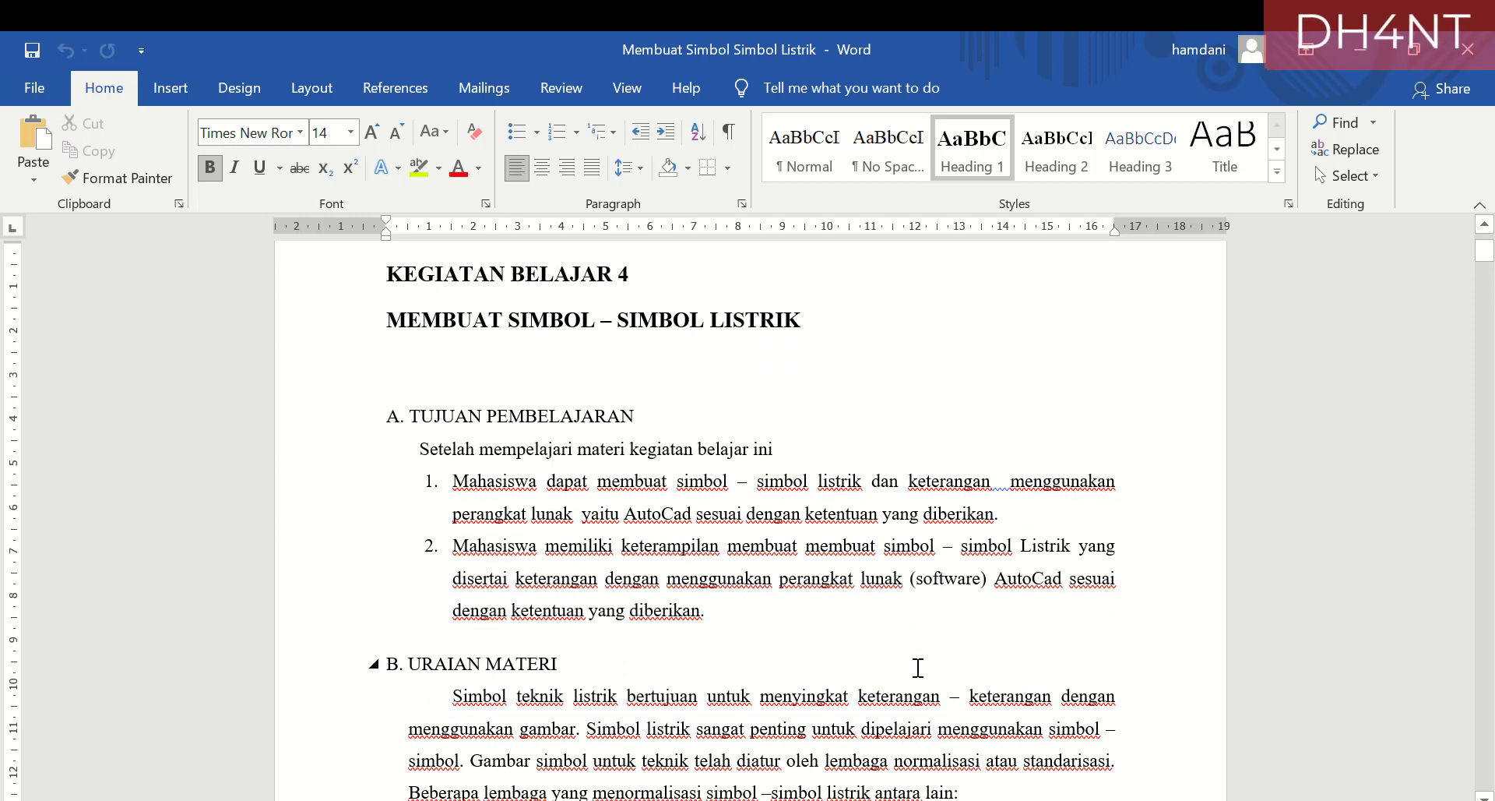
Delete the duplicated word "membuat" from the second learning objective under TUJUAN PEMBELAJARAN.
{"action": "left_click_drag", "start_coordinate": [459, 477], "coordinate": [664, 513]}
{"action": "scroll", "coordinate": [619, 612], "scroll_direction": "down", "scroll_amount": 2}
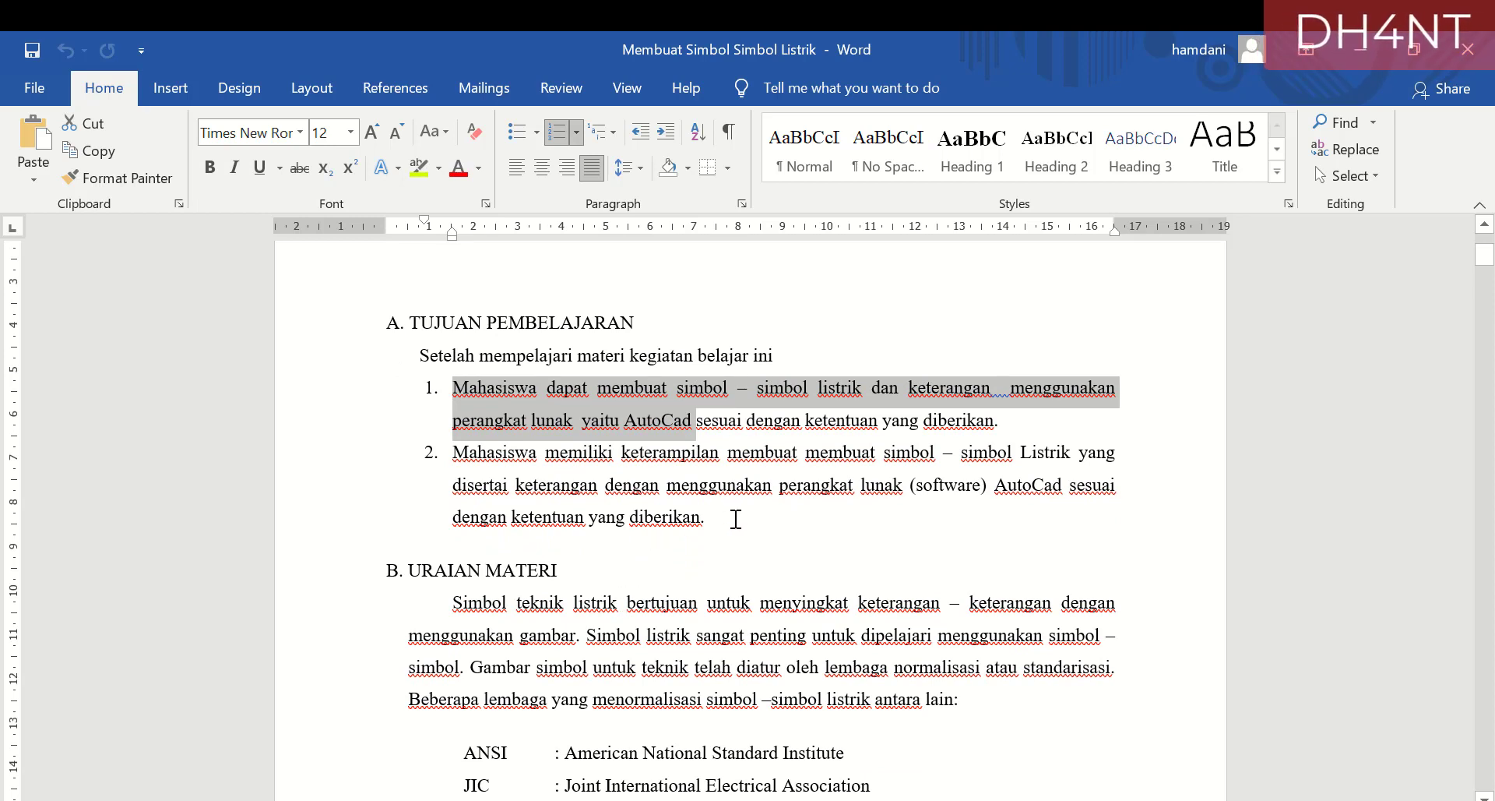
{"action": "left_click_drag", "start_coordinate": [529, 450], "coordinate": [718, 451]}
{"action": "left_click", "coordinate": [824, 540]}
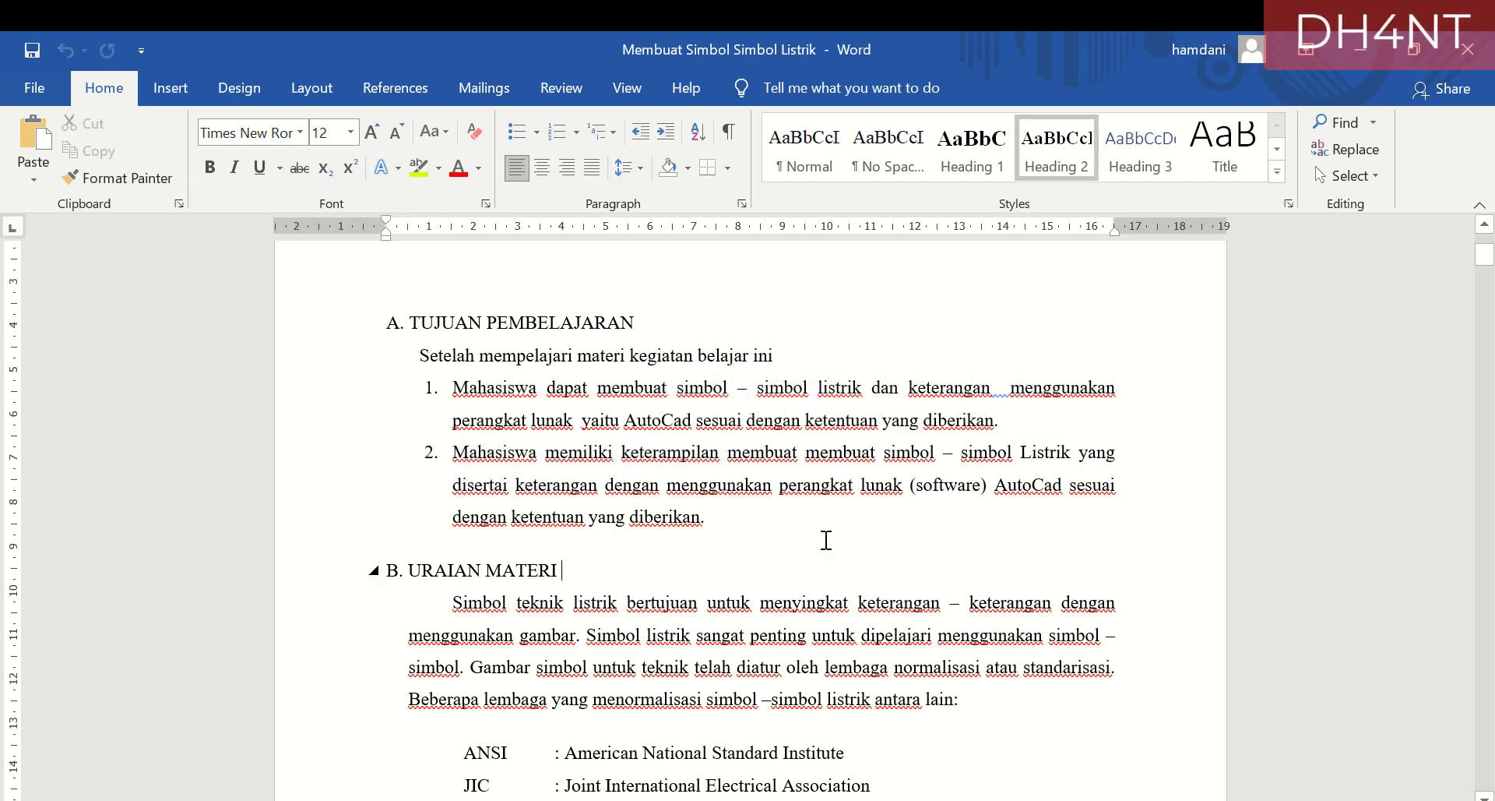
{"action": "left_click", "coordinate": [796, 452]}
{"action": "key", "text": "BackSpace"}
{"action": "key", "text": "BackSpace"}
{"action": "key", "text": "BackSpace"}
{"action": "key", "text": "BackSpace"}
{"action": "key", "text": "BackSpace"}
{"action": "key", "text": "BackSpace"}
{"action": "key", "text": "BackSpace"}
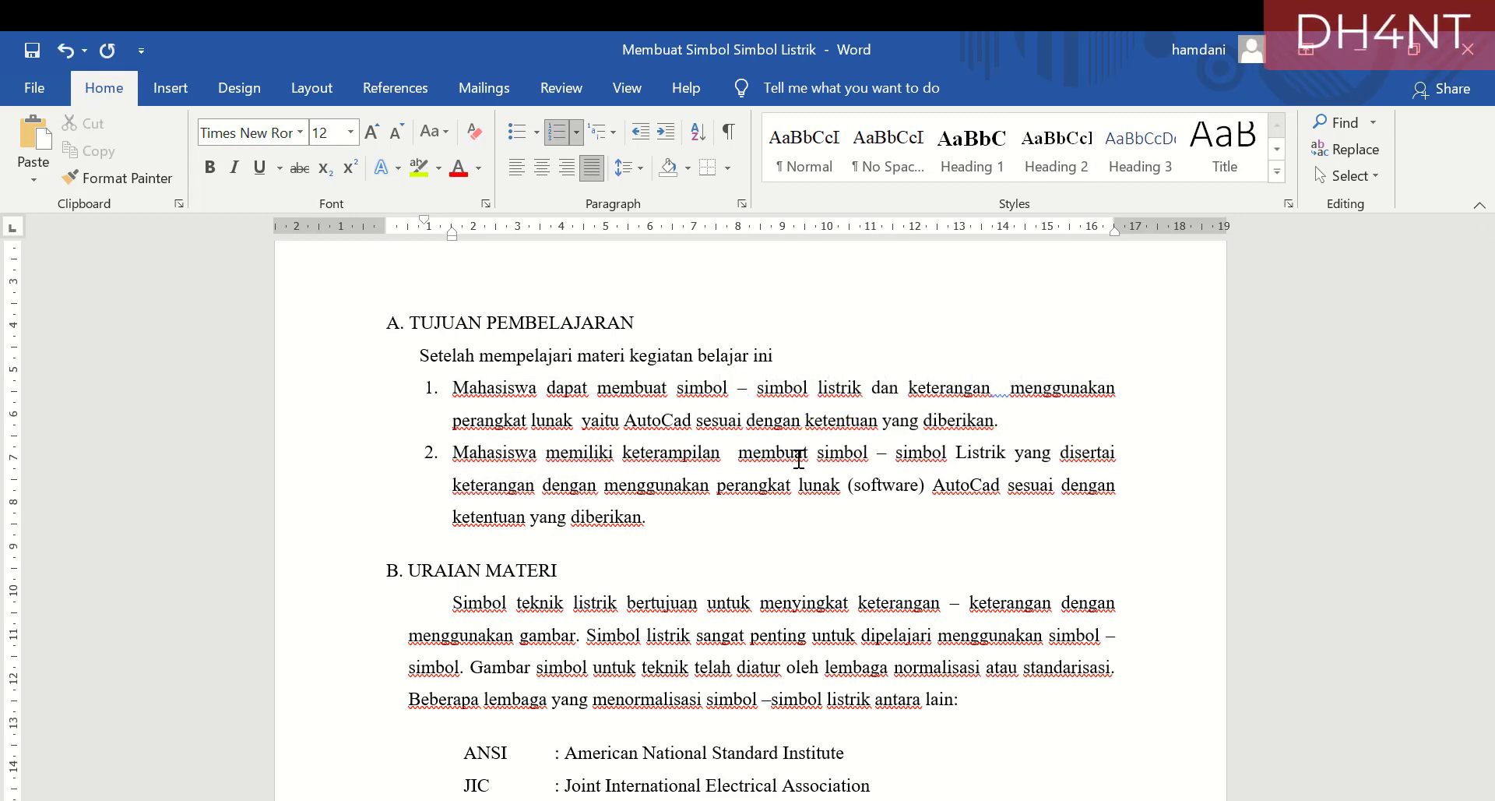
Read the URAIAN MATERI section, its list of standards bodies and the table of tools used.
{"action": "scroll", "coordinate": [749, 520], "scroll_direction": "down", "scroll_amount": 2}
{"action": "scroll", "coordinate": [746, 525], "scroll_direction": "down", "scroll_amount": 1}
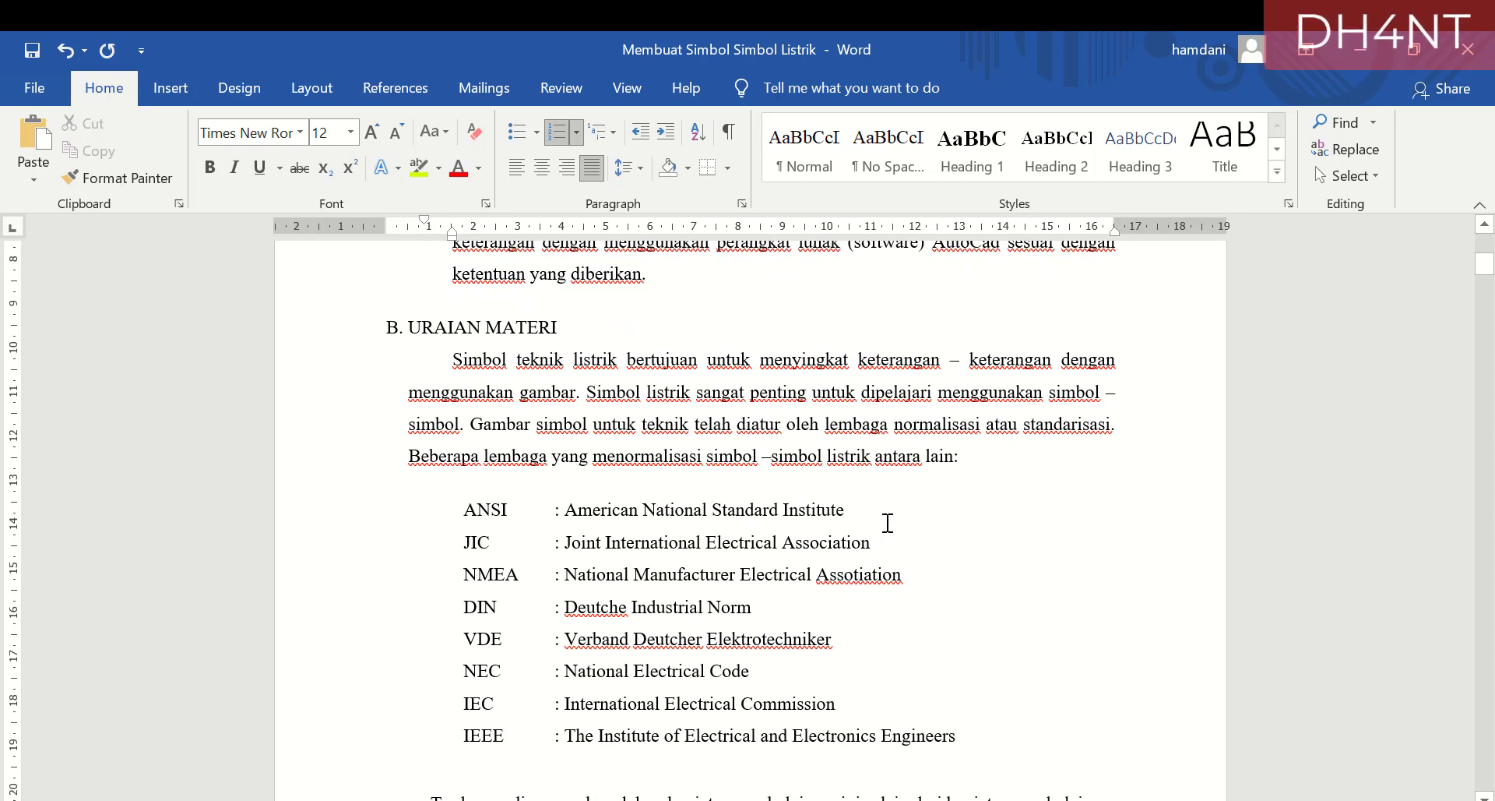
{"action": "left_click", "coordinate": [470, 359]}
{"action": "left_click_drag", "start_coordinate": [471, 359], "coordinate": [575, 394]}
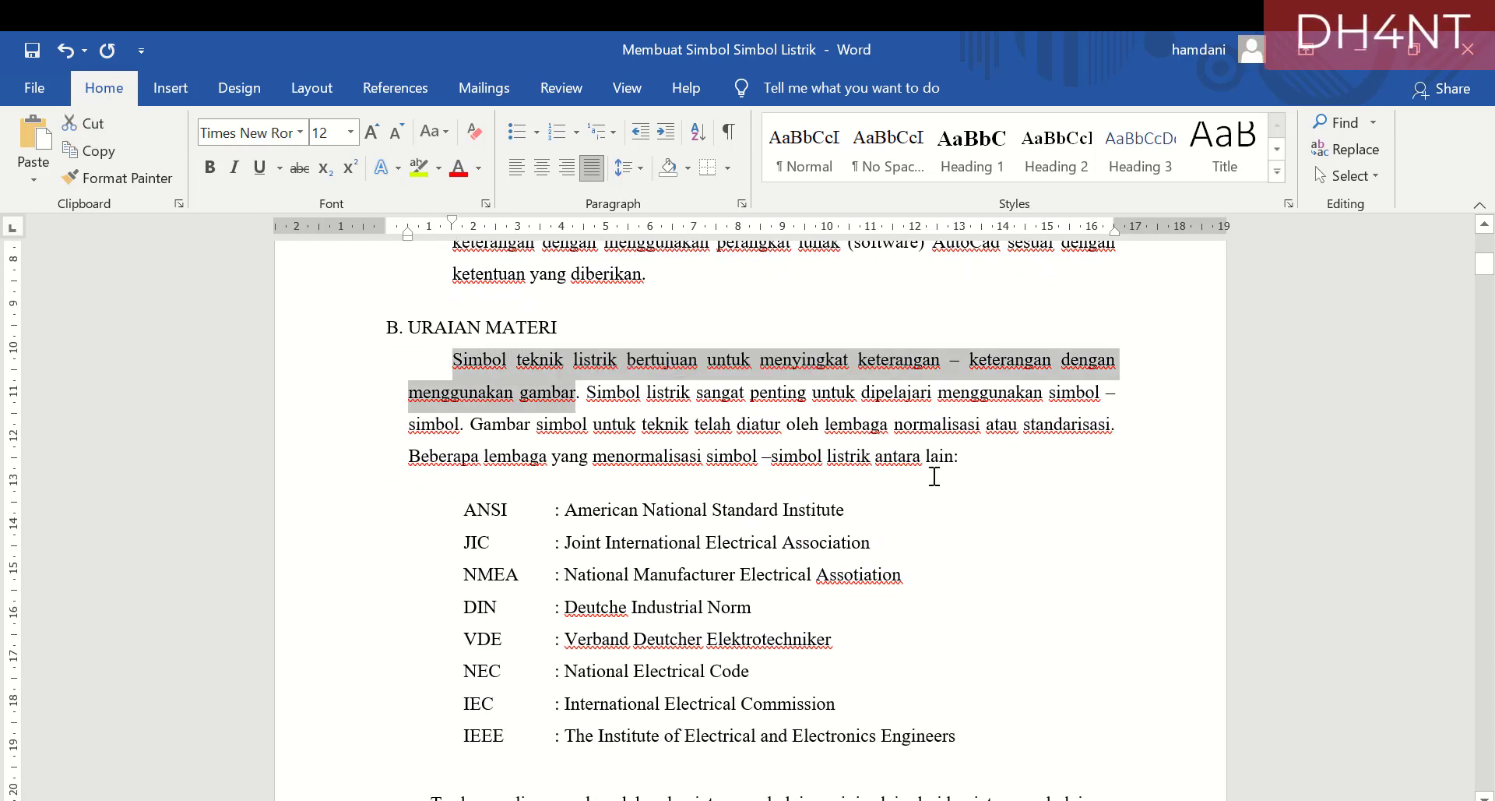
{"action": "scroll", "coordinate": [981, 438], "scroll_direction": "down", "scroll_amount": 3}
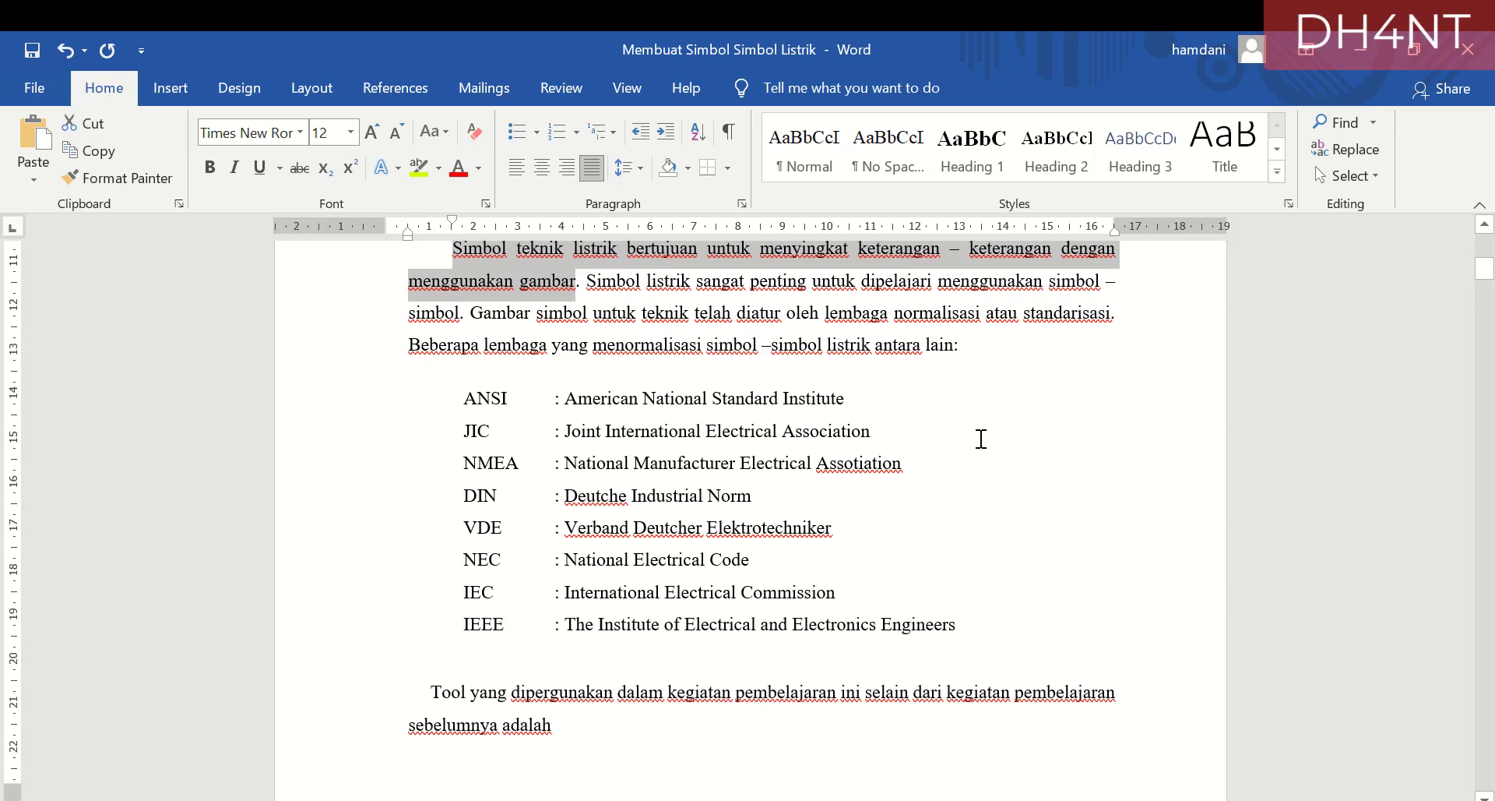
{"action": "scroll", "coordinate": [981, 439], "scroll_direction": "down", "scroll_amount": 6}
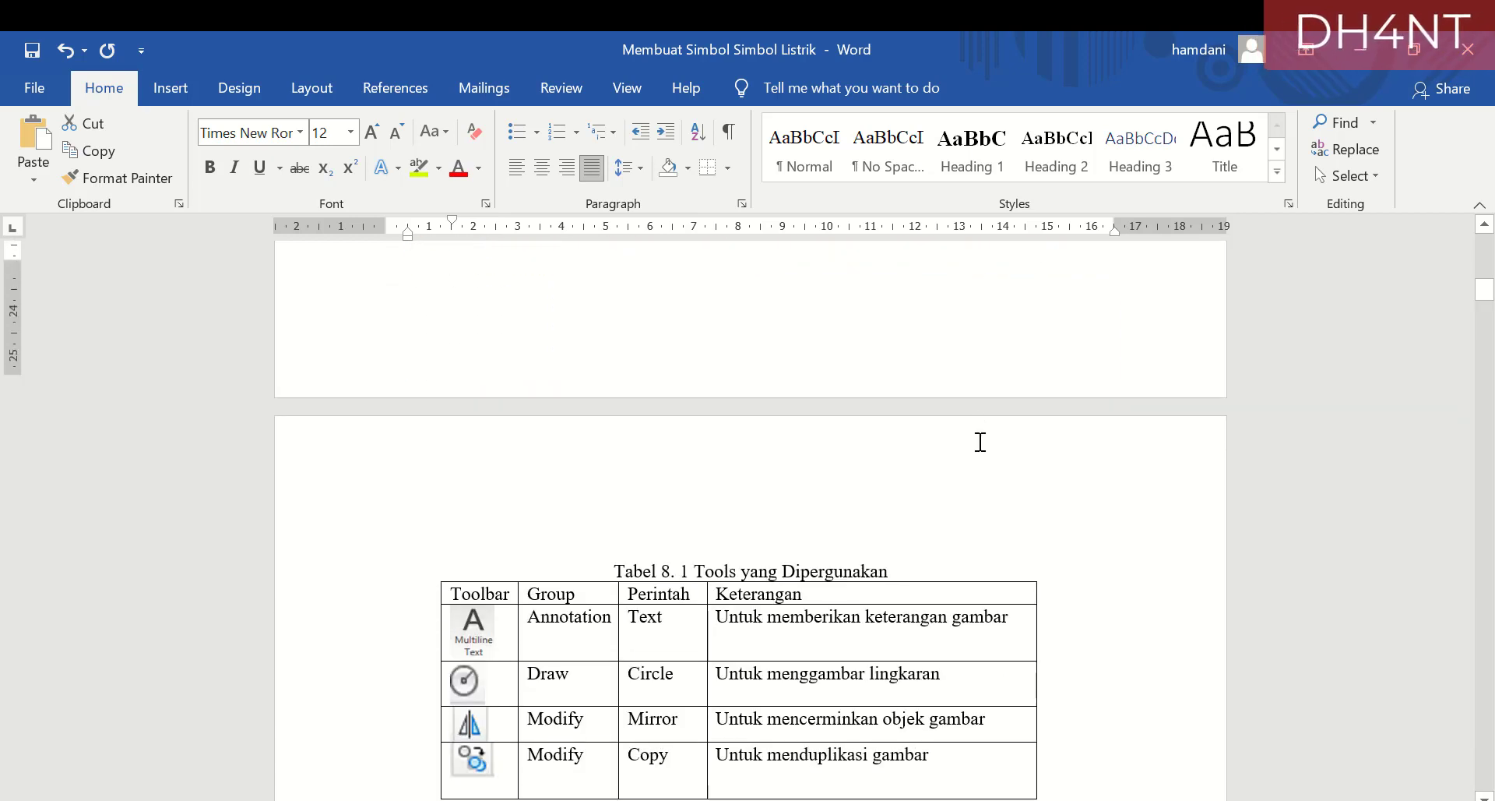
{"action": "scroll", "coordinate": [980, 442], "scroll_direction": "down", "scroll_amount": 1}
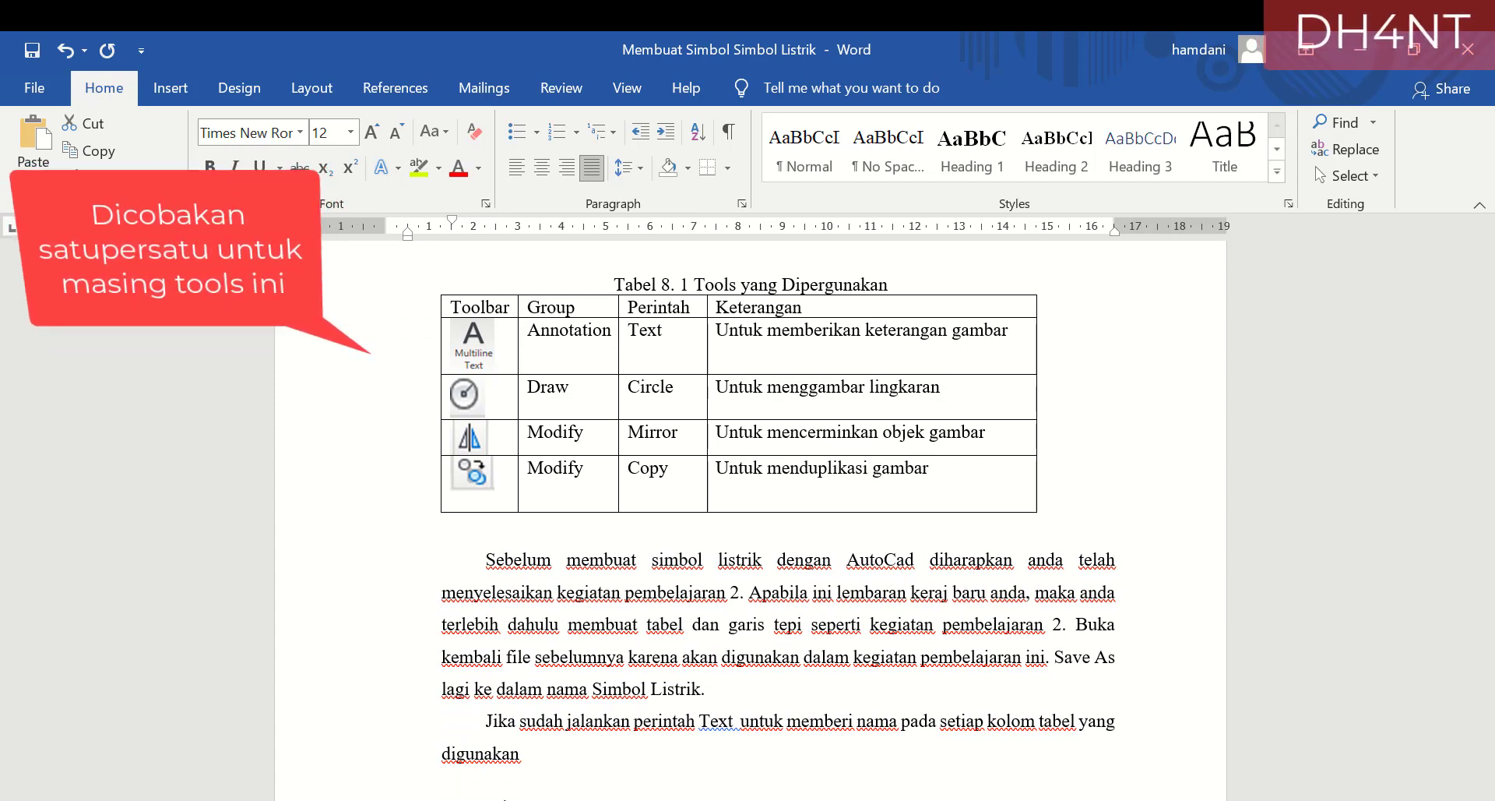
Switch to AutoCAD and set the drawing units to millimeters with a length precision of 0.0.
{"action": "left_click", "coordinate": [286, 800]}
{"action": "type", "text": "unit"}
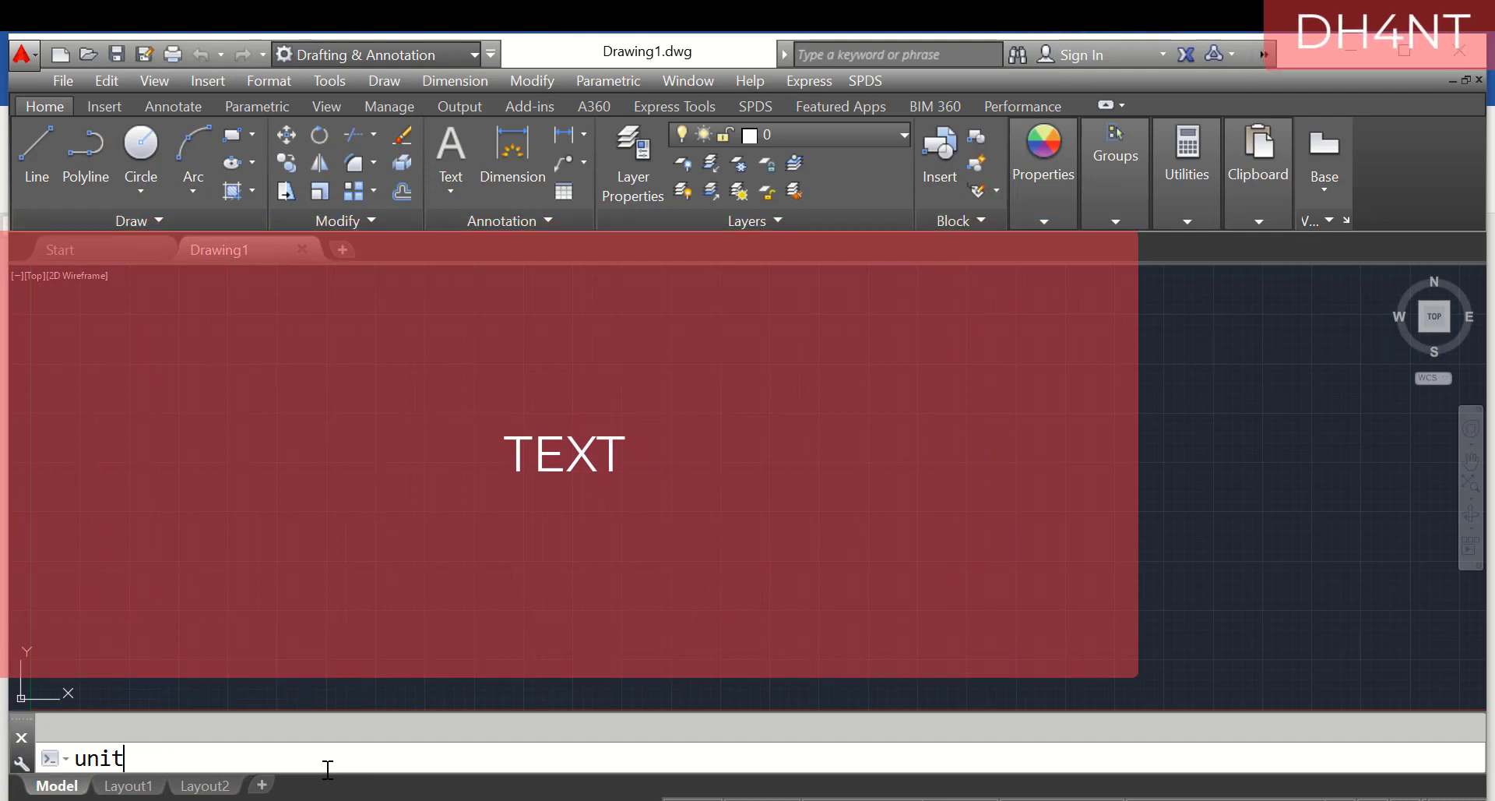
{"action": "key", "text": "Return"}
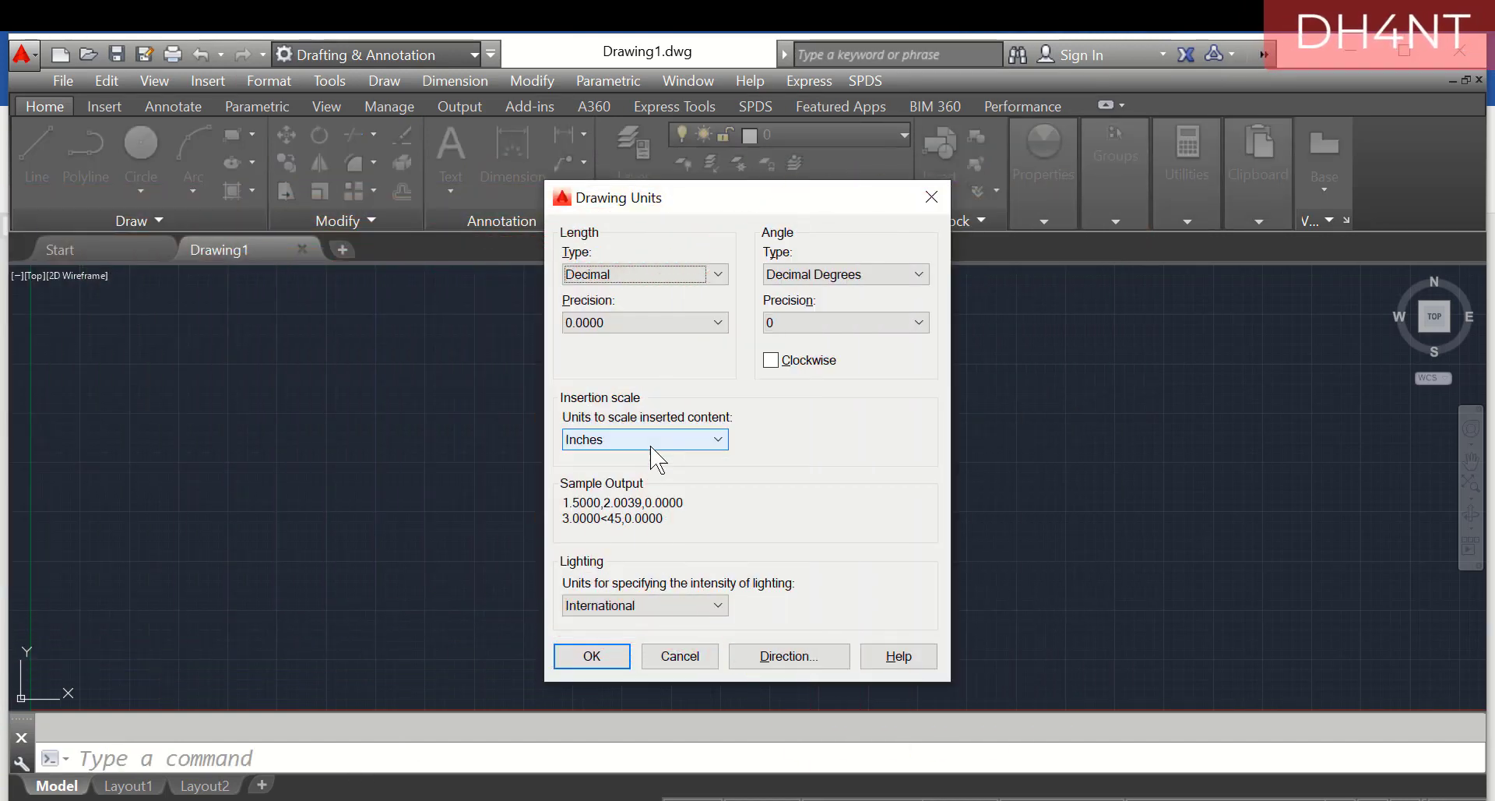
{"action": "left_click", "coordinate": [651, 446]}
{"action": "left_click", "coordinate": [653, 519]}
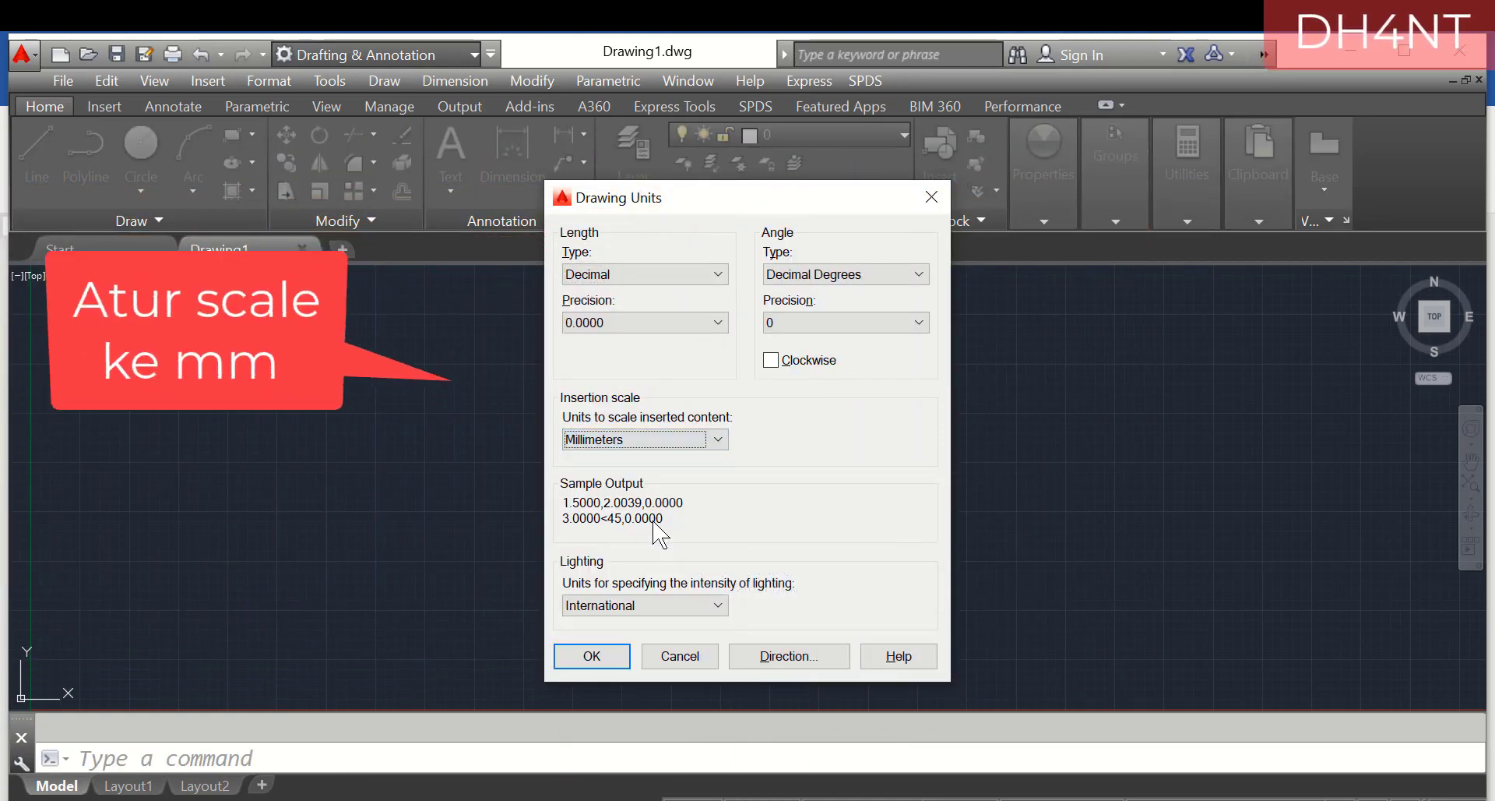
{"action": "left_click", "coordinate": [666, 321]}
{"action": "left_click", "coordinate": [665, 358]}
{"action": "left_click", "coordinate": [594, 657]}
{"action": "type", "text": "S"}
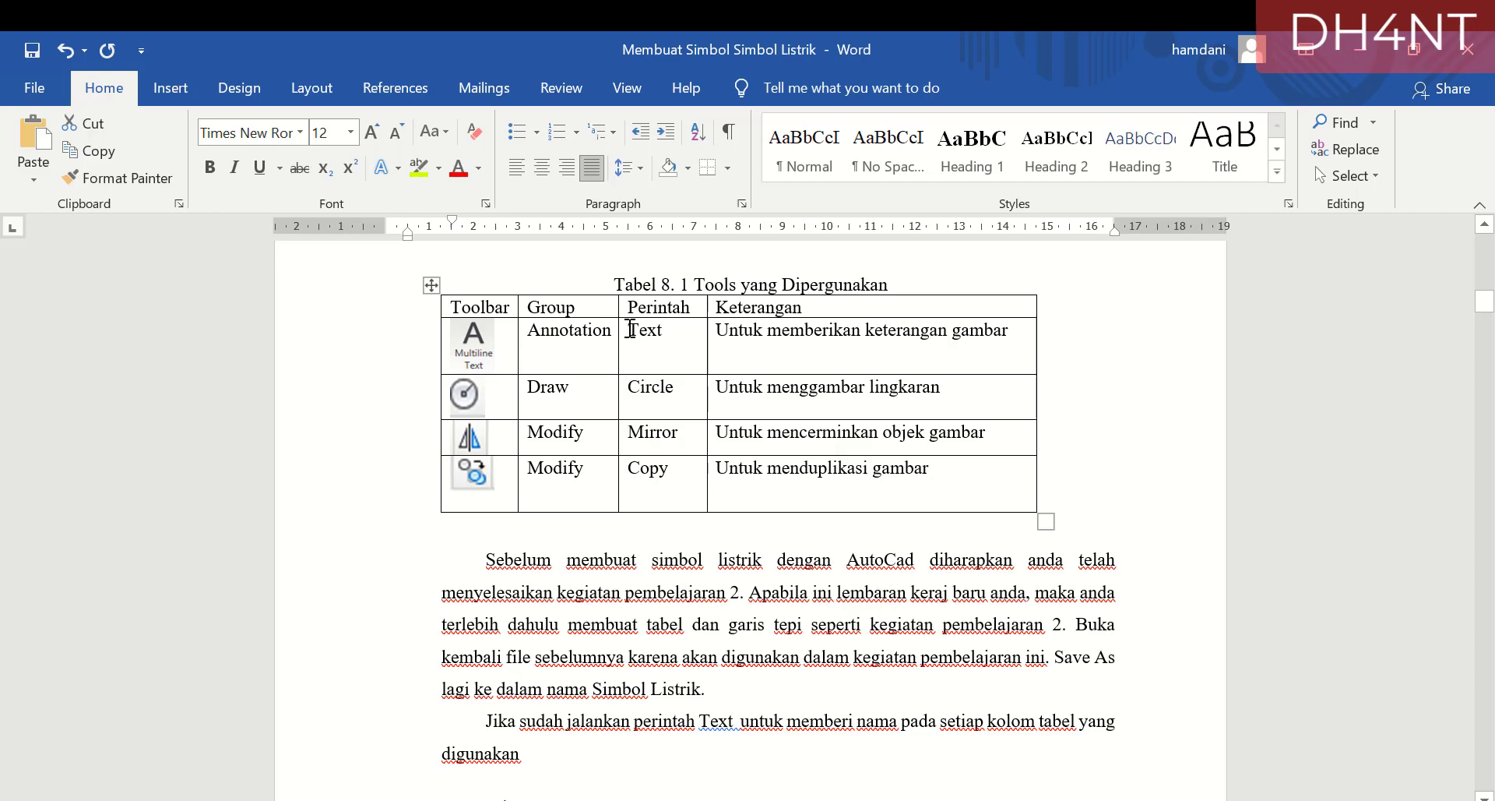
Set up a single-line text in the empty drawing with Right justification, height 5 and rotation 0.
{"action": "left_click_drag", "start_coordinate": [628, 330], "coordinate": [681, 329]}
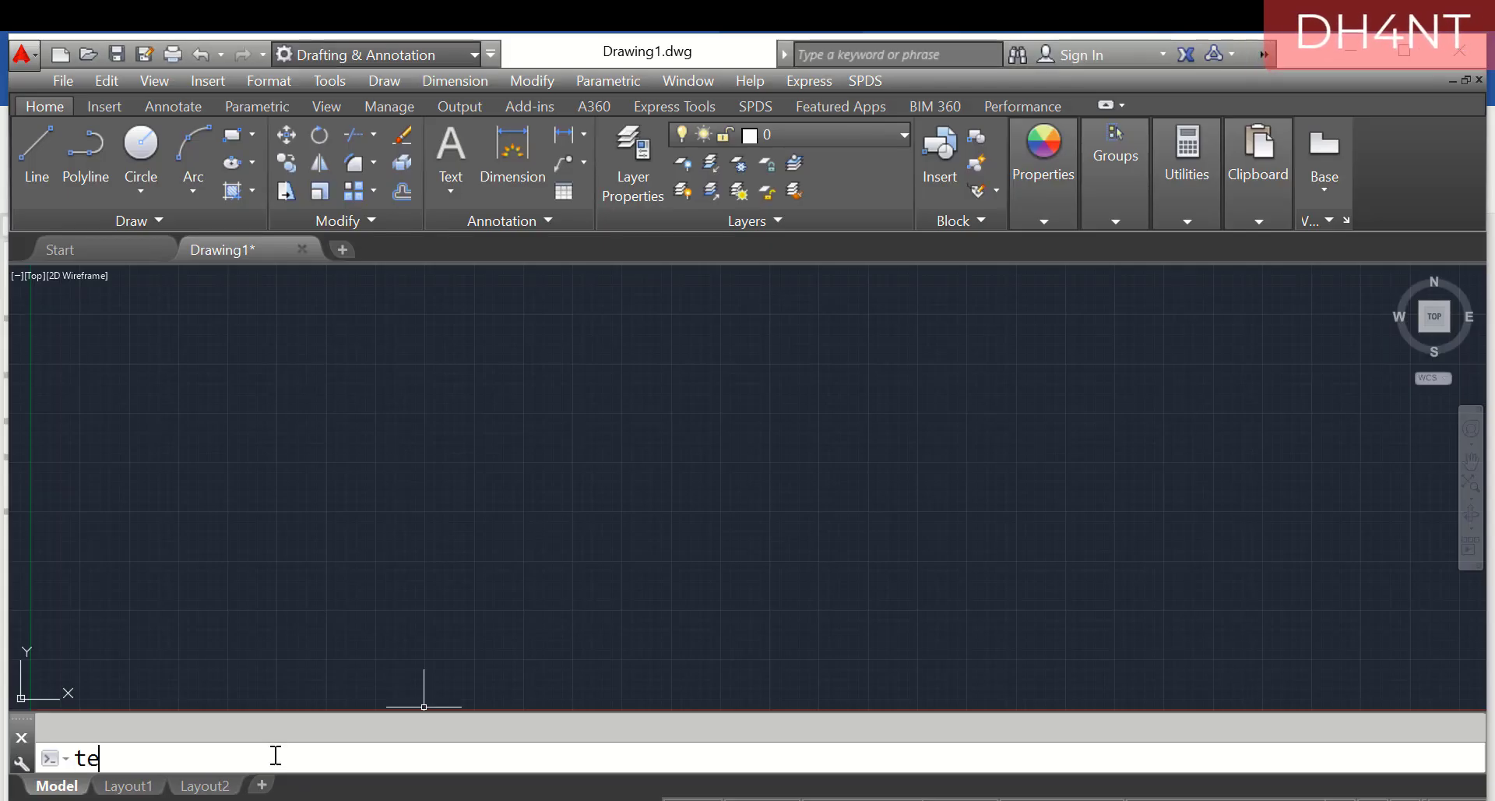
{"action": "key", "text": "Return"}
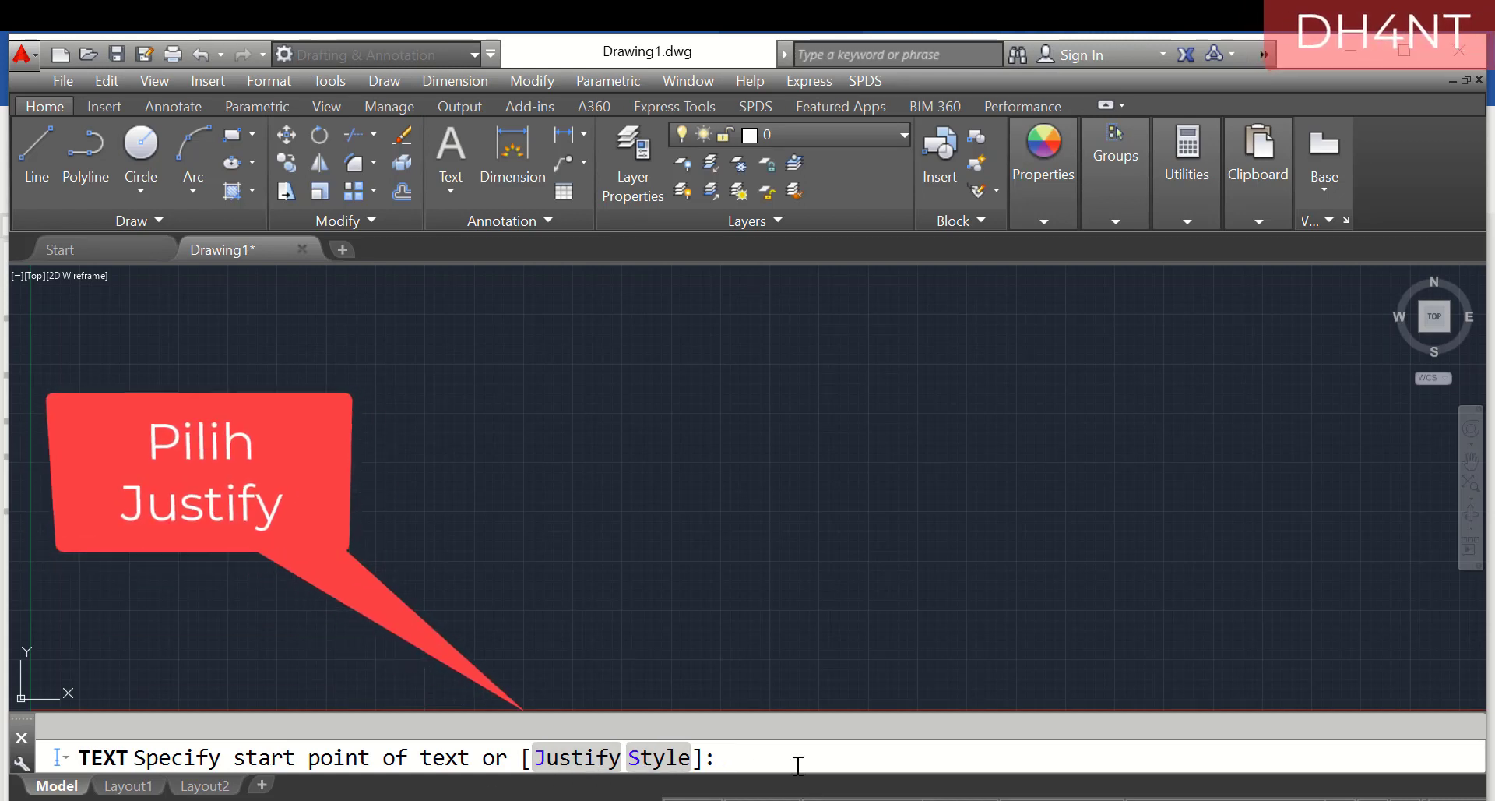
{"action": "type", "text": "J"}
{"action": "key", "text": "Return"}
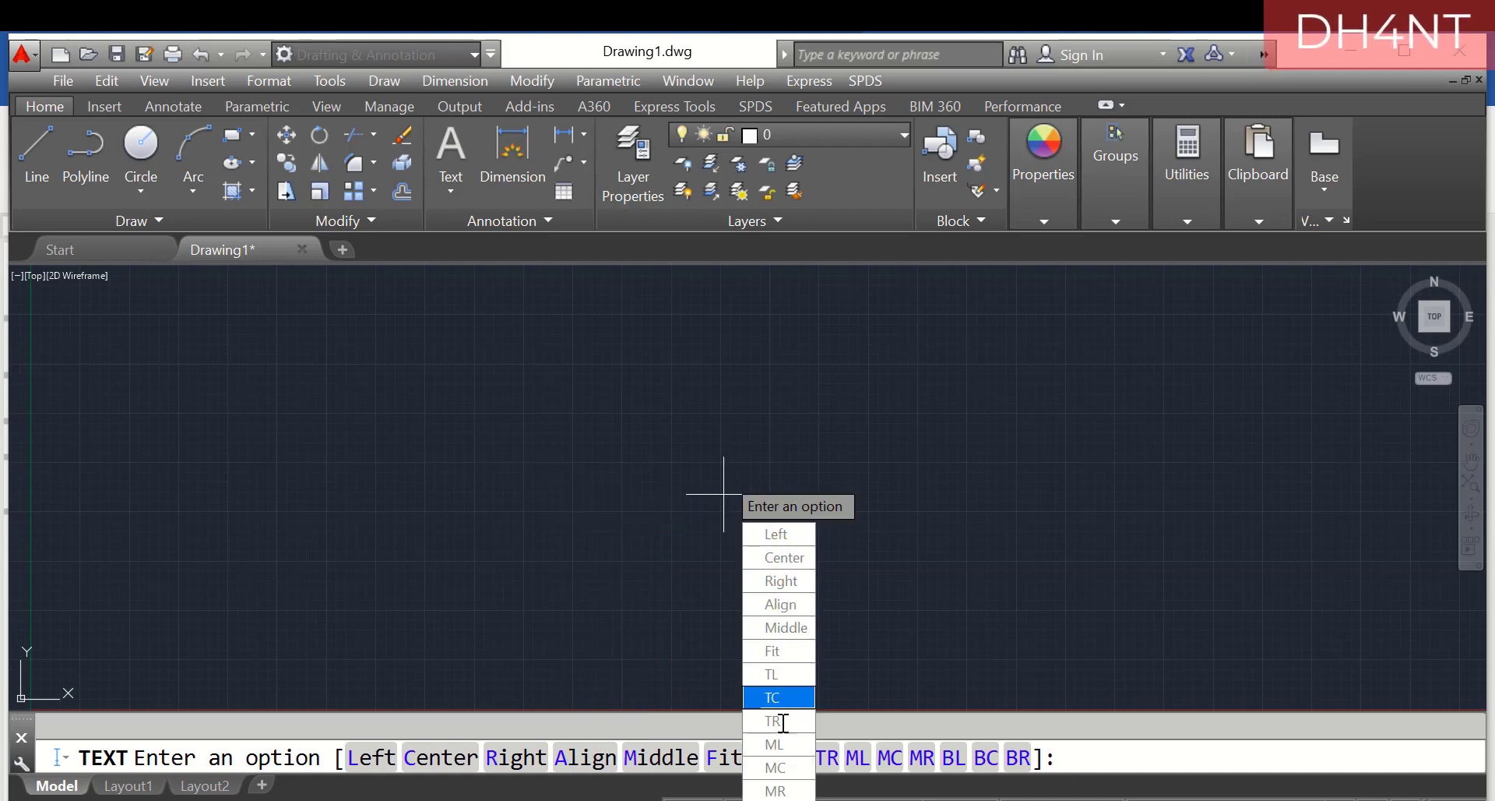
{"action": "left_click", "coordinate": [776, 583]}
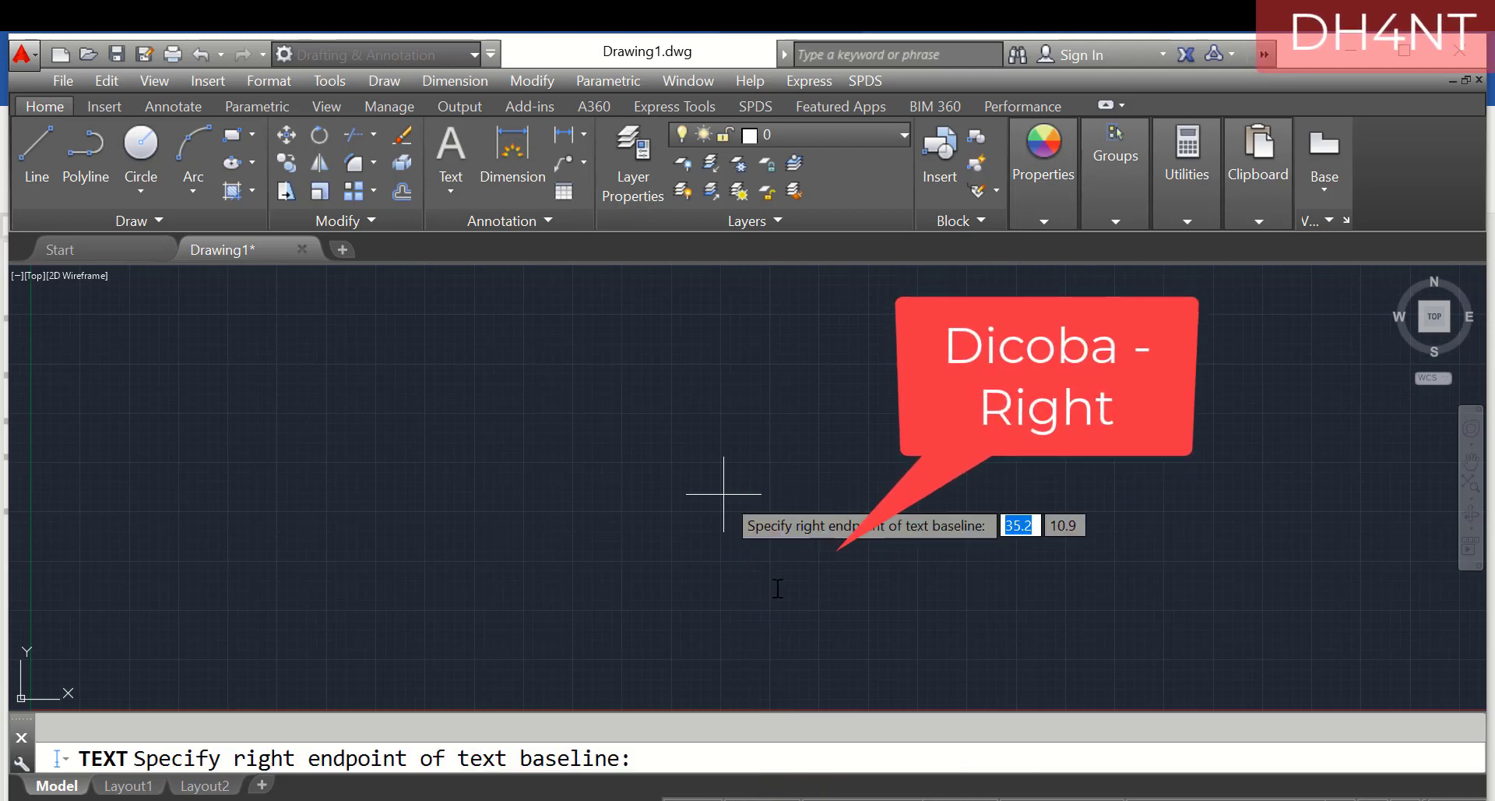
{"action": "left_click", "coordinate": [472, 462]}
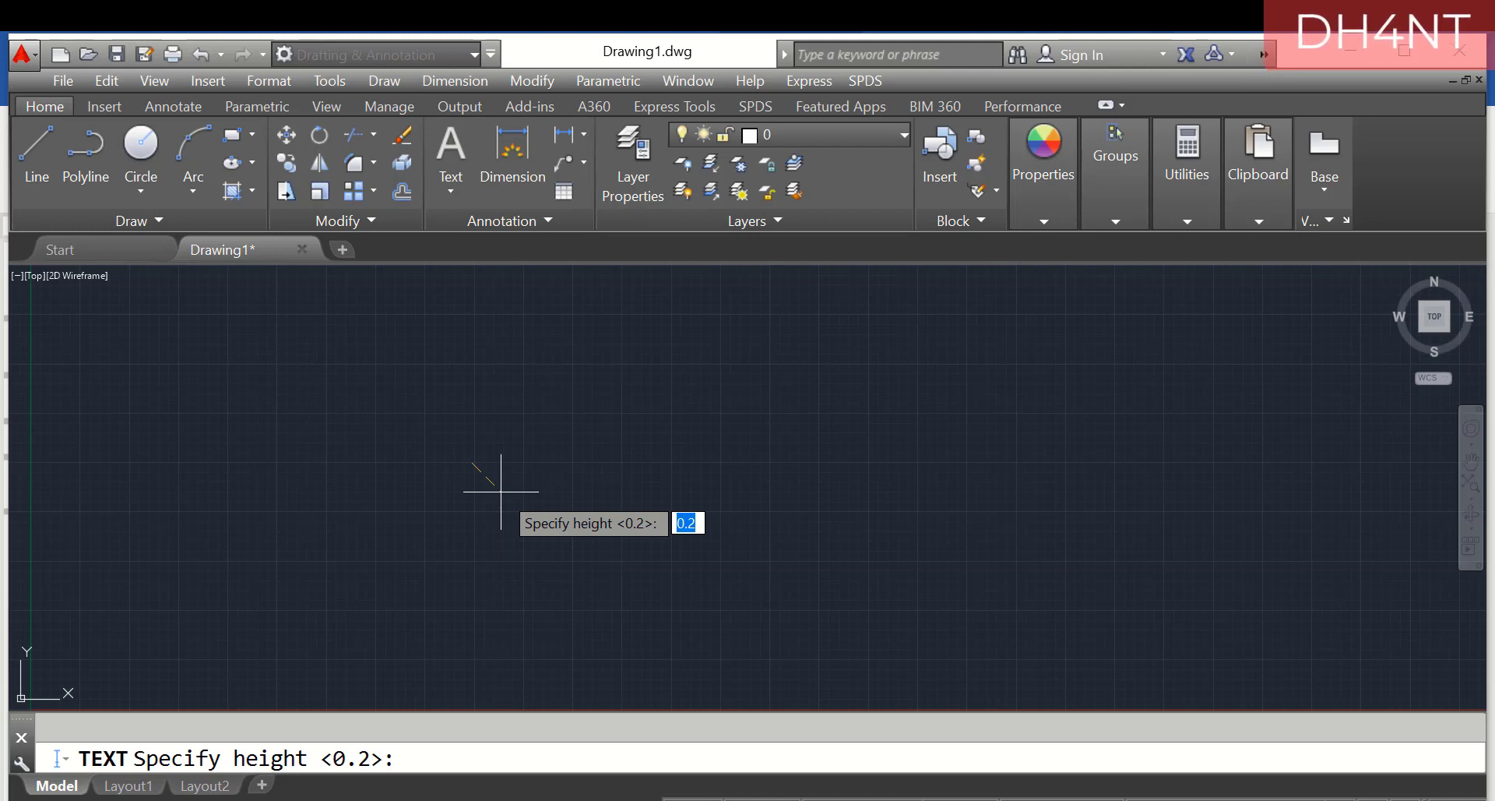
{"action": "key", "text": "Return"}
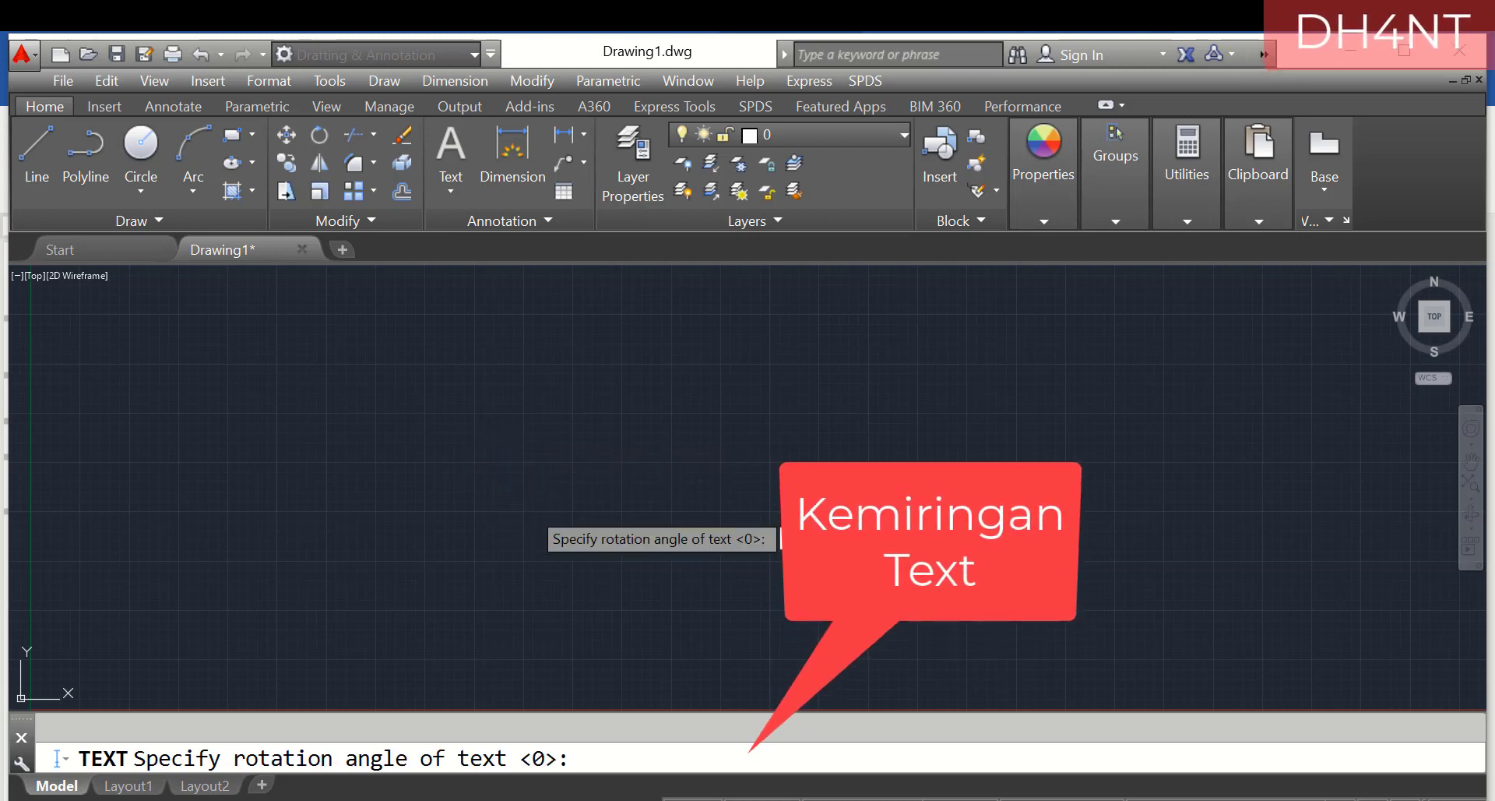
{"action": "key", "text": "Return"}
Write GAMBAR TEKNIK DAN LISTRIK as the right-justified text and finish it.
{"action": "type", "text": "GAMB"}
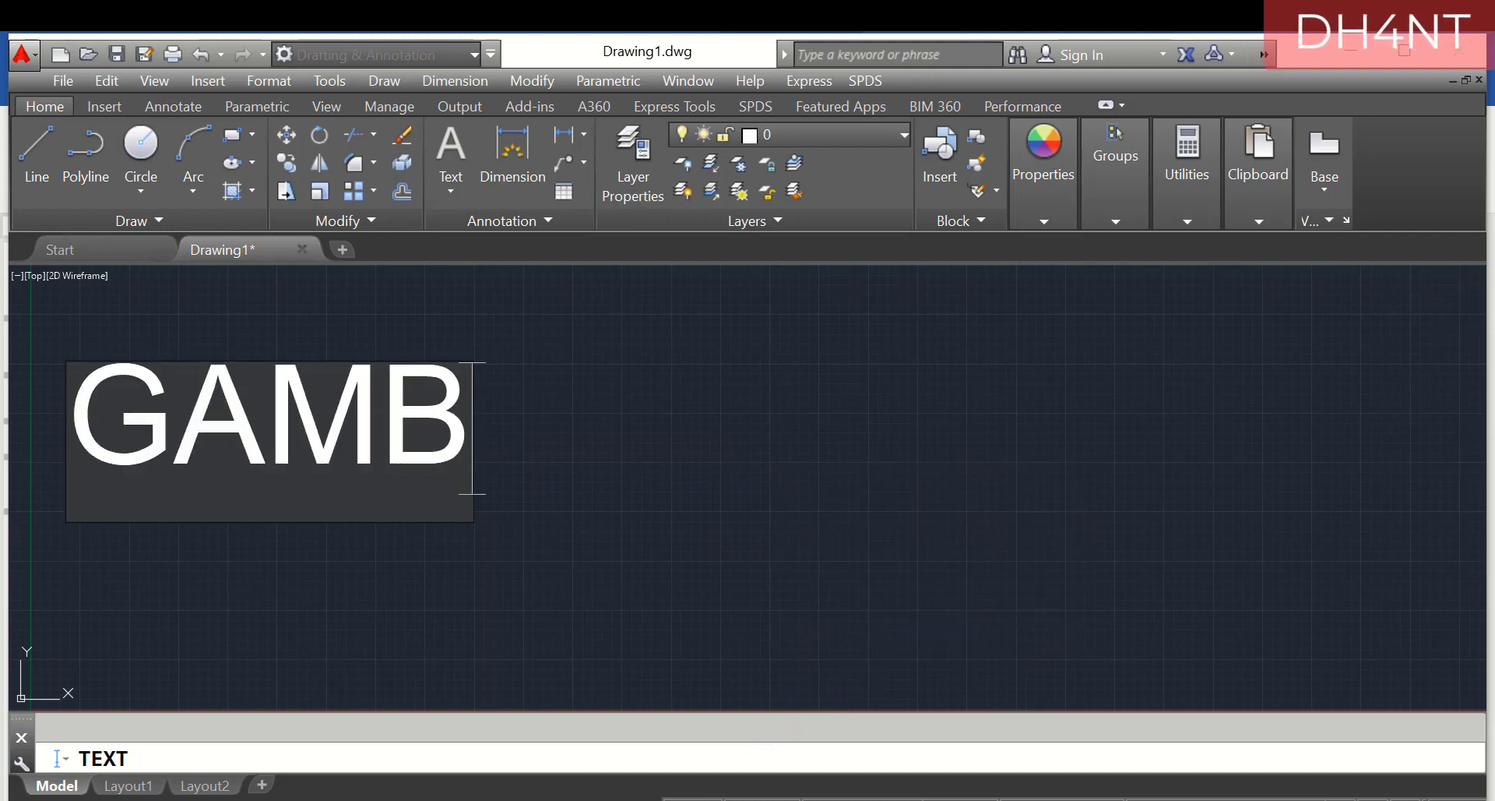
{"action": "type", "text": "BAR"}
{"action": "key", "text": "BackSpace"}
{"action": "key", "text": "BackSpace"}
{"action": "key", "text": "BackSpace"}
{"action": "type", "text": "AR TEKNIK"}
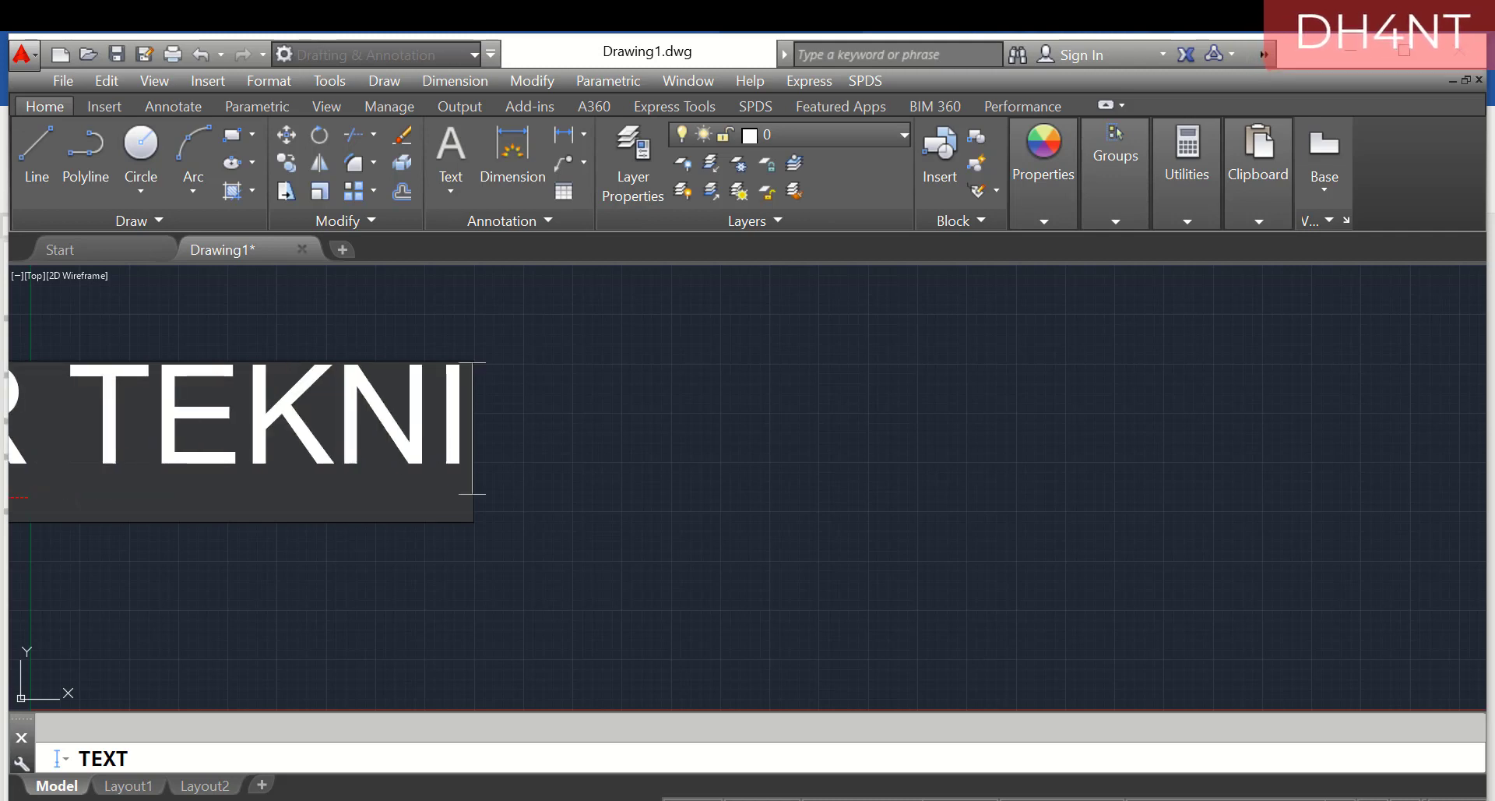
{"action": "type", "text": " DAN LISTRIK"}
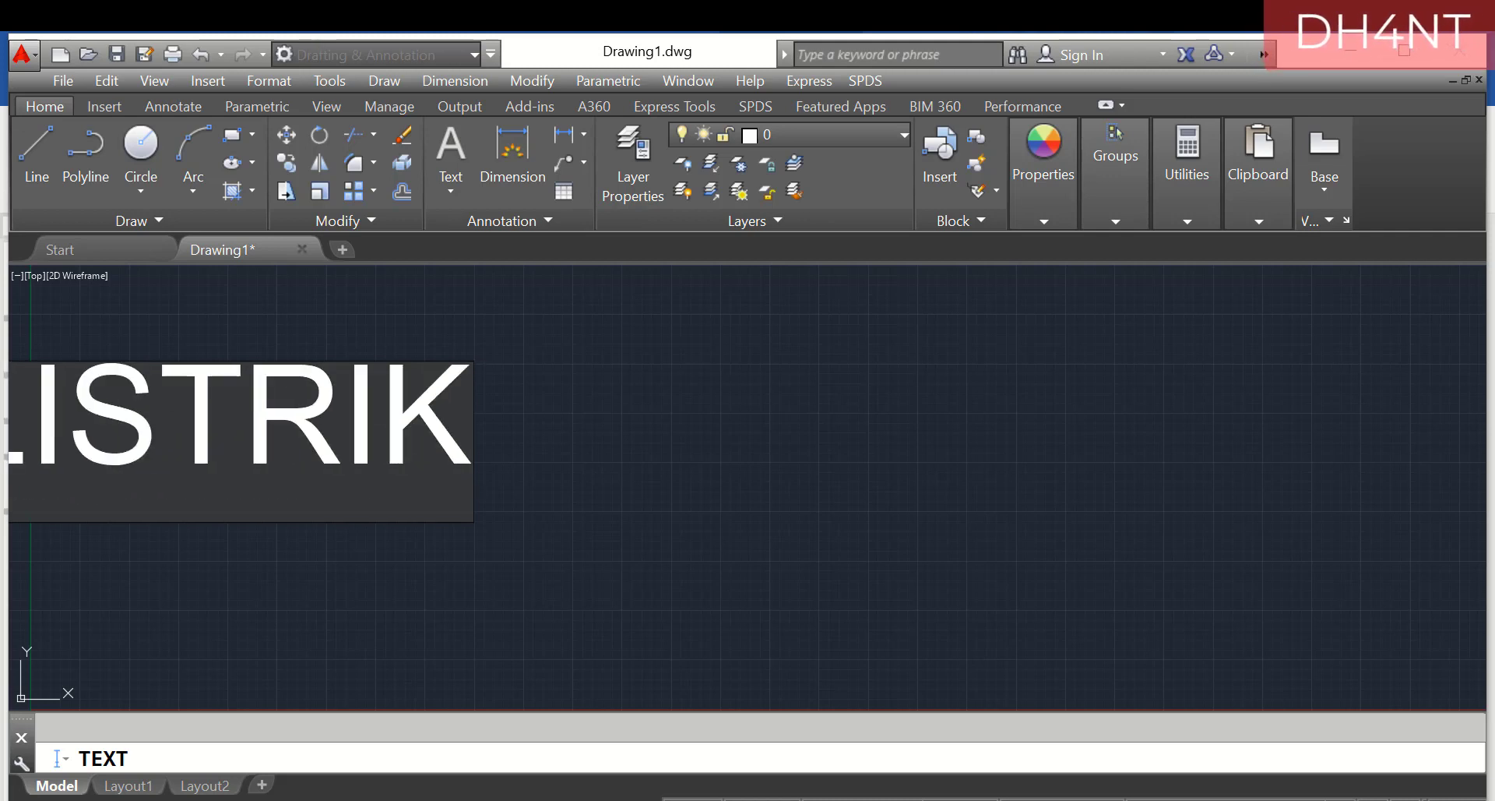
{"action": "key", "text": "Return"}
{"action": "key", "text": "Return"}
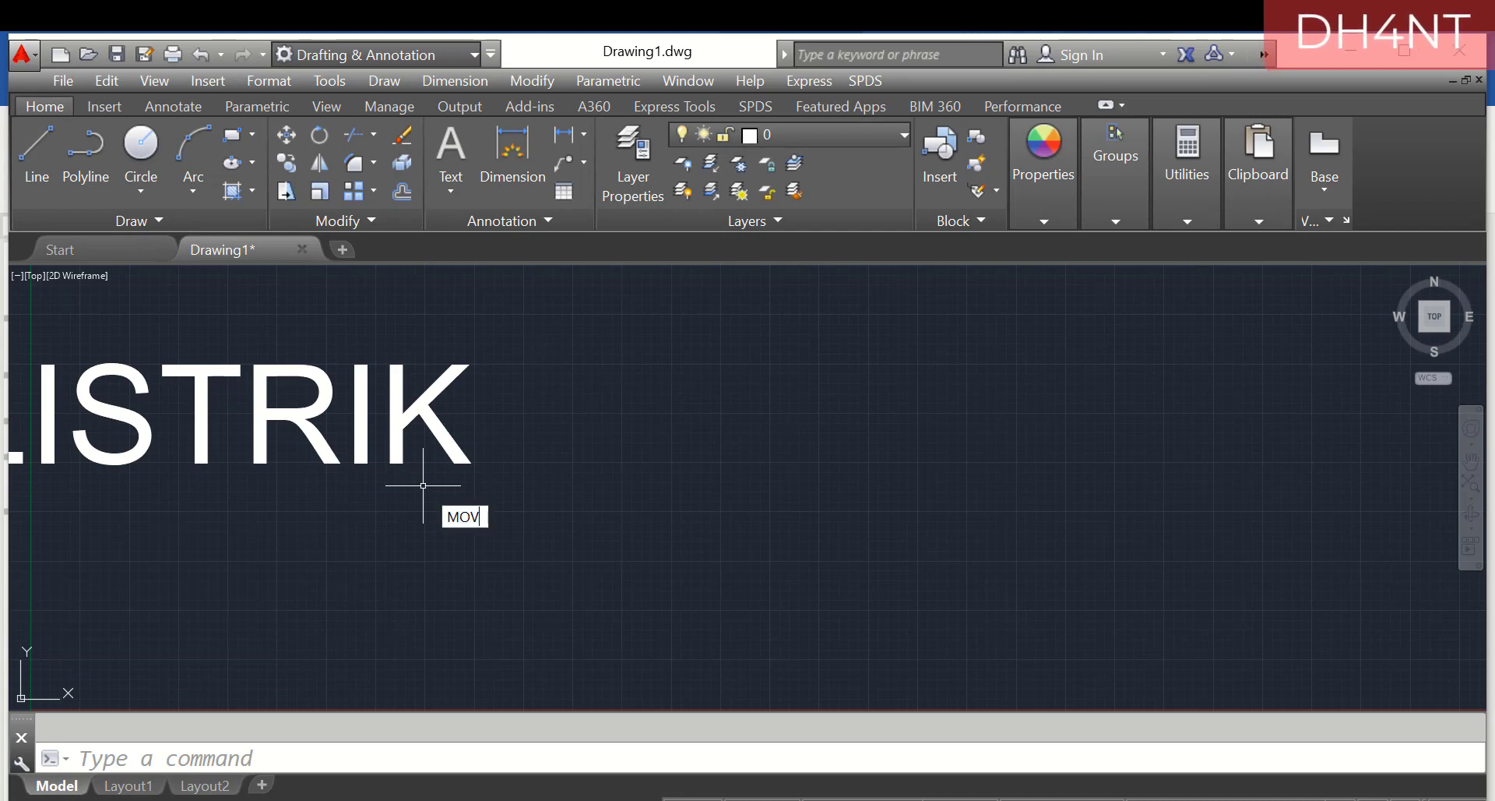
Move the right-justified text about 48 mm to the right so the whole line fits in view.
{"action": "key", "text": "Return"}
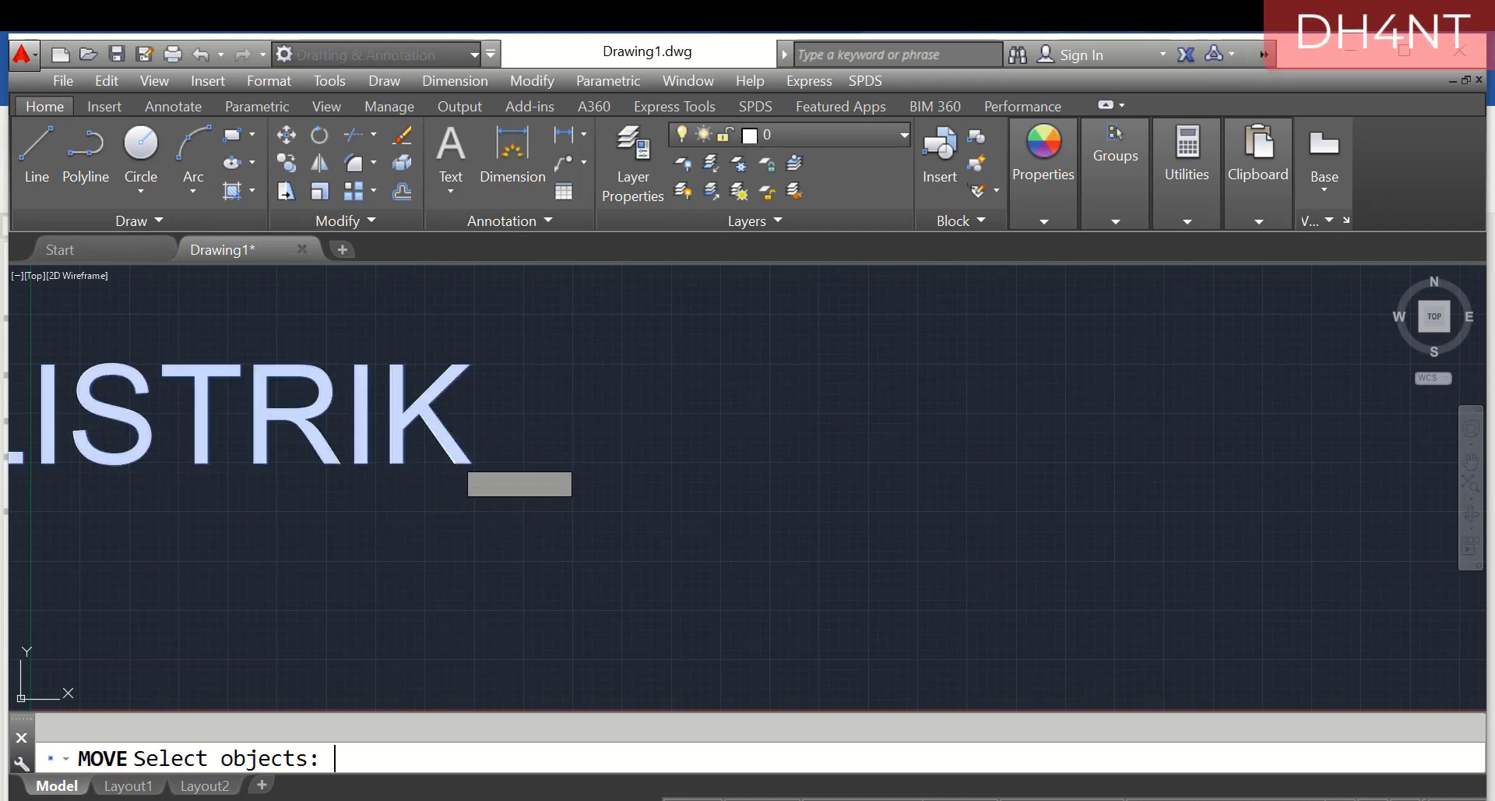
{"action": "left_click", "coordinate": [471, 468]}
{"action": "key", "text": "Return"}
{"action": "left_click", "coordinate": [474, 471]}
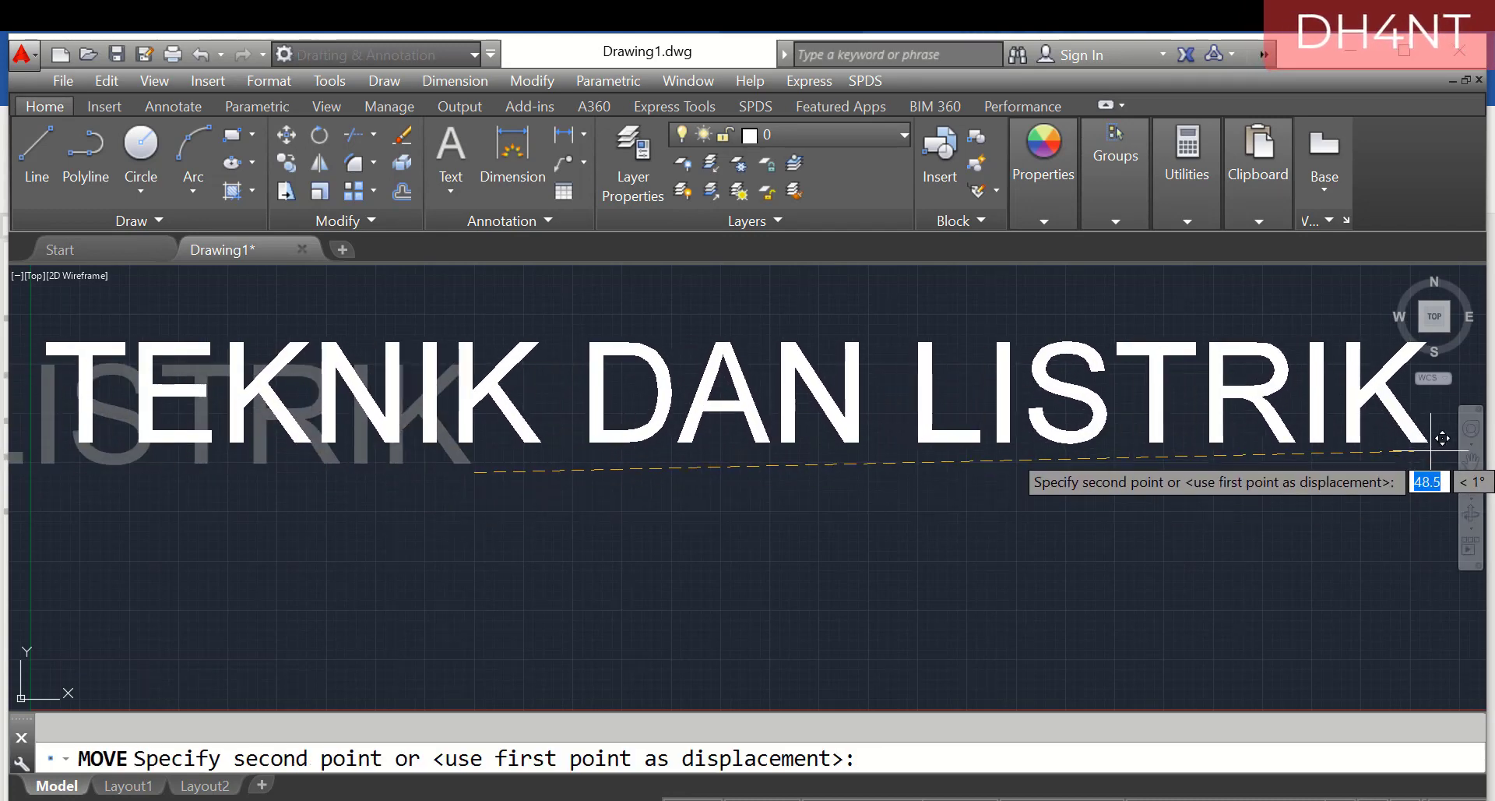
{"action": "left_click", "coordinate": [1417, 444]}
{"action": "scroll", "coordinate": [1359, 437], "scroll_direction": "down", "scroll_amount": 2}
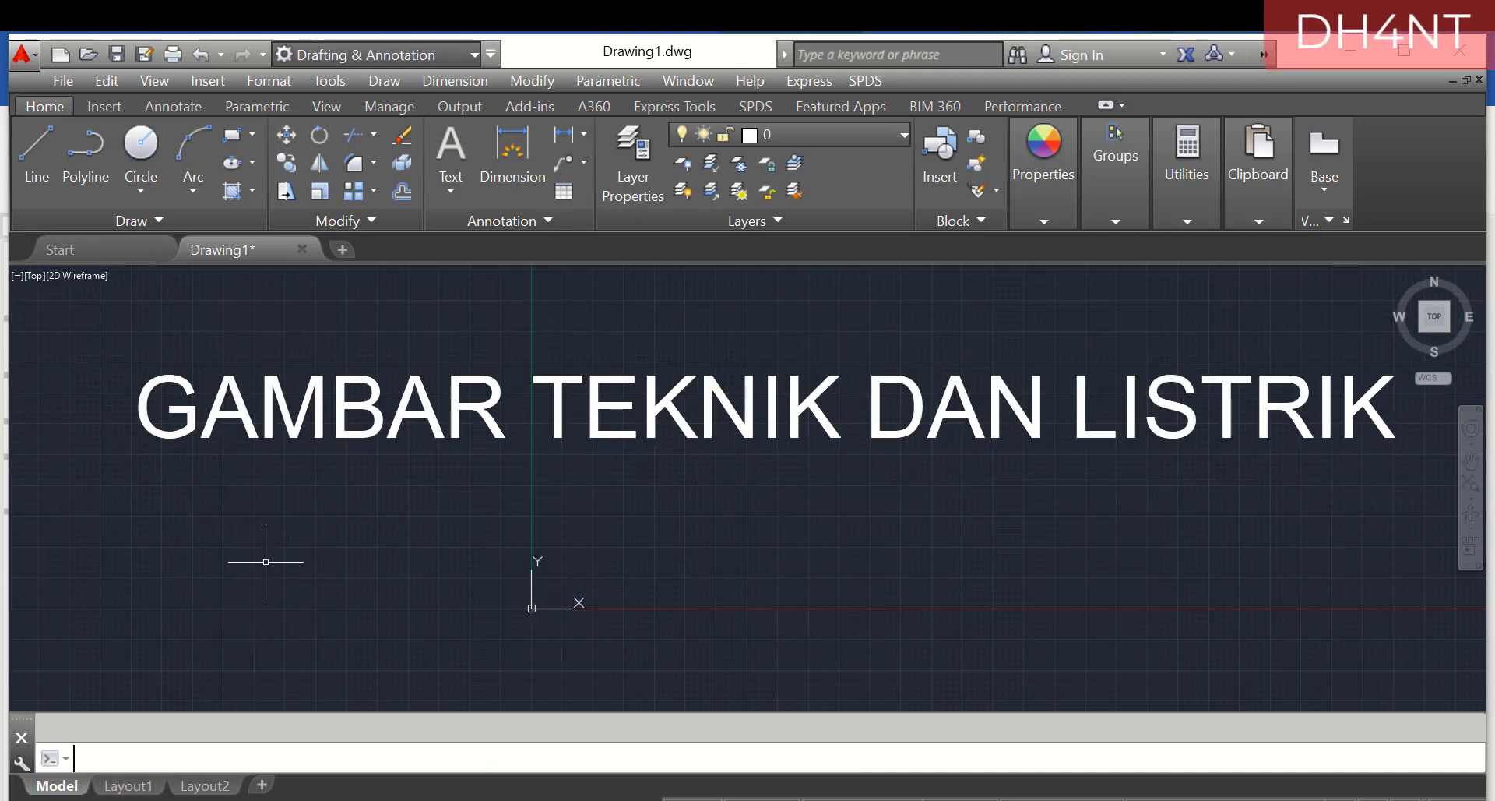
Set up a Left-justified single-line text below the first line's beginning, with height 2.5 and rotation 0.
{"action": "type", "text": "TEXT"}
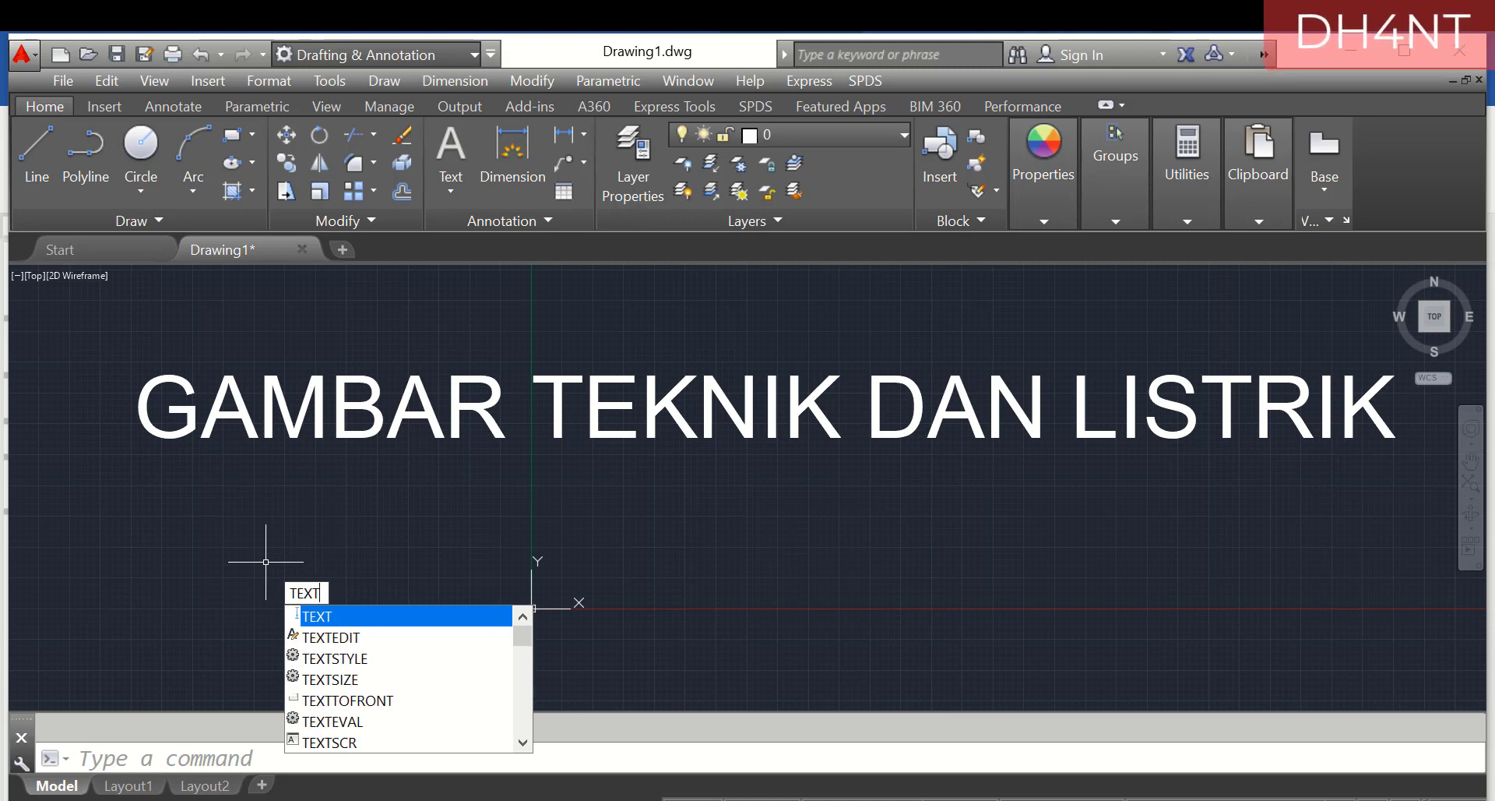
{"action": "key", "text": "Return"}
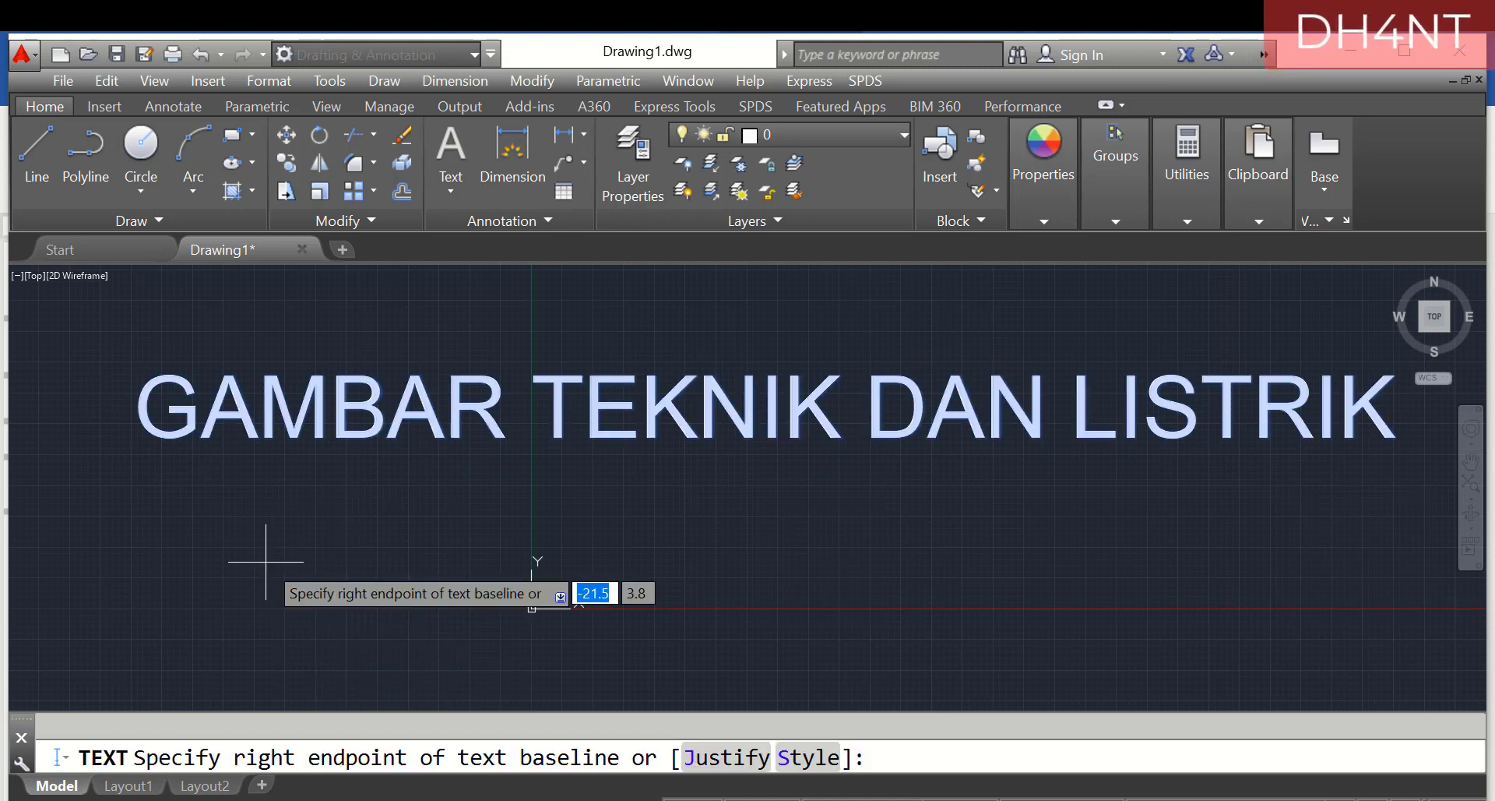
{"action": "type", "text": "j"}
{"action": "key", "text": "Return"}
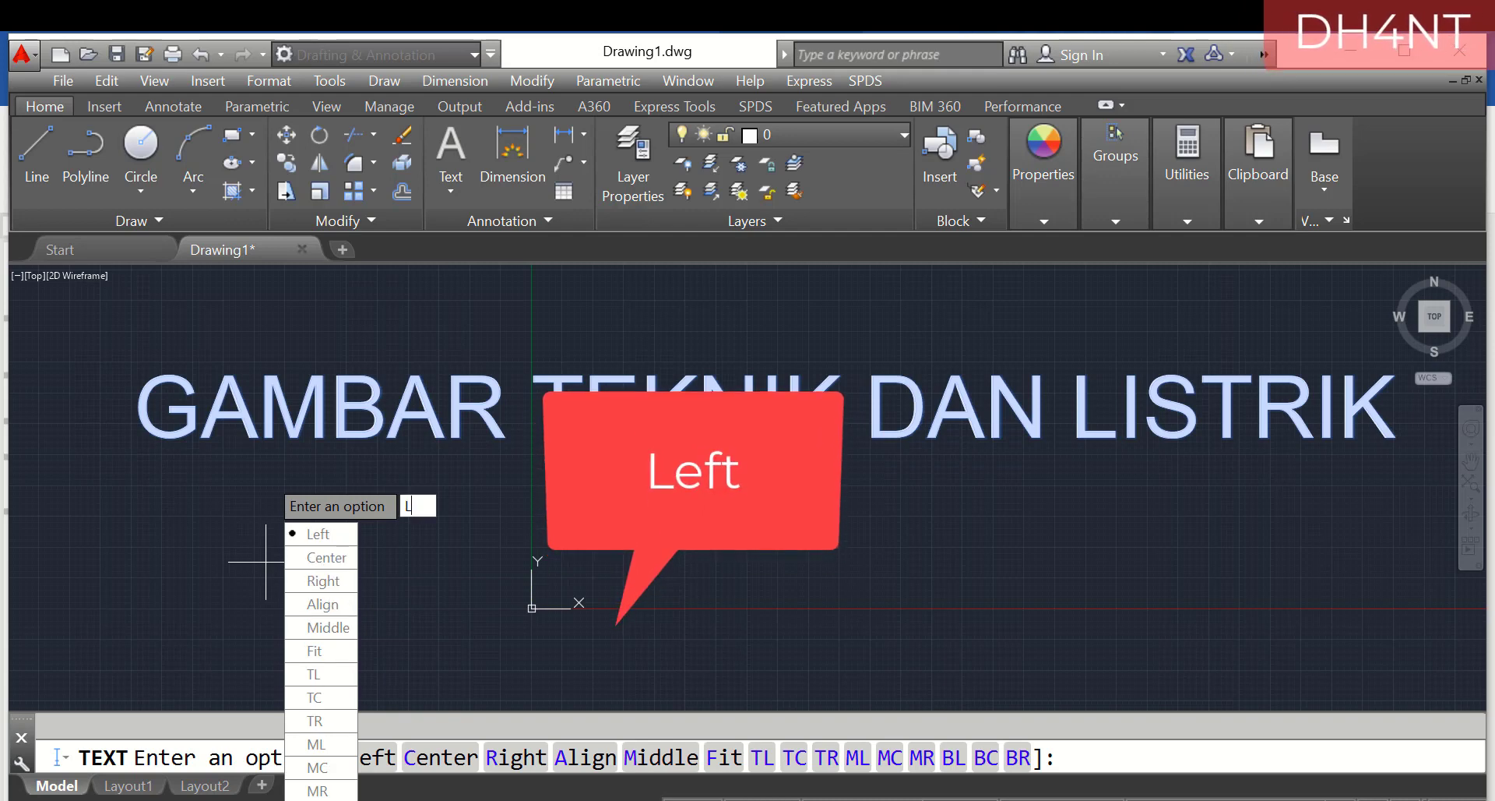
{"action": "key", "text": "Return"}
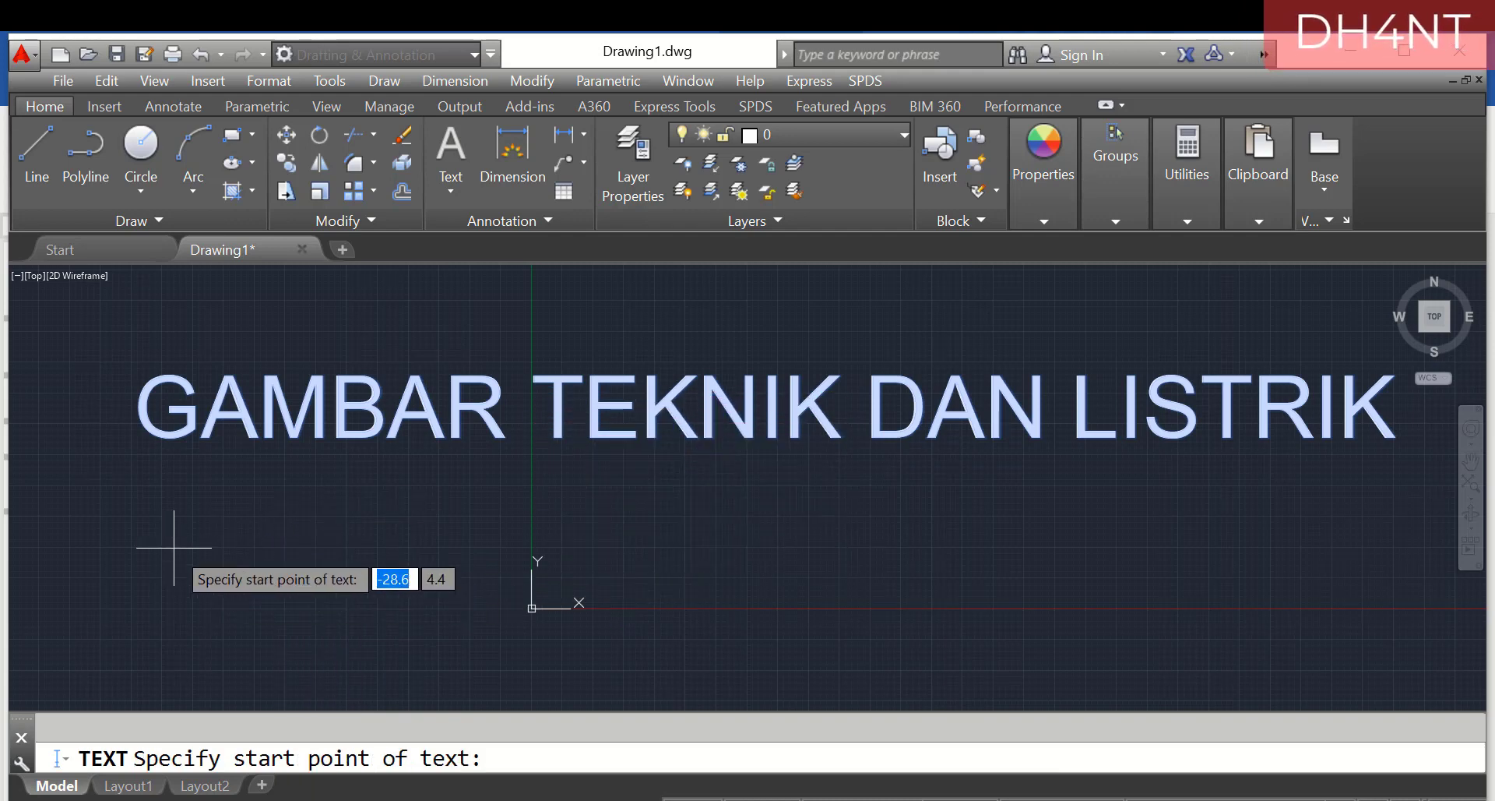
{"action": "left_click", "coordinate": [159, 515]}
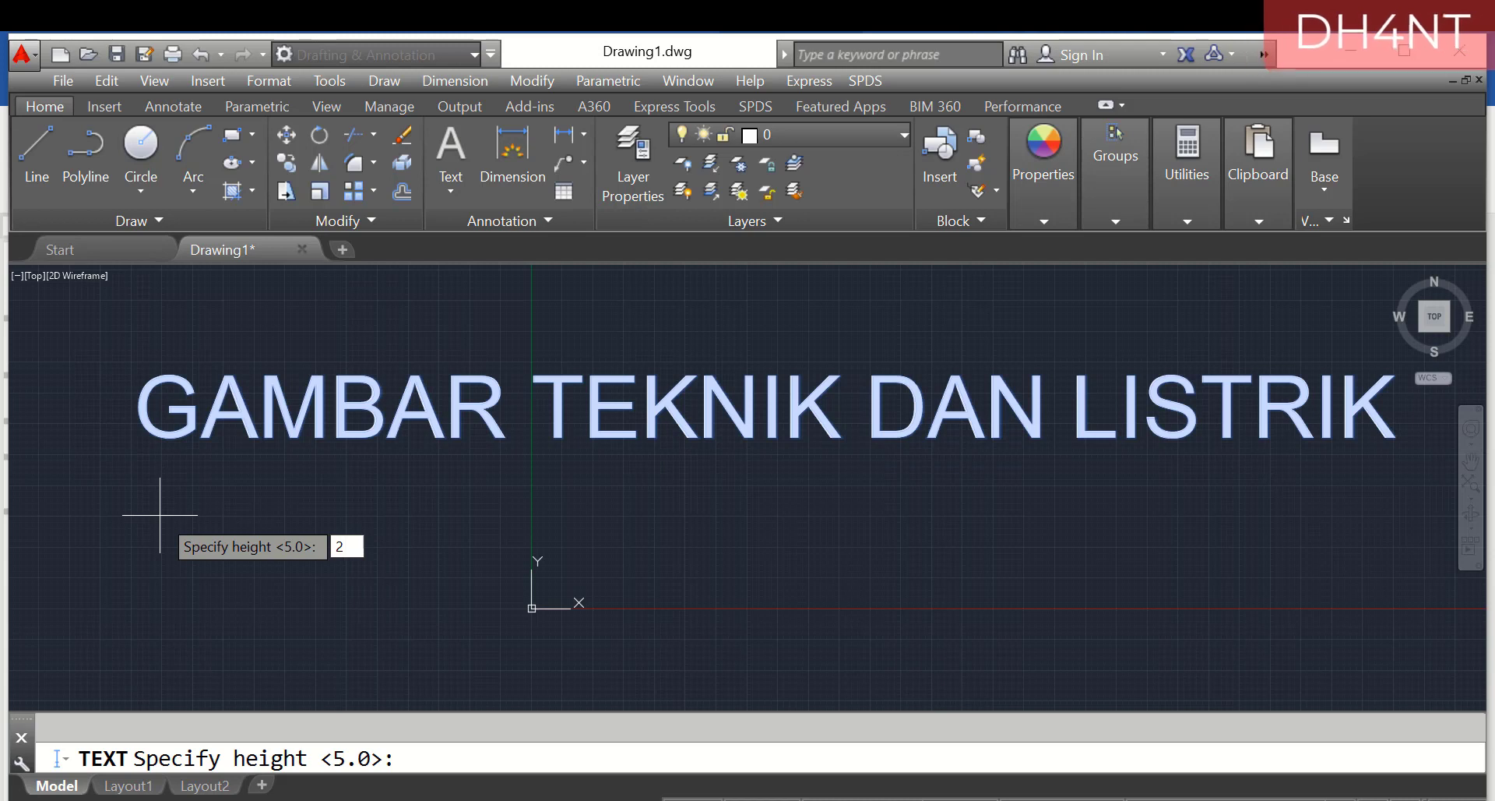
{"action": "type", "text": "2.5"}
{"action": "key", "text": "Return"}
{"action": "key", "text": "Return"}
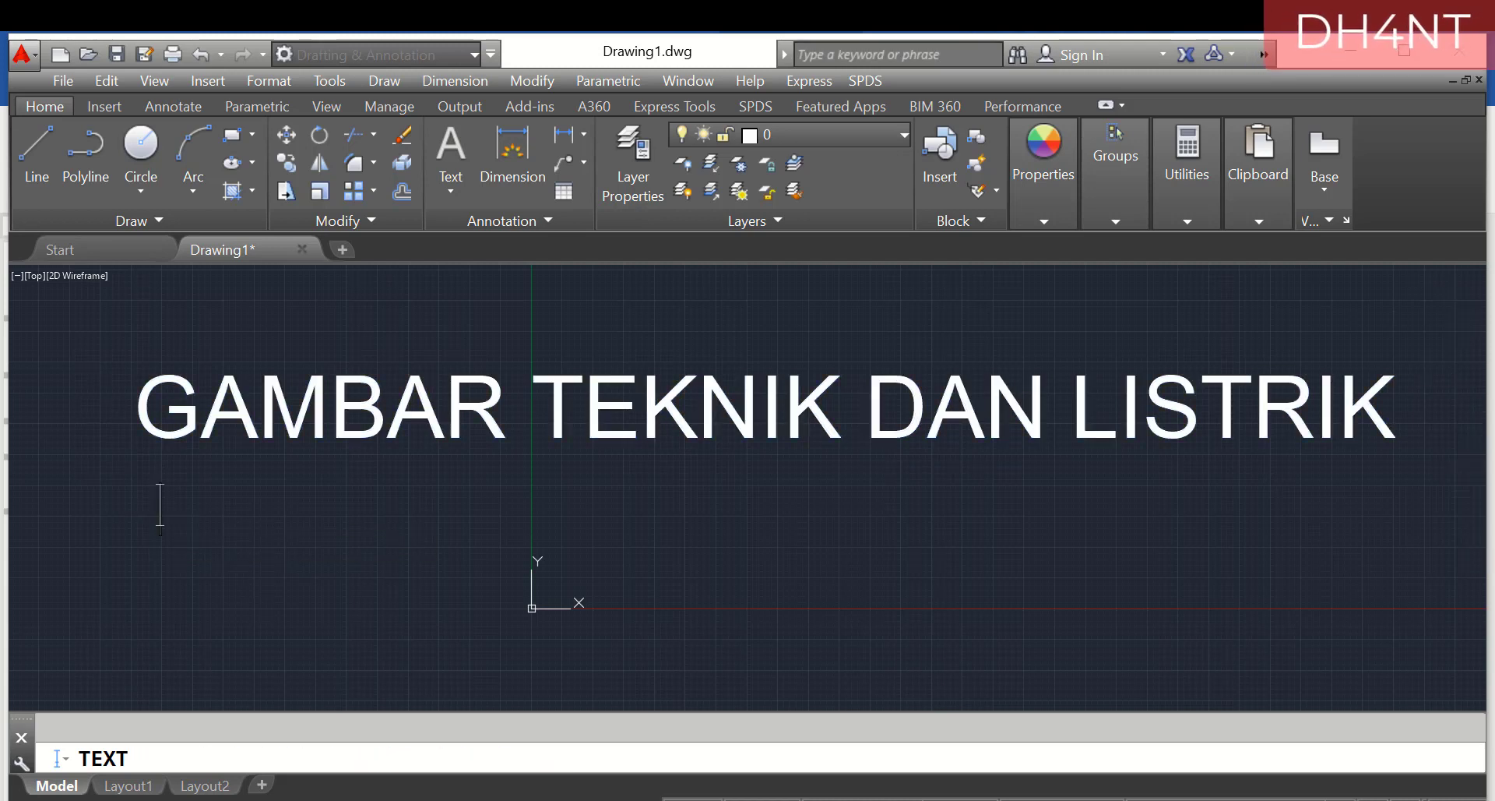
Write GAMBAR TEKNIK DAN LISTRIK as the left-justified text and finish it.
{"action": "type", "text": "GAMBAR TEKNIUKJ"}
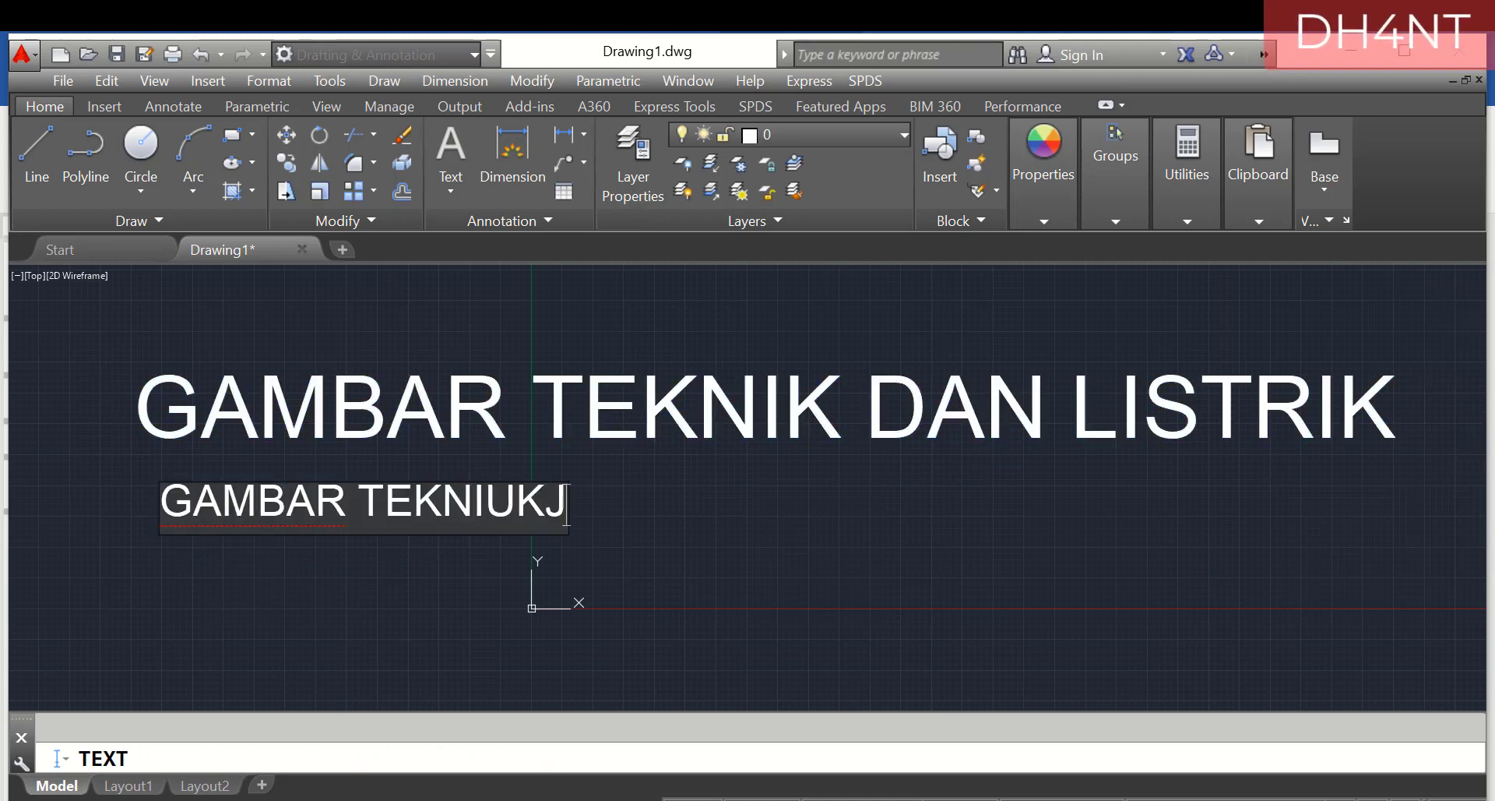
{"action": "key", "text": "BackSpace"}
{"action": "key", "text": "BackSpace"}
{"action": "key", "text": "BackSpace"}
{"action": "type", "text": "K DAN LISTRIK"}
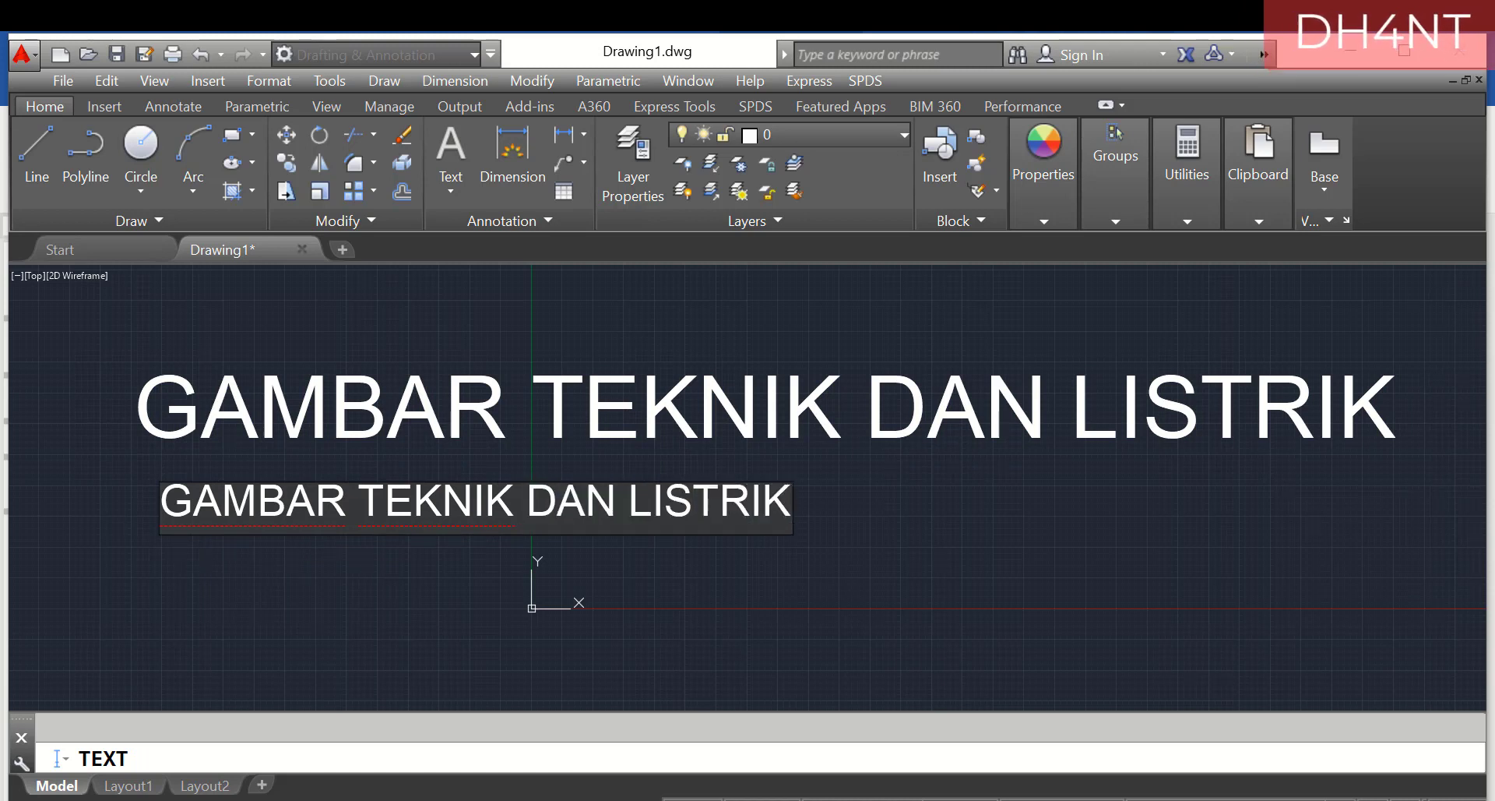
{"action": "key", "text": "Return"}
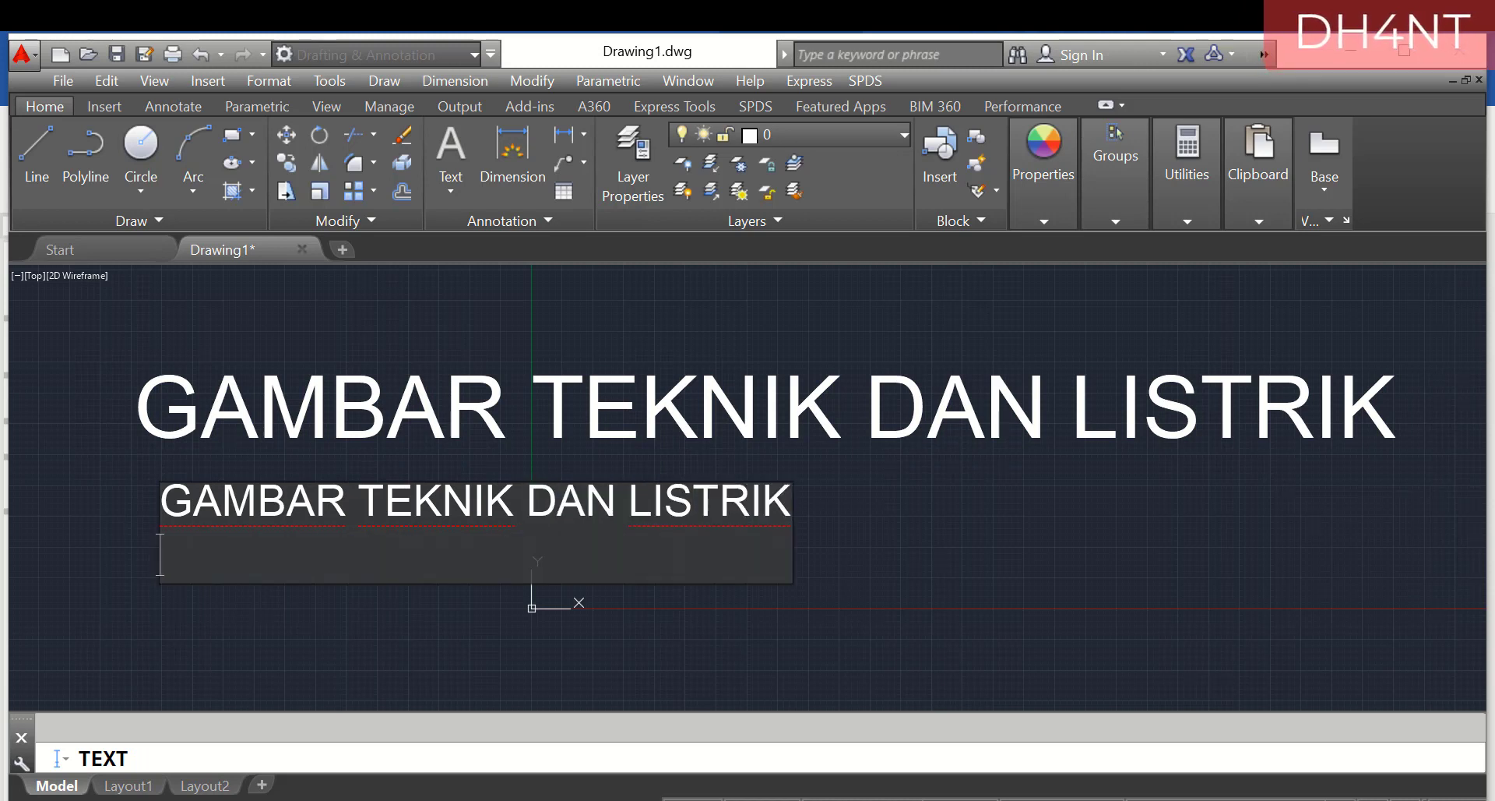
{"action": "key", "text": "Return"}
Start a single-line text with Center justification.
{"action": "type", "text": "TEXT"}
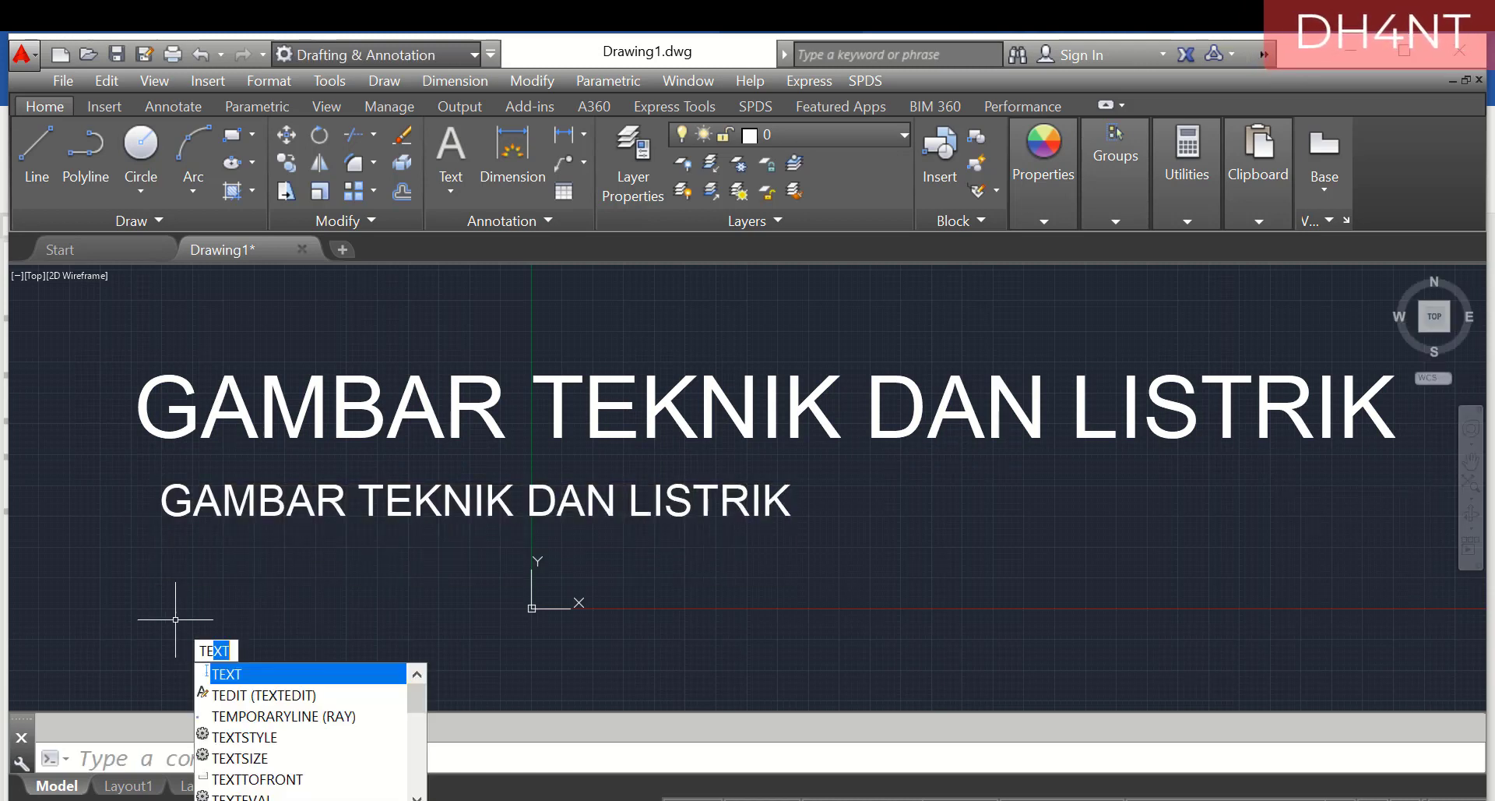
{"action": "key", "text": "Return"}
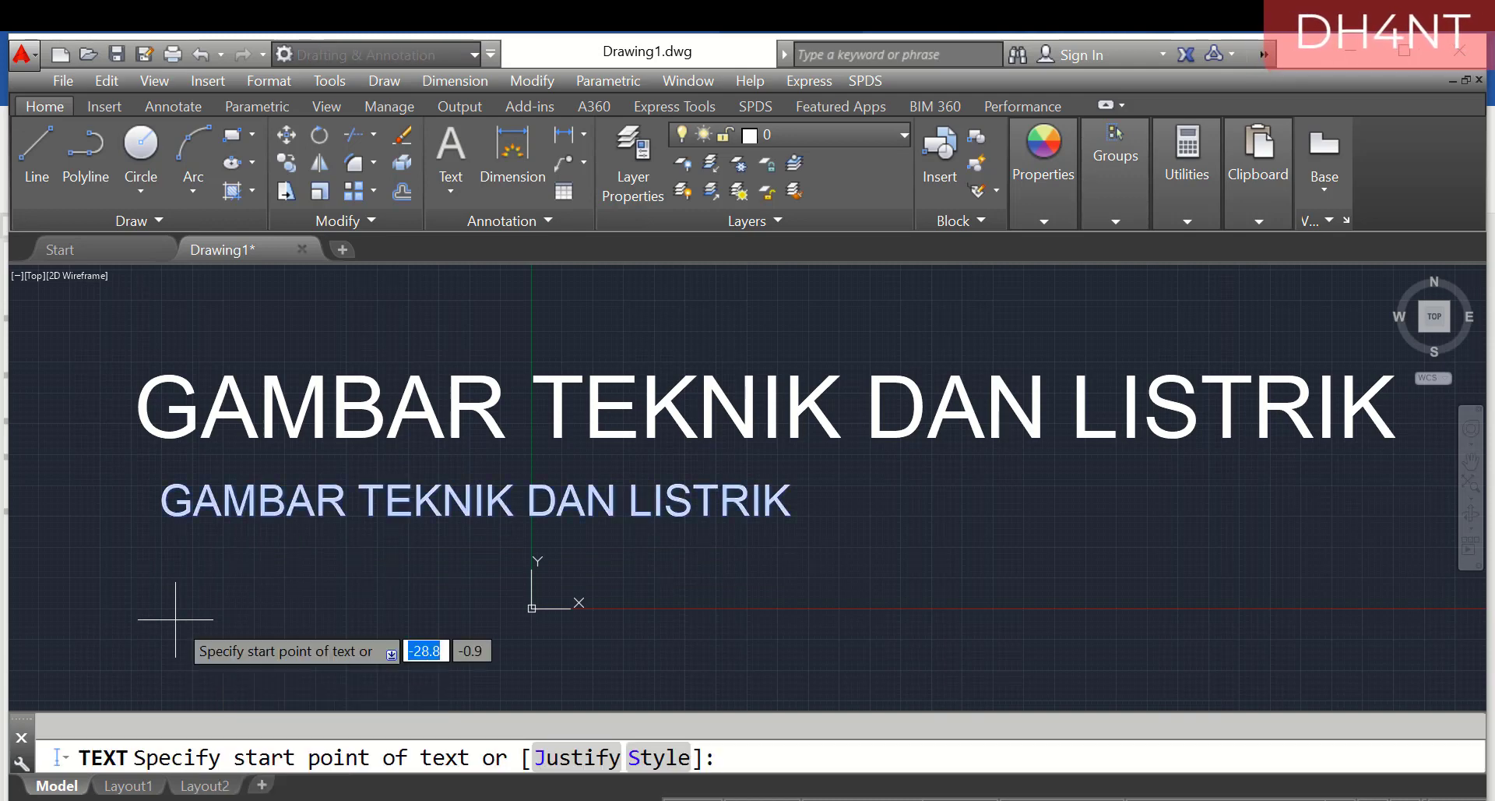
{"action": "key", "text": "BackSpace"}
{"action": "type", "text": "J"}
{"action": "key", "text": "Return"}
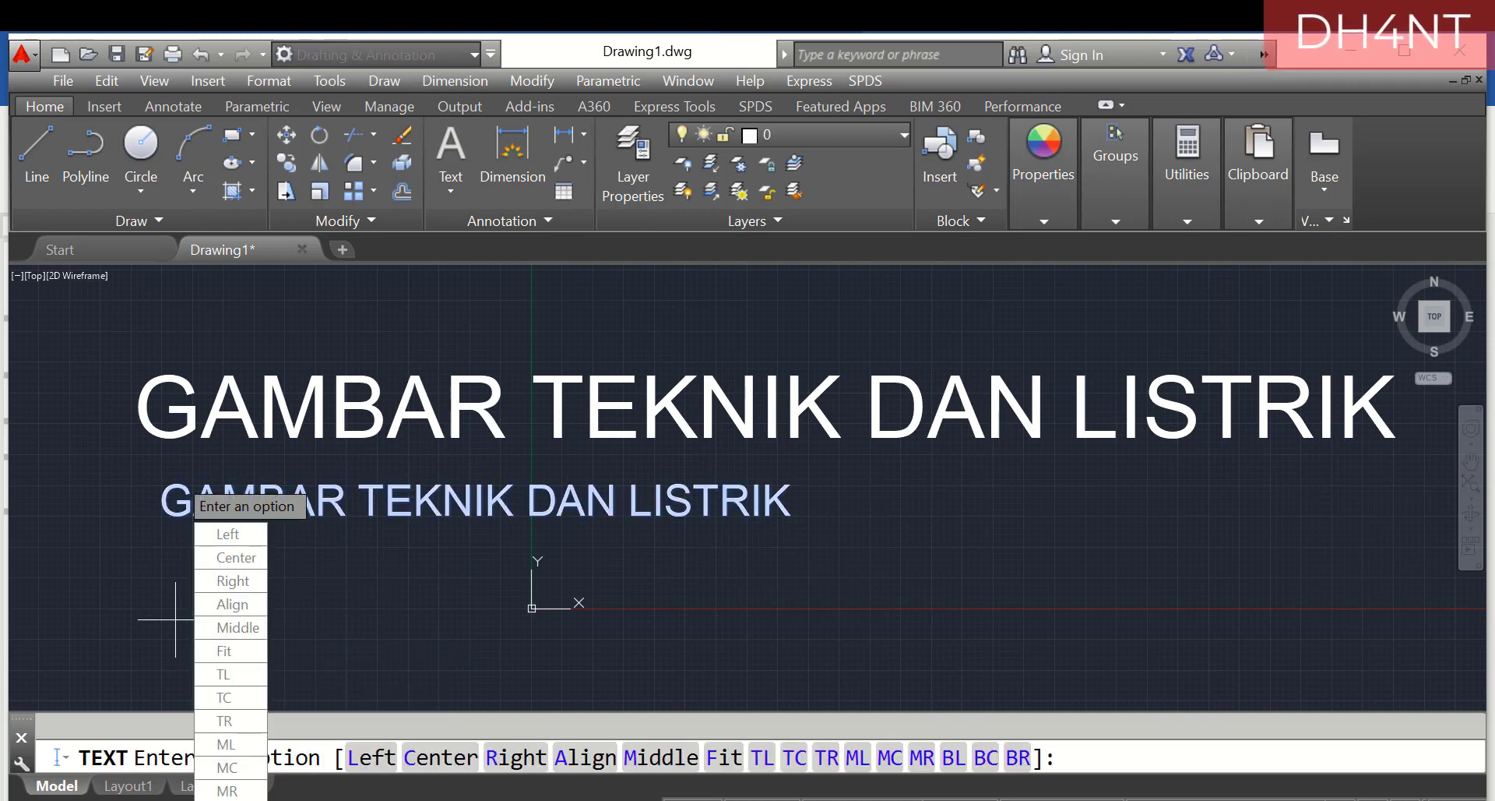
{"action": "type", "text": "C"}
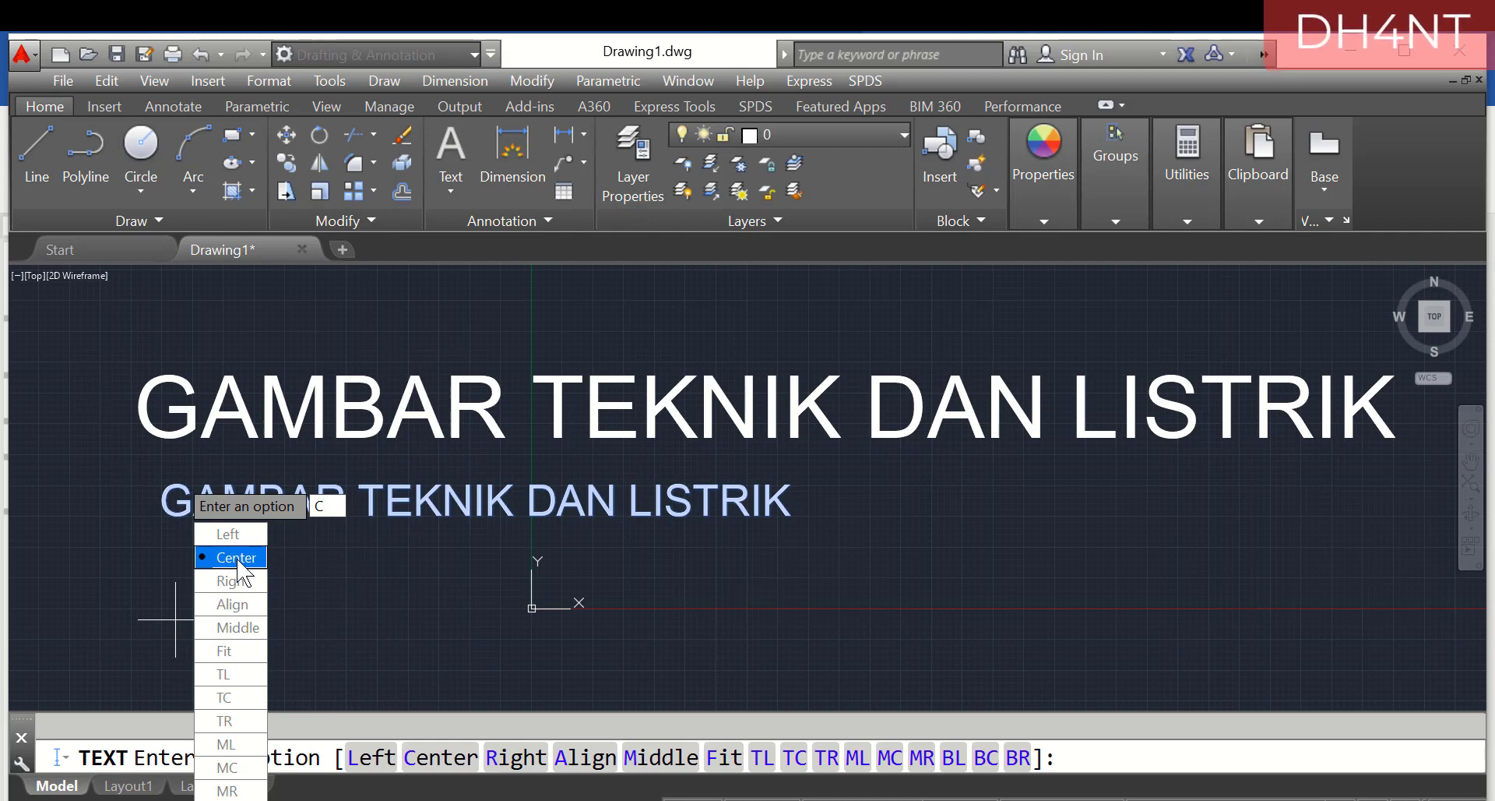
{"action": "key", "text": "Return"}
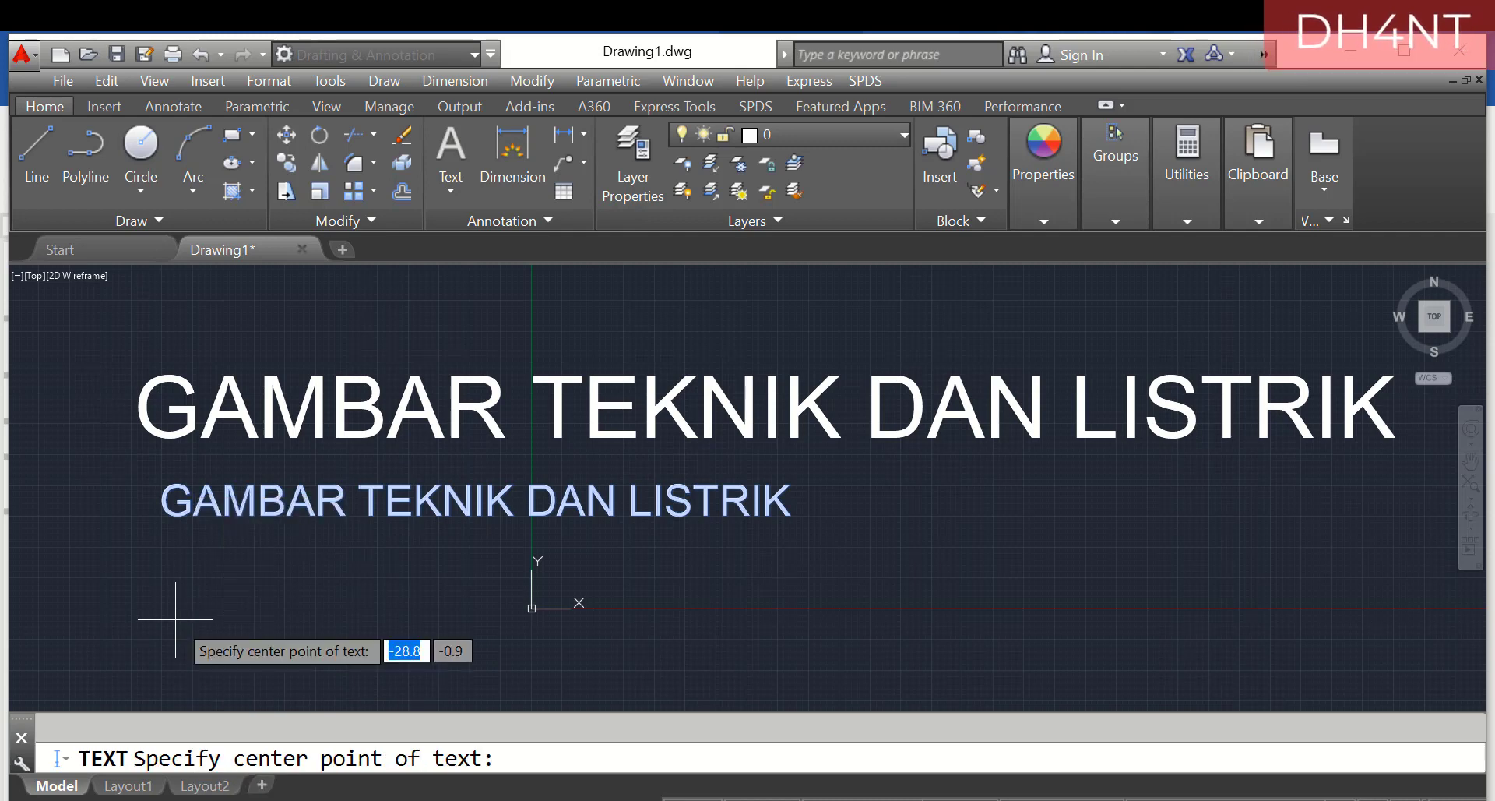
Centre the text below the left-justified line with height 2.5 and rotation 0, and write GAMBAR TEKNIK DAN LISTRIK.
{"action": "left_click", "coordinate": [410, 558]}
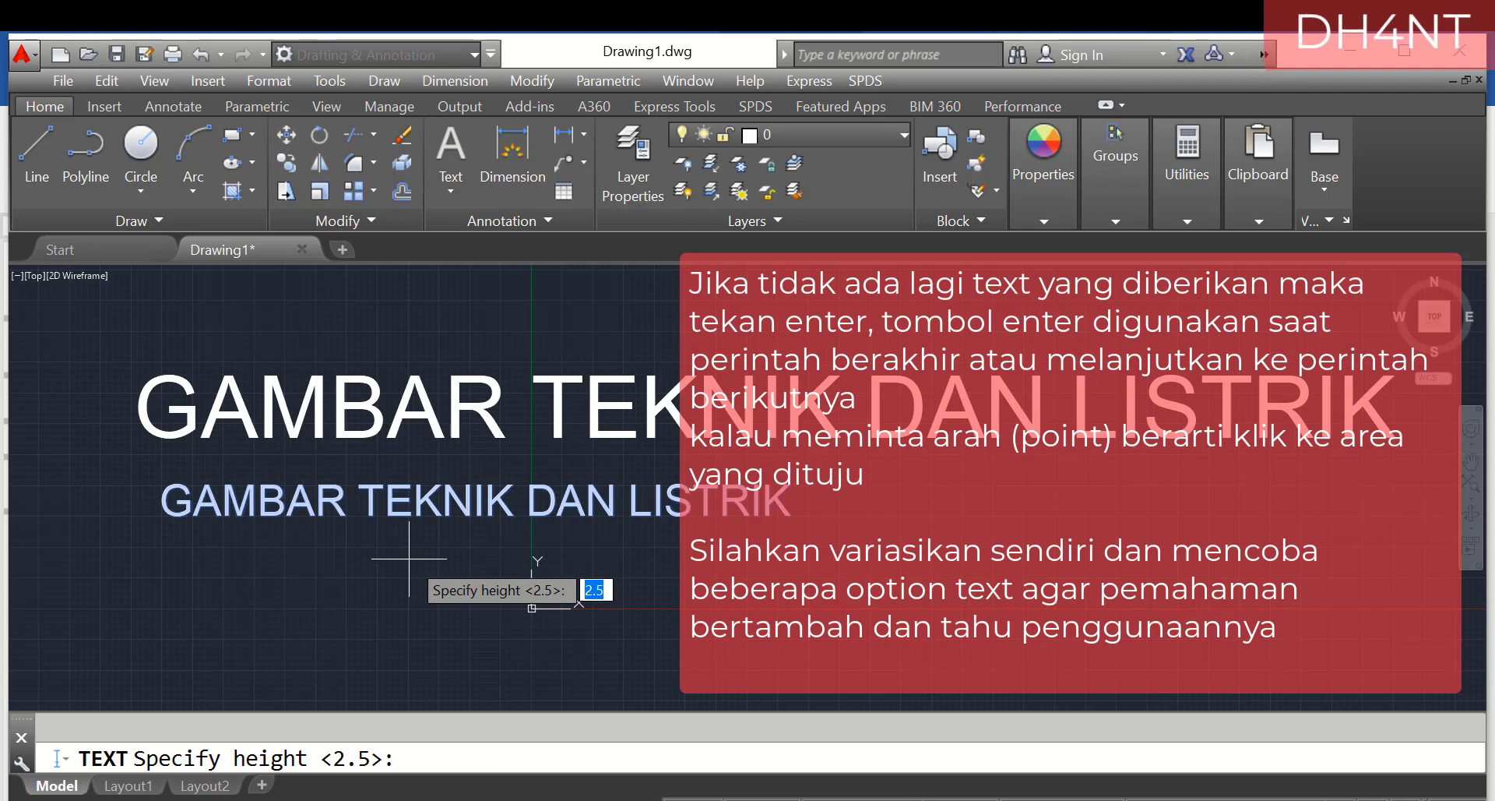
{"action": "key", "text": "Return"}
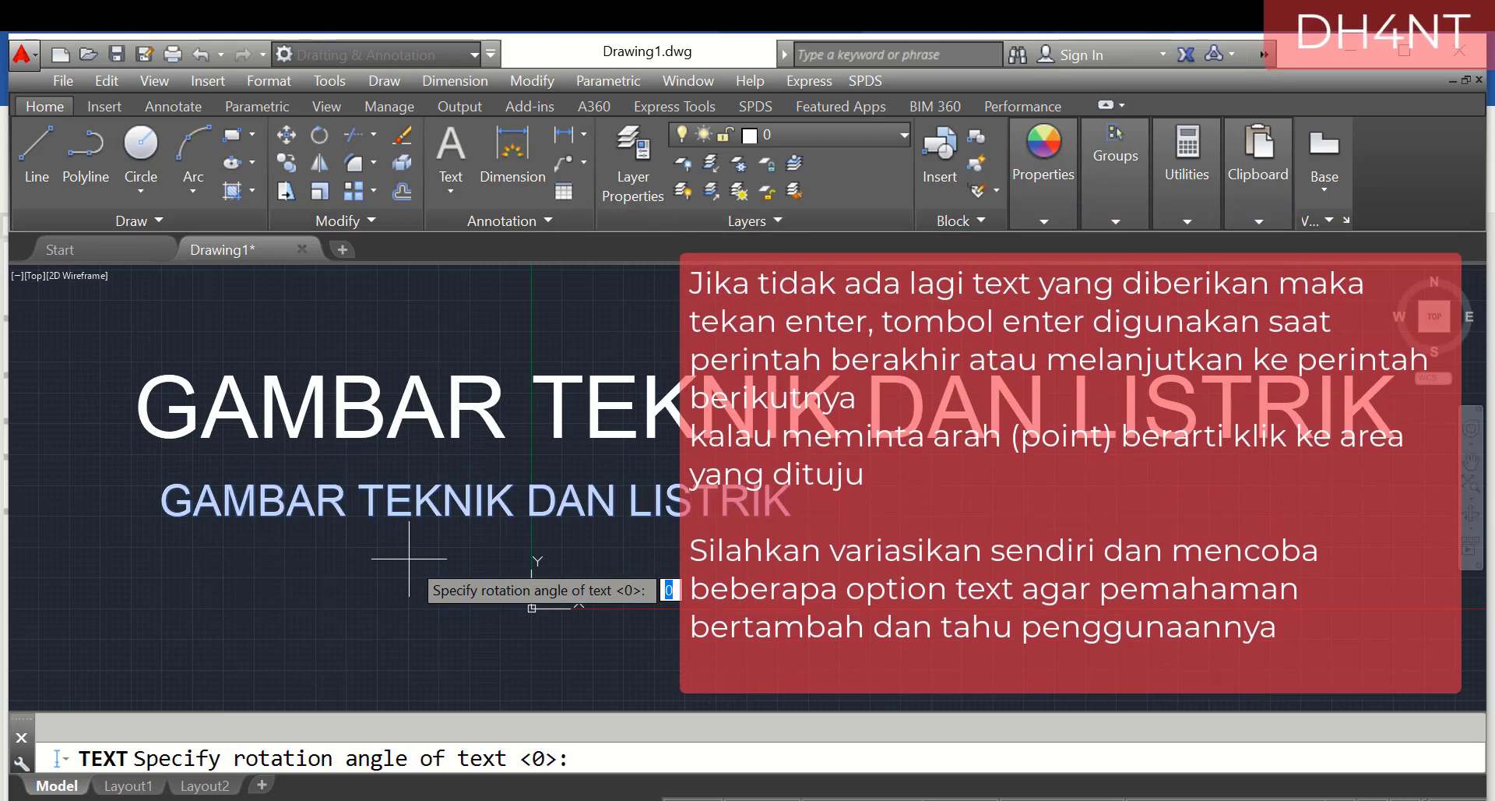
{"action": "key", "text": "Return"}
{"action": "type", "text": "GAMBAR TEKNIK D"}
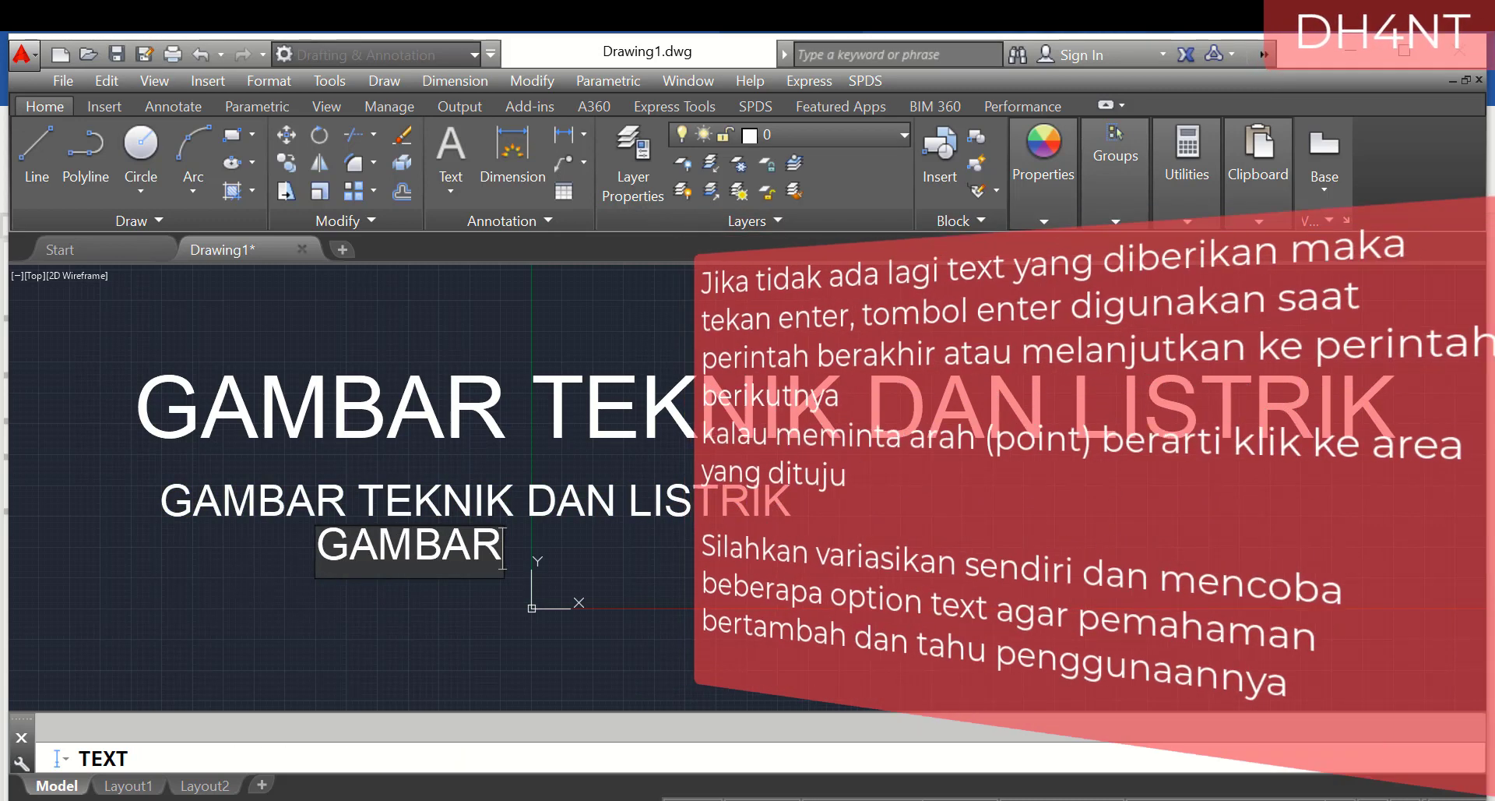
{"action": "type", "text": "AN LISTRIK"}
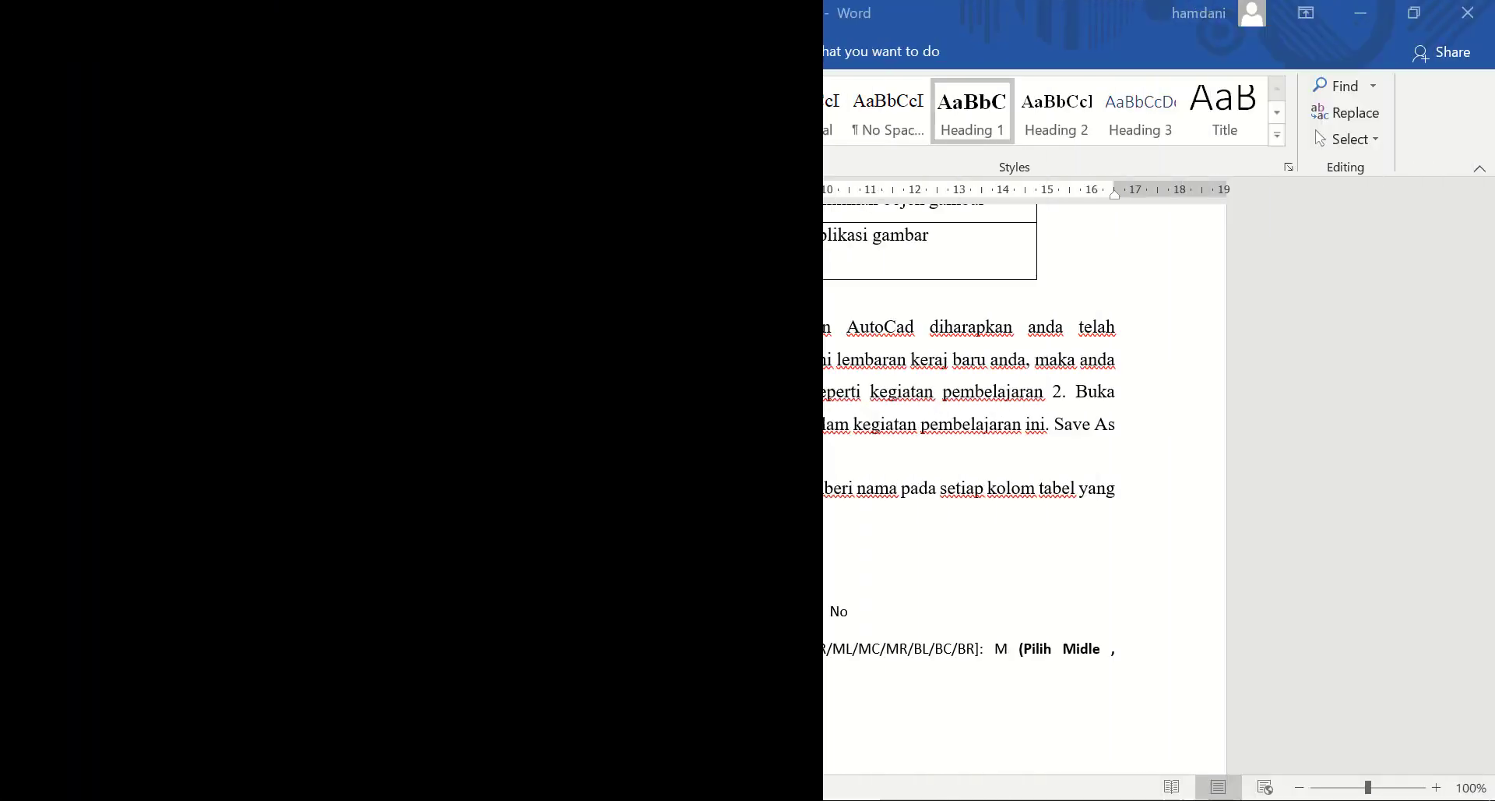
Read the lesson in Word on preparing the table template and labelling it with Text, down to the example table figure.
{"action": "scroll", "coordinate": [856, 312], "scroll_direction": "down", "scroll_amount": 2}
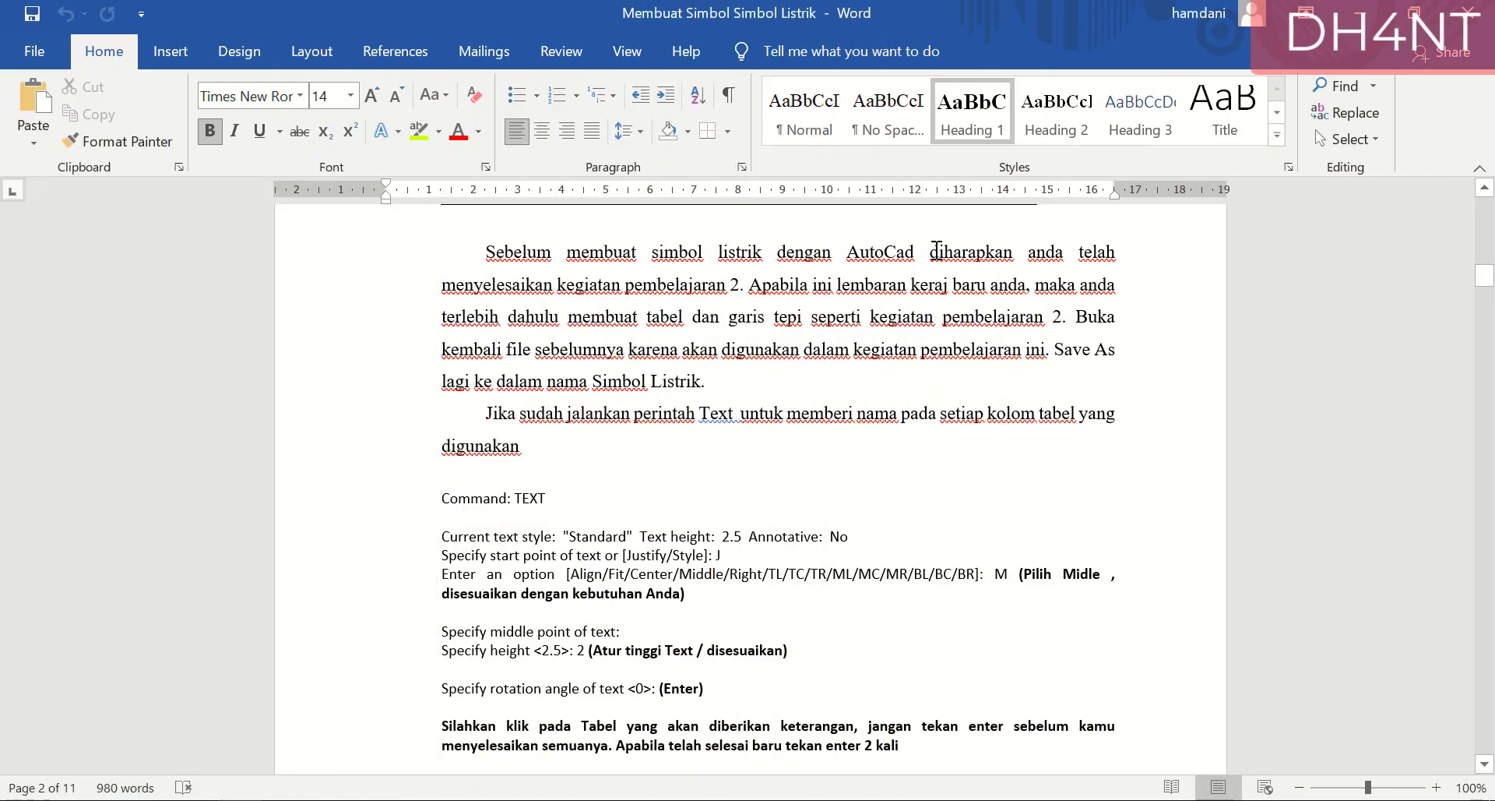
{"action": "left_click_drag", "start_coordinate": [931, 252], "coordinate": [736, 279]}
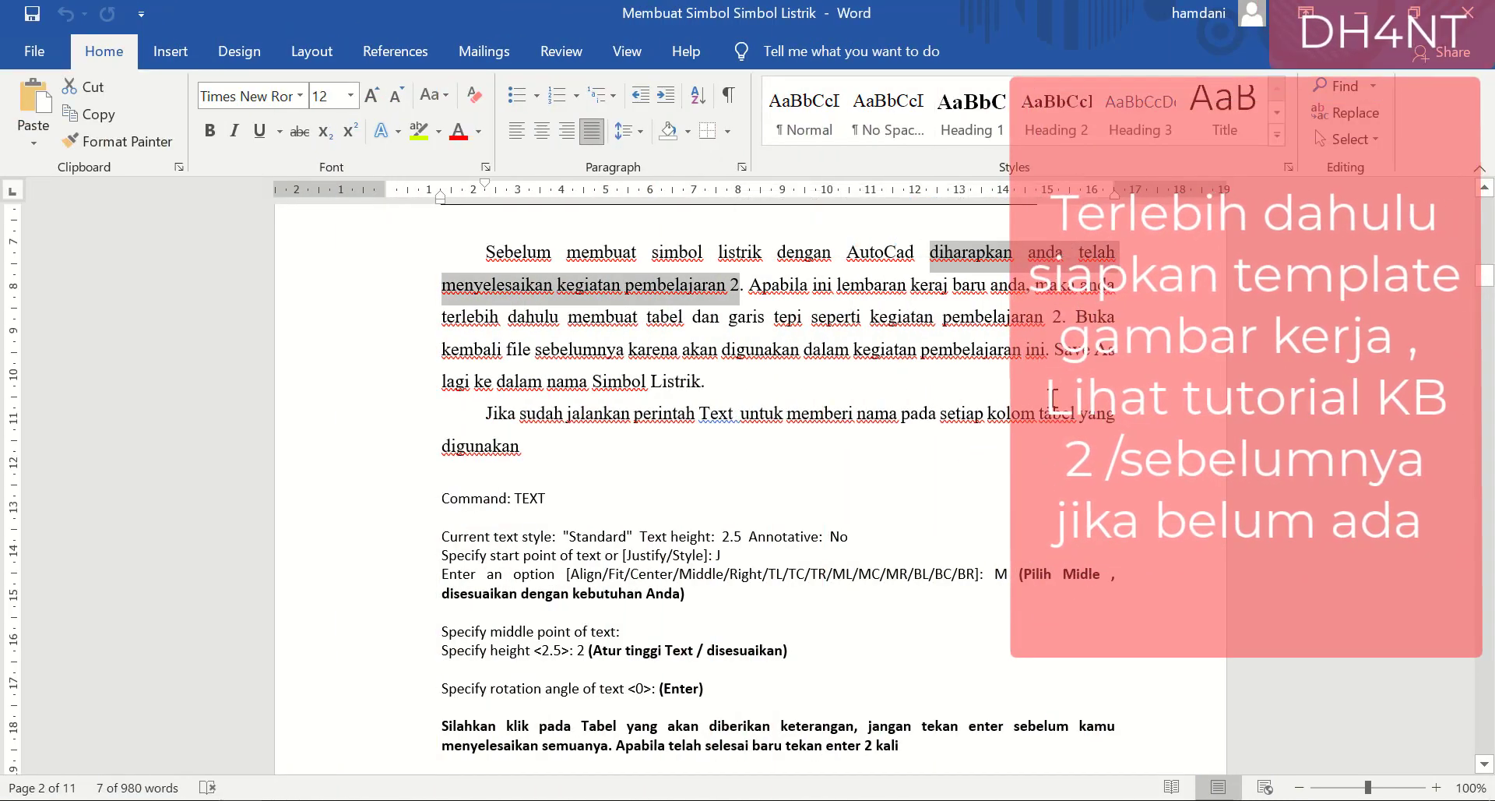
{"action": "scroll", "coordinate": [1049, 399], "scroll_direction": "down", "scroll_amount": 3}
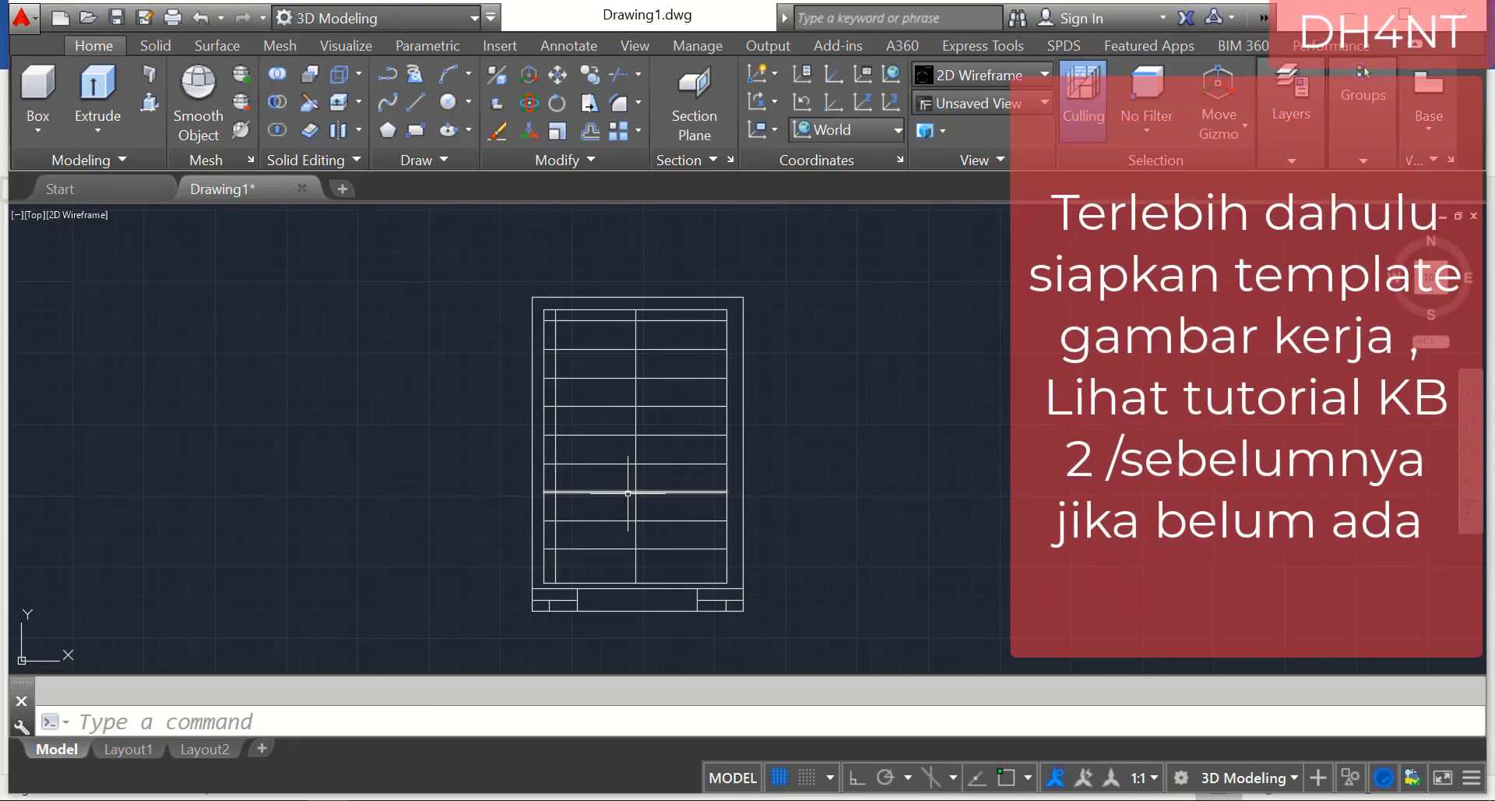
{"action": "scroll", "coordinate": [637, 418], "scroll_direction": "up", "scroll_amount": 2}
{"action": "scroll", "coordinate": [638, 419], "scroll_direction": "down", "scroll_amount": 5}
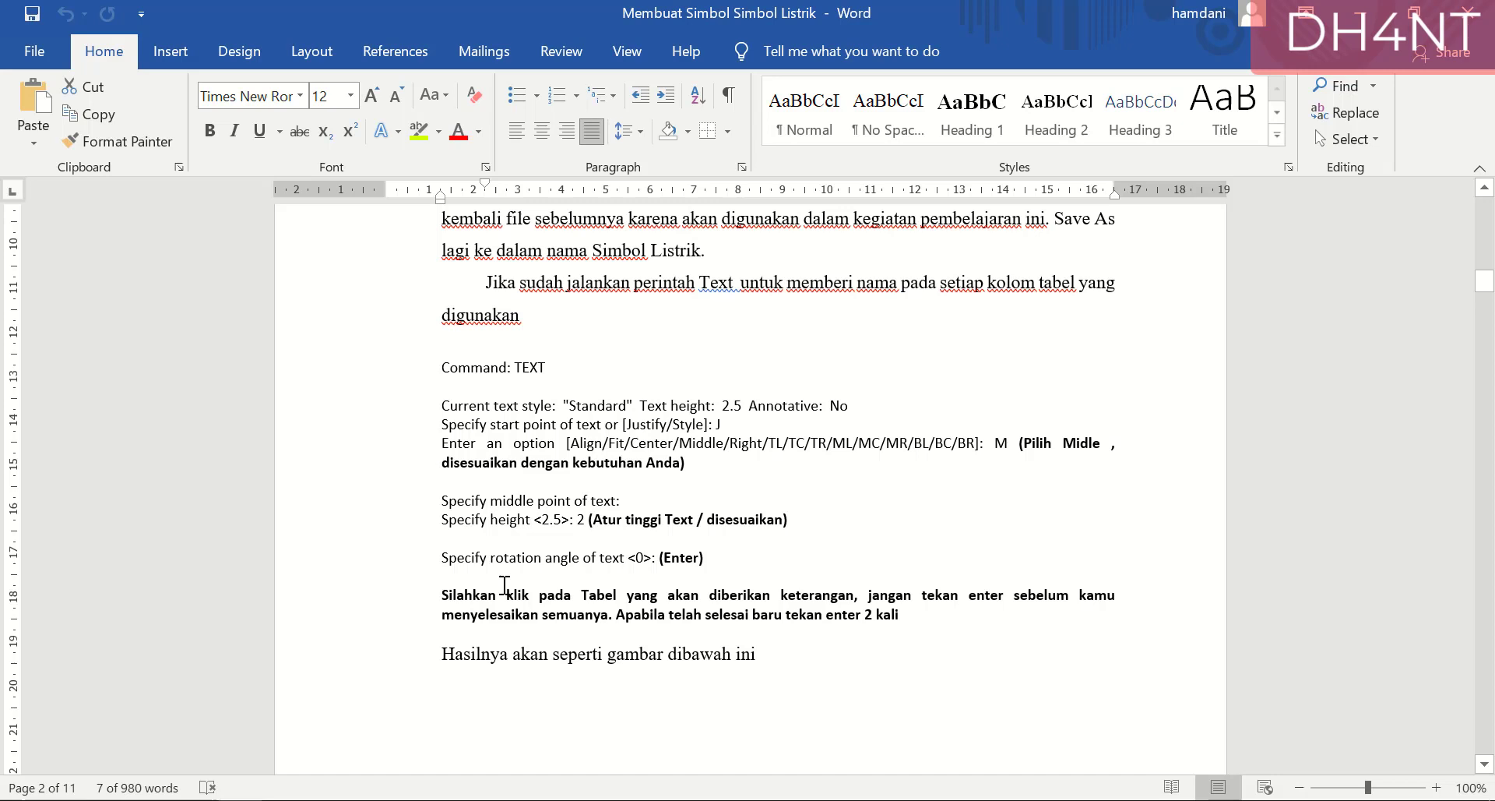
{"action": "scroll", "coordinate": [583, 527], "scroll_direction": "down", "scroll_amount": 3}
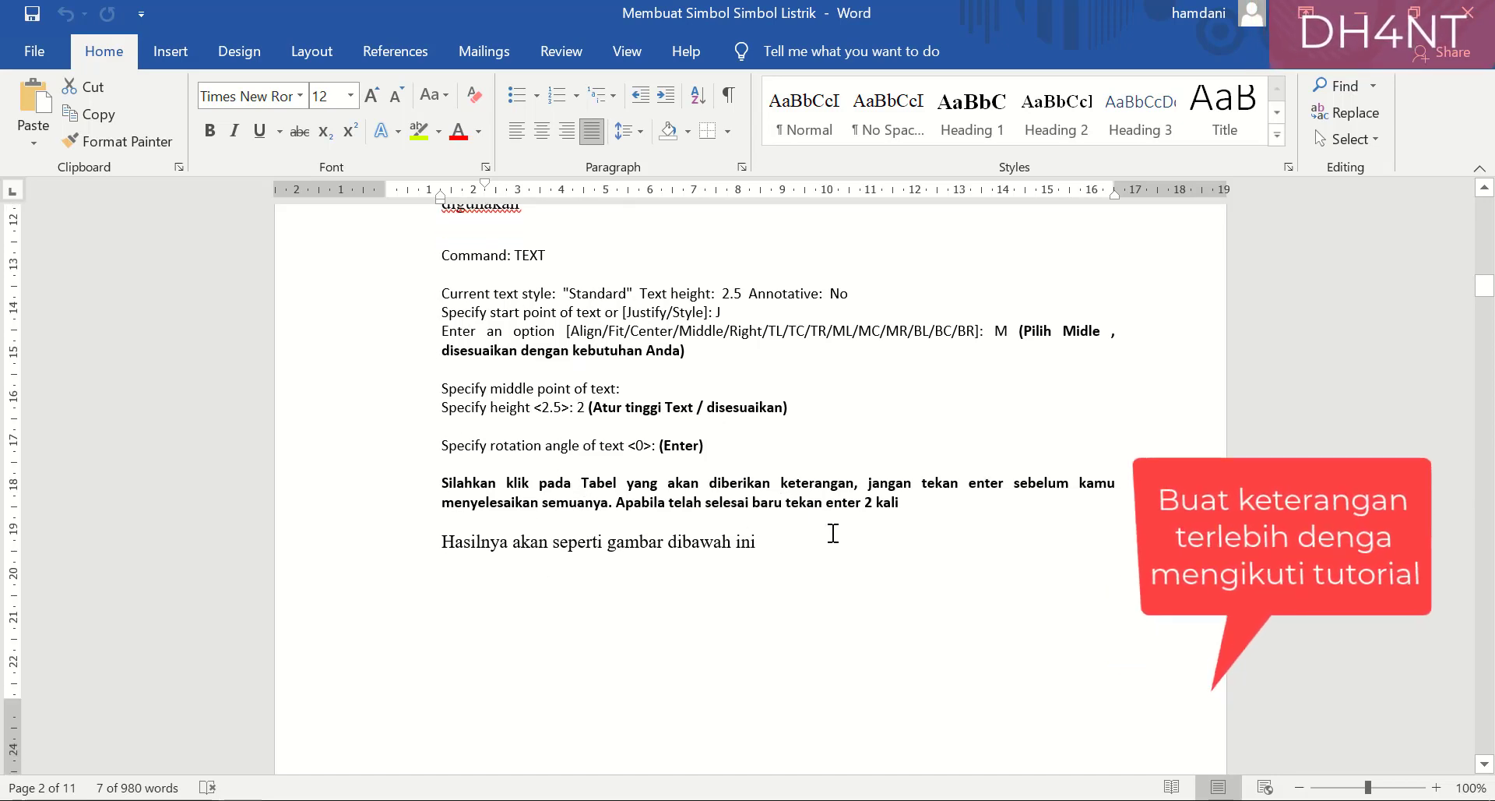
{"action": "scroll", "coordinate": [831, 534], "scroll_direction": "down", "scroll_amount": 8}
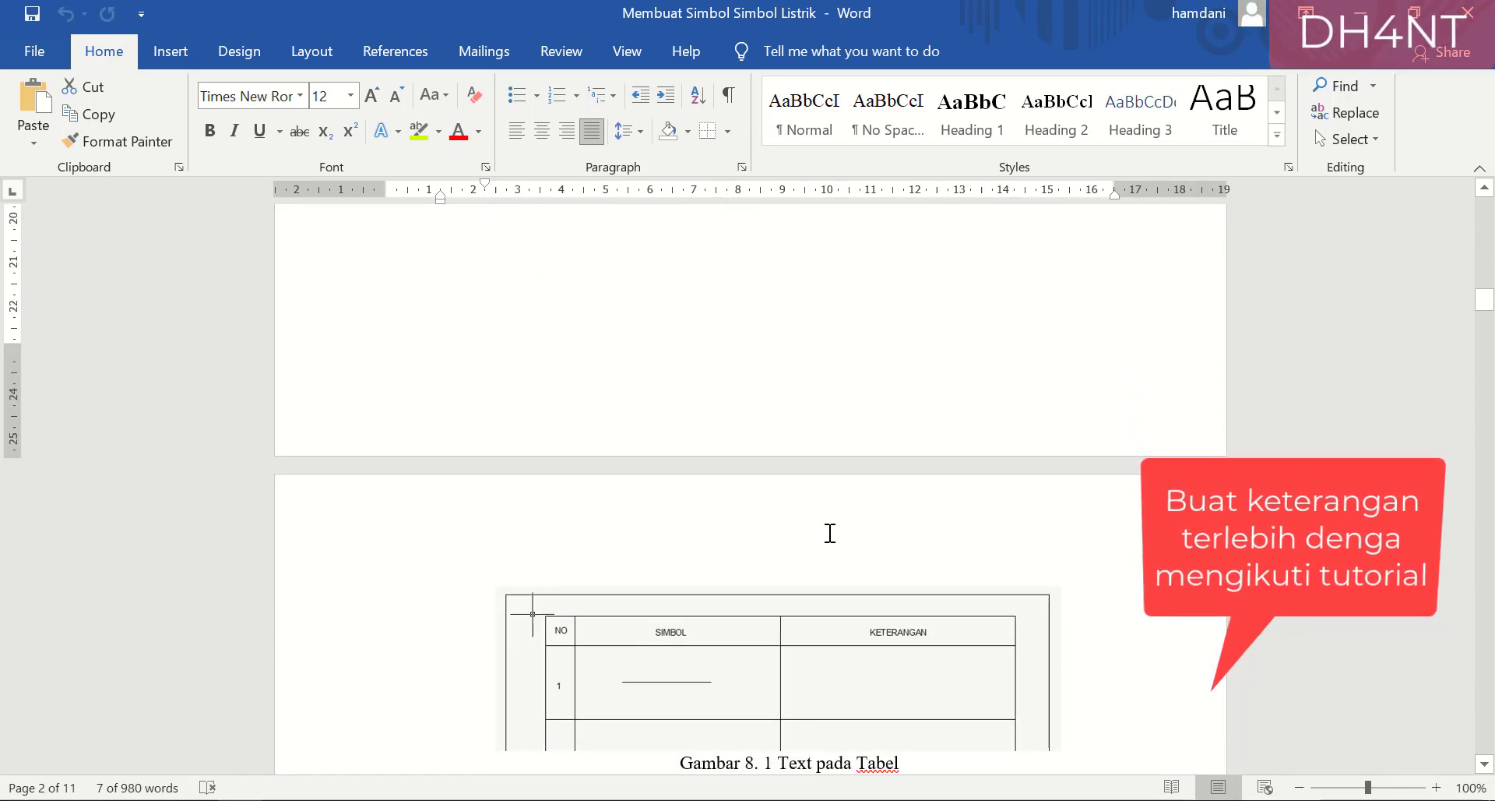
{"action": "scroll", "coordinate": [985, 425], "scroll_direction": "up", "scroll_amount": 5}
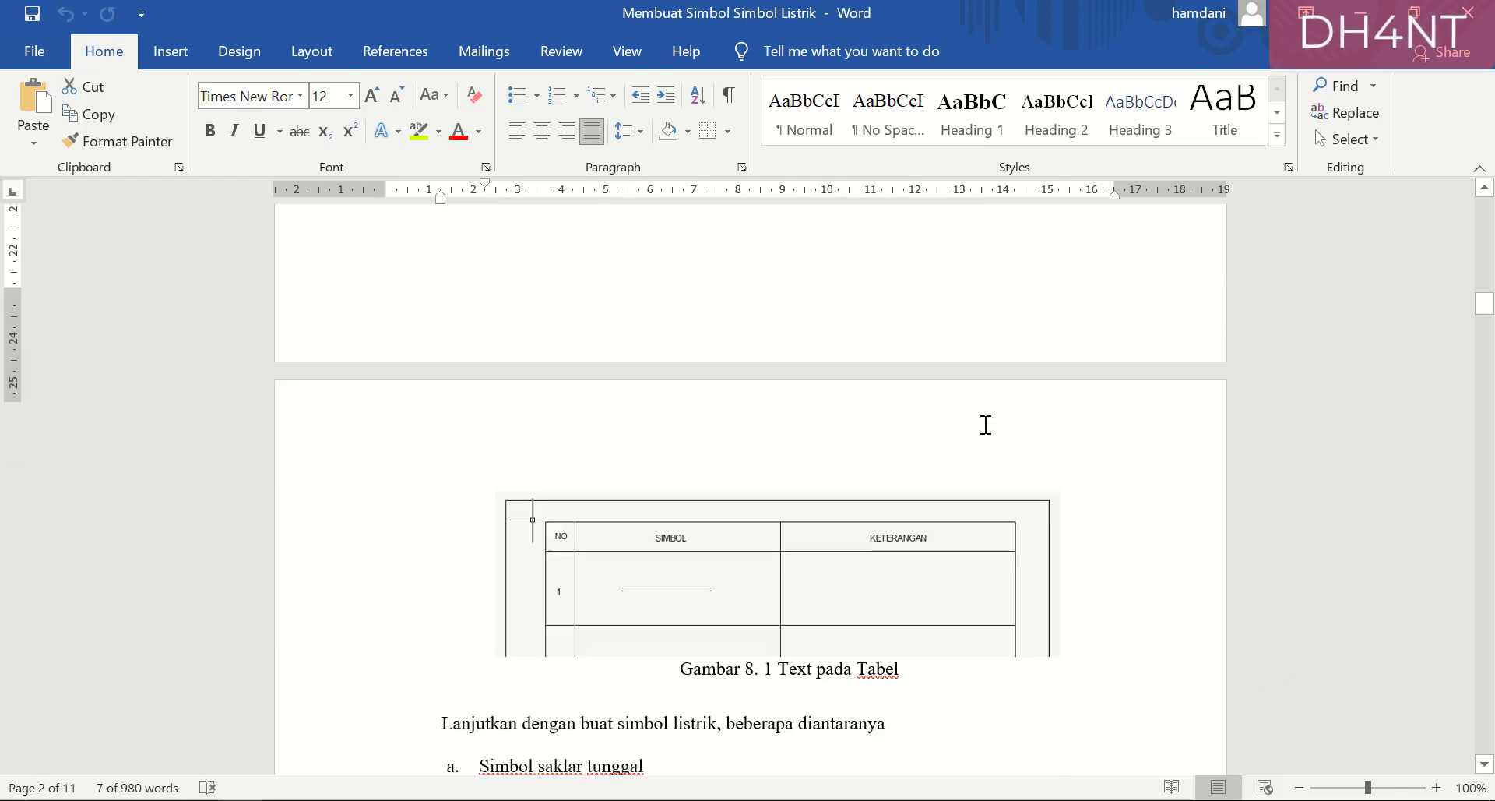
{"action": "scroll", "coordinate": [985, 424], "scroll_direction": "up", "scroll_amount": 3}
Switch to the table drawing in AutoCAD and start a single-line text with Right justification.
{"action": "left_click", "coordinate": [407, 799]}
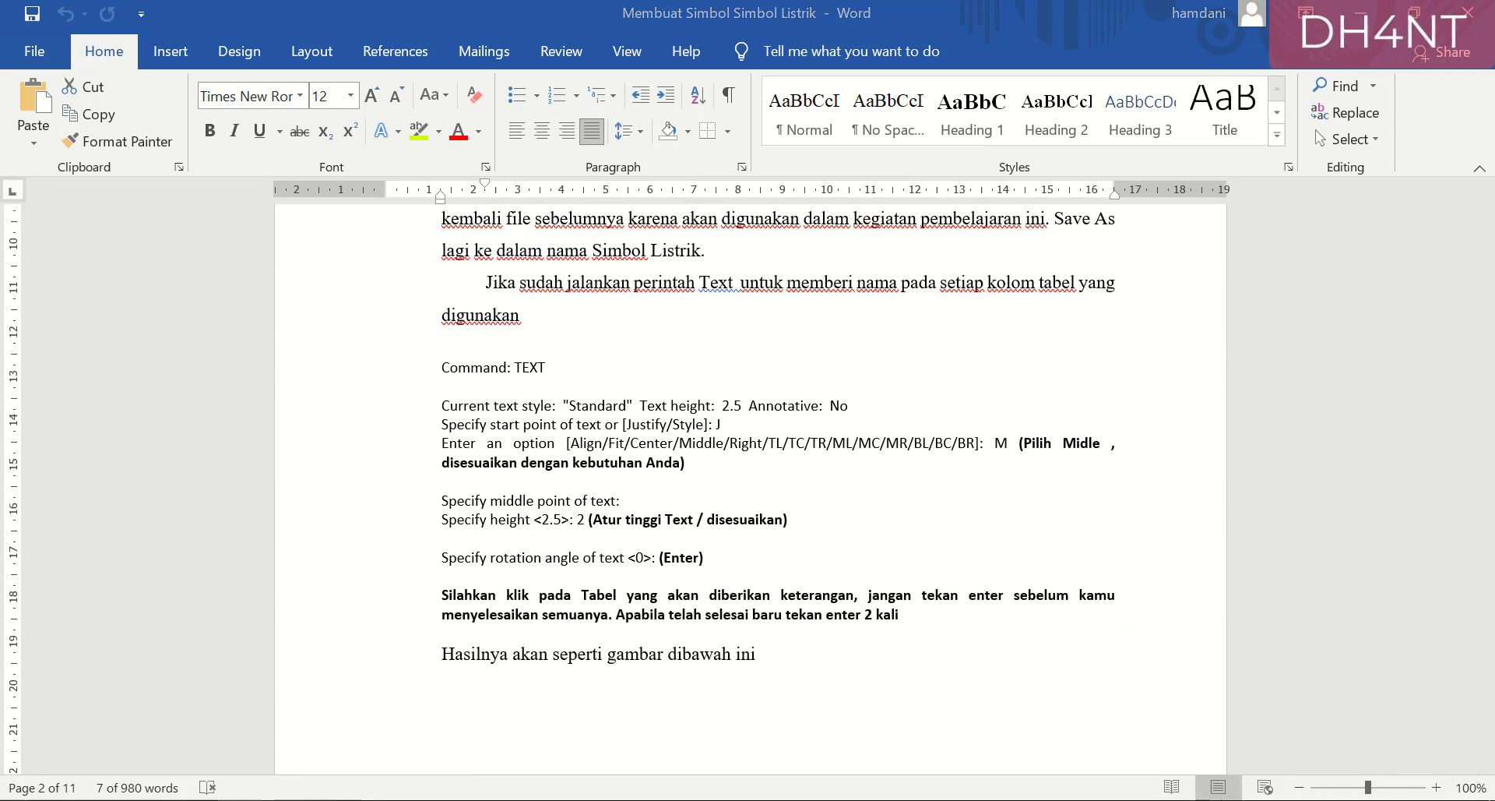
{"action": "scroll", "coordinate": [595, 327], "scroll_direction": "up", "scroll_amount": 10}
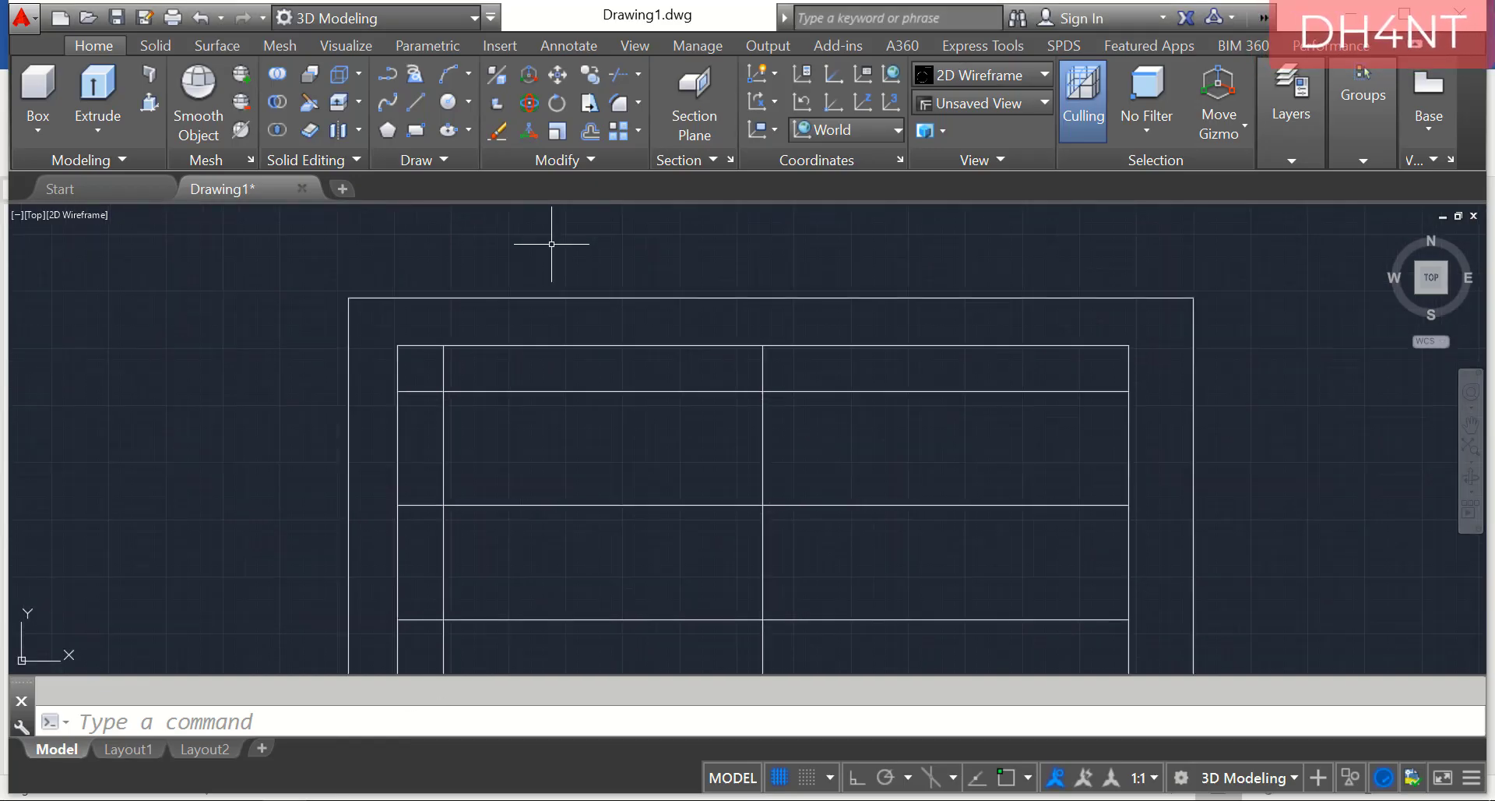
{"action": "scroll", "coordinate": [233, 670], "scroll_direction": "down", "scroll_amount": 4}
{"action": "scroll", "coordinate": [229, 670], "scroll_direction": "up", "scroll_amount": 4}
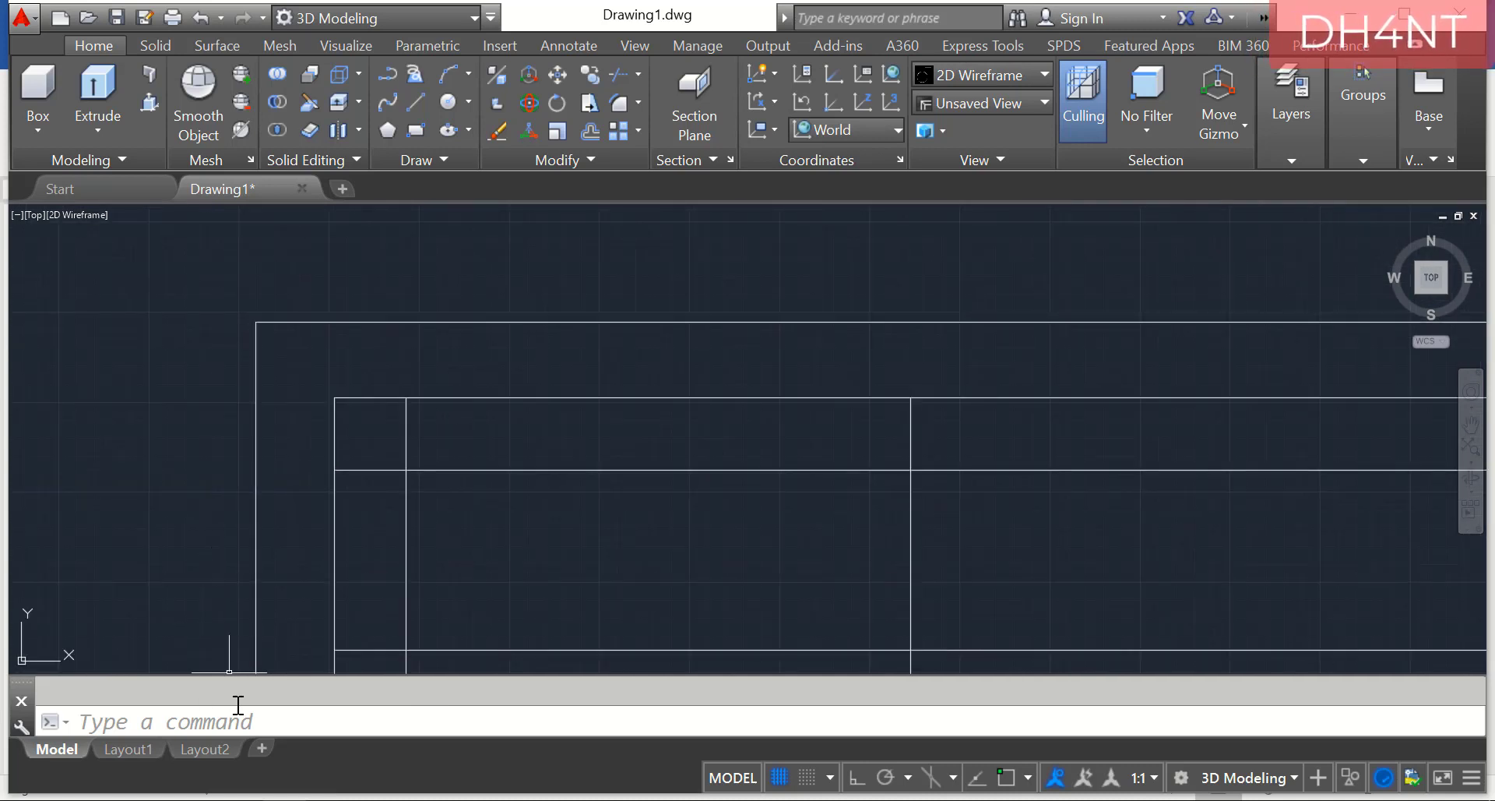
{"action": "type", "text": "text"}
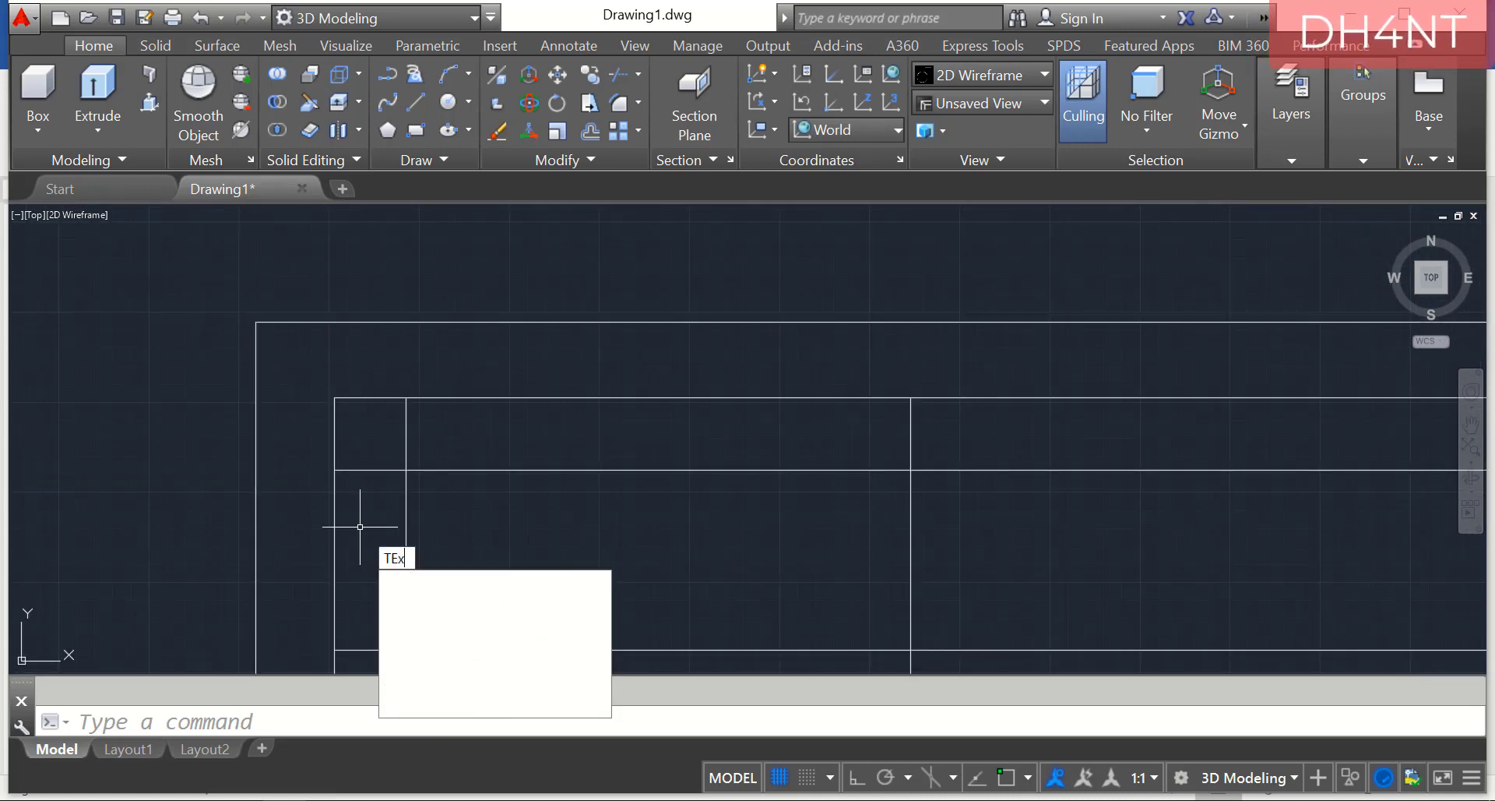
{"action": "key", "text": "Return"}
{"action": "type", "text": "j"}
{"action": "key", "text": "Return"}
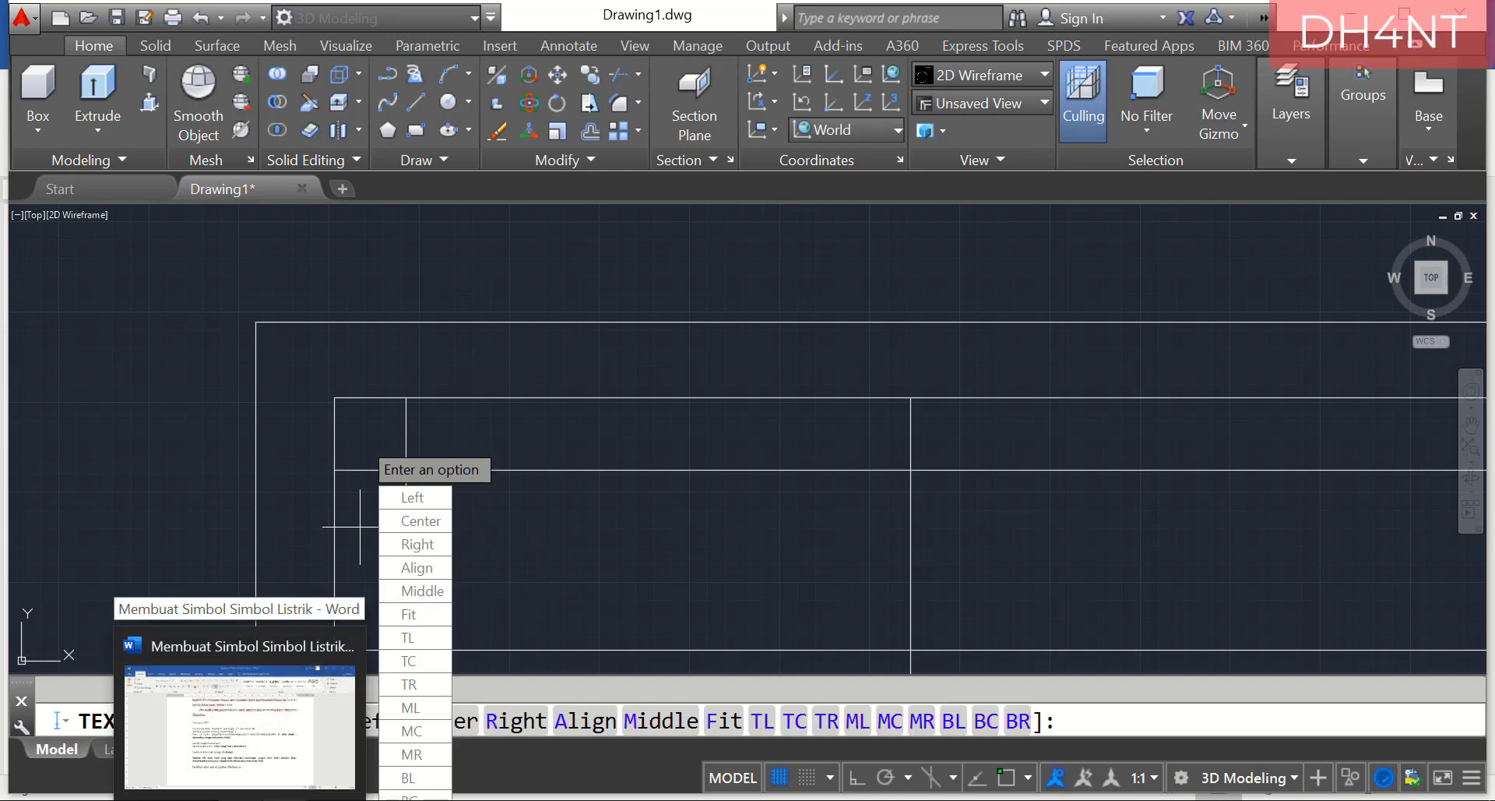
{"action": "type", "text": "r"}
{"action": "key", "text": "Return"}
Place the text in the table's narrow first header cell with height 2 and rotation 0, and write NO.
{"action": "left_click", "coordinate": [238, 799]}
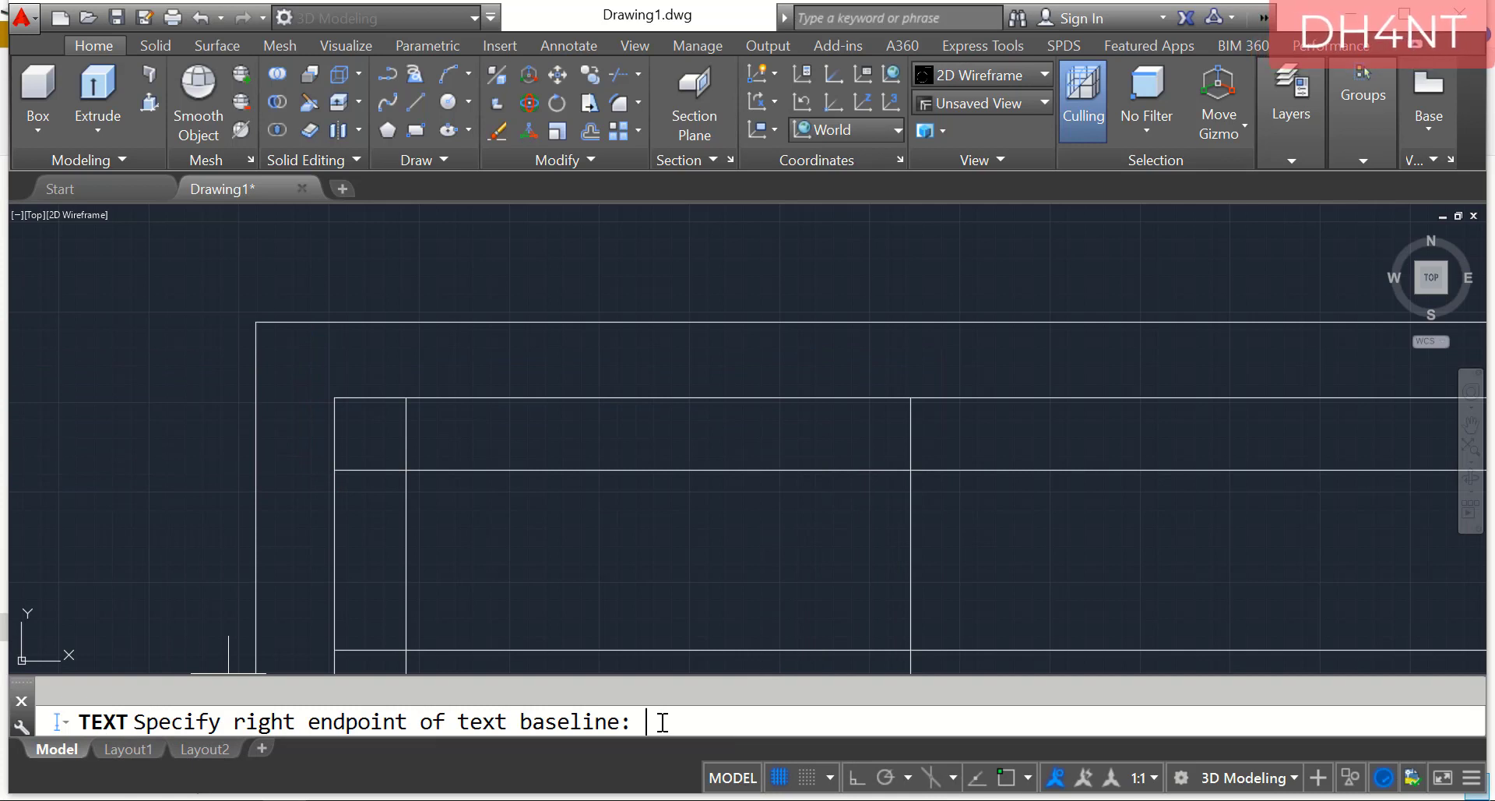
{"action": "left_click", "coordinate": [379, 436]}
{"action": "type", "text": "2"}
{"action": "key", "text": "Return"}
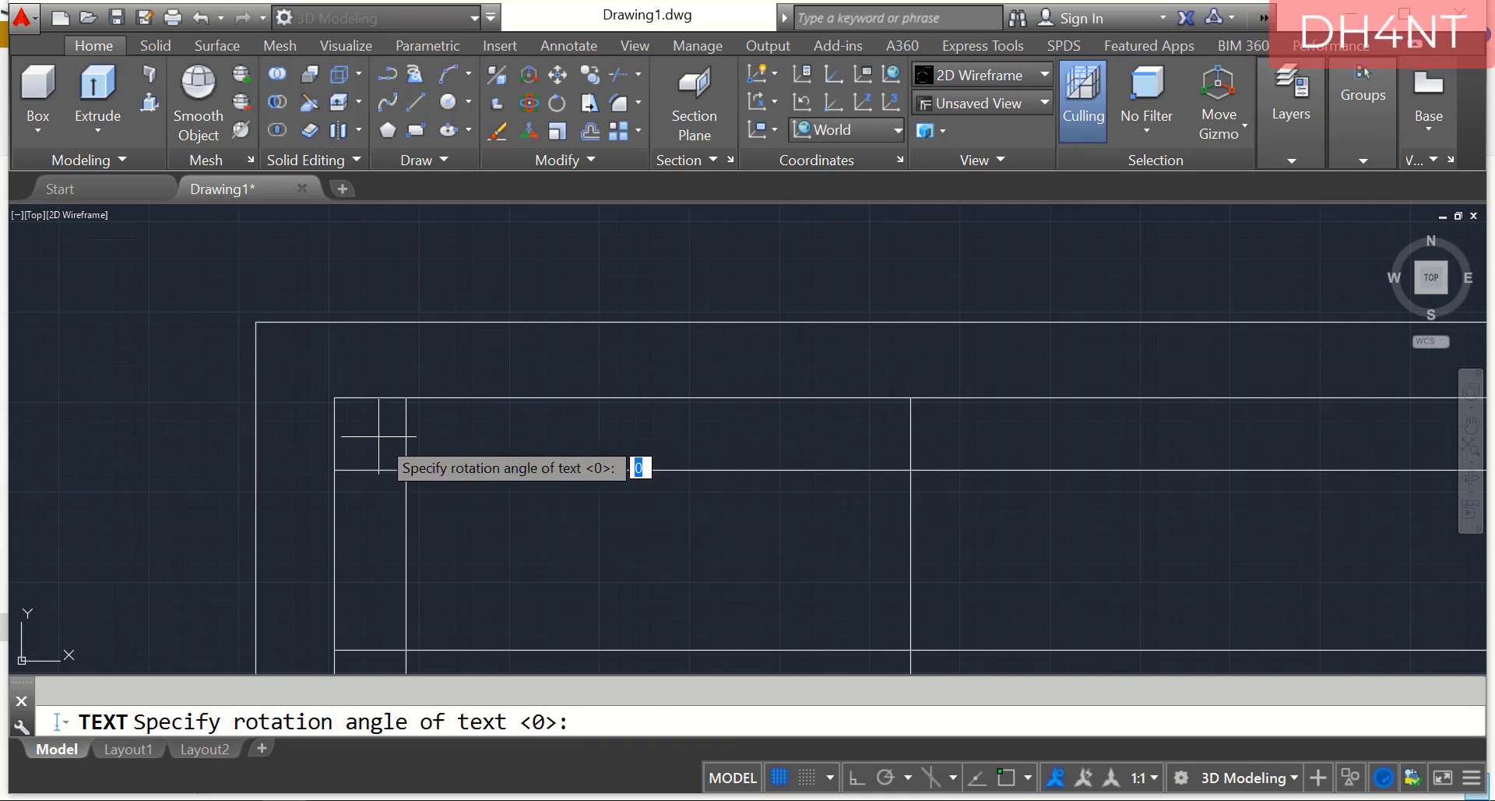
{"action": "key", "text": "Return"}
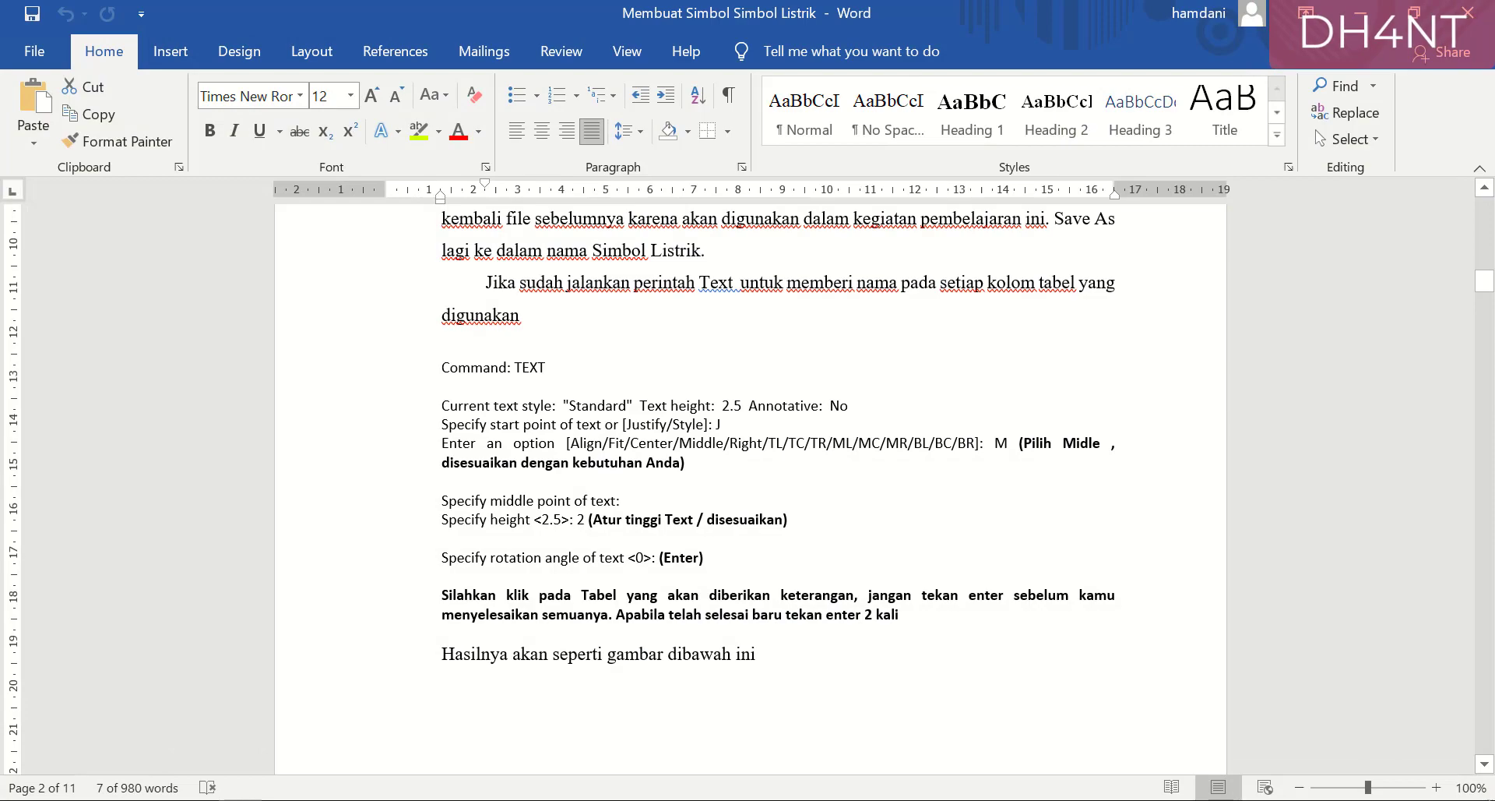
{"action": "scroll", "coordinate": [585, 603], "scroll_direction": "down", "scroll_amount": 10}
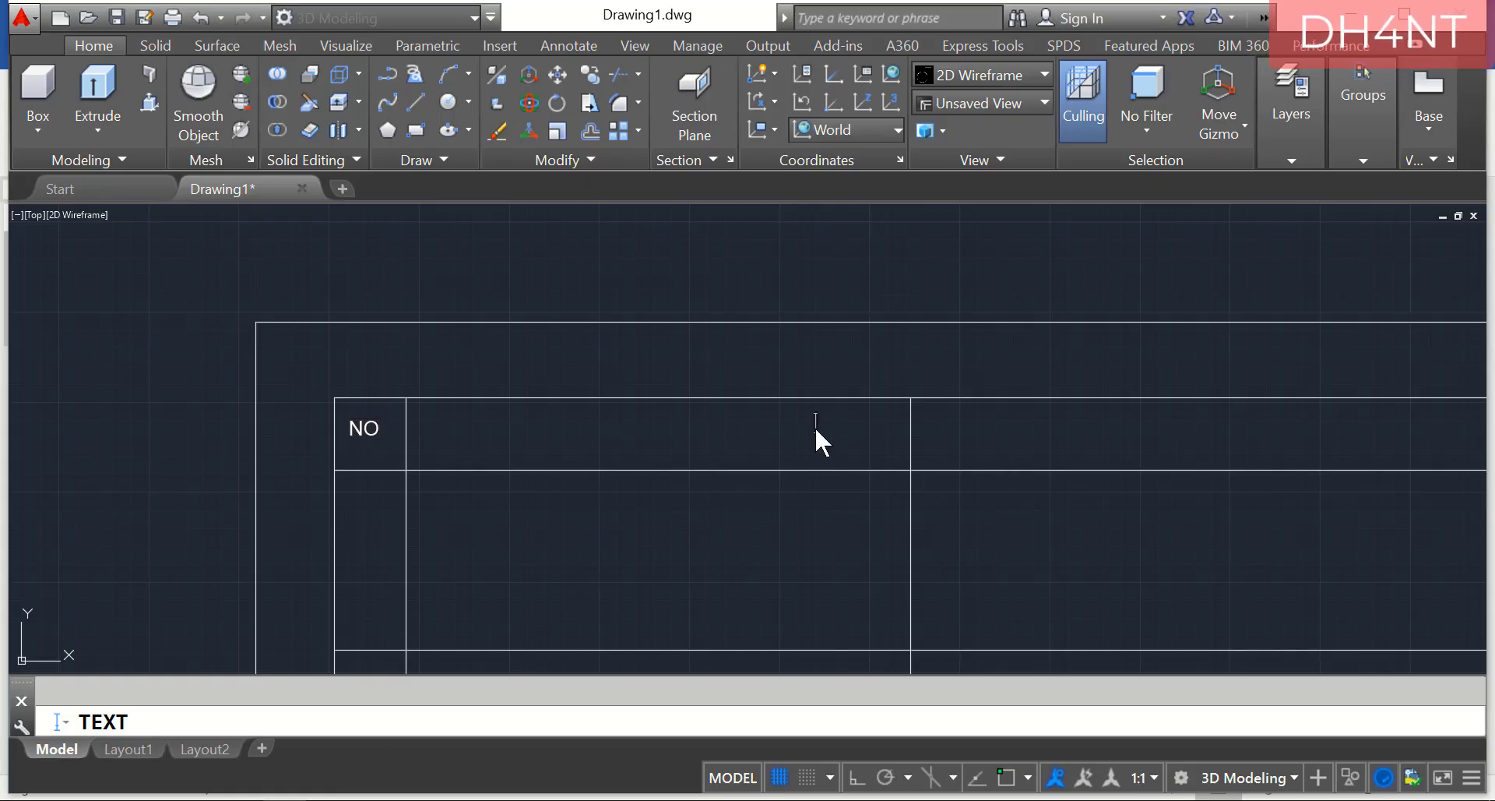
Write SIMBOL in the second header cell and KETERANGAN in the third, and finish the text.
{"action": "type", "text": "SIMBOL"}
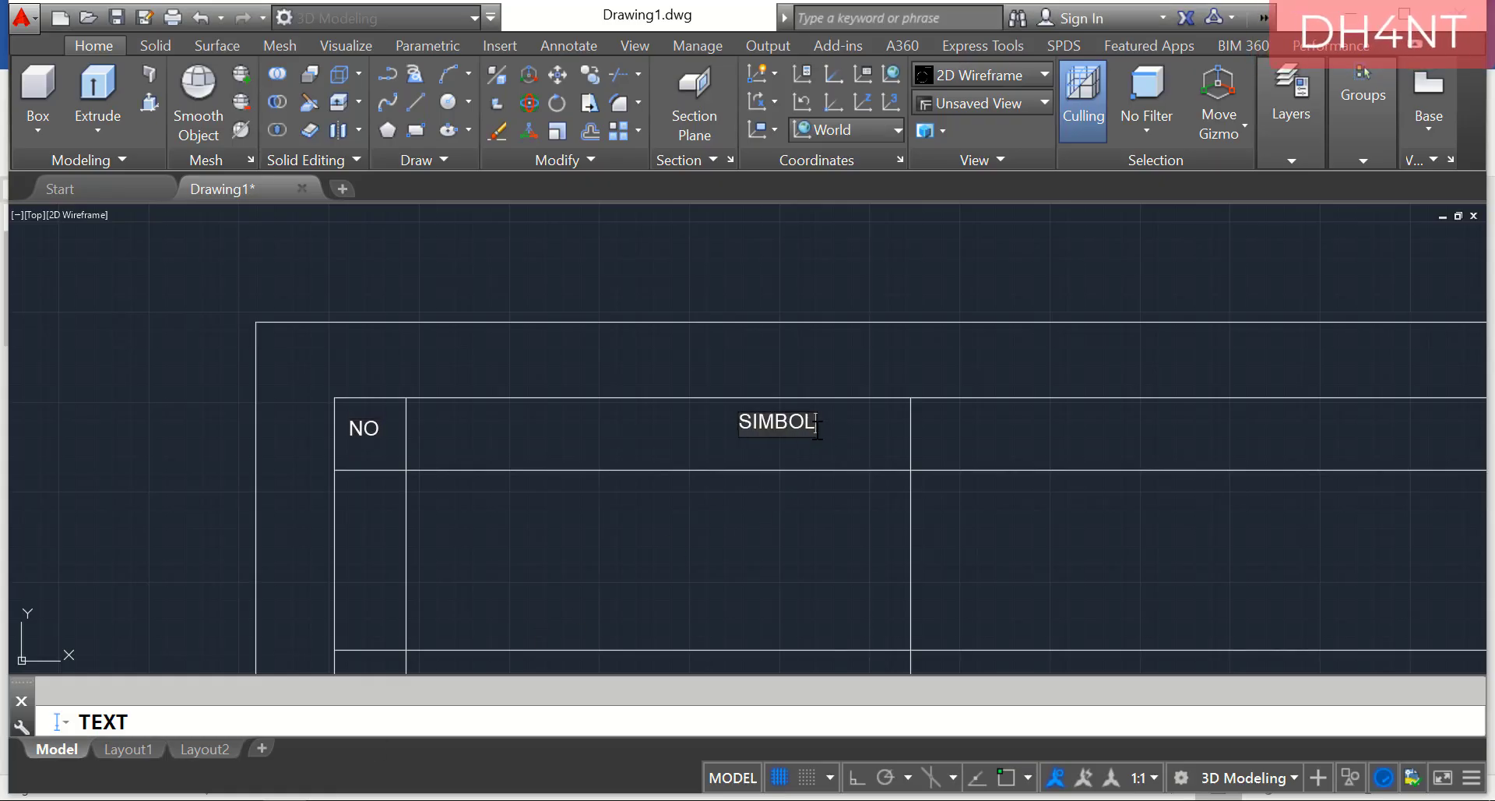
{"action": "scroll", "coordinate": [958, 524], "scroll_direction": "down", "scroll_amount": 3}
{"action": "scroll", "coordinate": [1061, 501], "scroll_direction": "up", "scroll_amount": 5}
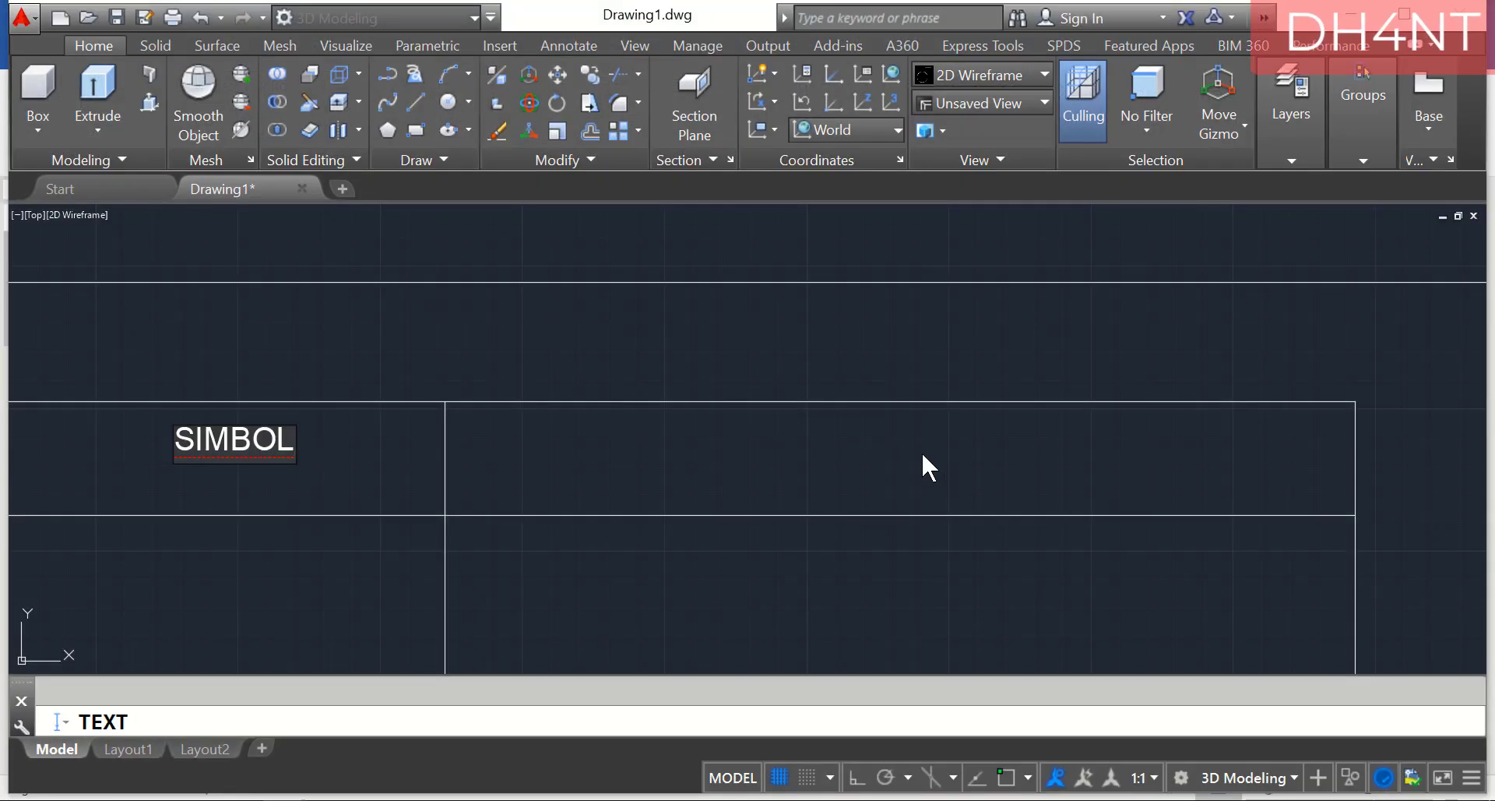
{"action": "left_click", "coordinate": [923, 464]}
{"action": "type", "text": "KETERANGAN"}
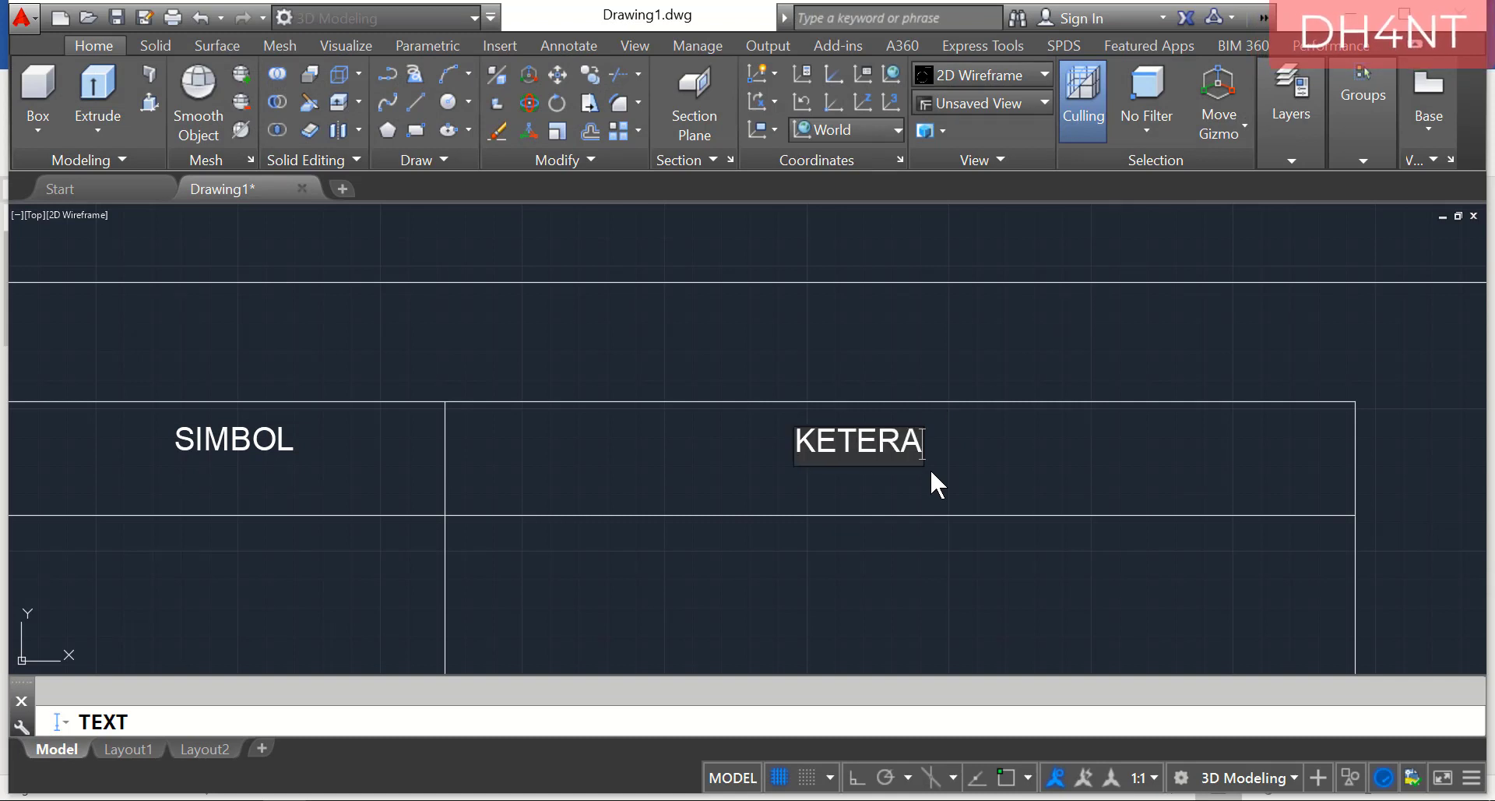
{"action": "key", "text": "Return"}
{"action": "key", "text": "Return"}
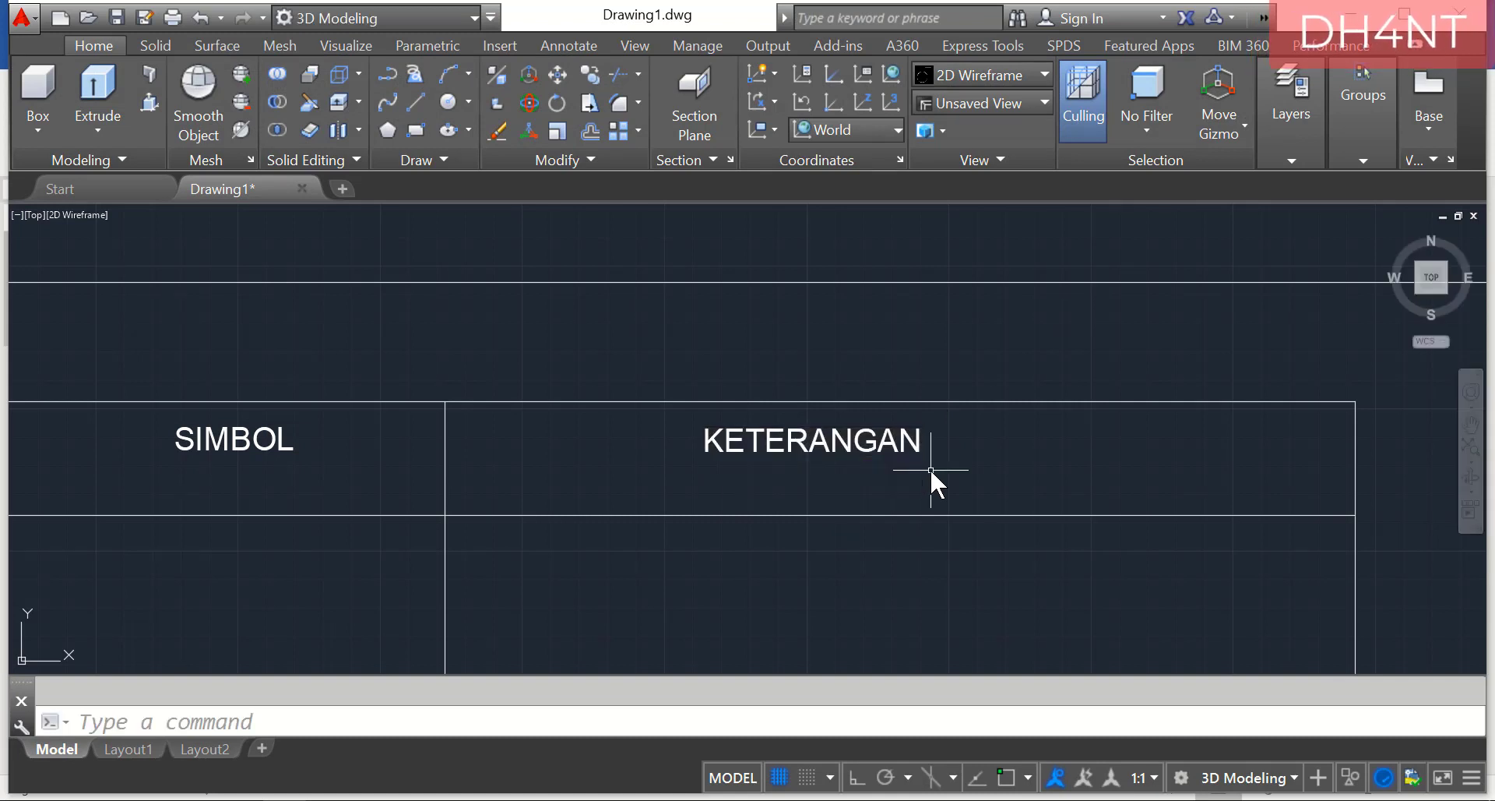
Move the SIMBOL heading about 19 units to the left, towards the middle of its header cell.
{"action": "scroll", "coordinate": [930, 469], "scroll_direction": "down", "scroll_amount": 4}
{"action": "type", "text": "move"}
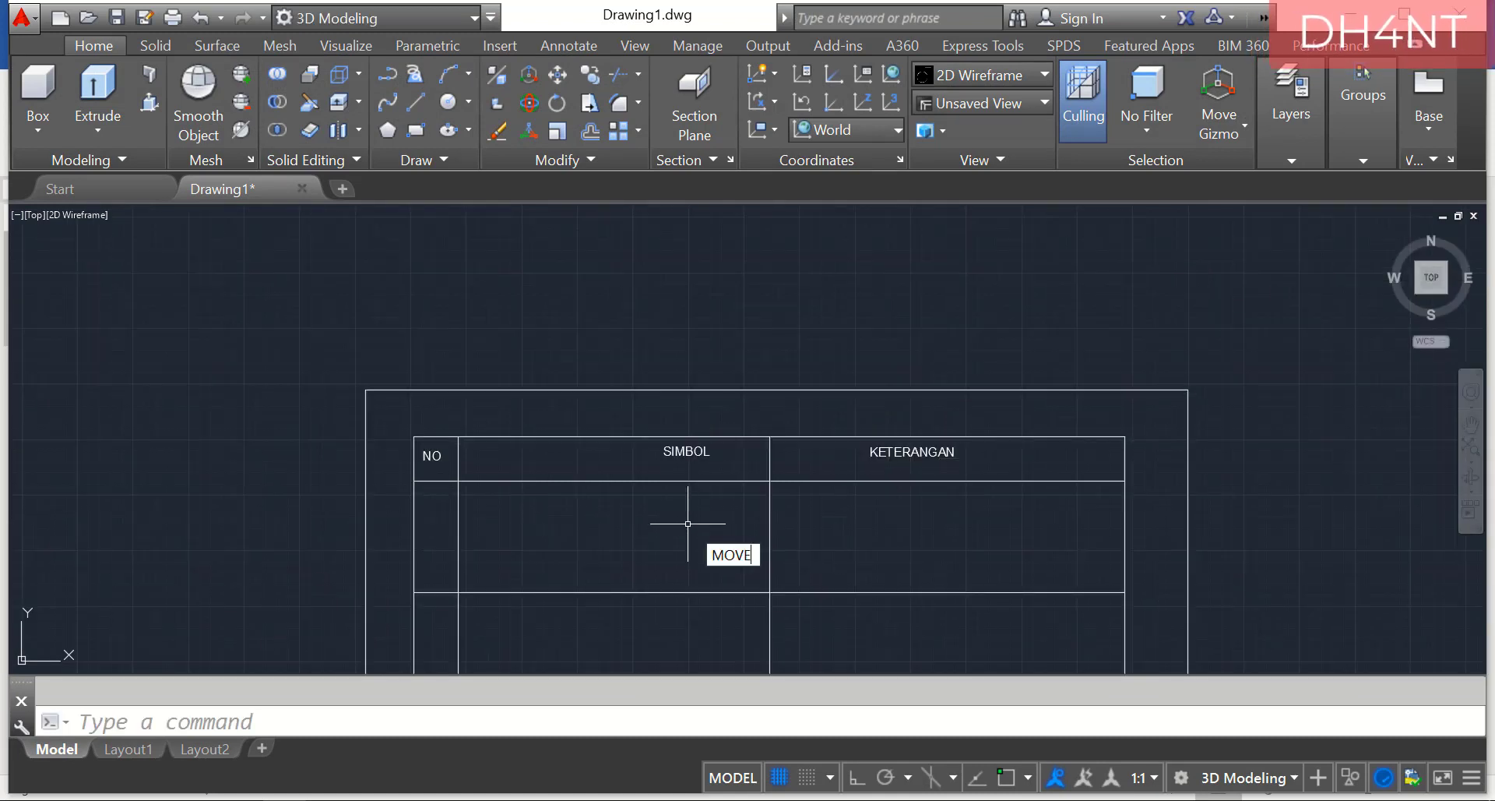
{"action": "key", "text": "Return"}
{"action": "scroll", "coordinate": [685, 499], "scroll_direction": "up", "scroll_amount": 3}
{"action": "left_click", "coordinate": [686, 443]}
{"action": "key", "text": "Return"}
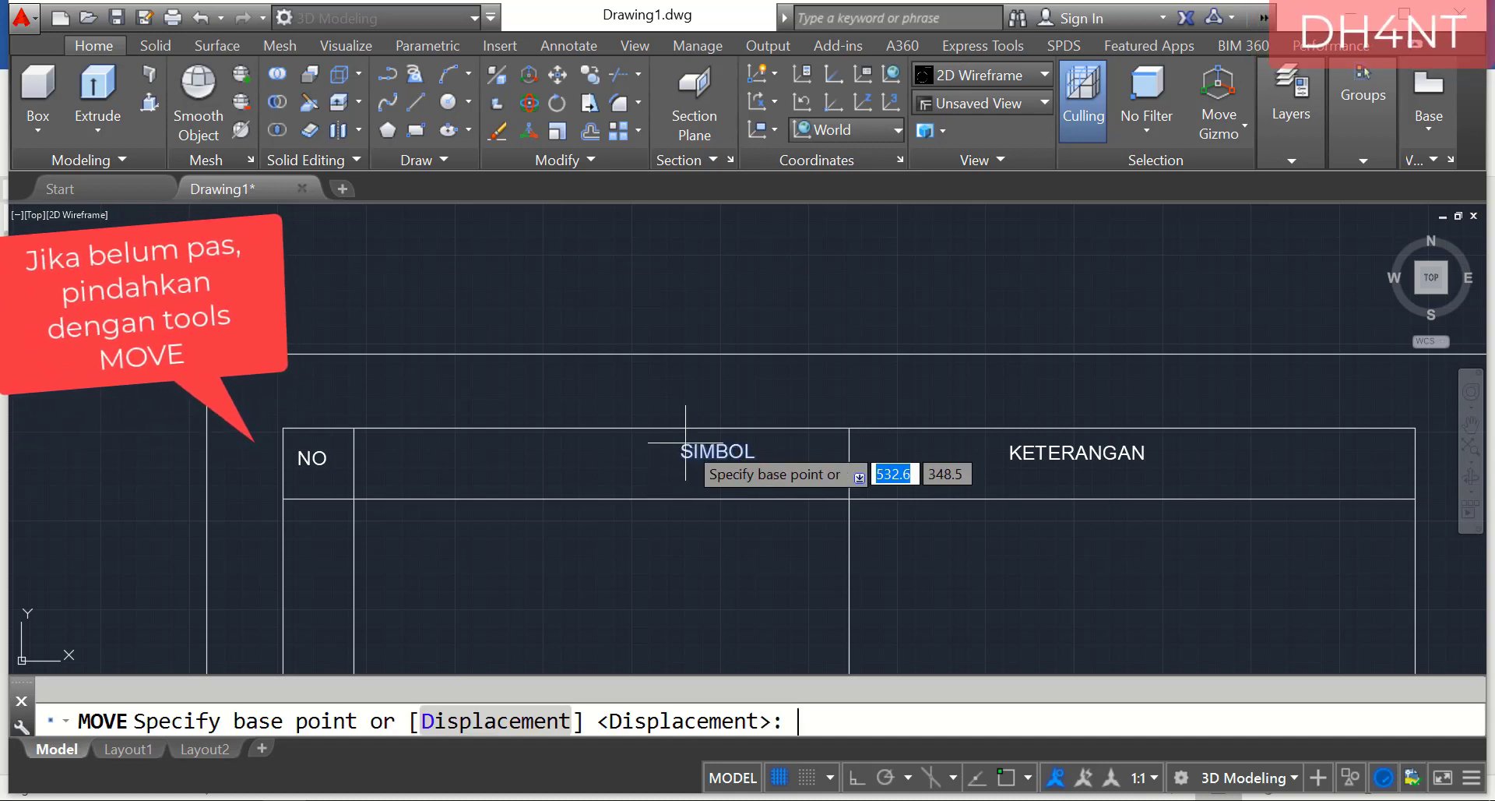
{"action": "left_click", "coordinate": [692, 445]}
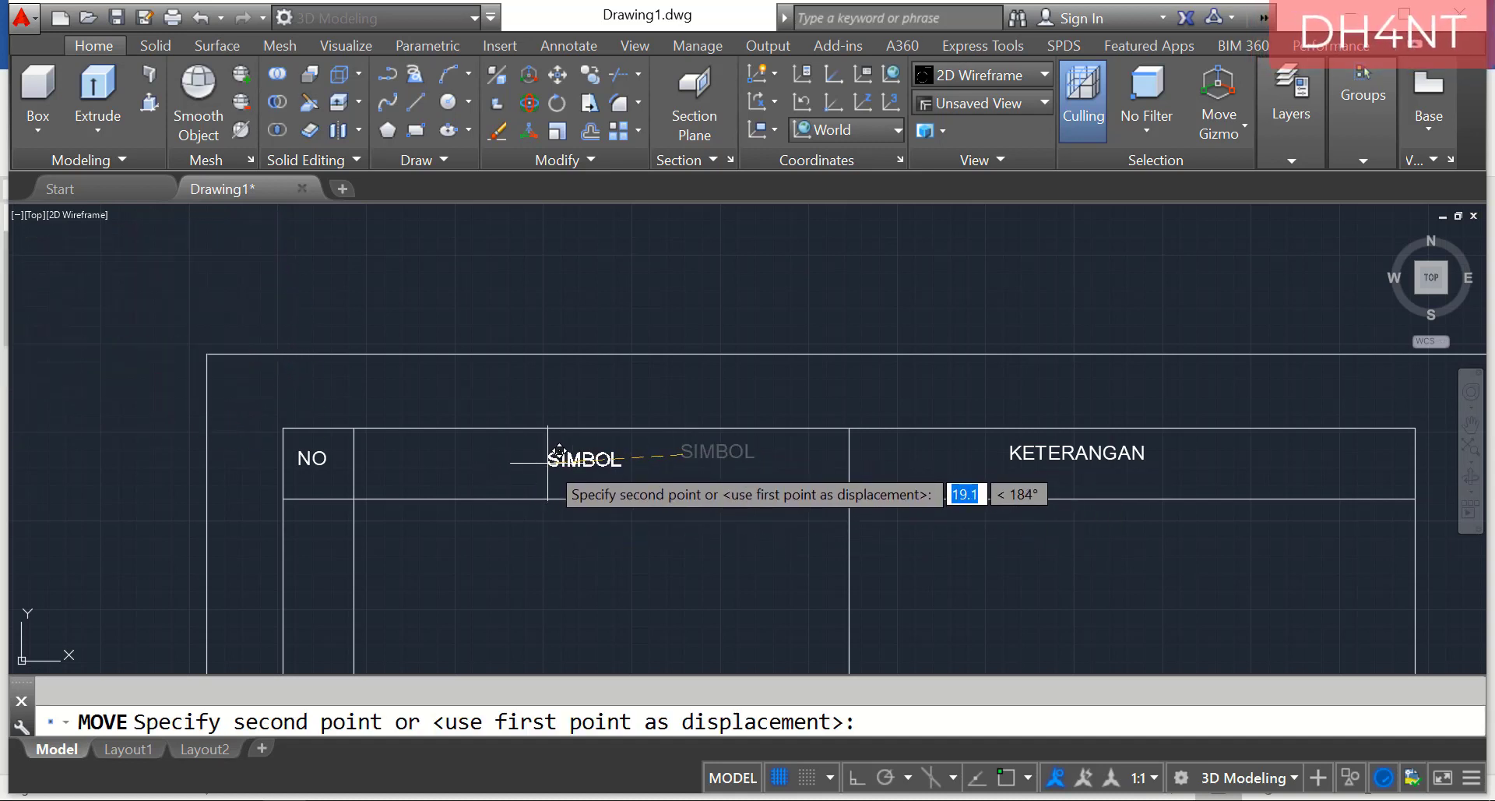
{"action": "left_click", "coordinate": [546, 465]}
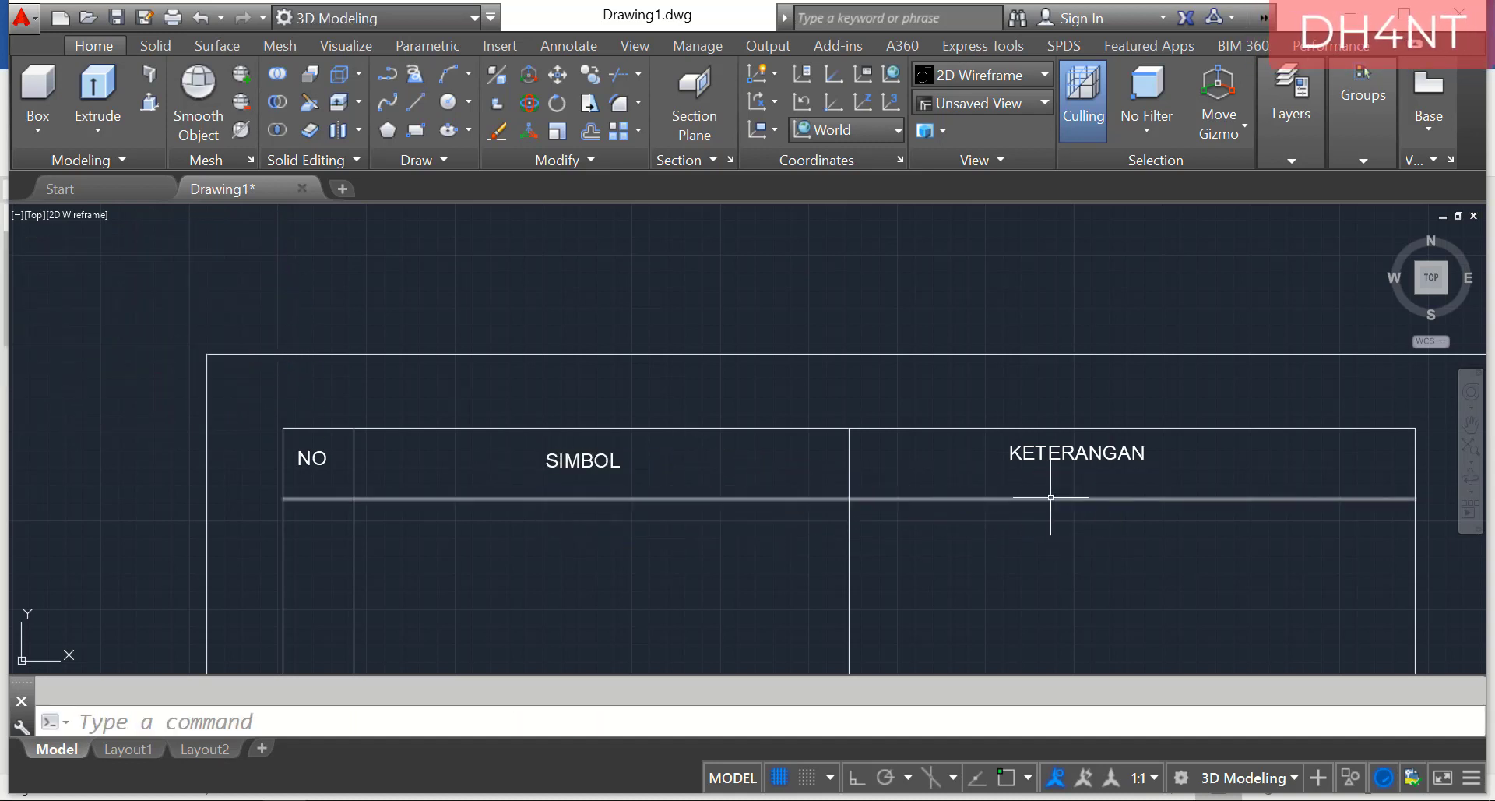
Move the KETERANGAN heading about 11 units to the right and slightly down, towards the middle of its header cell.
{"action": "key", "text": "Return"}
{"action": "left_click", "coordinate": [1017, 454]}
{"action": "key", "text": "Return"}
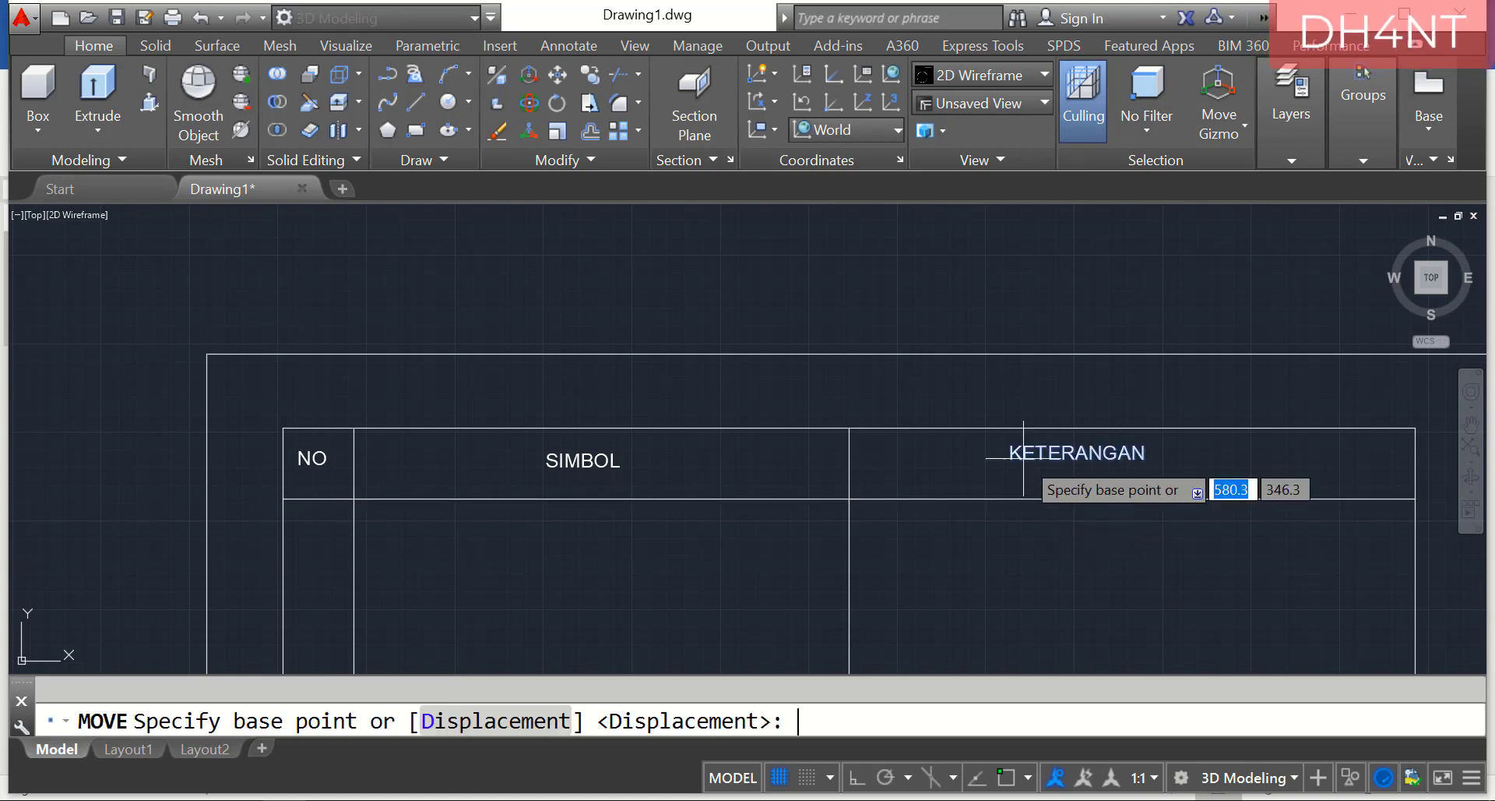
{"action": "left_click", "coordinate": [1013, 455]}
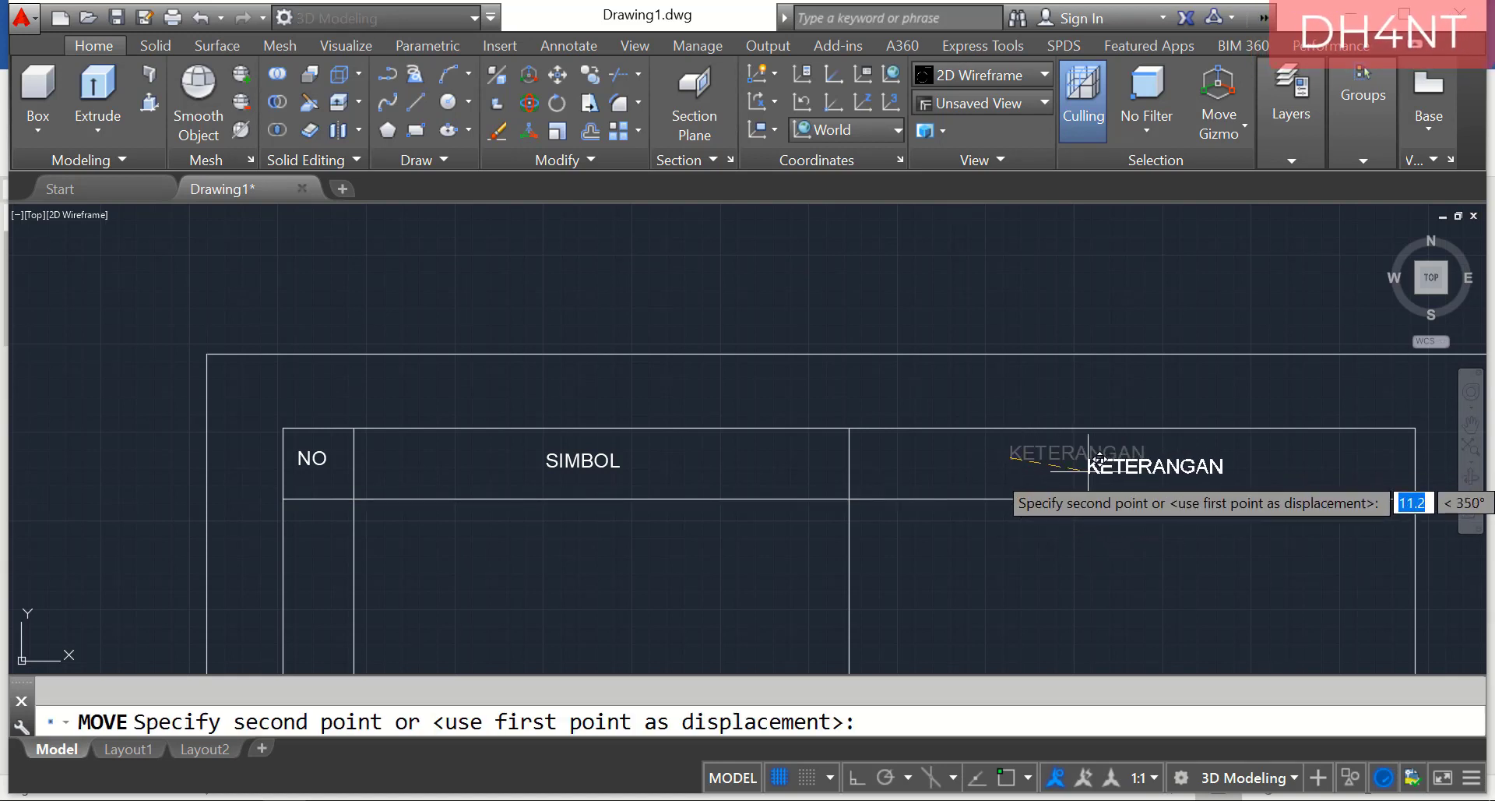
{"action": "left_click", "coordinate": [1091, 468]}
Move the NO heading slightly down and to the right to centre it in its header cell.
{"action": "type", "text": "MOV"}
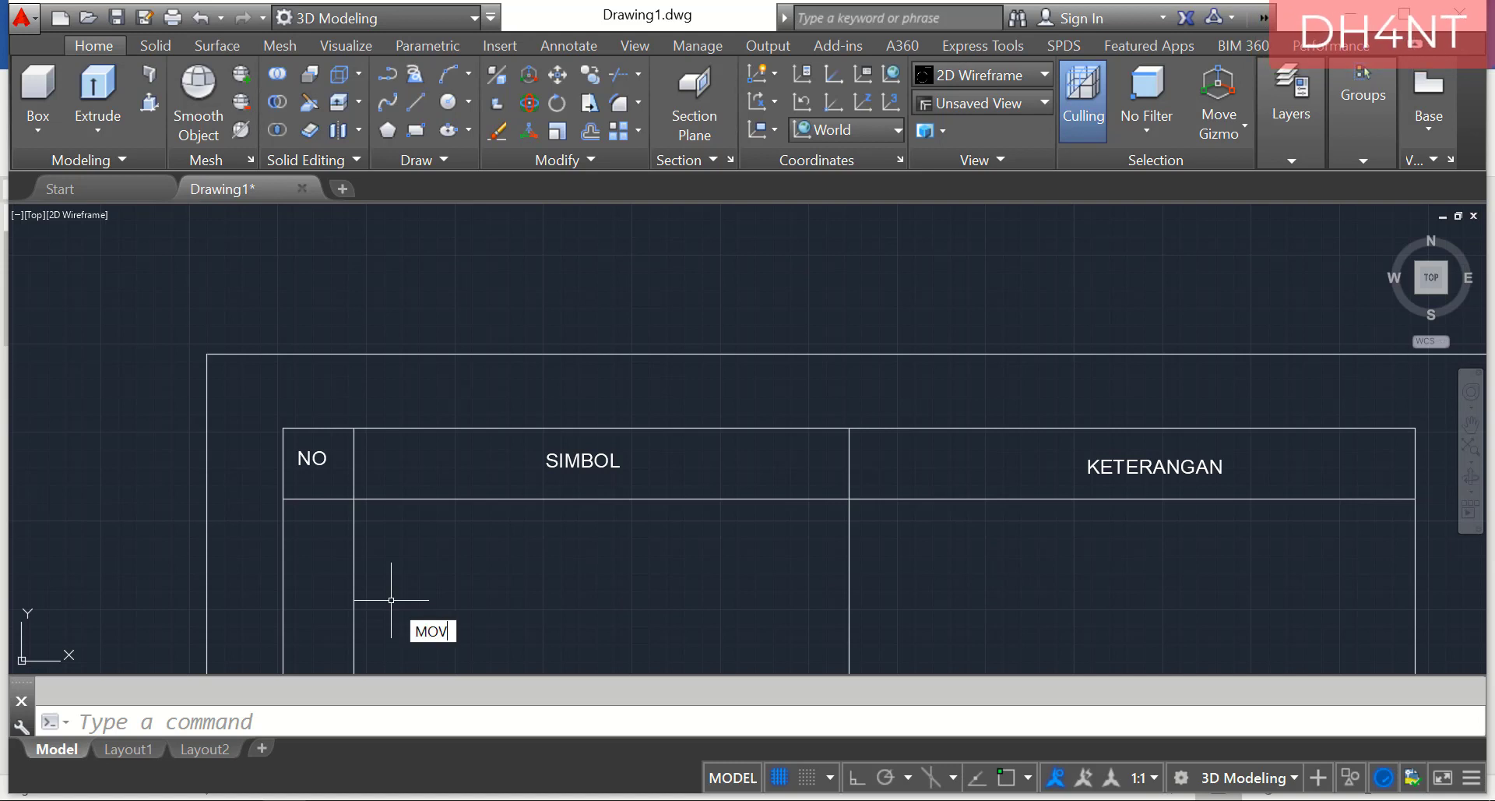
{"action": "key", "text": "Return"}
{"action": "left_click", "coordinate": [310, 451]}
{"action": "key", "text": "Return"}
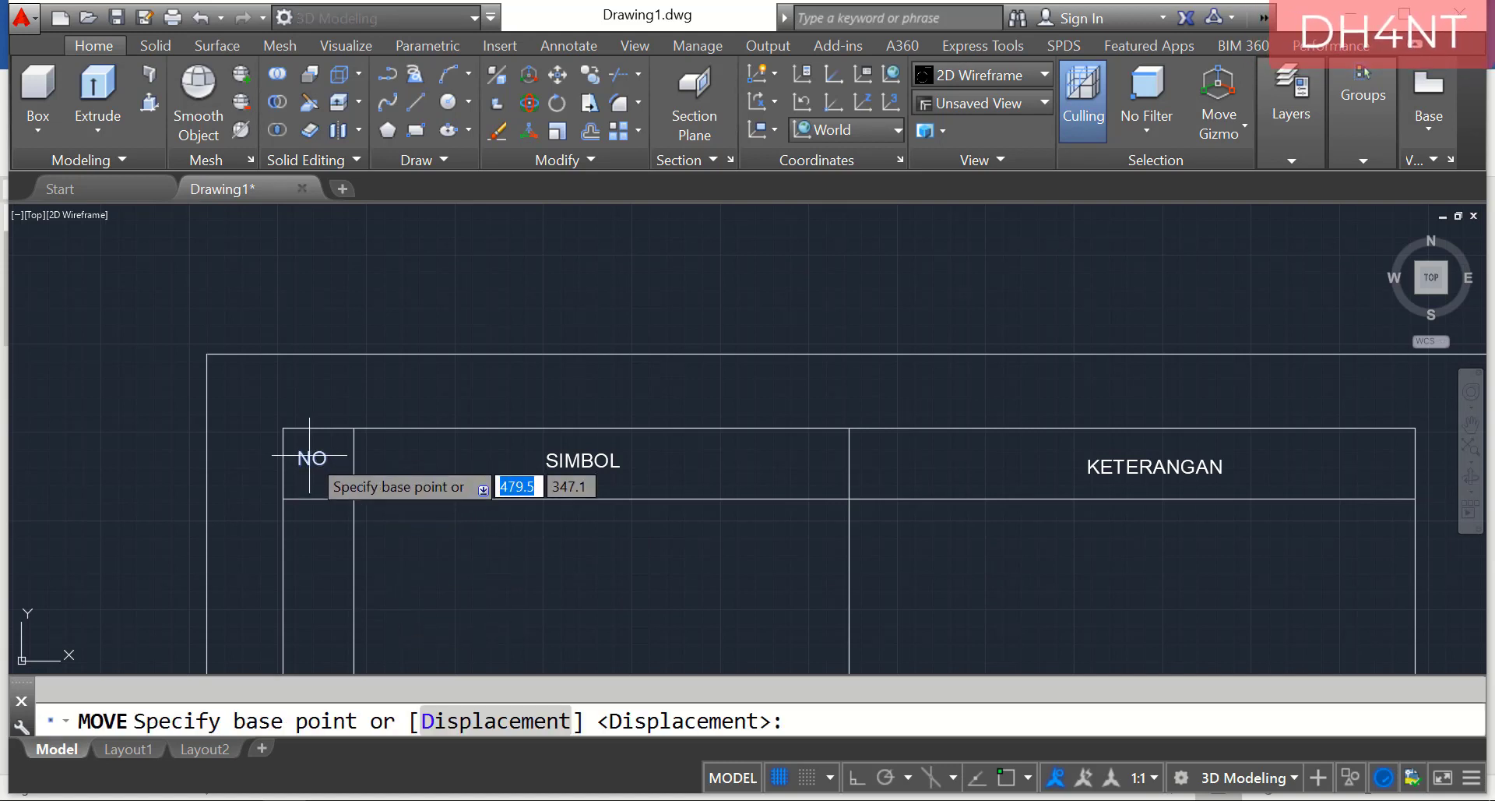
{"action": "left_click", "coordinate": [311, 461]}
{"action": "left_click", "coordinate": [318, 470]}
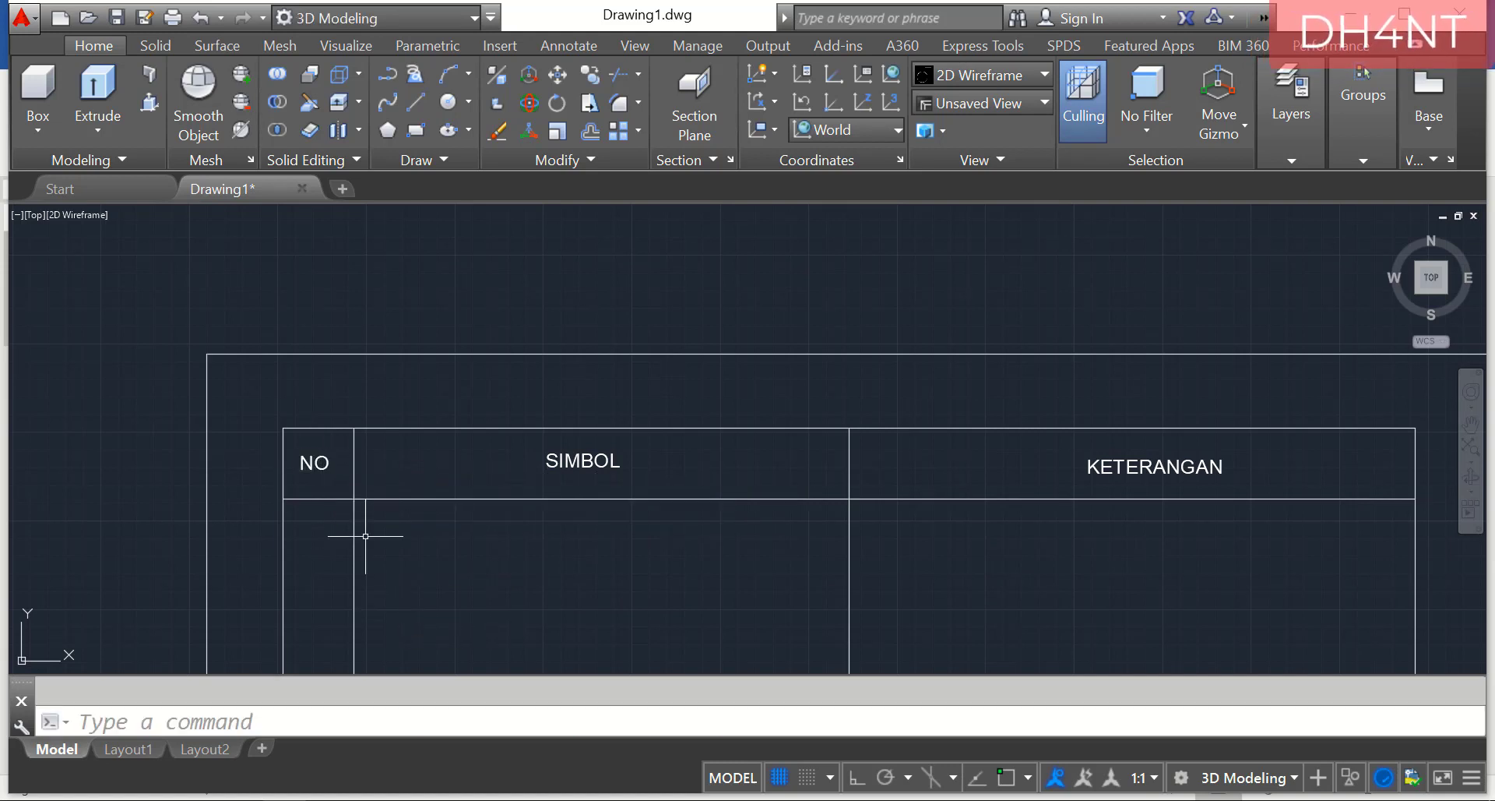
Switch to the lesson document in Word and read the instructions for the Simbol saklar tunggal symbol.
{"action": "scroll", "coordinate": [503, 554], "scroll_direction": "down", "scroll_amount": 2}
{"action": "scroll", "coordinate": [483, 618], "scroll_direction": "up", "scroll_amount": 2}
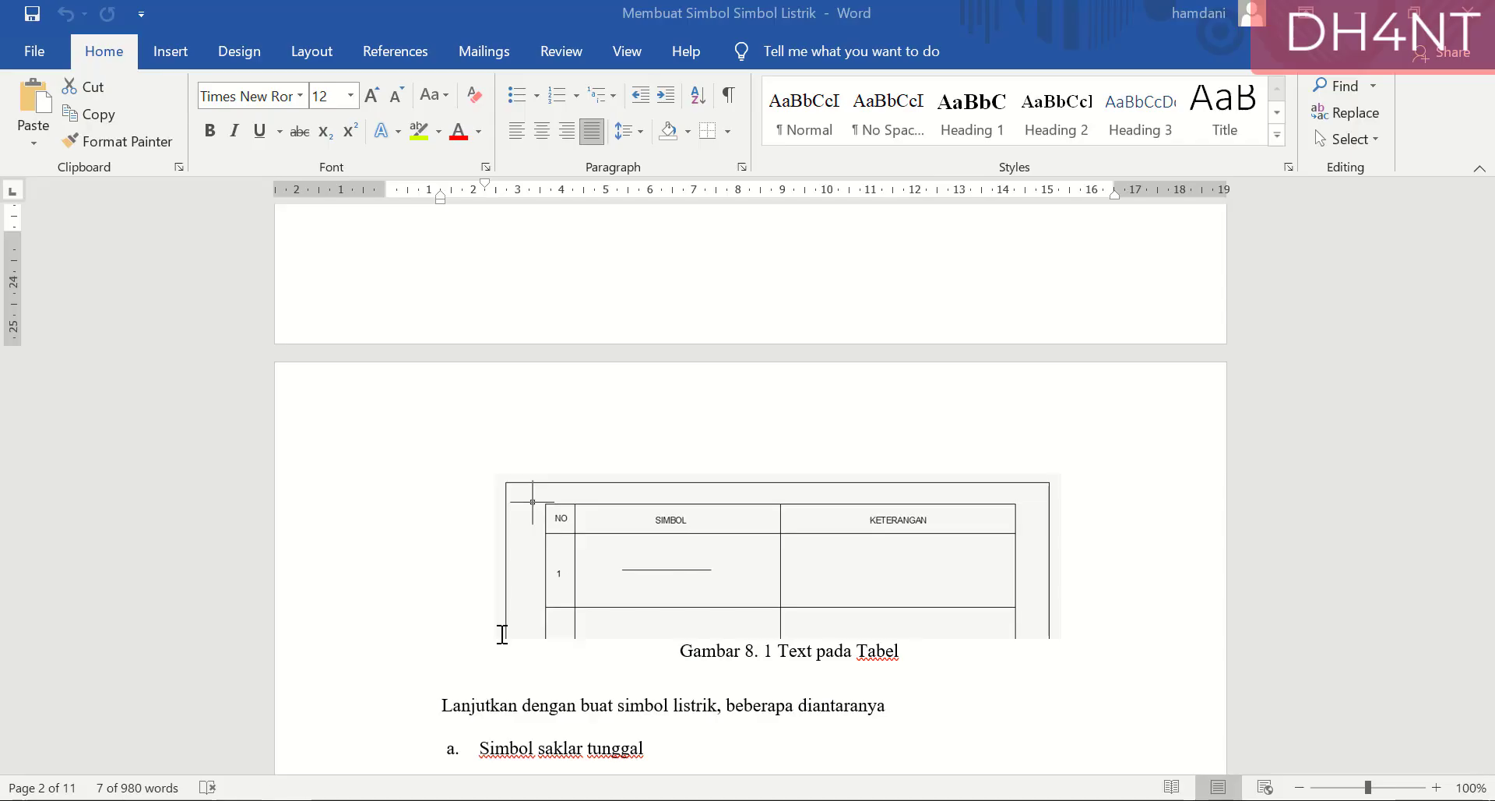
{"action": "scroll", "coordinate": [601, 574], "scroll_direction": "down", "scroll_amount": 5}
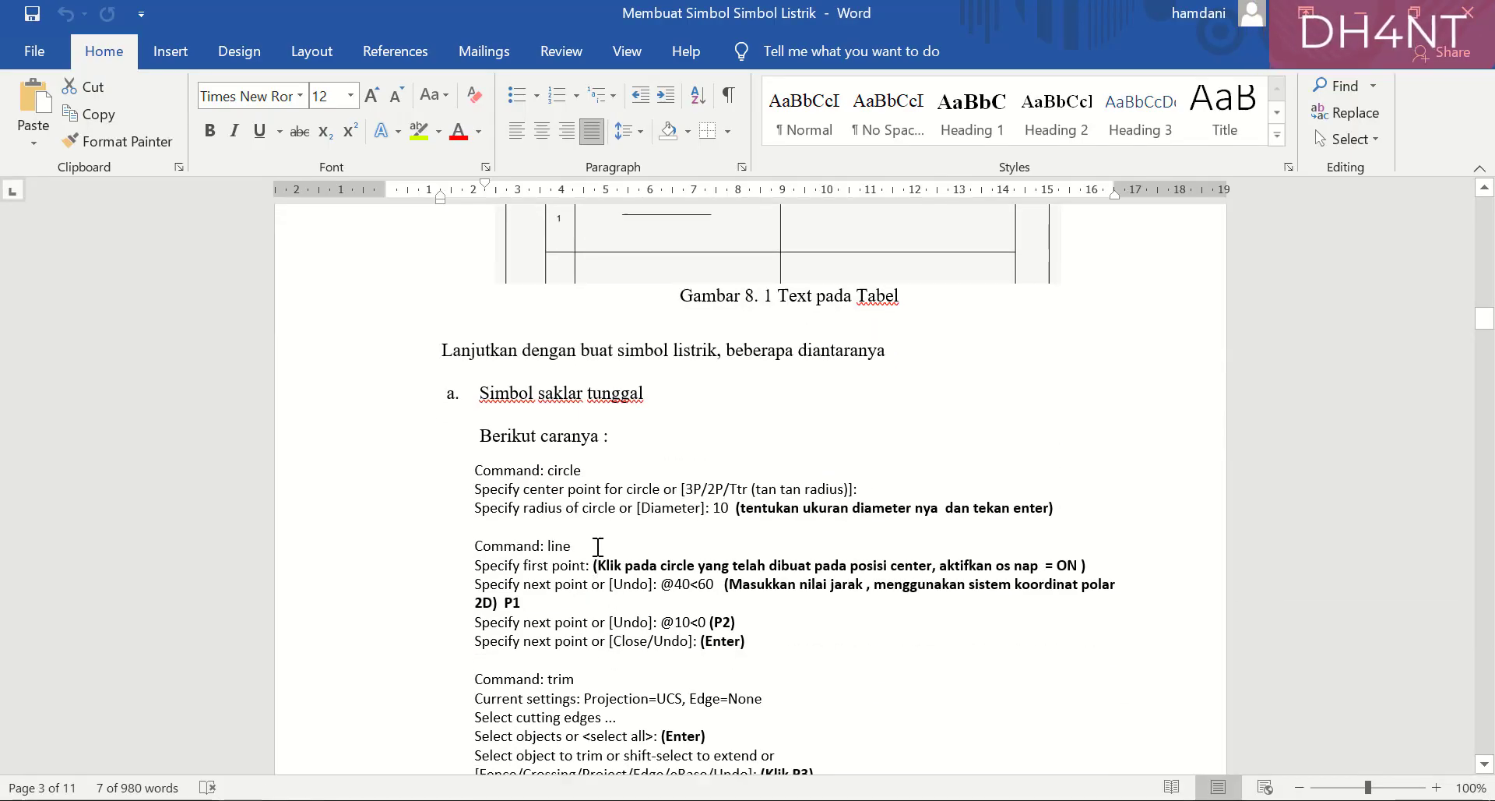
{"action": "scroll", "coordinate": [598, 545], "scroll_direction": "up", "scroll_amount": 1}
{"action": "scroll", "coordinate": [592, 467], "scroll_direction": "down", "scroll_amount": 3}
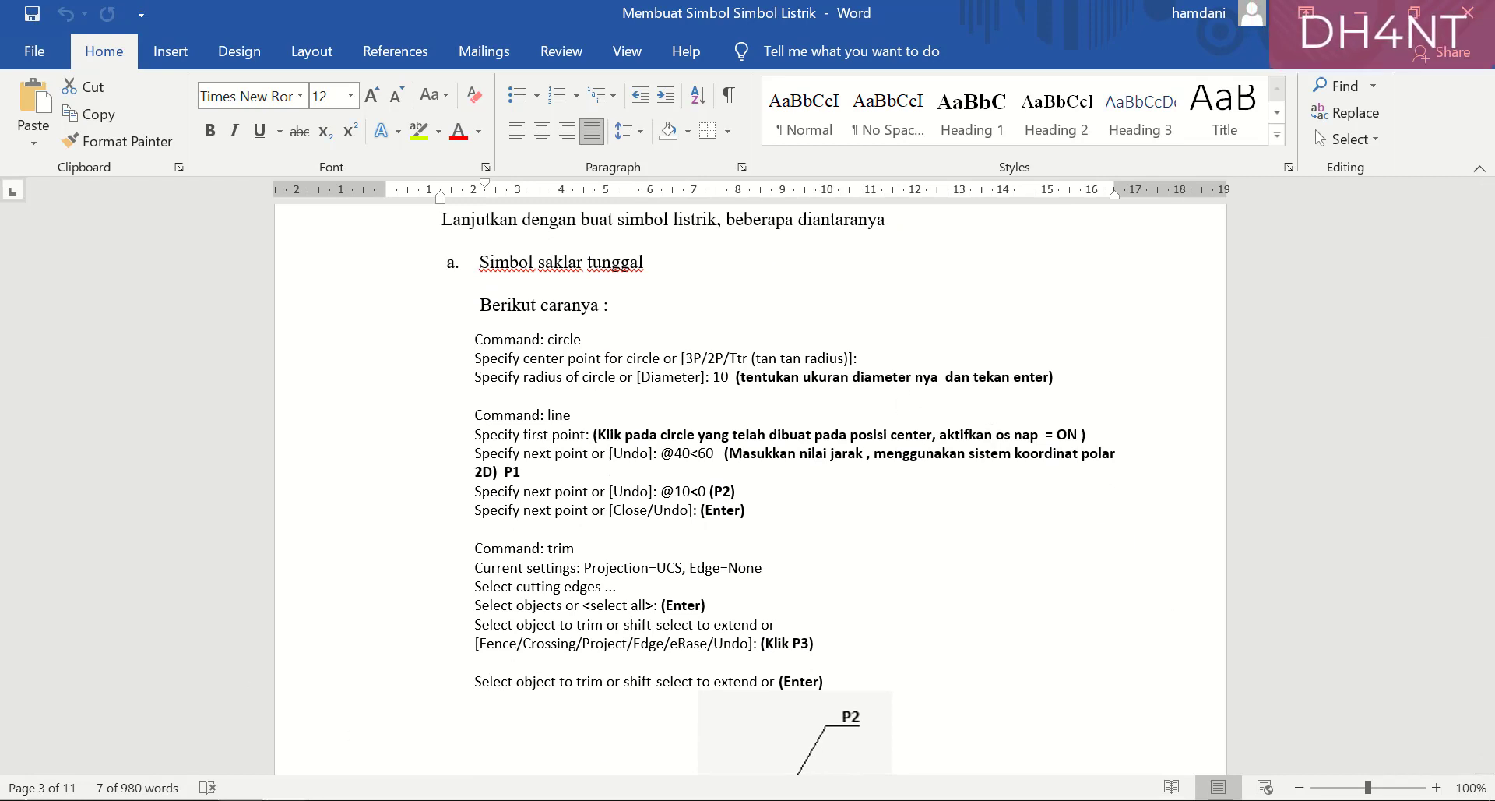
Return to AutoCAD and draw a circle of radius 10 in the empty area to the right of the table.
{"action": "left_click", "coordinate": [285, 799]}
{"action": "scroll", "coordinate": [514, 511], "scroll_direction": "down", "scroll_amount": 3}
{"action": "scroll", "coordinate": [1287, 459], "scroll_direction": "up", "scroll_amount": 1}
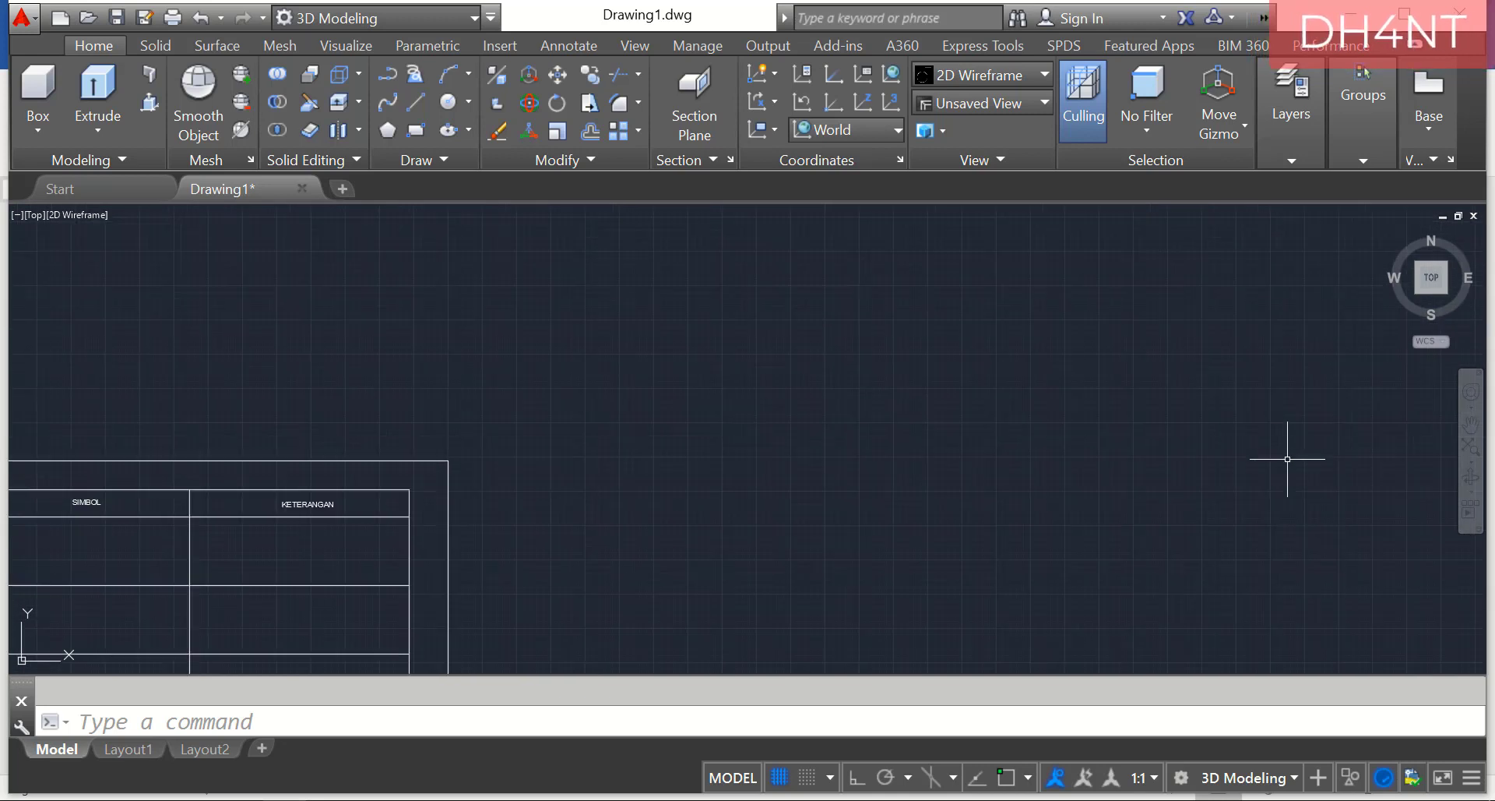
{"action": "type", "text": "circle"}
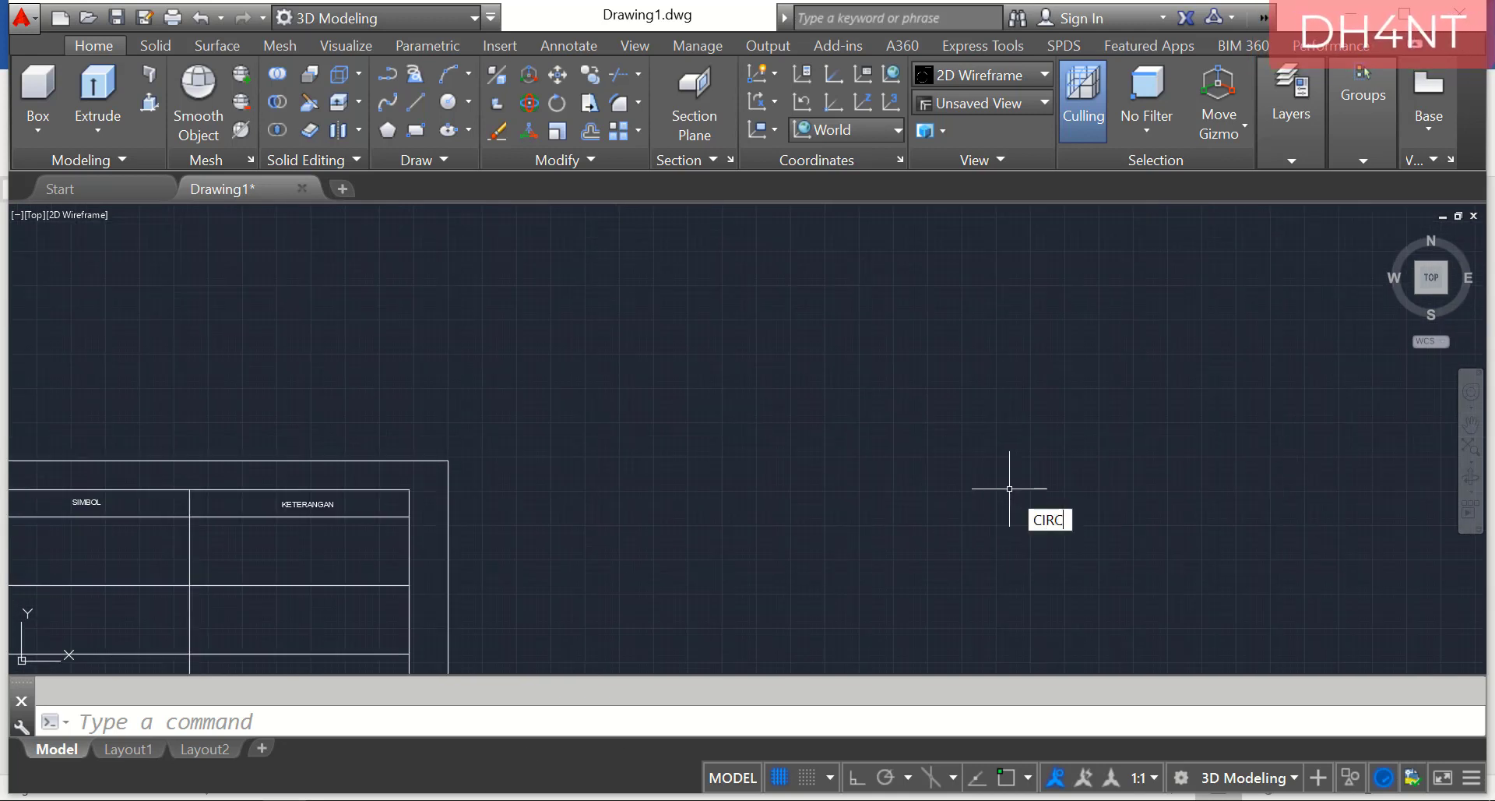
{"action": "key", "text": "Return"}
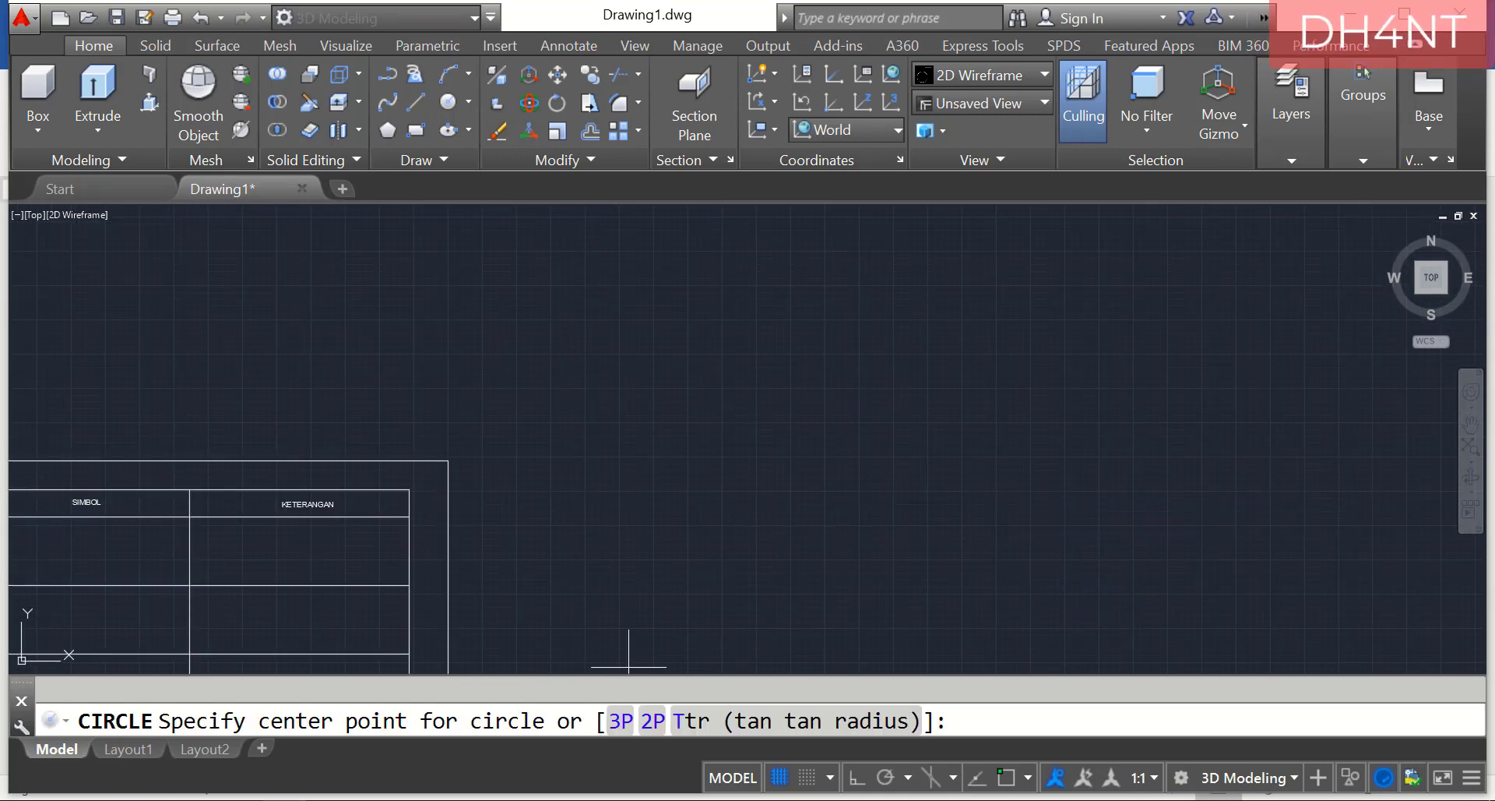
{"action": "left_click", "coordinate": [327, 799]}
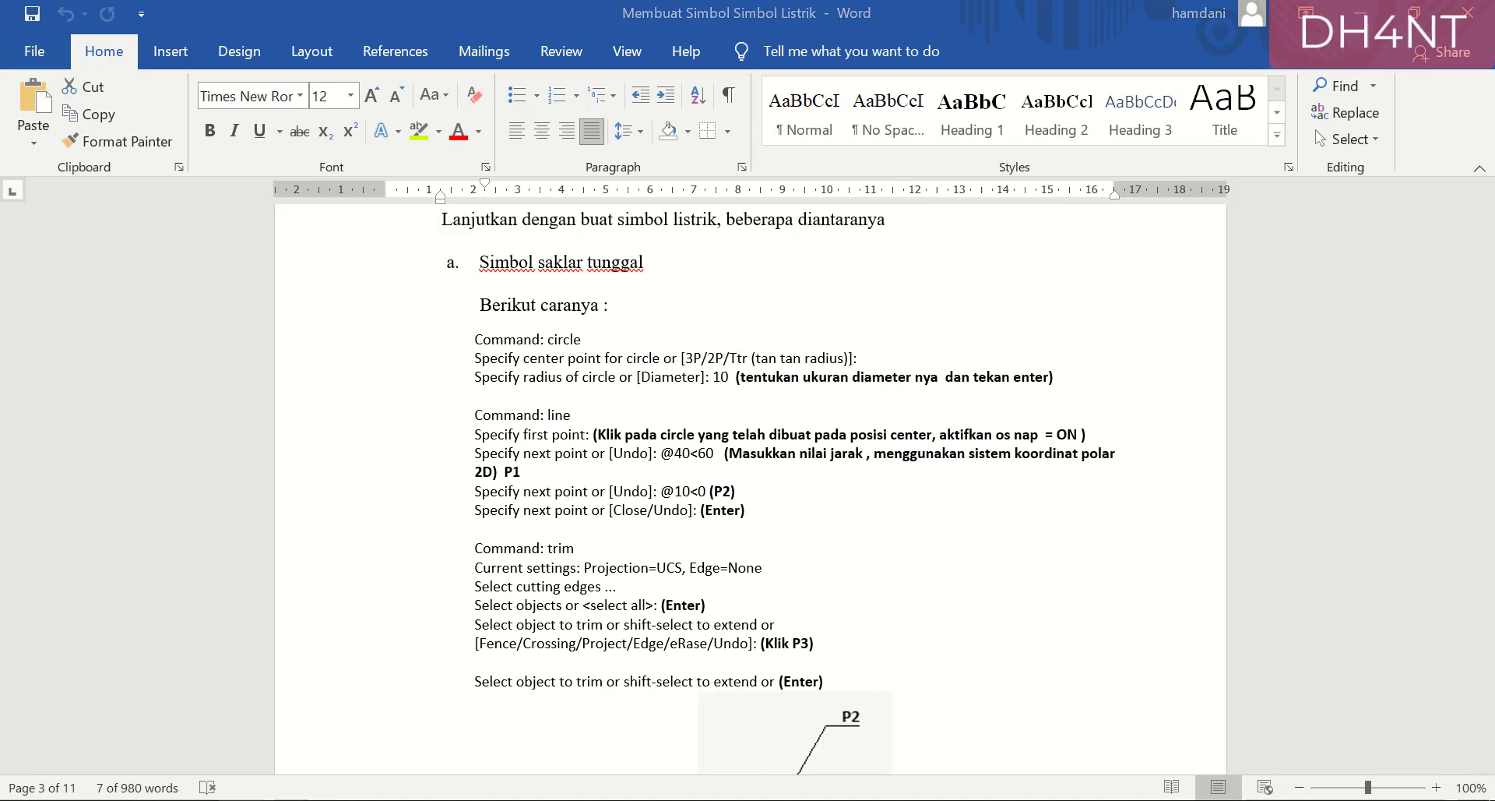
{"action": "left_click", "coordinate": [305, 800]}
{"action": "key", "text": "Return"}
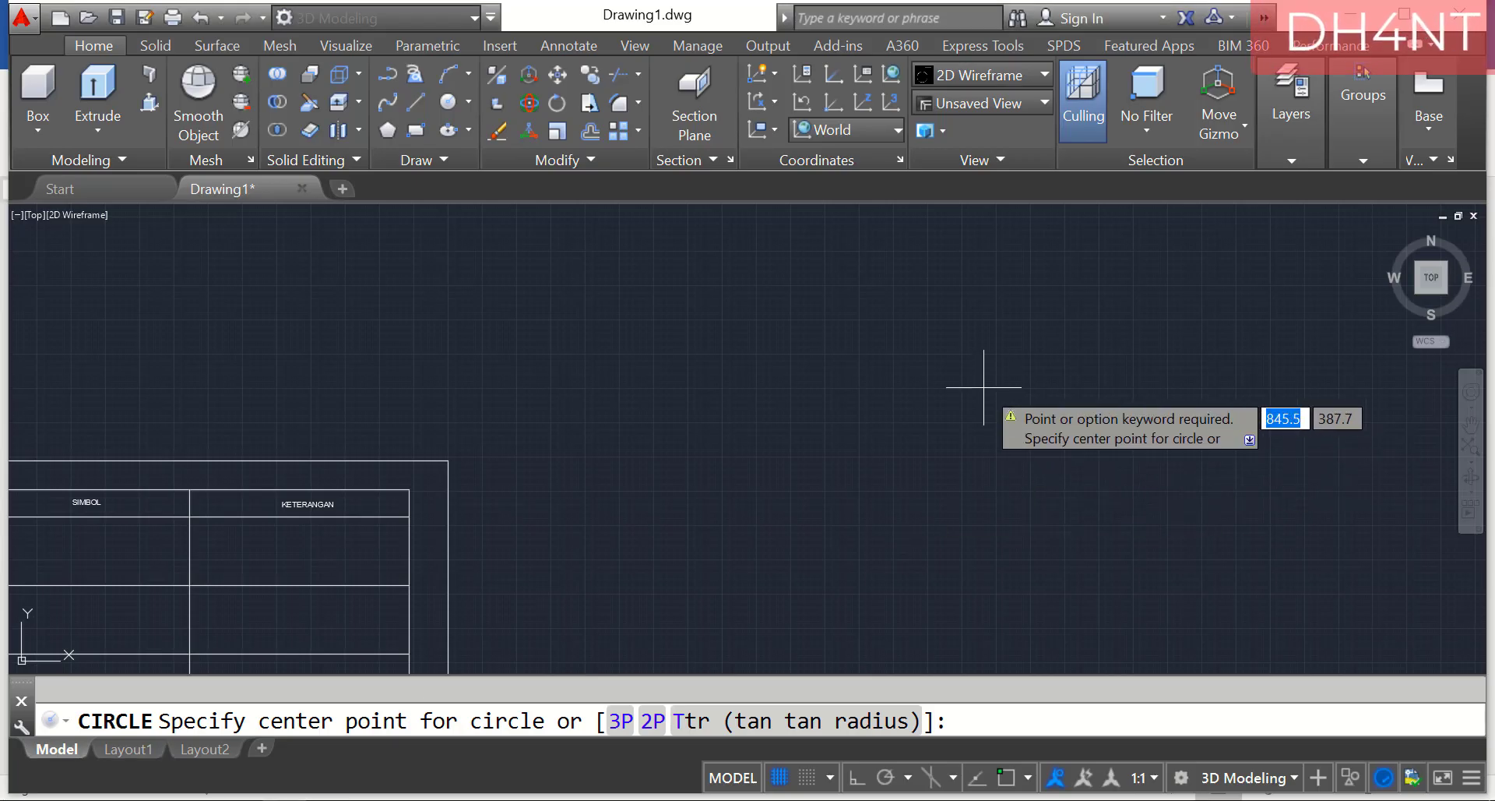
{"action": "left_click", "coordinate": [916, 424]}
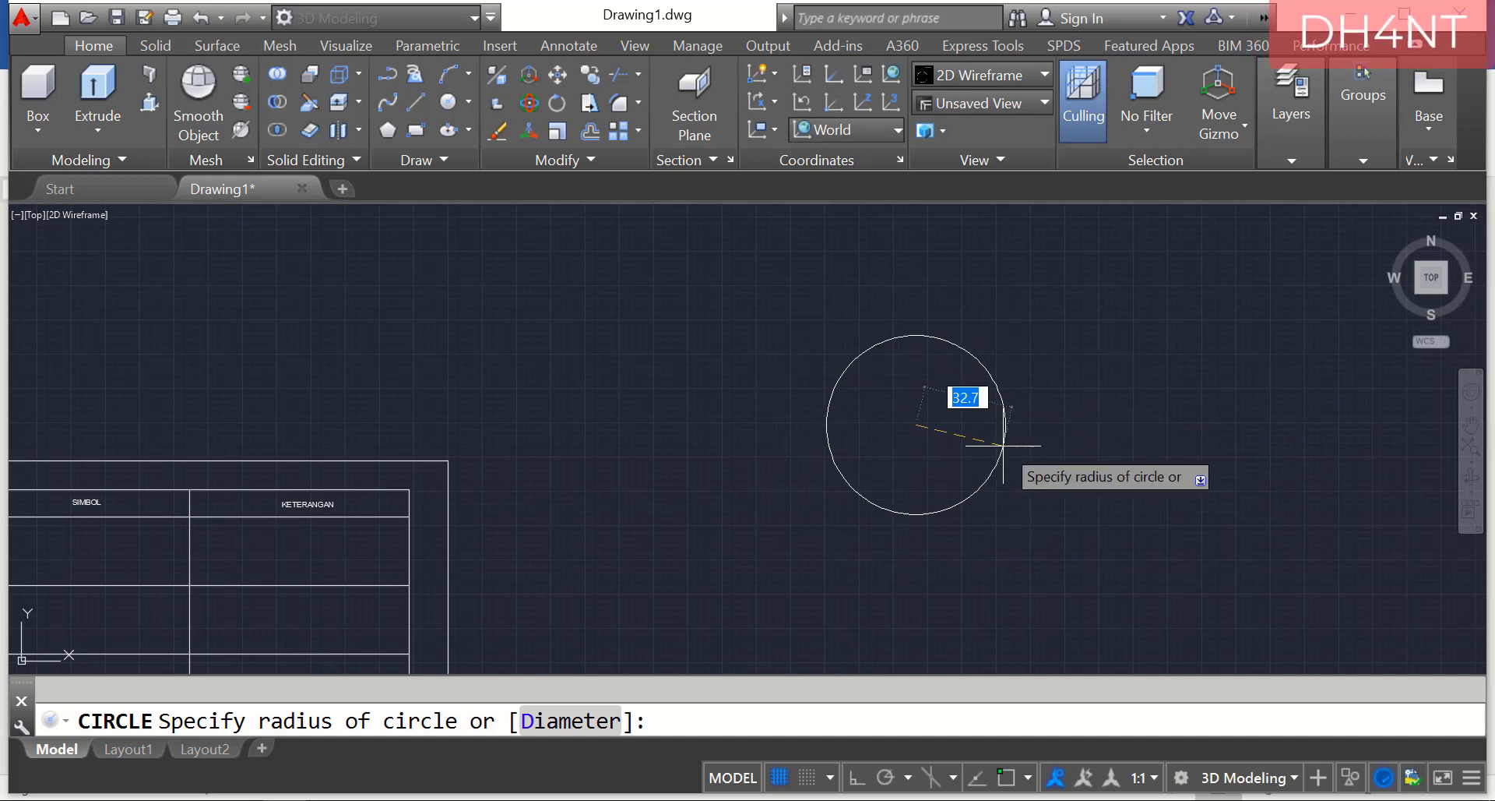
{"action": "left_click", "coordinate": [269, 800]}
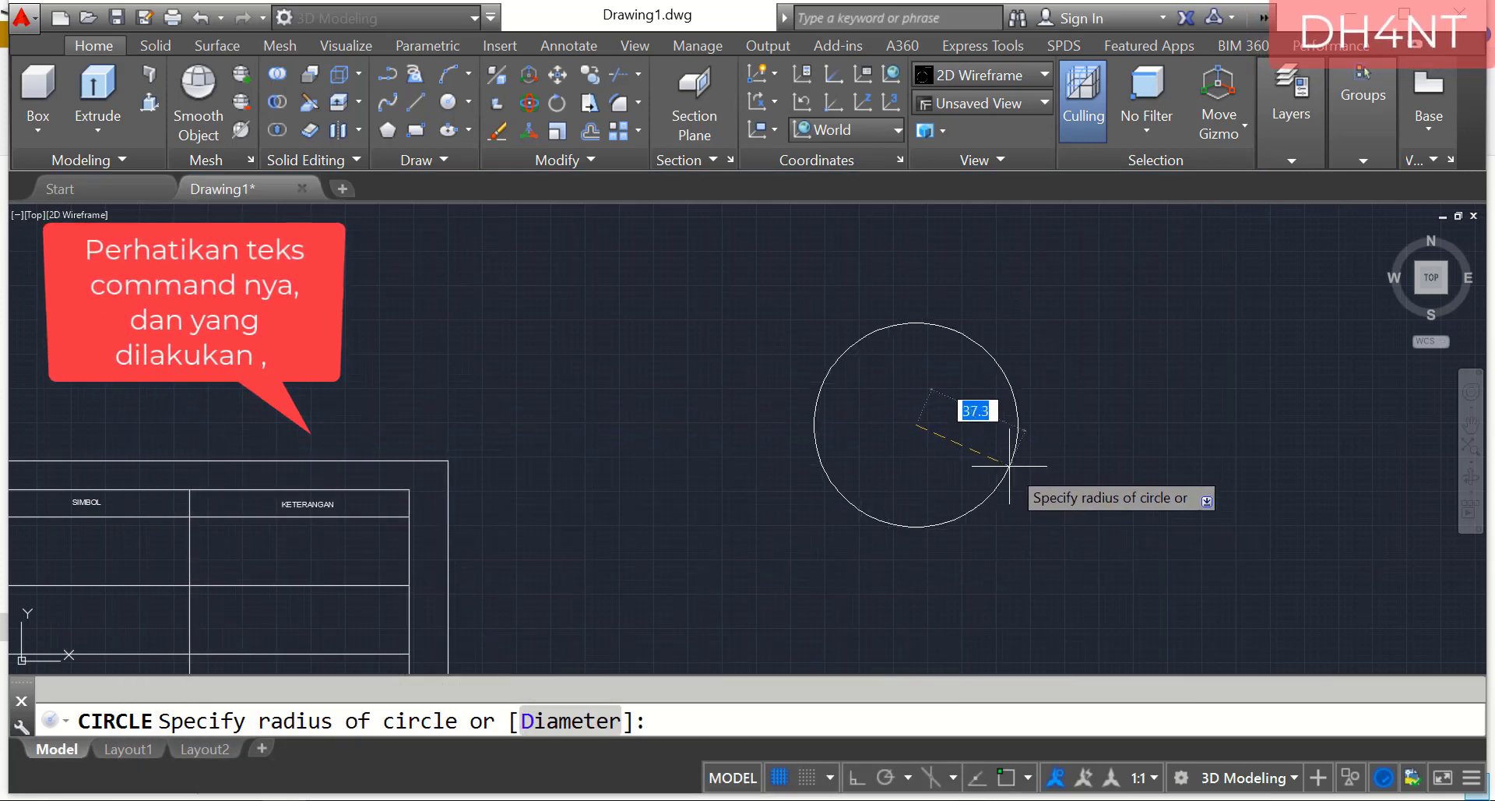
{"action": "type", "text": "10"}
{"action": "key", "text": "Return"}
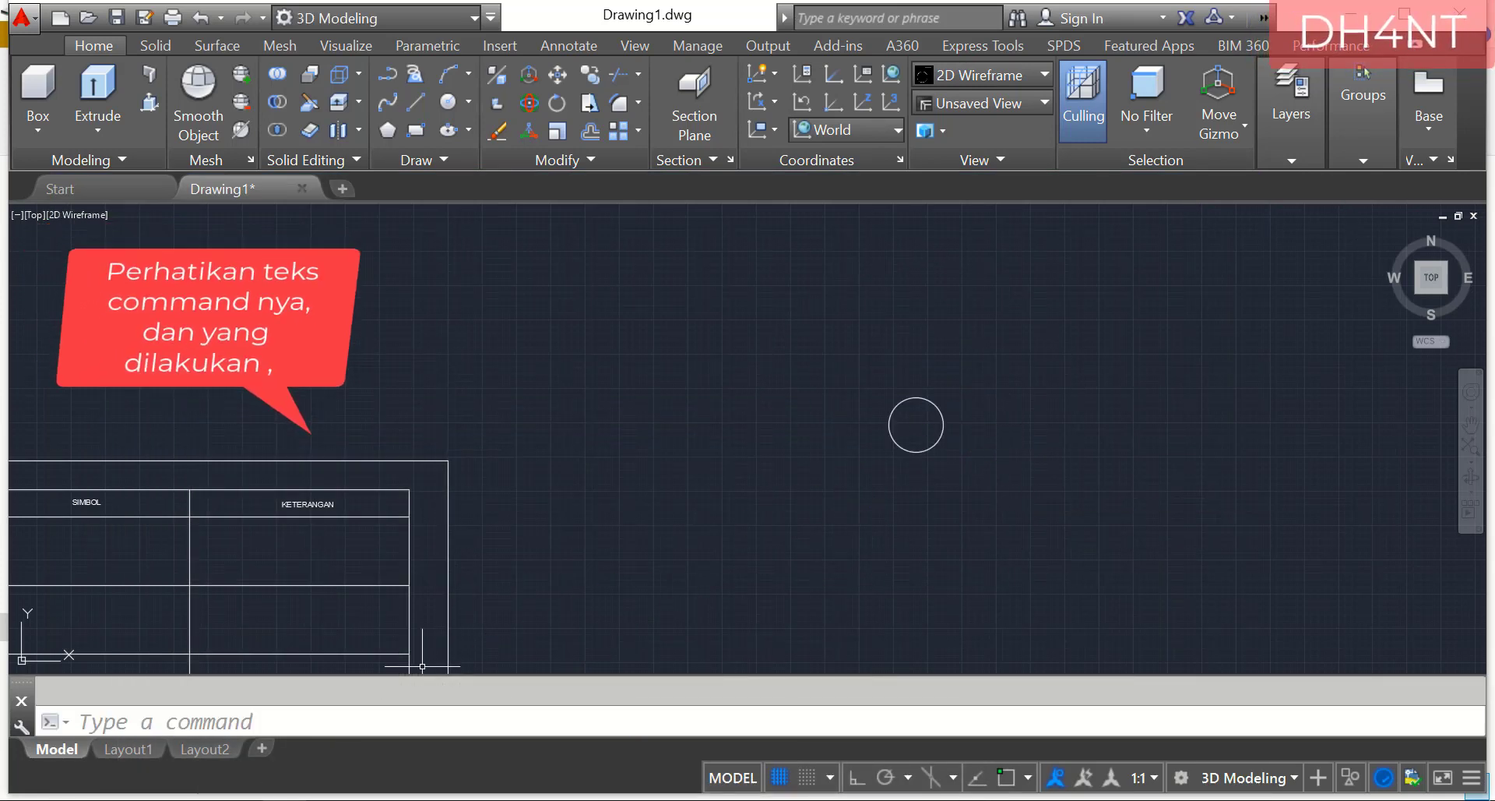
Check the line instructions in Word, then in AutoCAD draw a line from the circle's centre, 40 units long at 60°.
{"action": "left_click", "coordinate": [280, 799]}
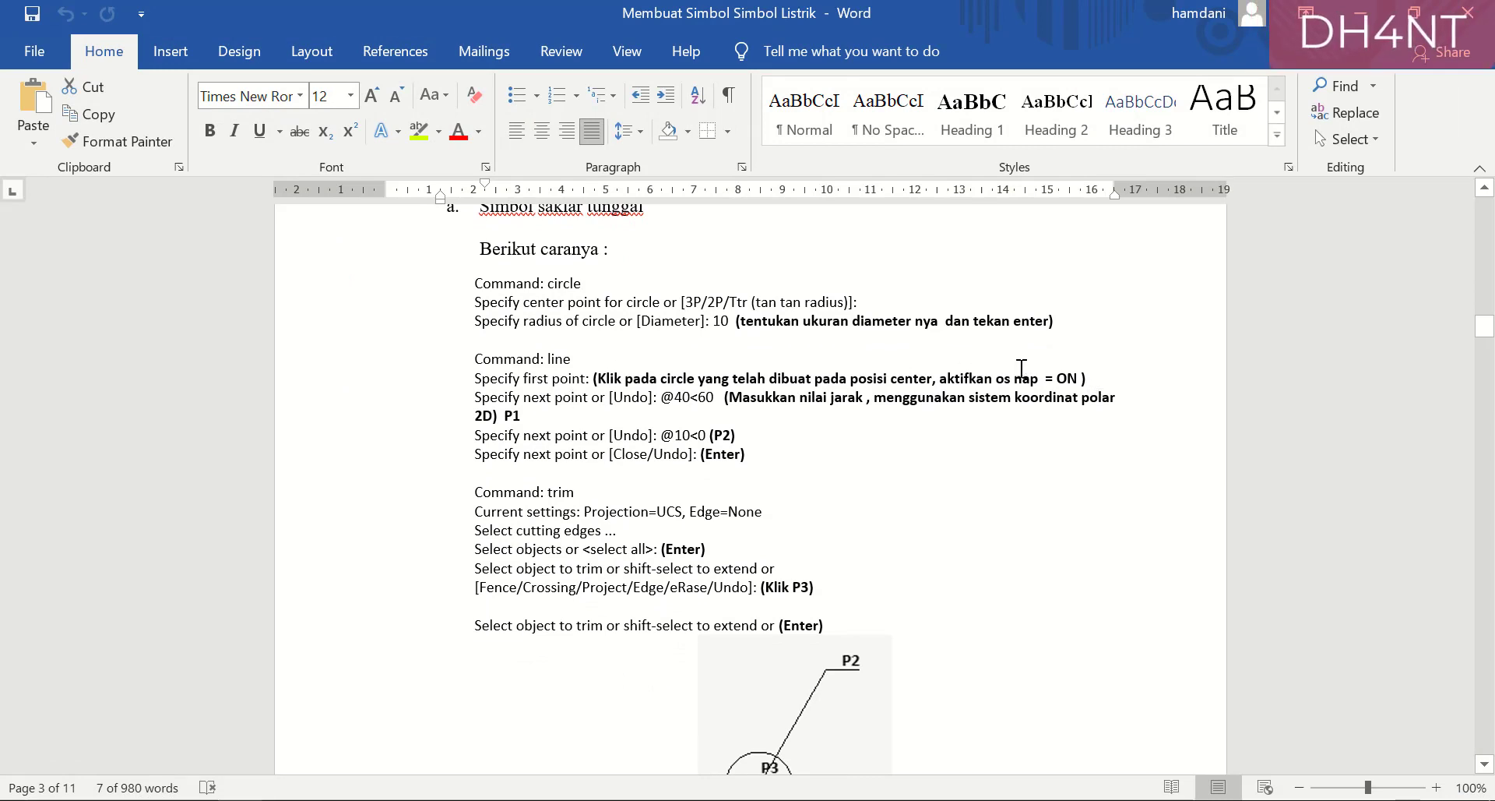
{"action": "left_click", "coordinate": [288, 701]}
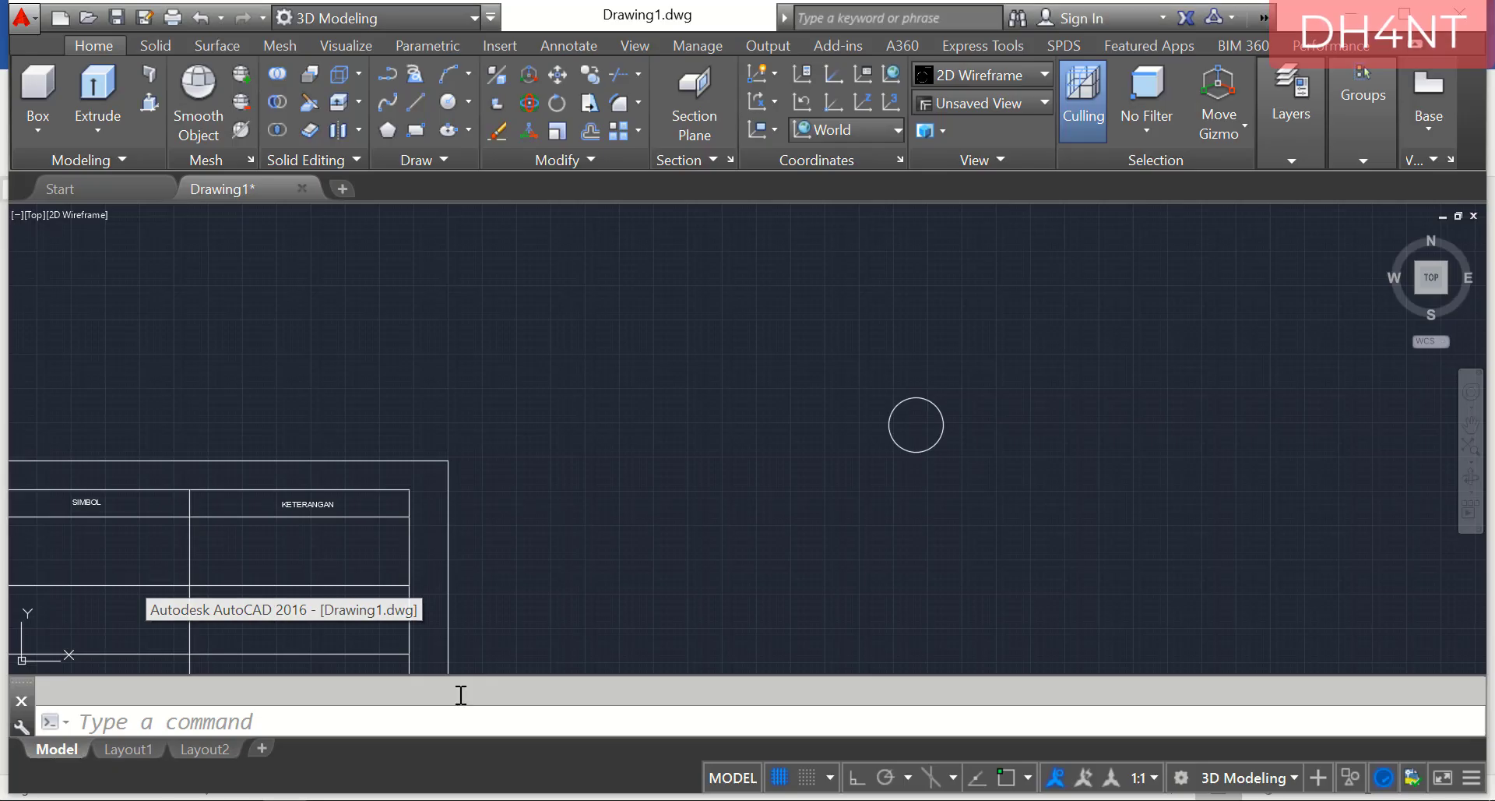
{"action": "type", "text": "LINE"}
{"action": "key", "text": "Return"}
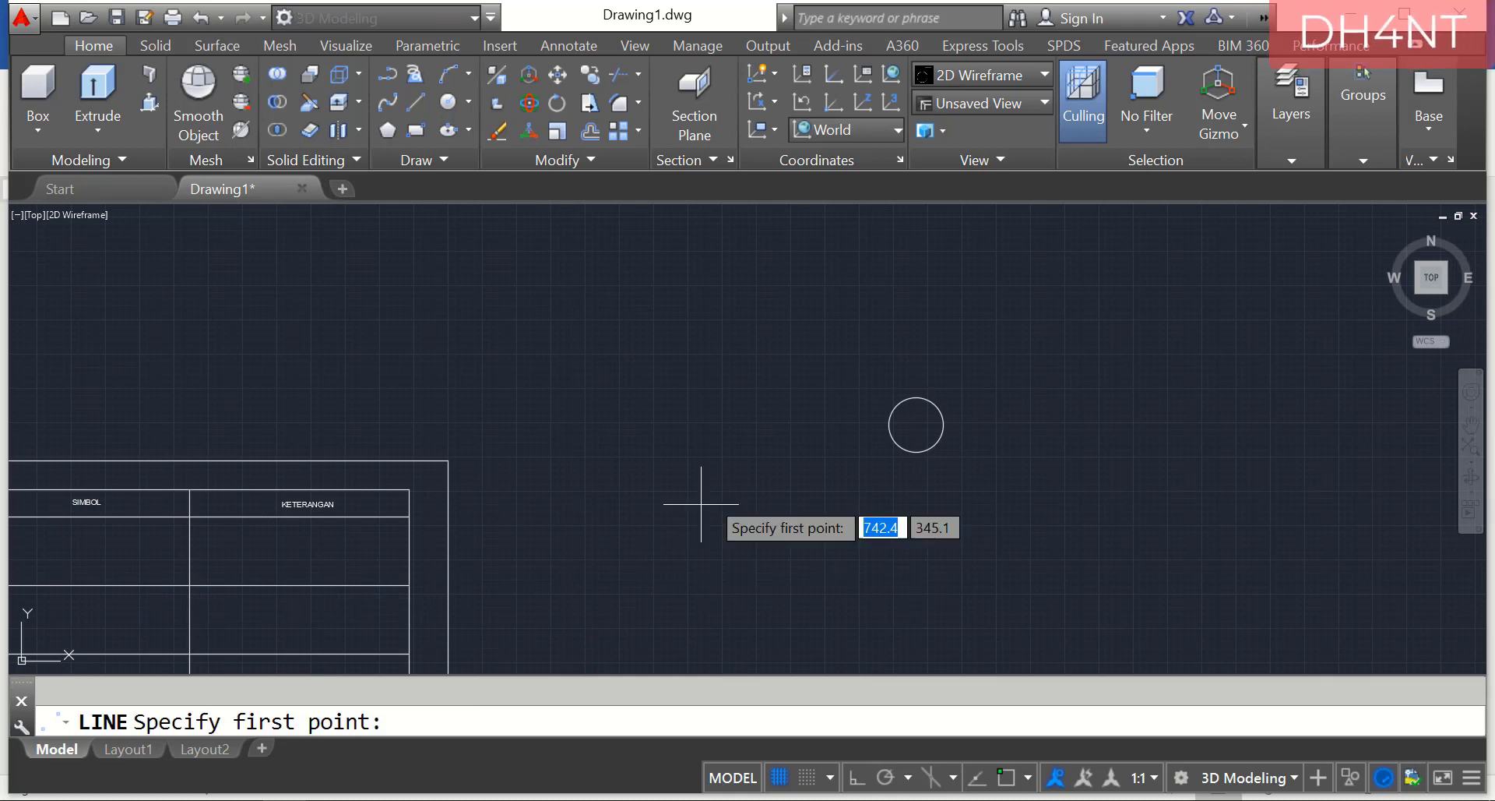
{"action": "scroll", "coordinate": [967, 424], "scroll_direction": "up", "scroll_amount": 2}
{"action": "type", "text": "cen"}
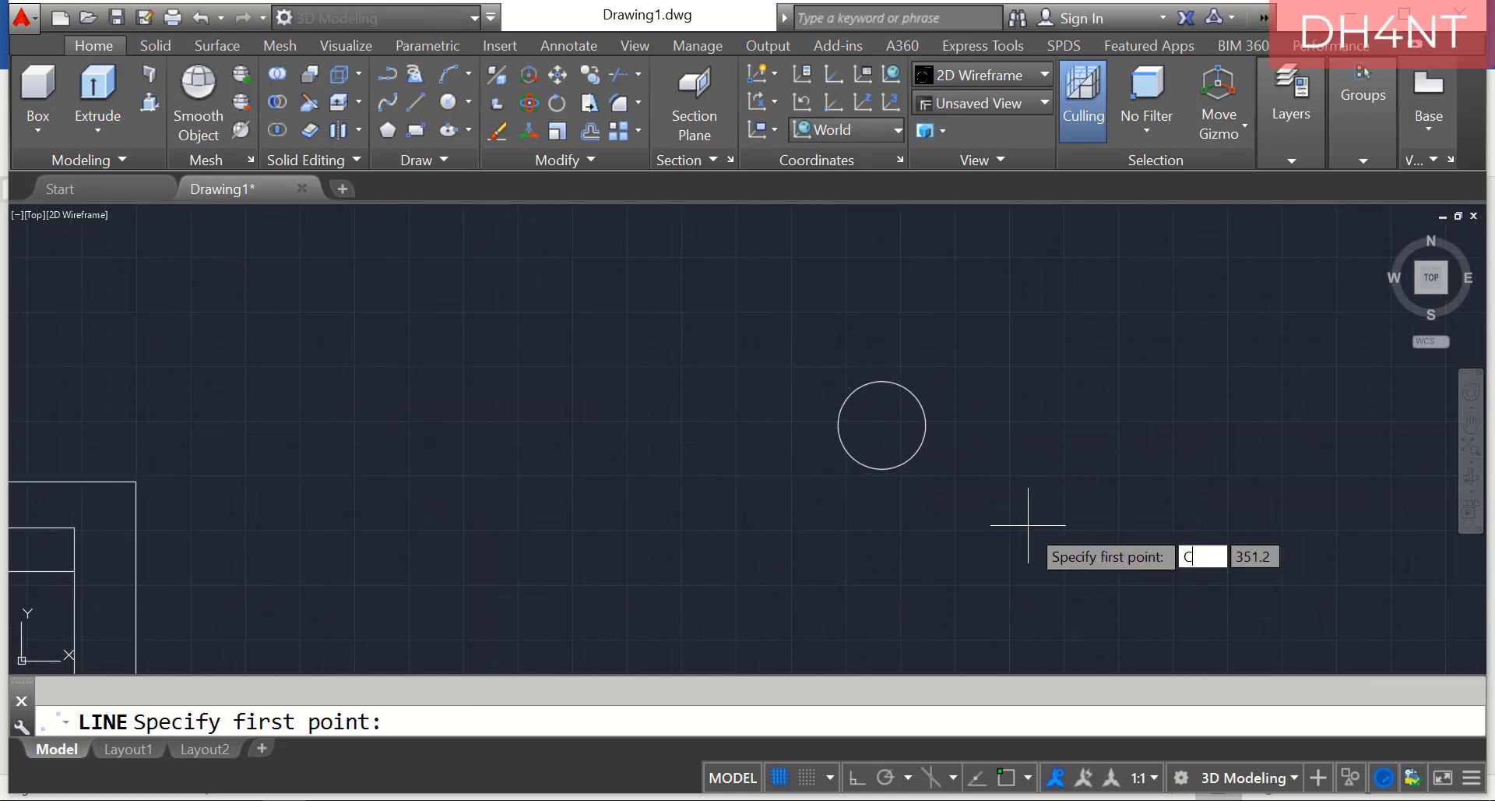
{"action": "key", "text": "Return"}
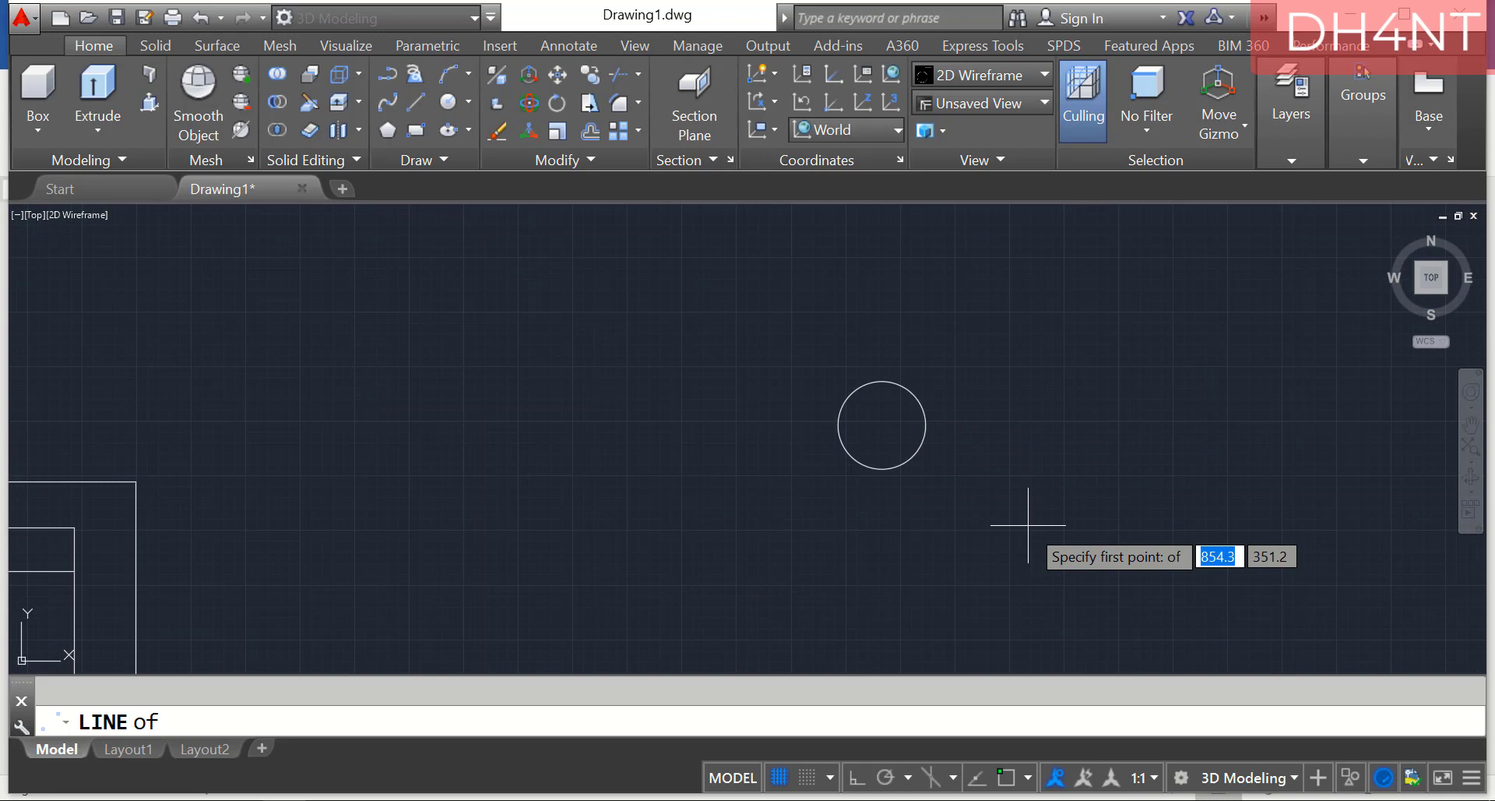
{"action": "left_click", "coordinate": [870, 419]}
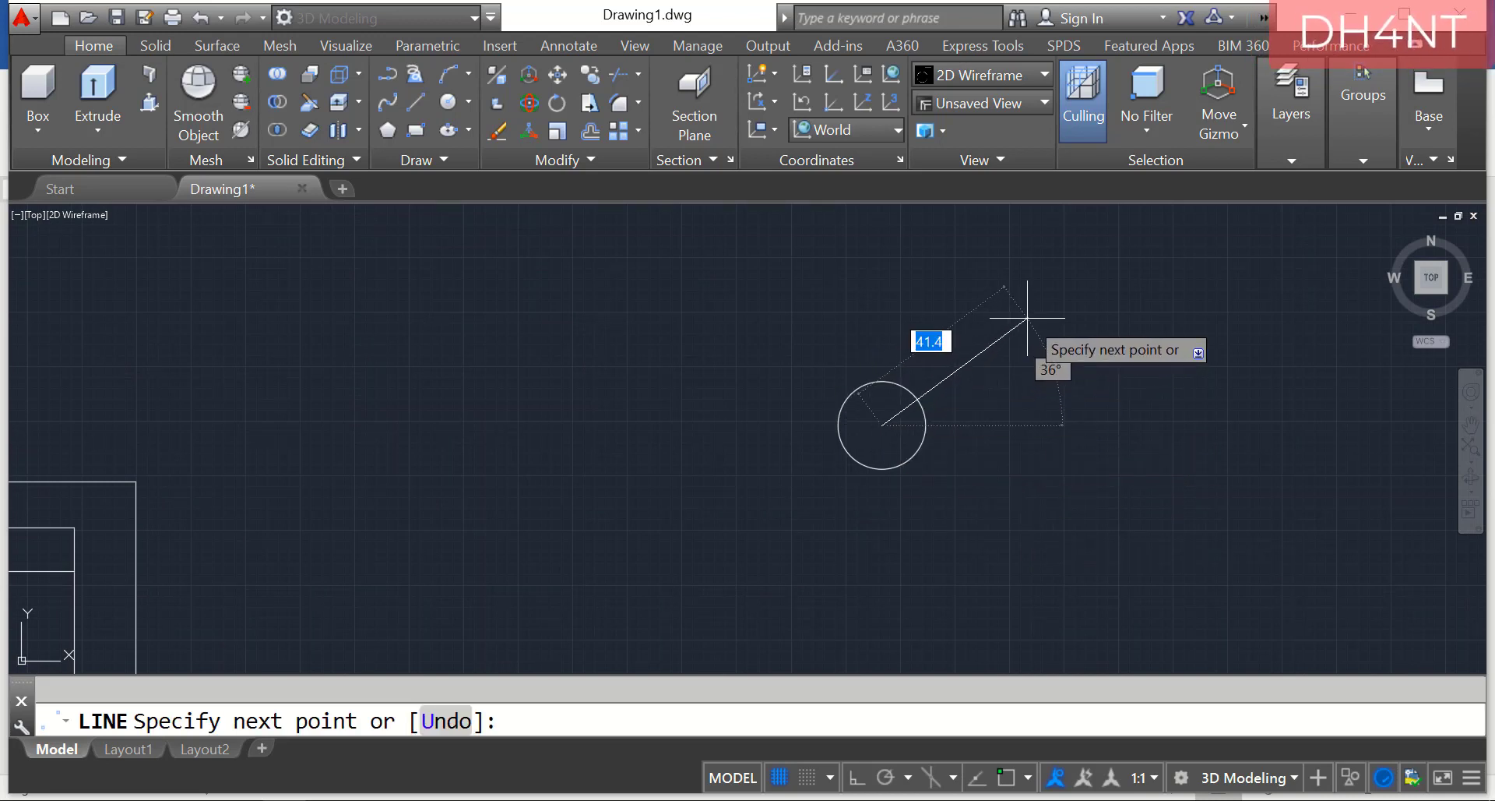
{"action": "type", "text": "40"}
{"action": "key", "text": "Tab"}
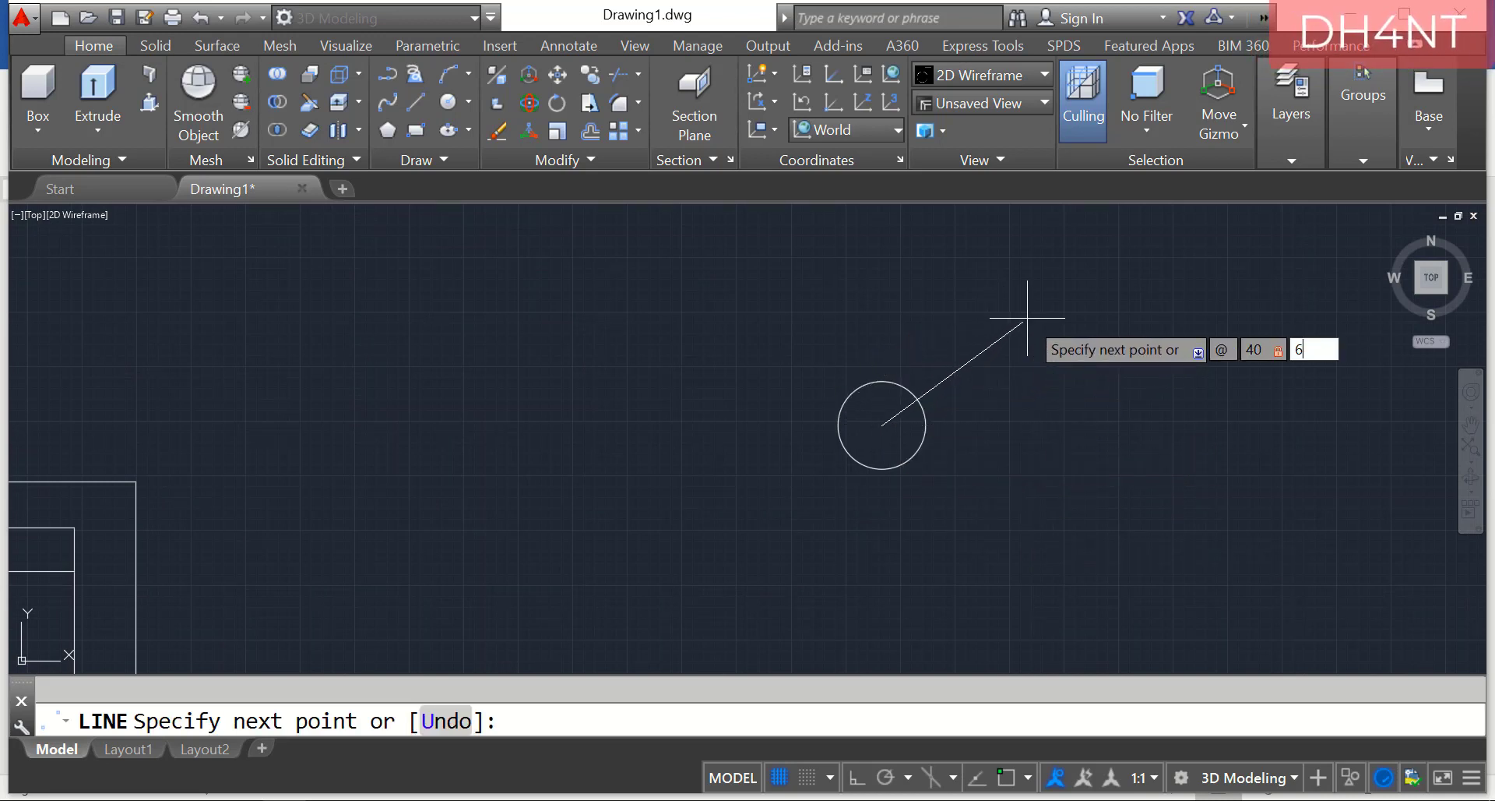
{"action": "type", "text": "60"}
{"action": "key", "text": "Return"}
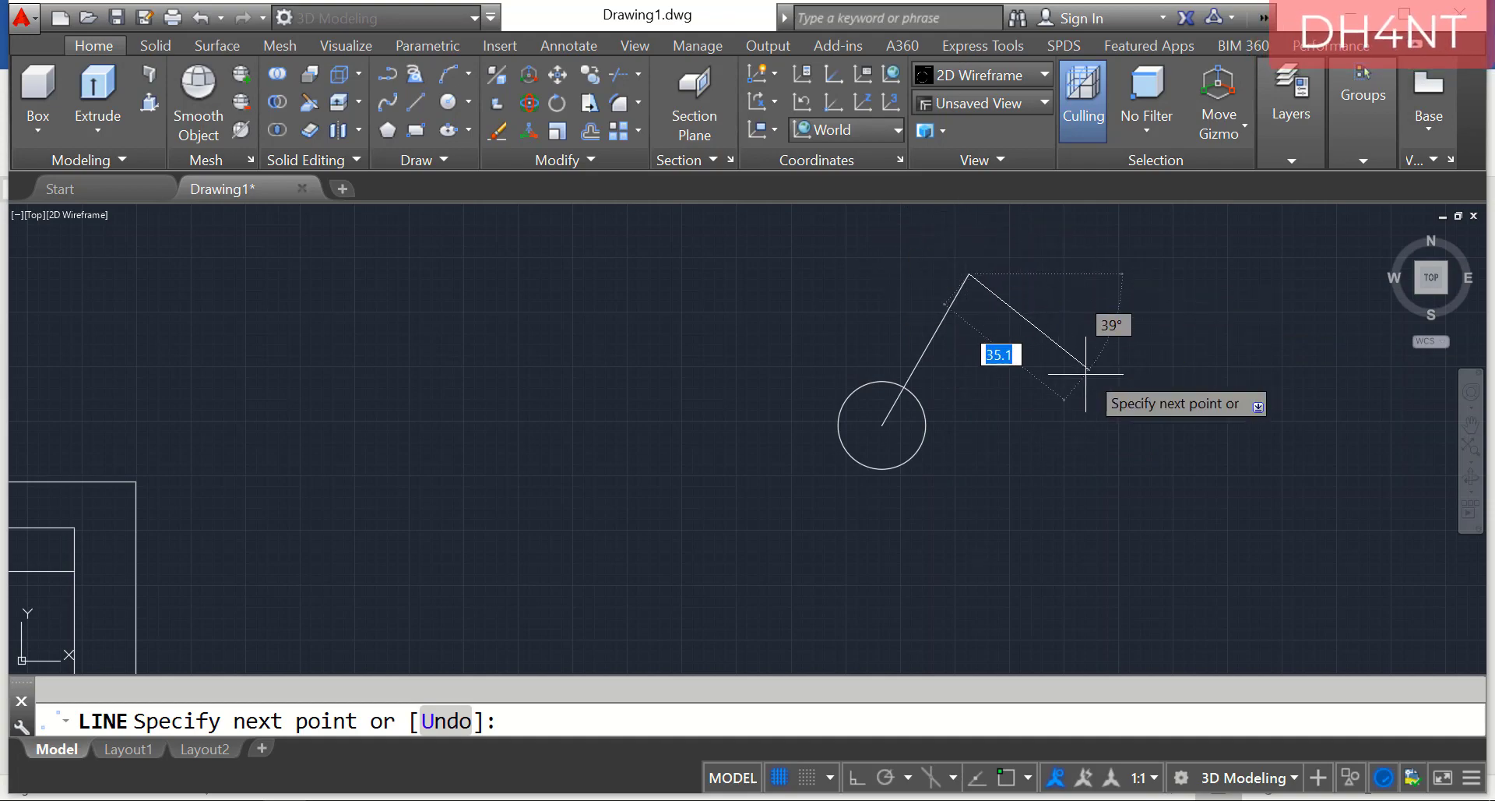
{"action": "key", "text": "alt+Tab"}
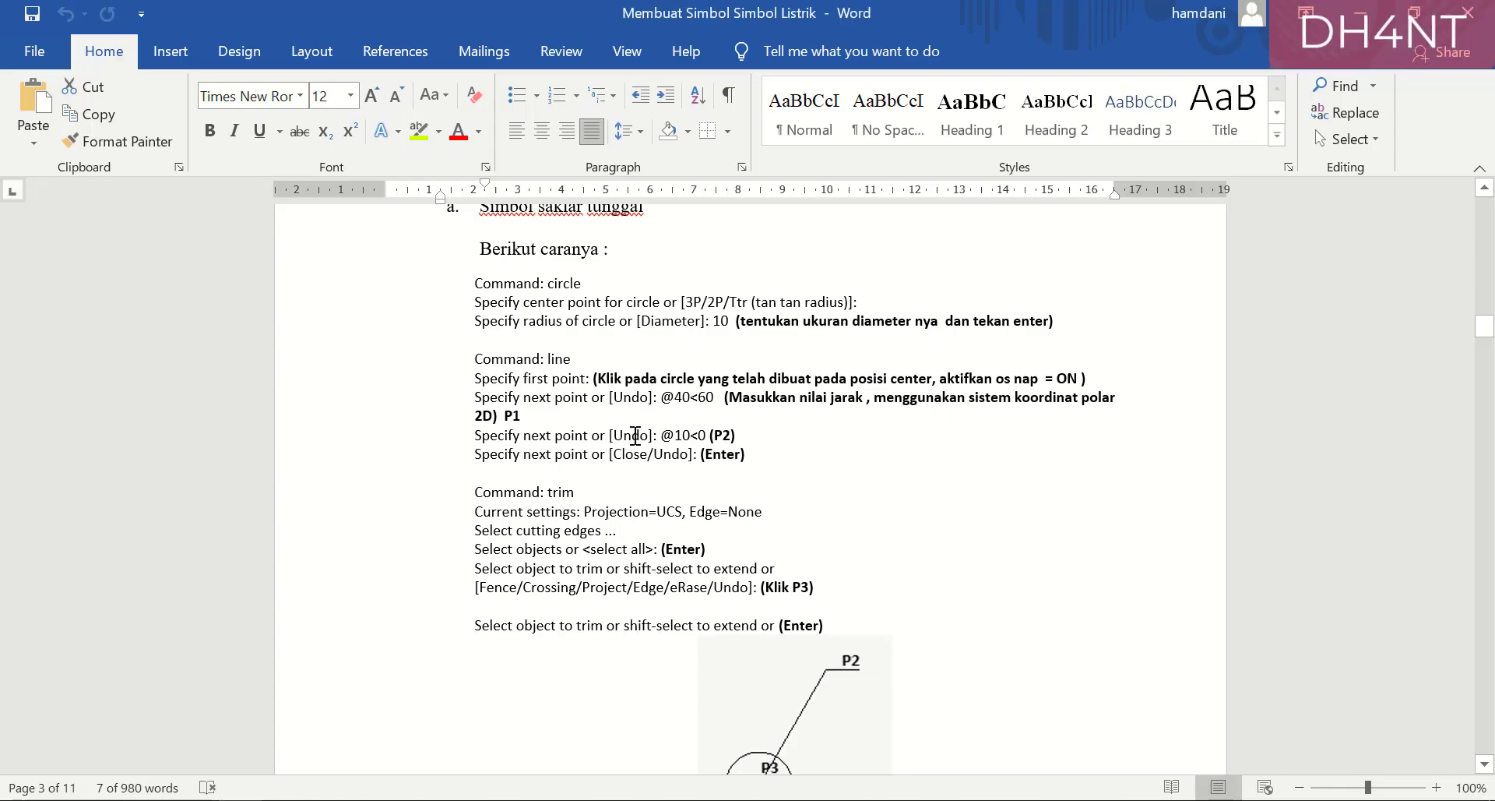
{"action": "key", "text": "alt+Tab"}
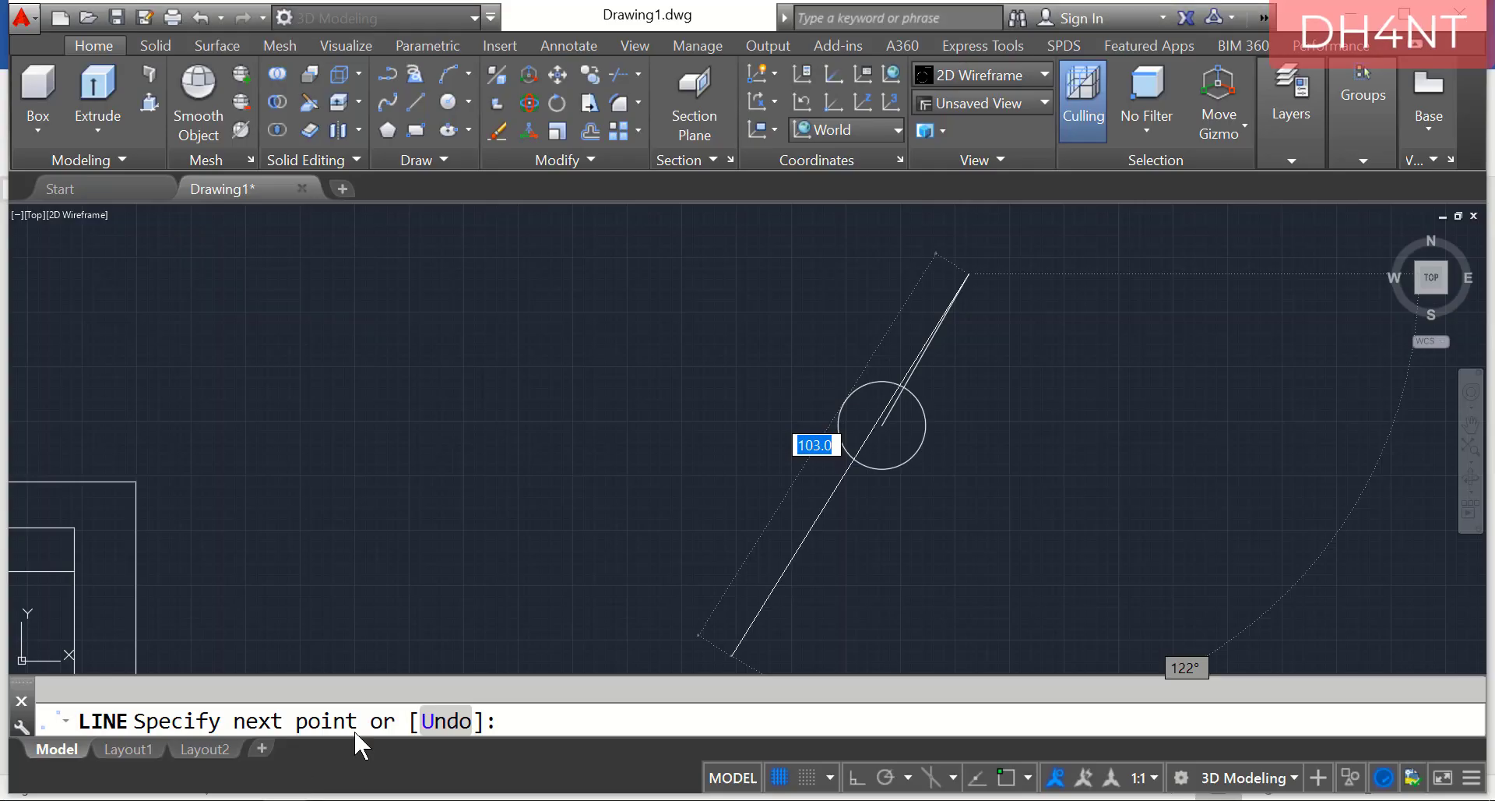
{"action": "type", "text": "@1"}
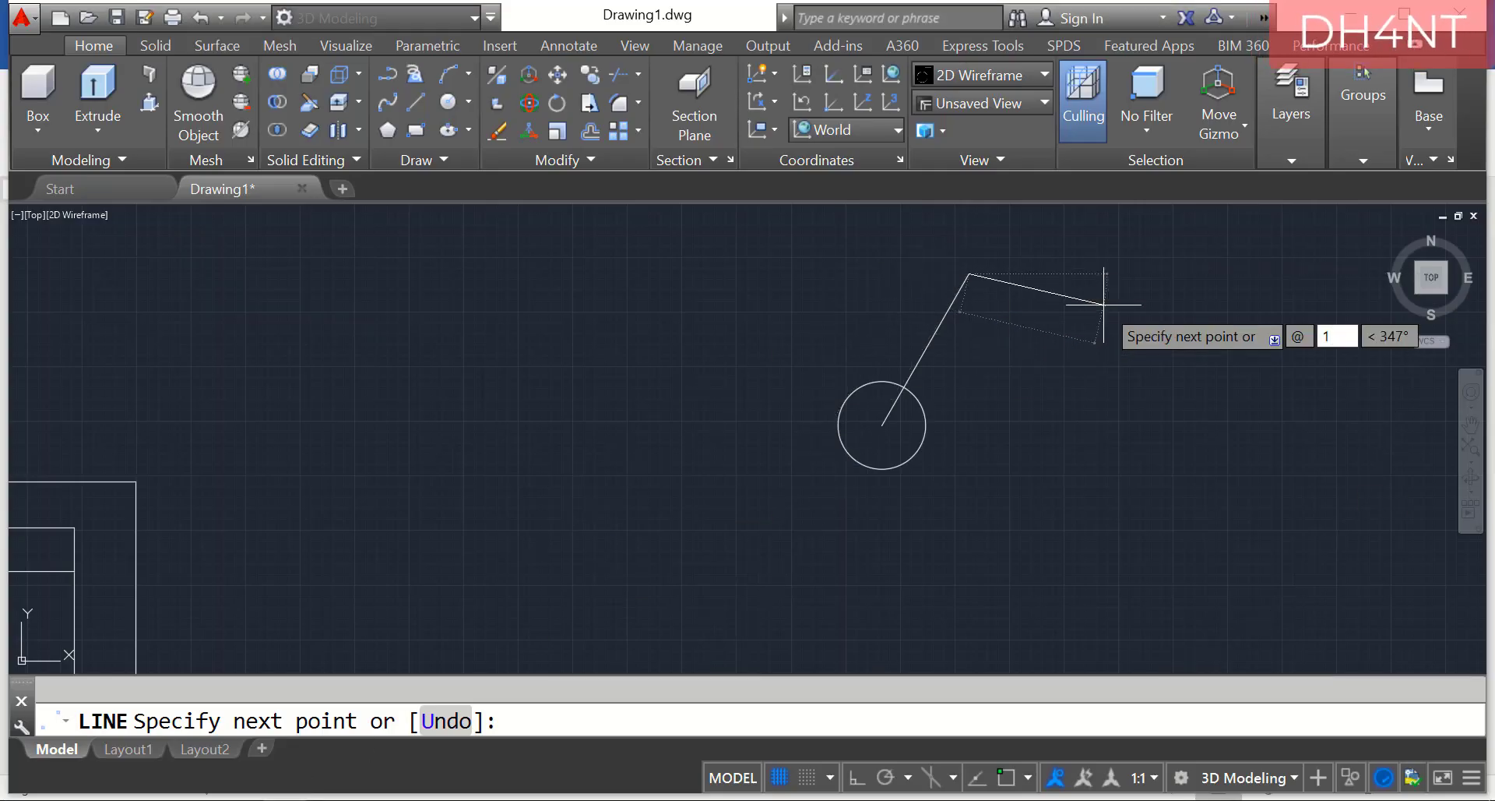
{"action": "type", "text": "0<0"}
{"action": "key", "text": "Return"}
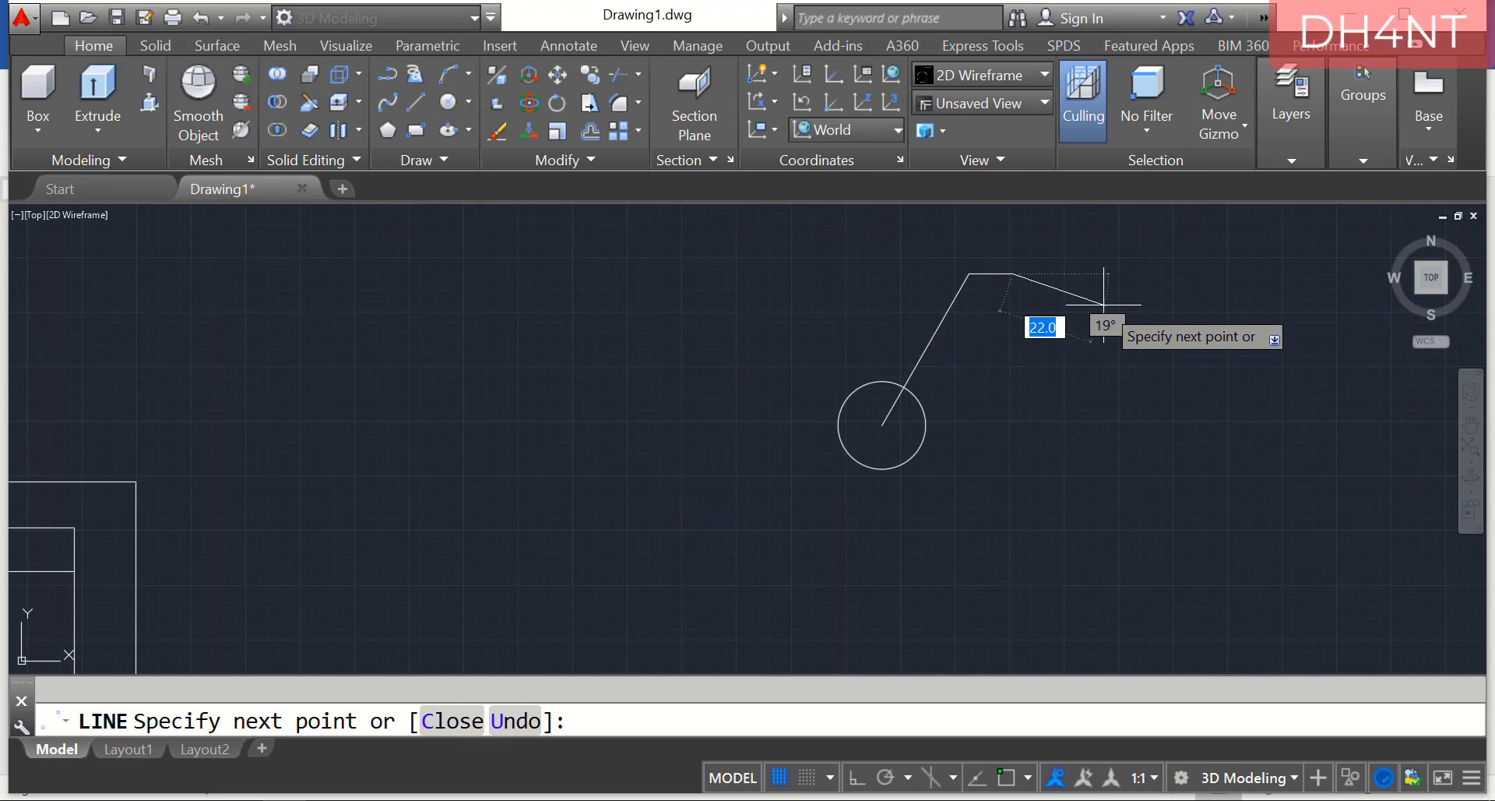
{"action": "key", "text": "Return"}
Trim away the part of the slanted line that lies inside the circle.
{"action": "type", "text": "trim"}
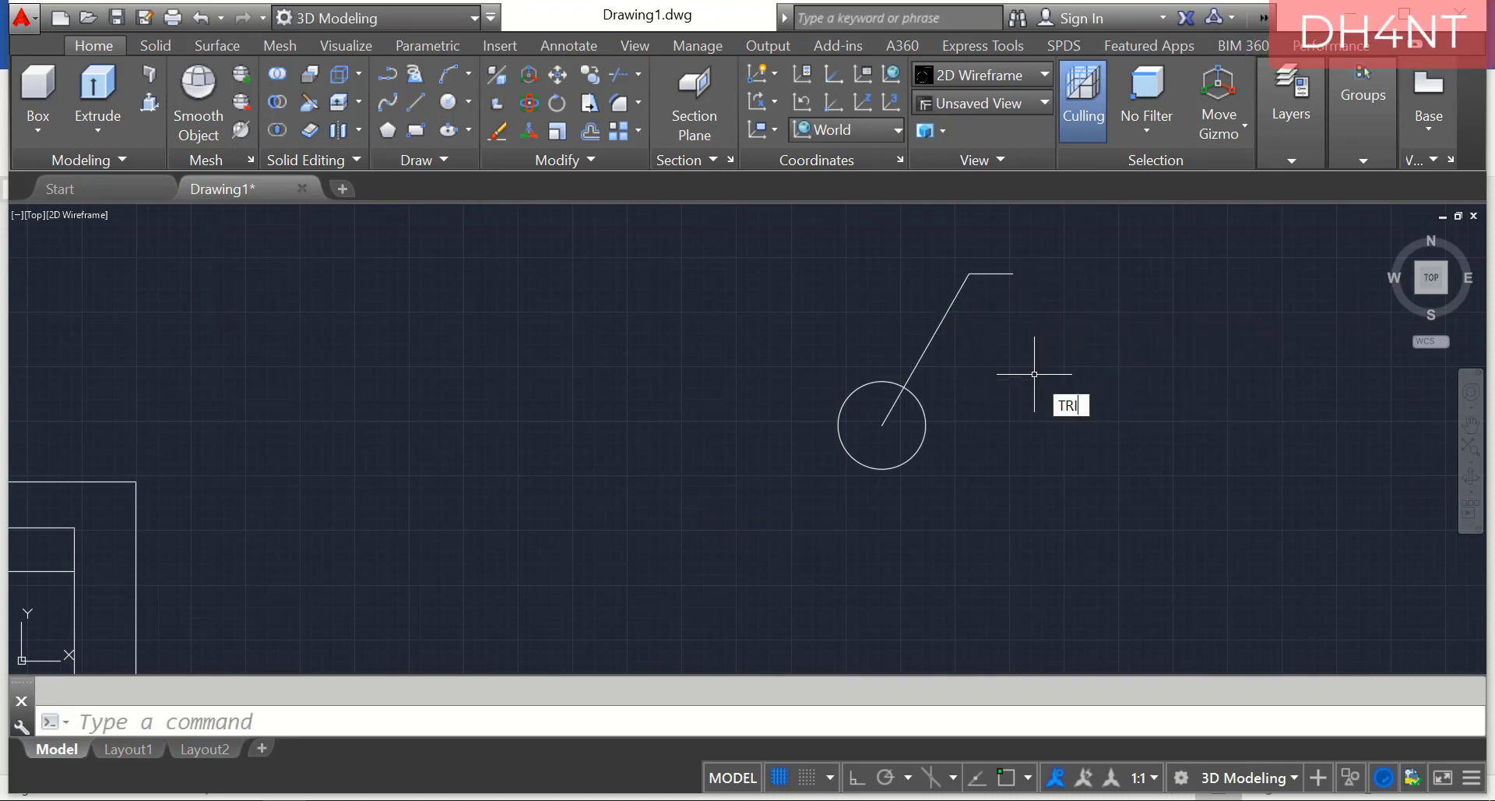
{"action": "key", "text": "Return"}
{"action": "key", "text": "Return"}
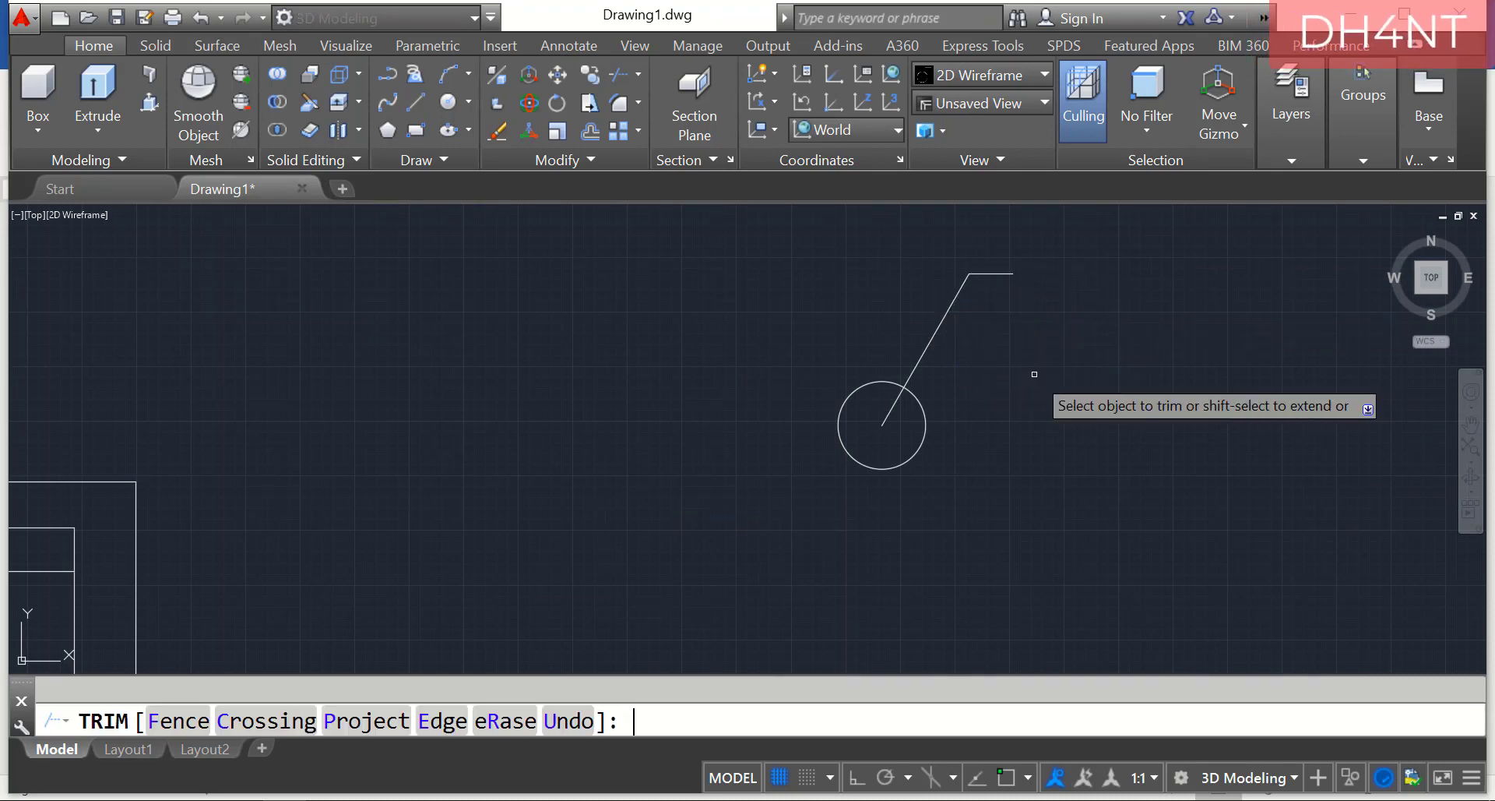
{"action": "left_click", "coordinate": [891, 405]}
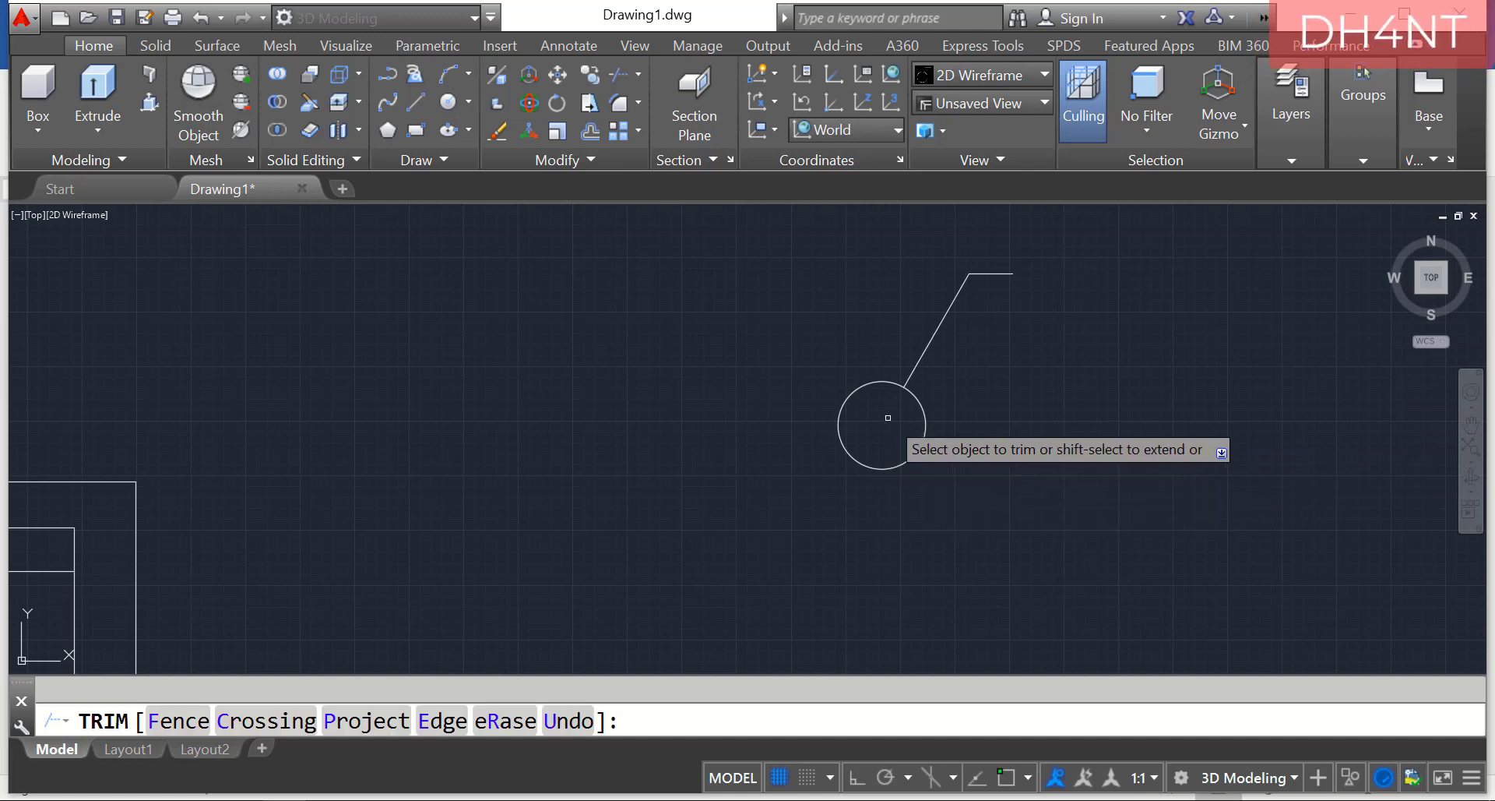
Check the Word lesson for the instruction after trimming, then return to AutoCAD and end the Trim command.
{"action": "left_click", "coordinate": [592, 799]}
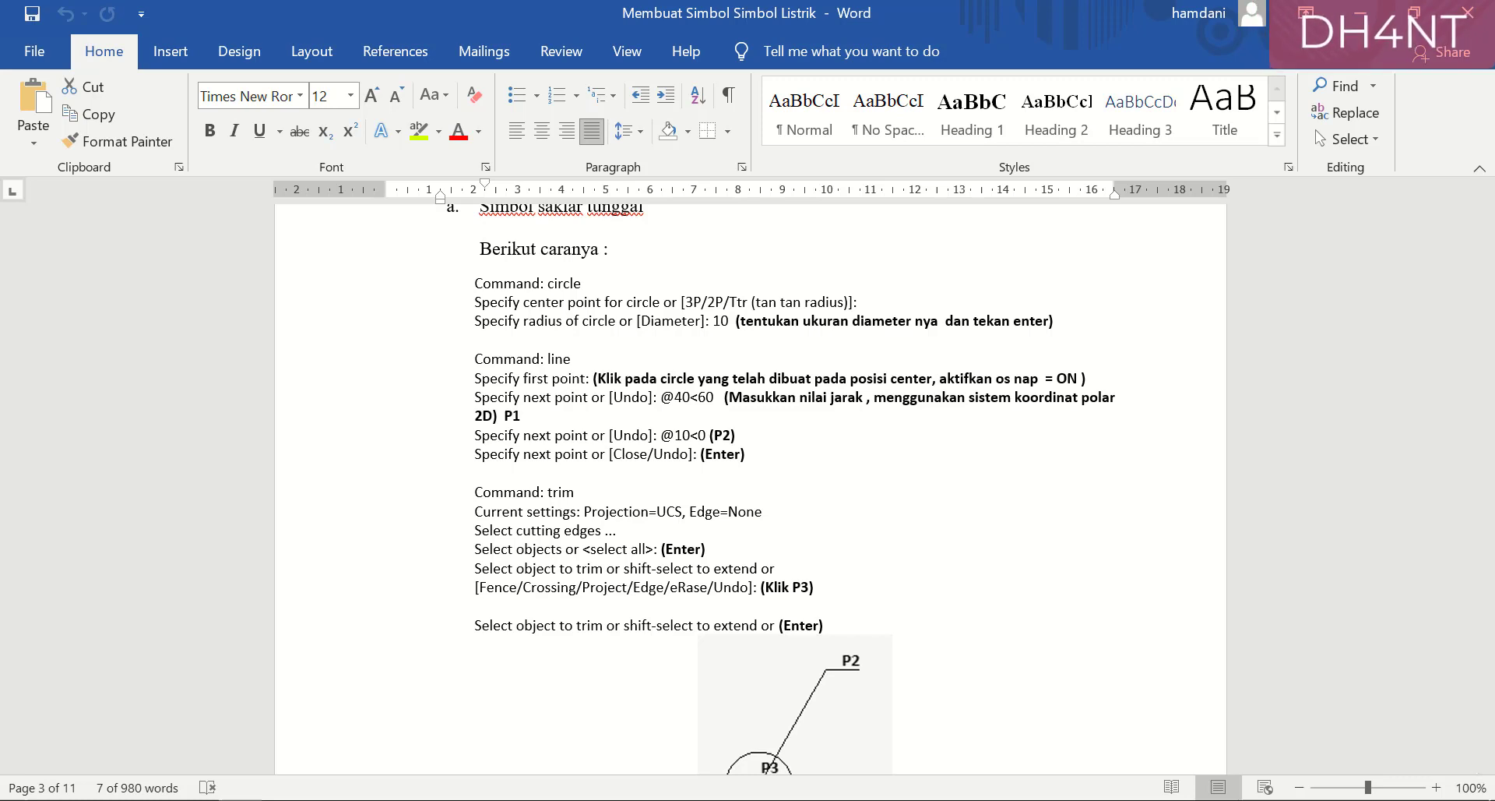
{"action": "scroll", "coordinate": [626, 492], "scroll_direction": "down", "scroll_amount": 5}
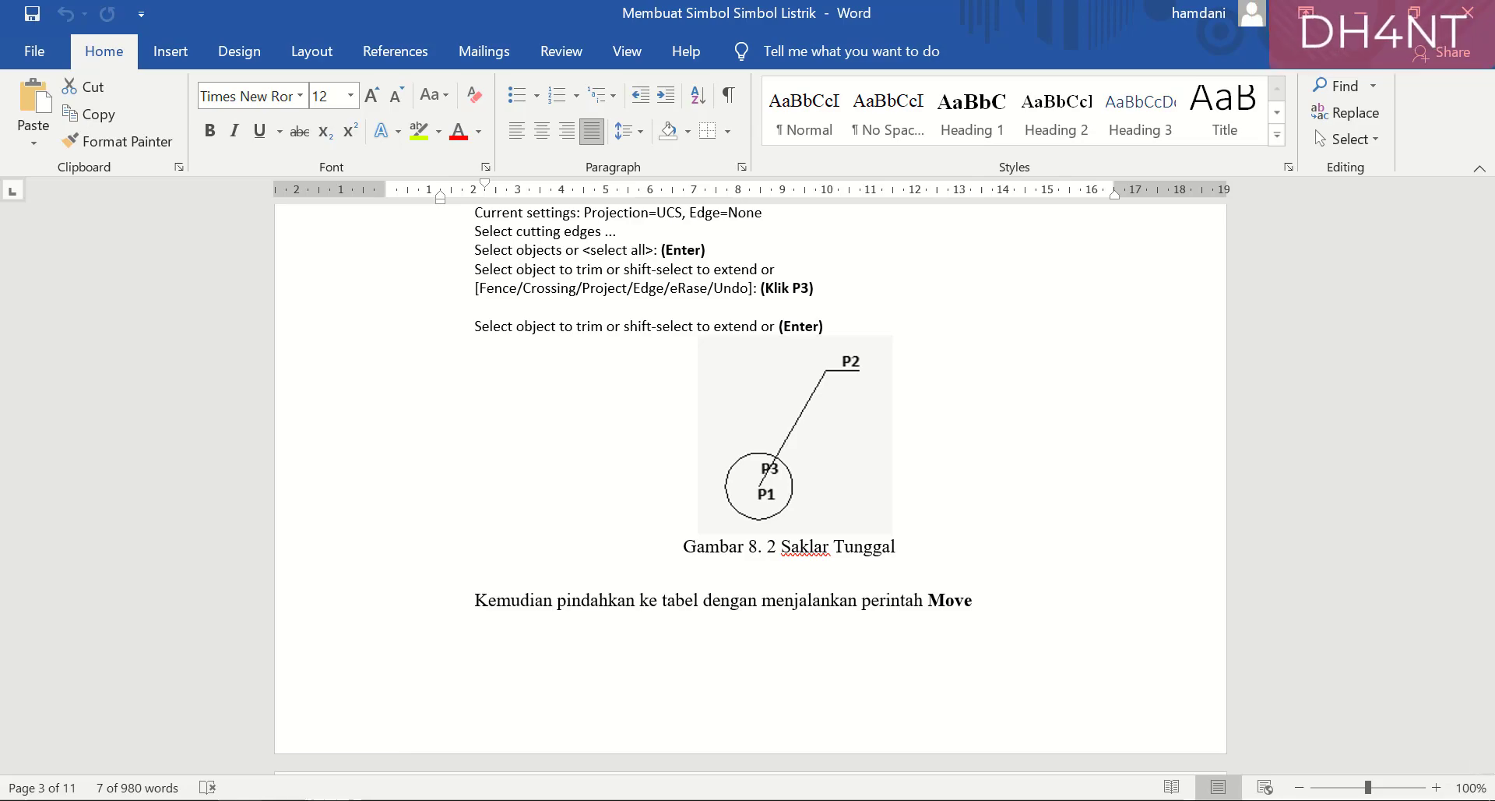
{"action": "left_click", "coordinate": [348, 800]}
{"action": "scroll", "coordinate": [697, 491], "scroll_direction": "down", "scroll_amount": 2}
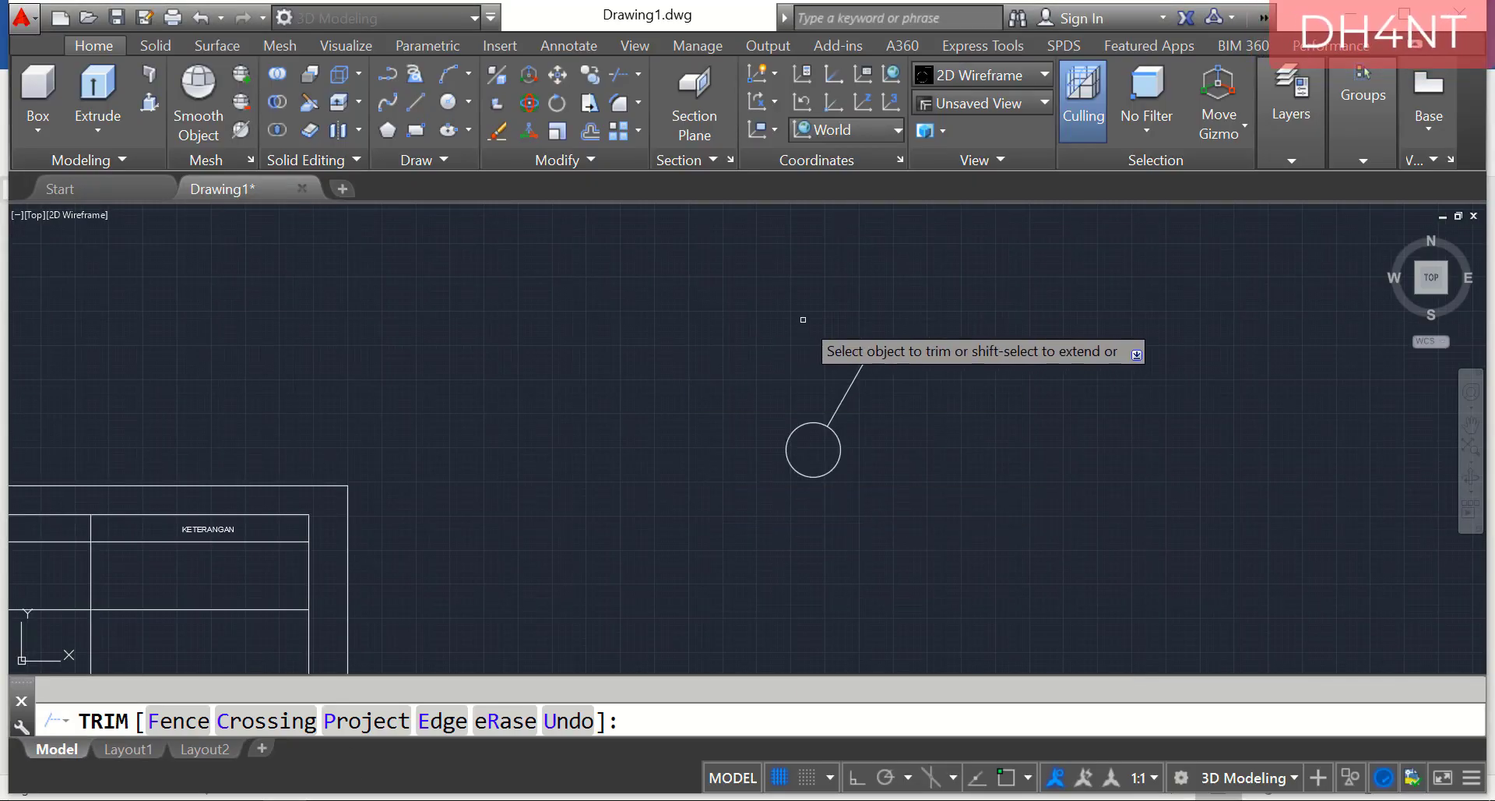
{"action": "key", "text": "Escape"}
Move the whole single-switch symbol by its circle's centre, trying it in the first SIMBOL cell before placing it outside, just right of the table.
{"action": "type", "text": "MOVE"}
{"action": "key", "text": "Return"}
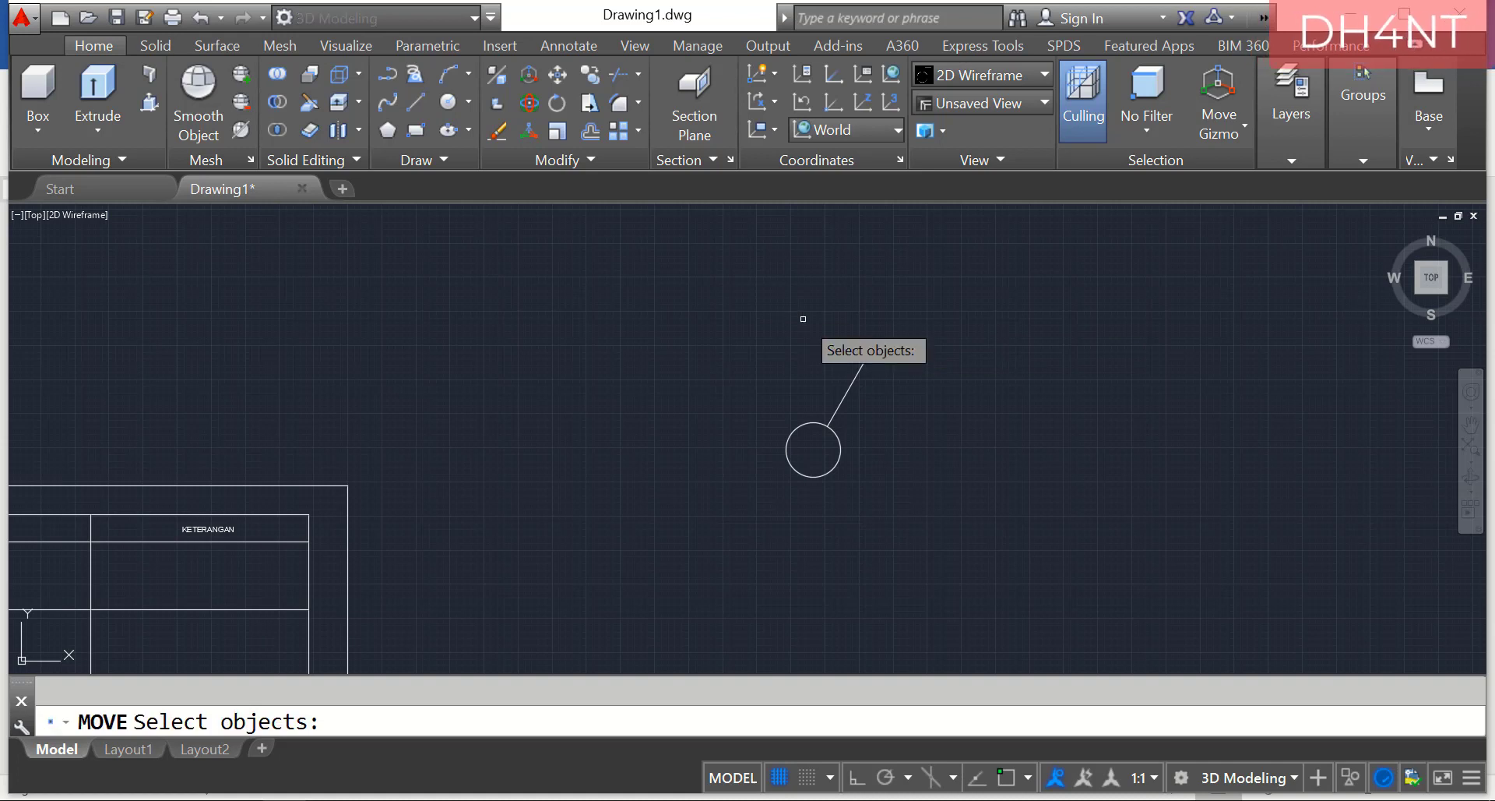
{"action": "mouse_move", "coordinate": [805, 317]}
{"action": "left_mouse_down"}
{"action": "mouse_move", "coordinate": [877, 324]}
{"action": "mouse_move", "coordinate": [858, 510]}
{"action": "mouse_move", "coordinate": [782, 338]}
{"action": "mouse_move", "coordinate": [805, 323]}
{"action": "left_mouse_up"}
{"action": "scroll", "coordinate": [805, 327], "scroll_direction": "down", "scroll_amount": 2}
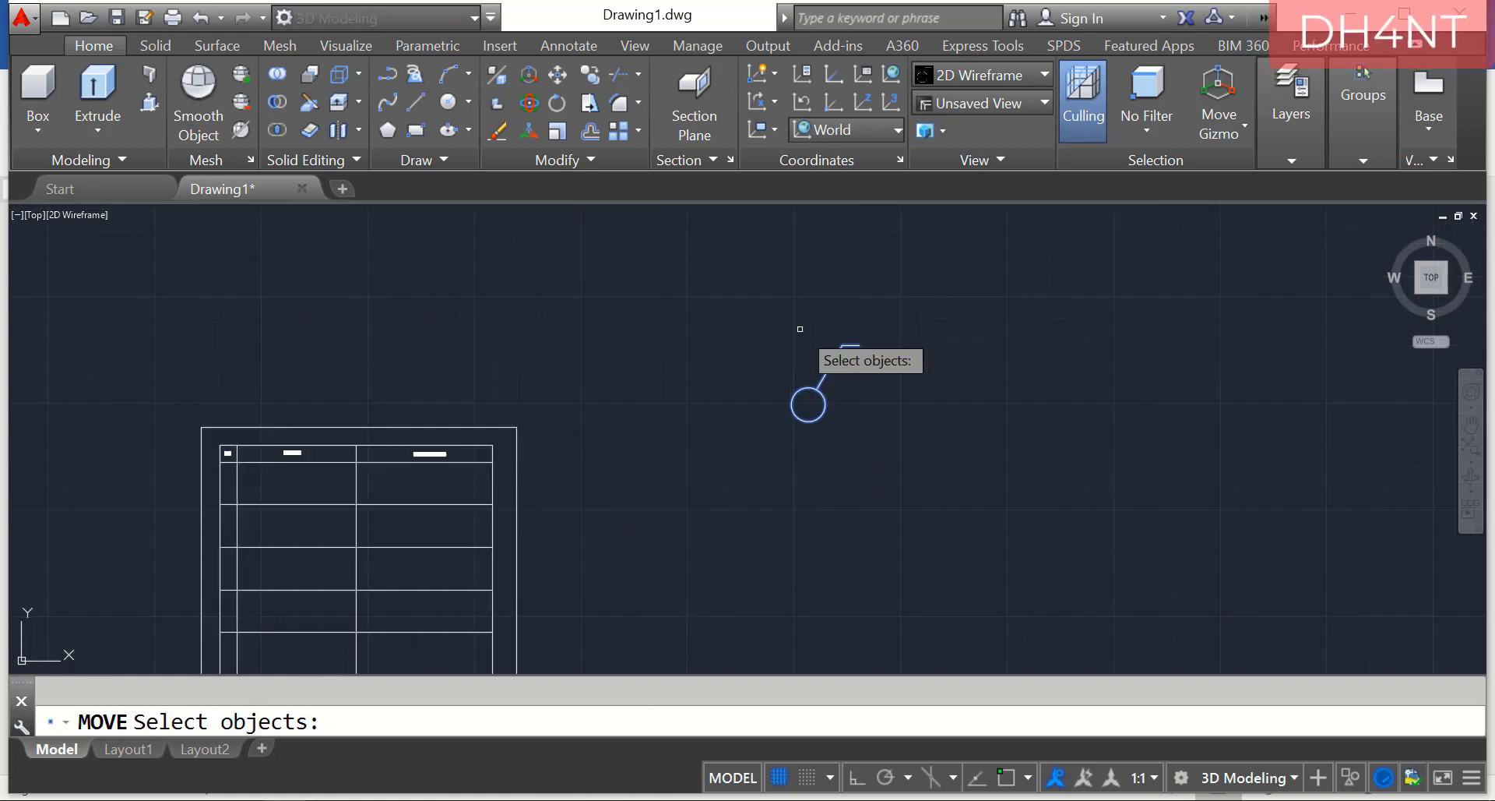
{"action": "key", "text": "Return"}
{"action": "type", "text": "CEN"}
{"action": "key", "text": "Return"}
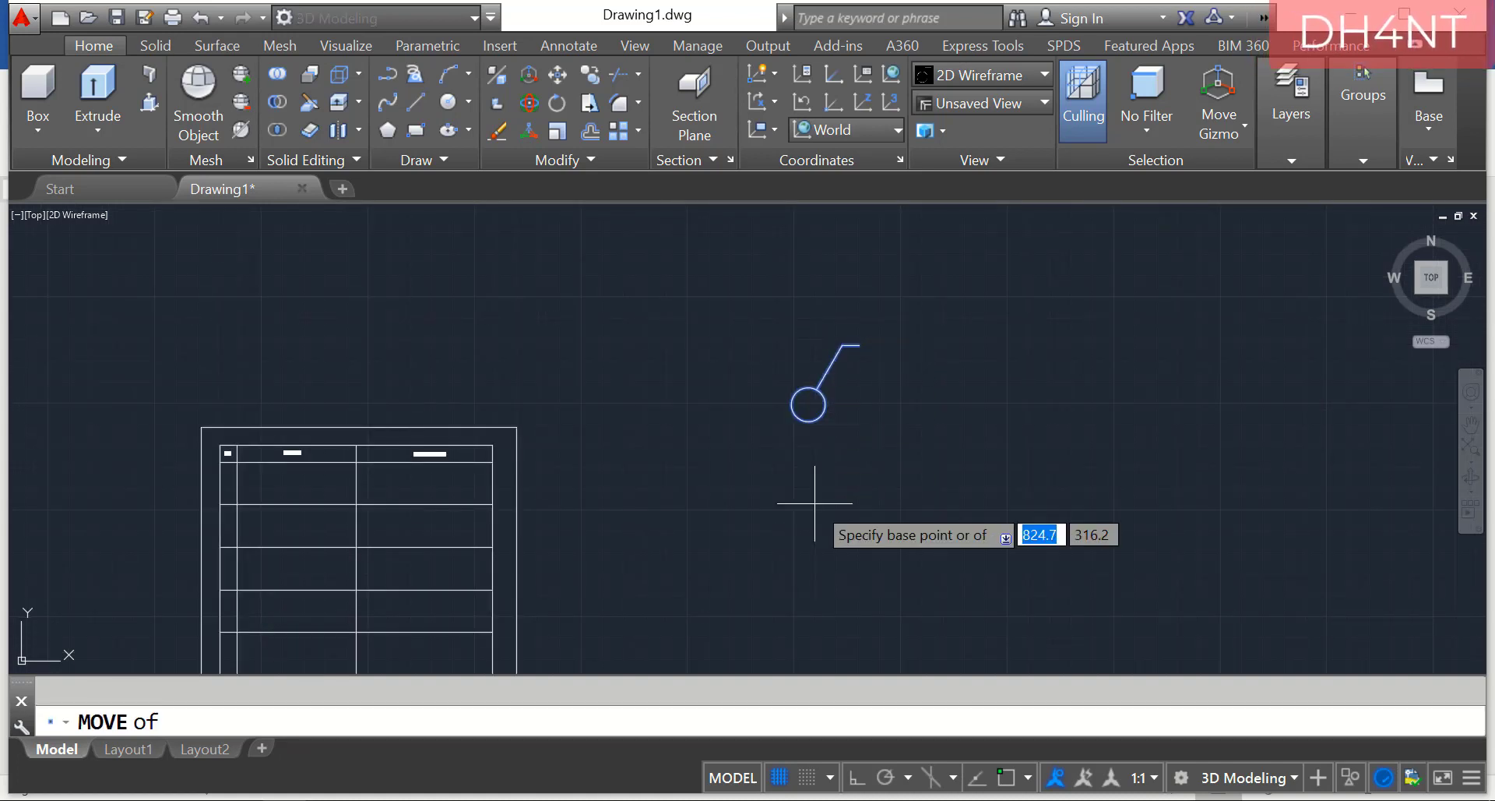
{"action": "left_click", "coordinate": [808, 405]}
{"action": "scroll", "coordinate": [354, 459], "scroll_direction": "up", "scroll_amount": 5}
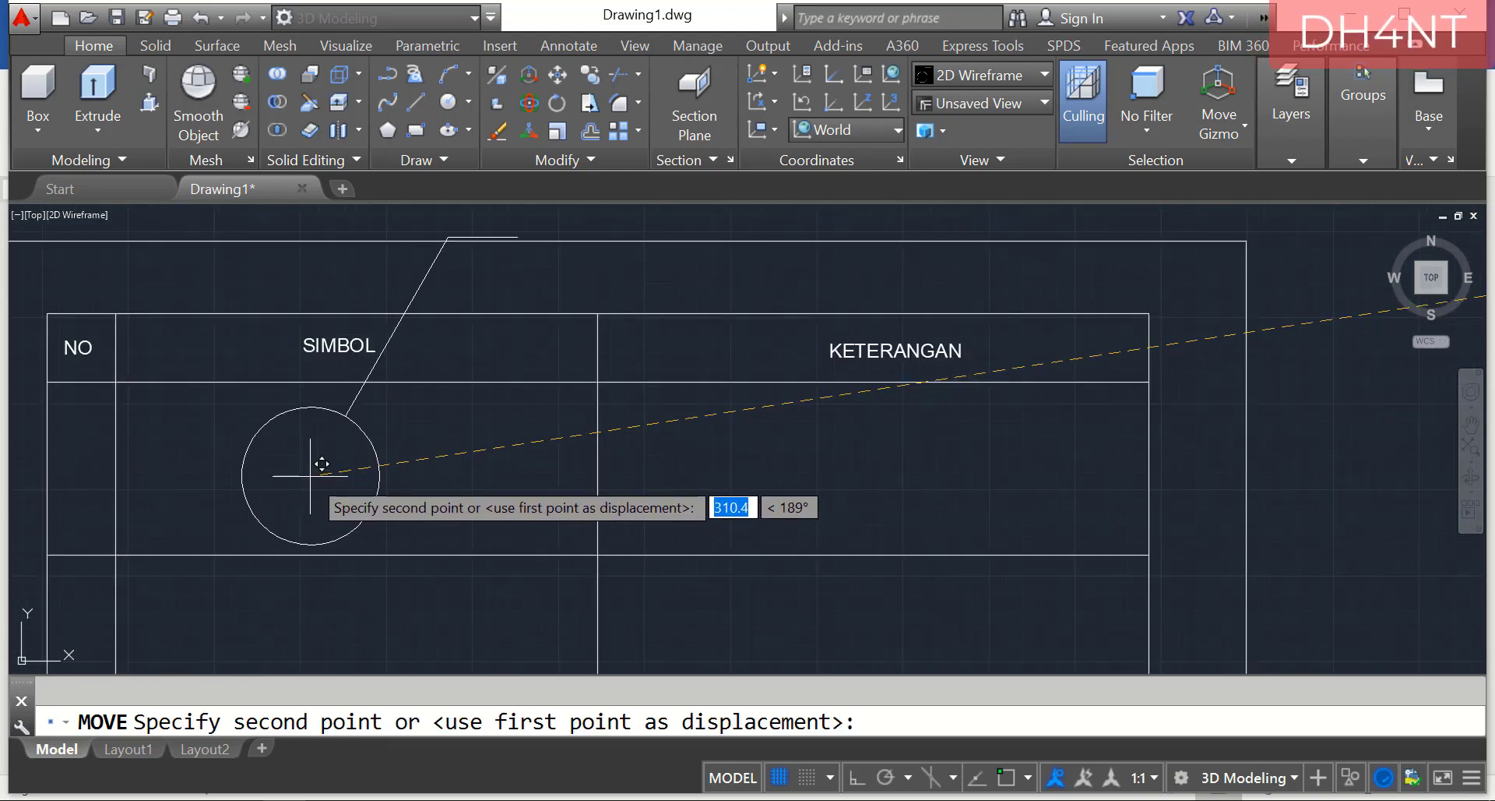
{"action": "scroll", "coordinate": [321, 464], "scroll_direction": "down", "scroll_amount": 4}
{"action": "left_click", "coordinate": [875, 470]}
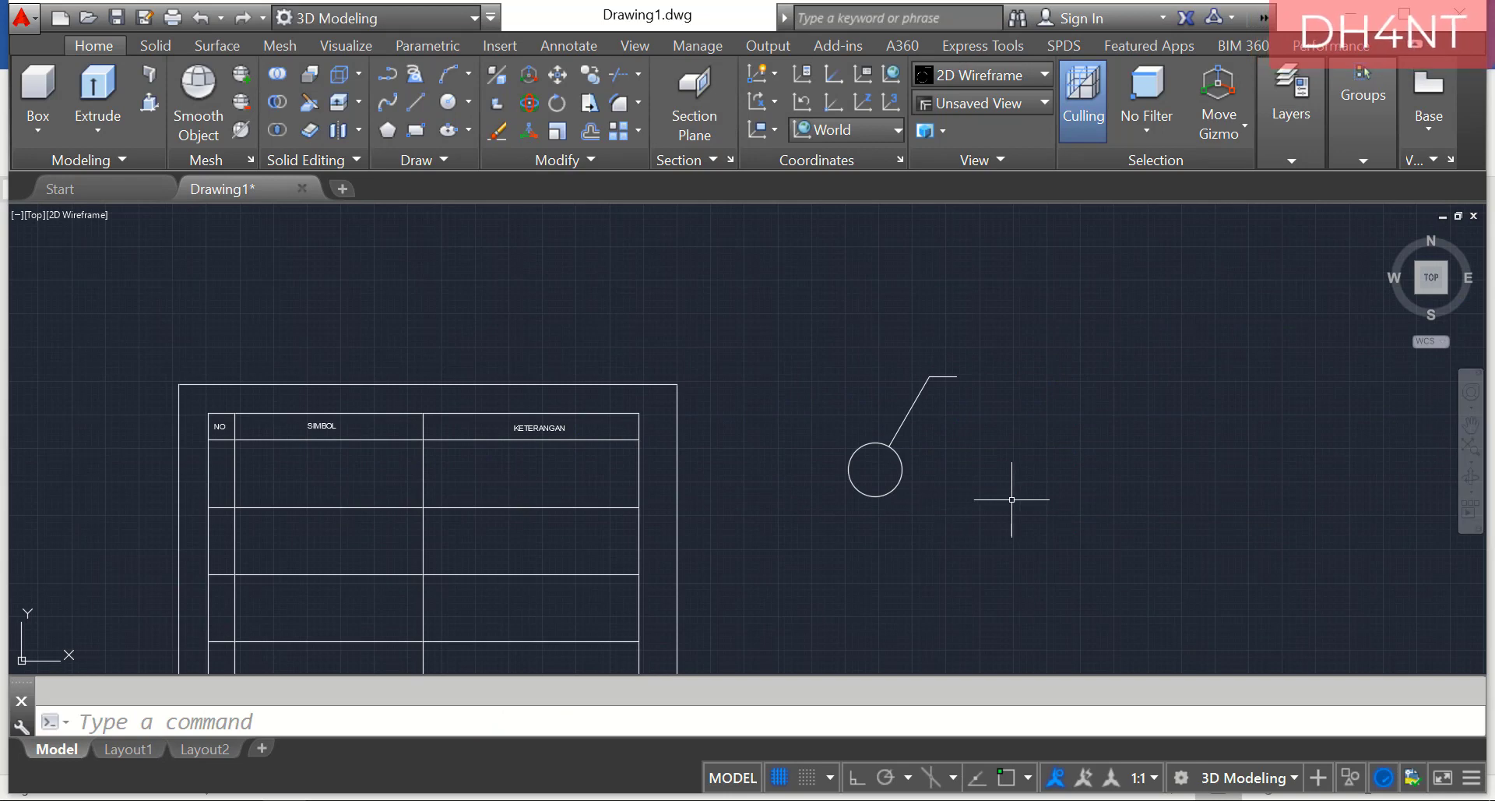
Scale the single-switch symbol down to about half its size, using its circle's centre as base point.
{"action": "type", "text": "SCALE"}
{"action": "key", "text": "Return"}
{"action": "mouse_move", "coordinate": [869, 326]}
{"action": "left_mouse_down"}
{"action": "mouse_move", "coordinate": [1001, 379]}
{"action": "mouse_move", "coordinate": [808, 434]}
{"action": "mouse_move", "coordinate": [852, 341]}
{"action": "left_mouse_up"}
{"action": "key", "text": "Return"}
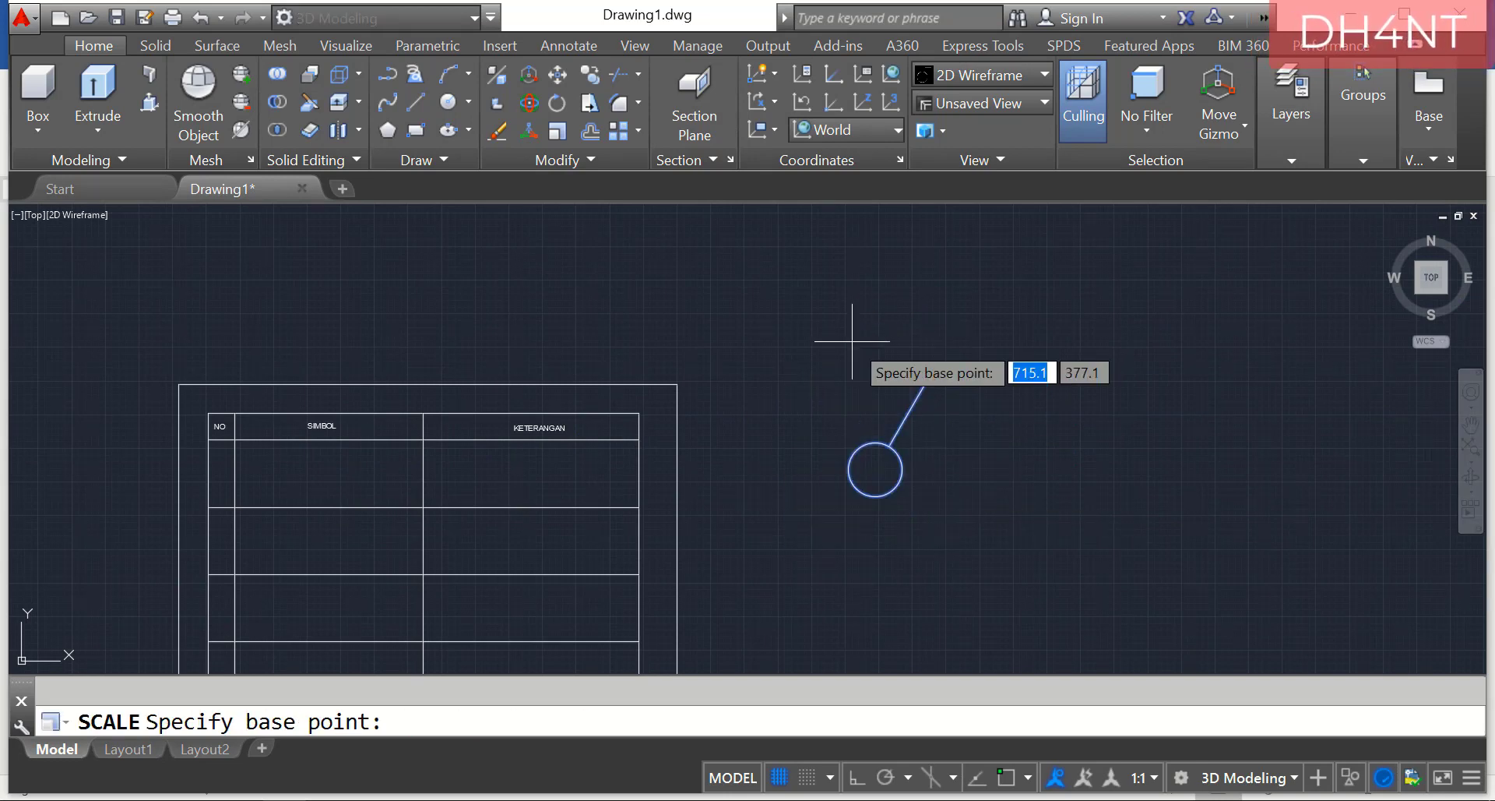
{"action": "type", "text": "cen"}
{"action": "key", "text": "Return"}
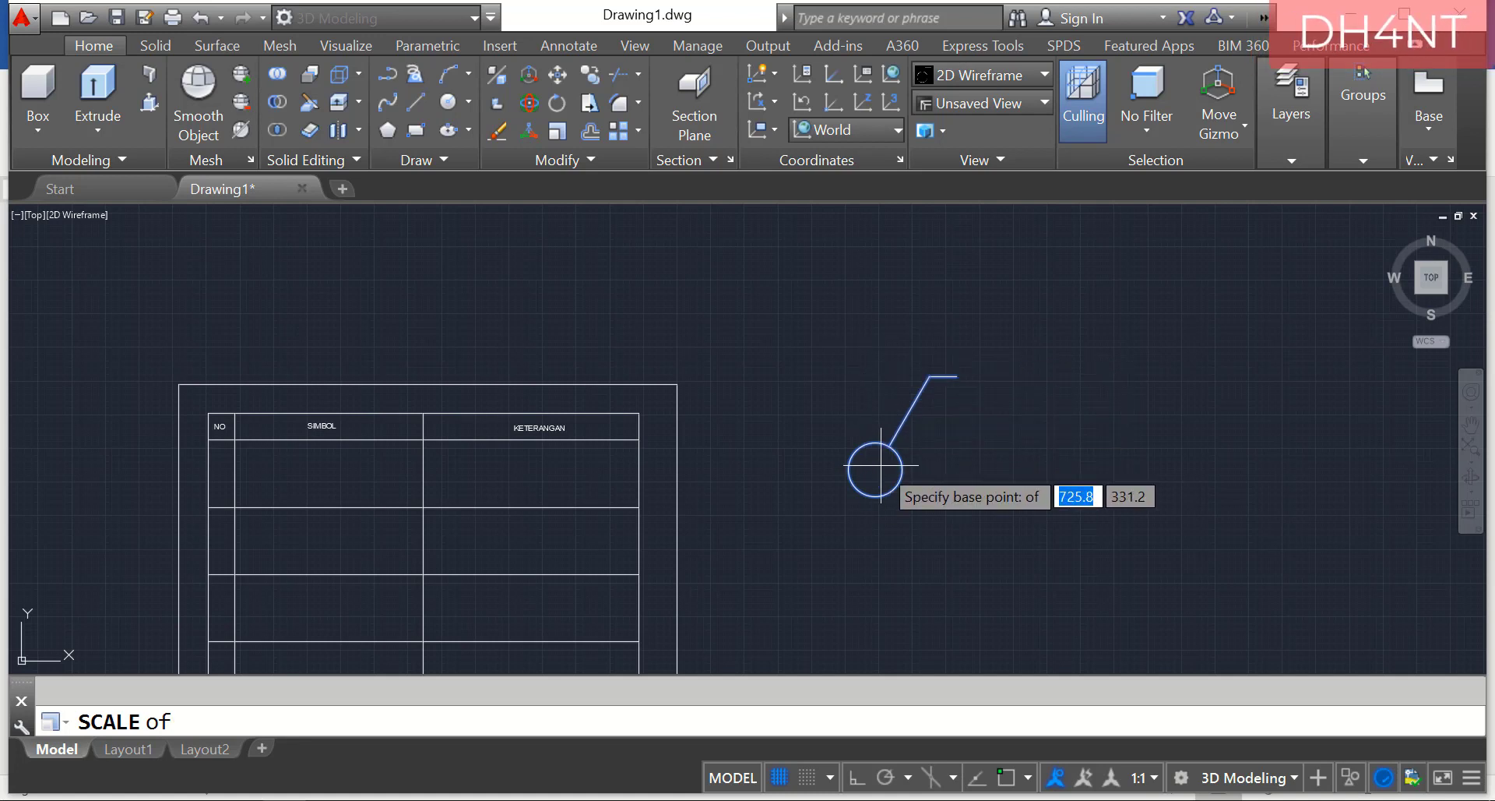
{"action": "scroll", "coordinate": [872, 468], "scroll_direction": "up", "scroll_amount": 5}
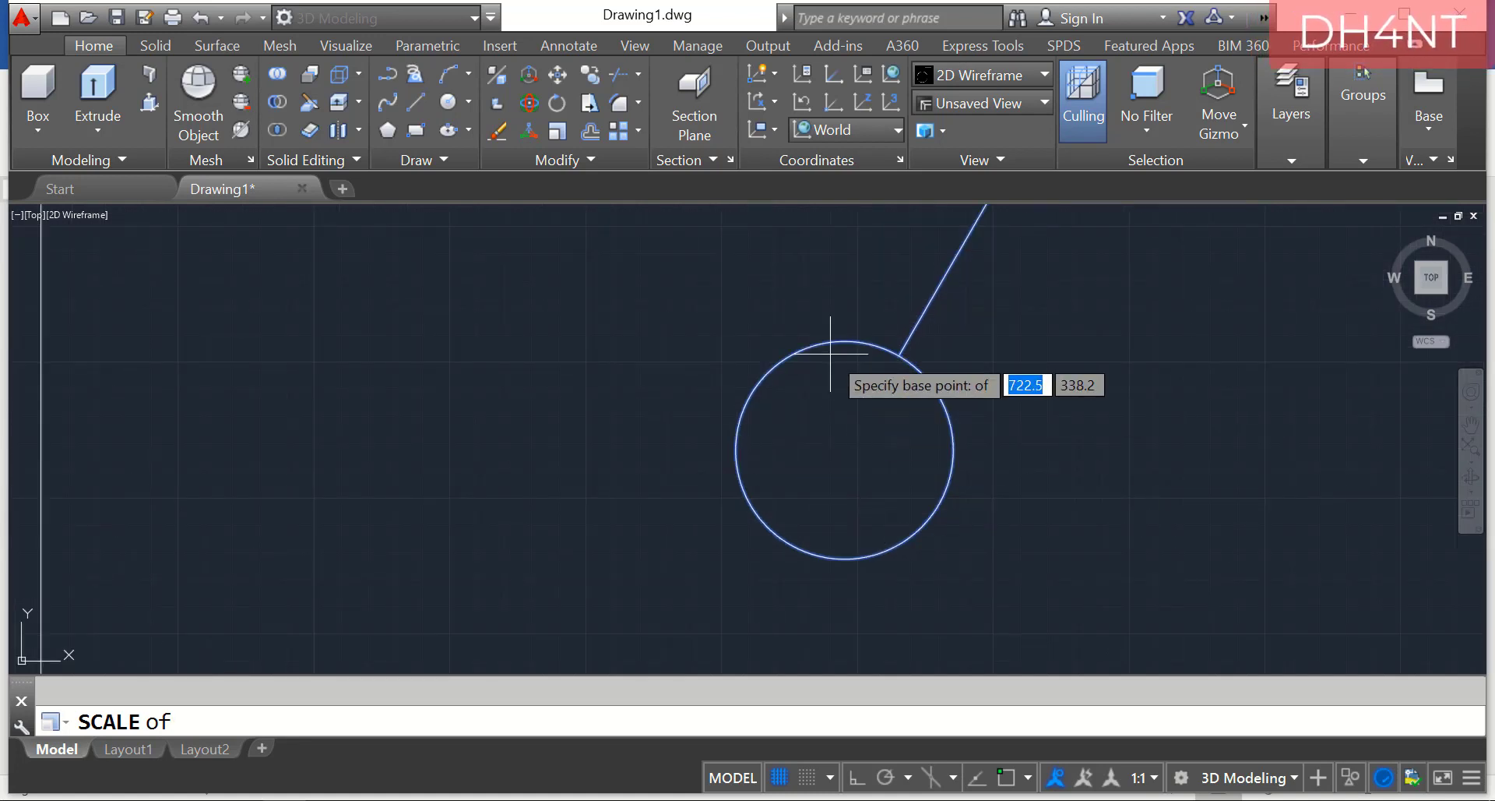
{"action": "left_click", "coordinate": [851, 440]}
{"action": "scroll", "coordinate": [852, 439], "scroll_direction": "down", "scroll_amount": 3}
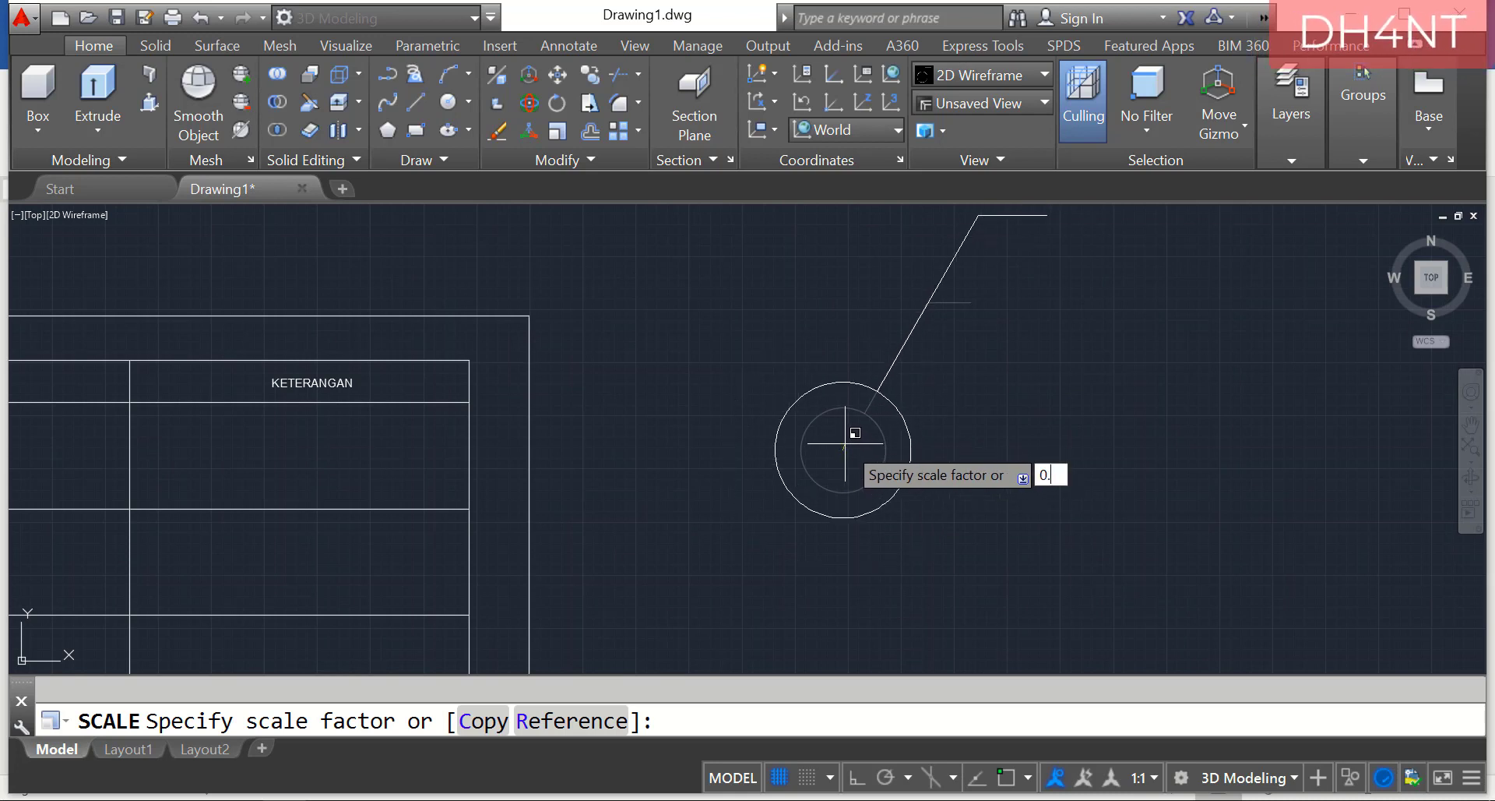
{"action": "key", "text": "Return"}
{"action": "scroll", "coordinate": [845, 442], "scroll_direction": "down", "scroll_amount": 4}
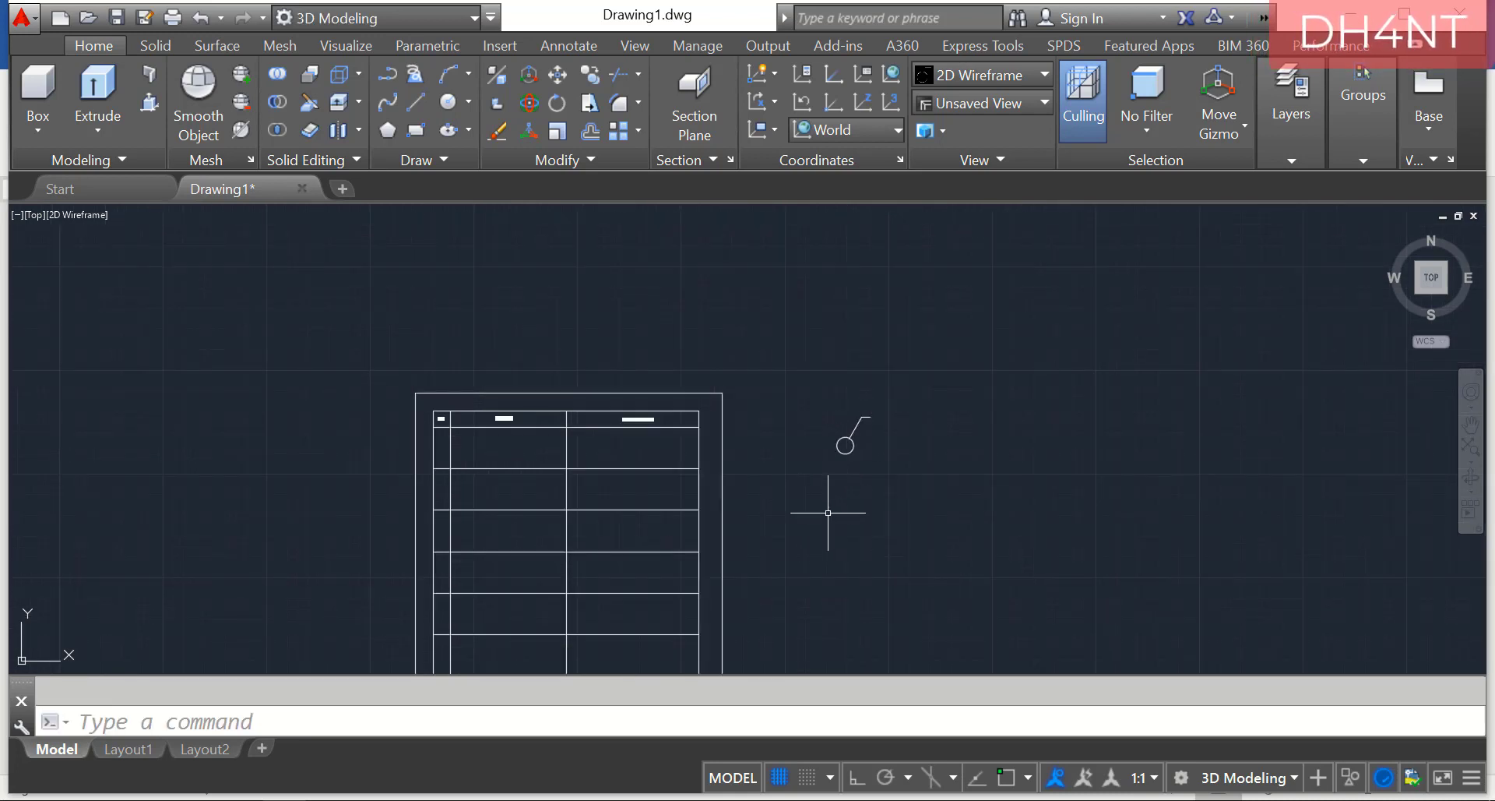
Move the reduced symbol by its circle's centre into the first empty cell of the SIMBOL column.
{"action": "type", "text": "m"}
{"action": "key", "text": "space"}
{"action": "scroll", "coordinate": [853, 428], "scroll_direction": "up", "scroll_amount": 4}
{"action": "mouse_move", "coordinate": [823, 362]}
{"action": "left_mouse_down"}
{"action": "mouse_move", "coordinate": [858, 364]}
{"action": "mouse_move", "coordinate": [771, 549]}
{"action": "mouse_move", "coordinate": [811, 337]}
{"action": "left_mouse_up"}
{"action": "key", "text": "space"}
{"action": "type", "text": "cen"}
{"action": "key", "text": "space"}
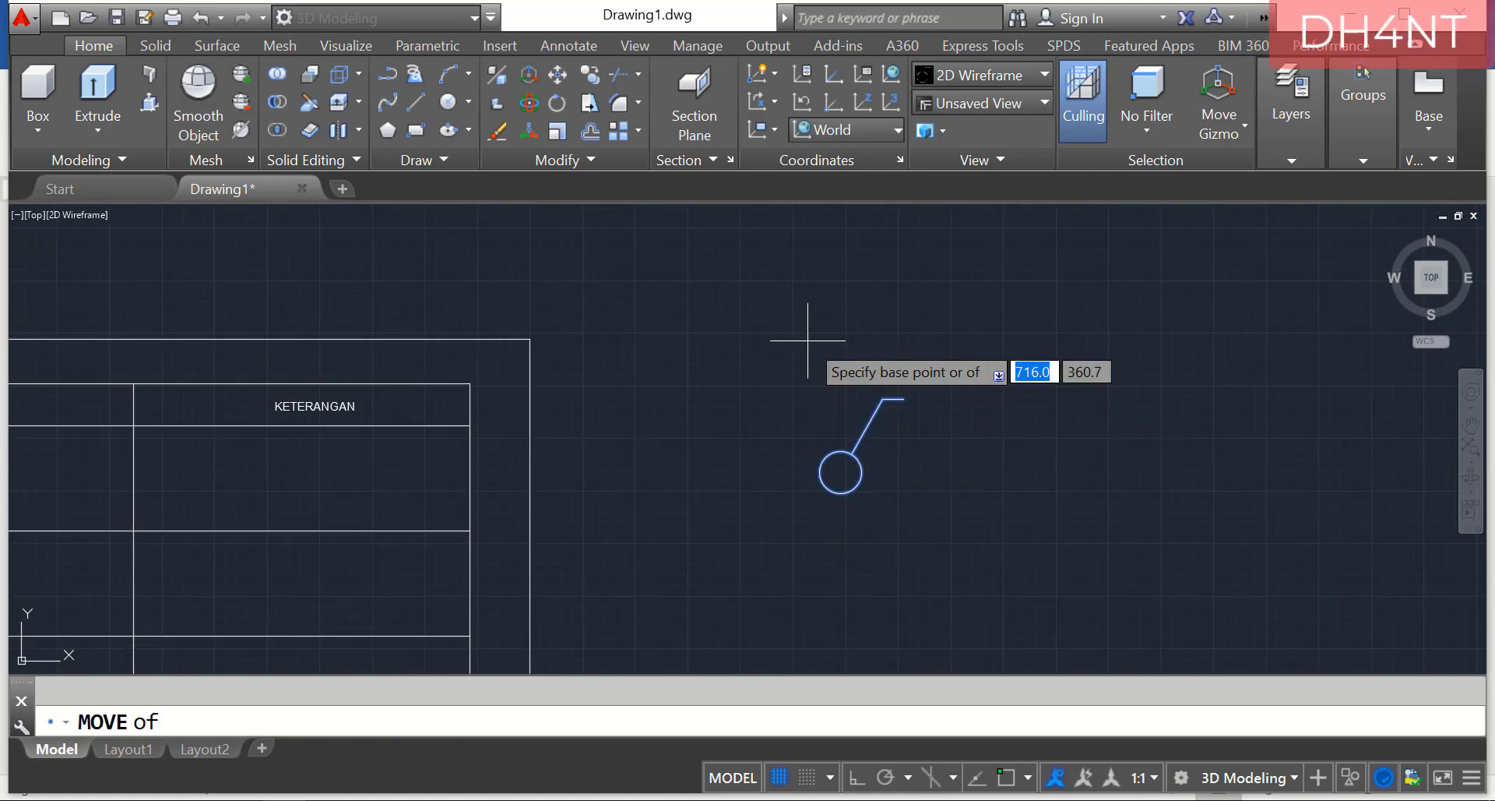
{"action": "left_click", "coordinate": [840, 472]}
{"action": "scroll", "coordinate": [840, 472], "scroll_direction": "down", "scroll_amount": 4}
{"action": "scroll", "coordinate": [639, 460], "scroll_direction": "up", "scroll_amount": 4}
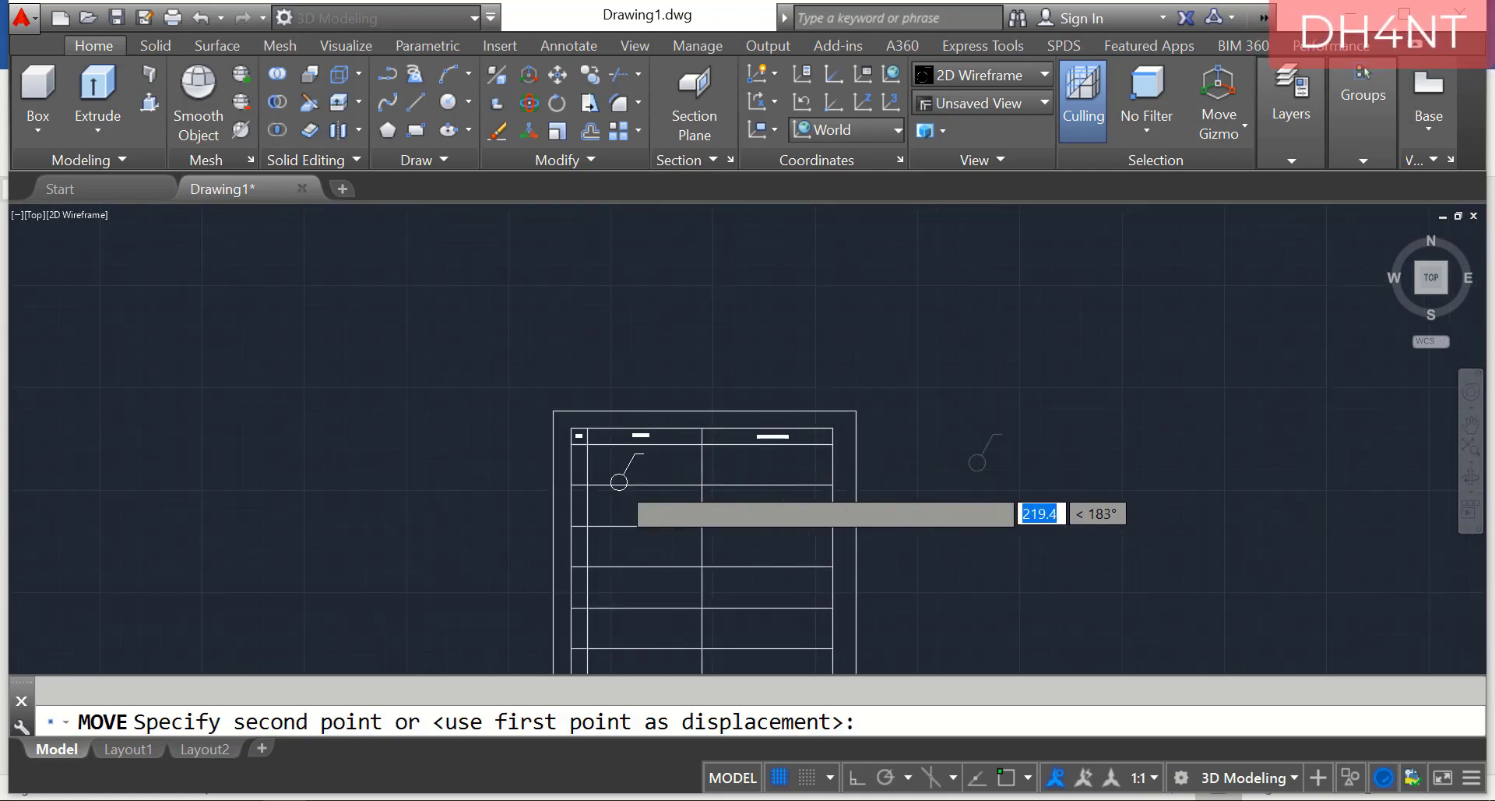
{"action": "left_click", "coordinate": [642, 464]}
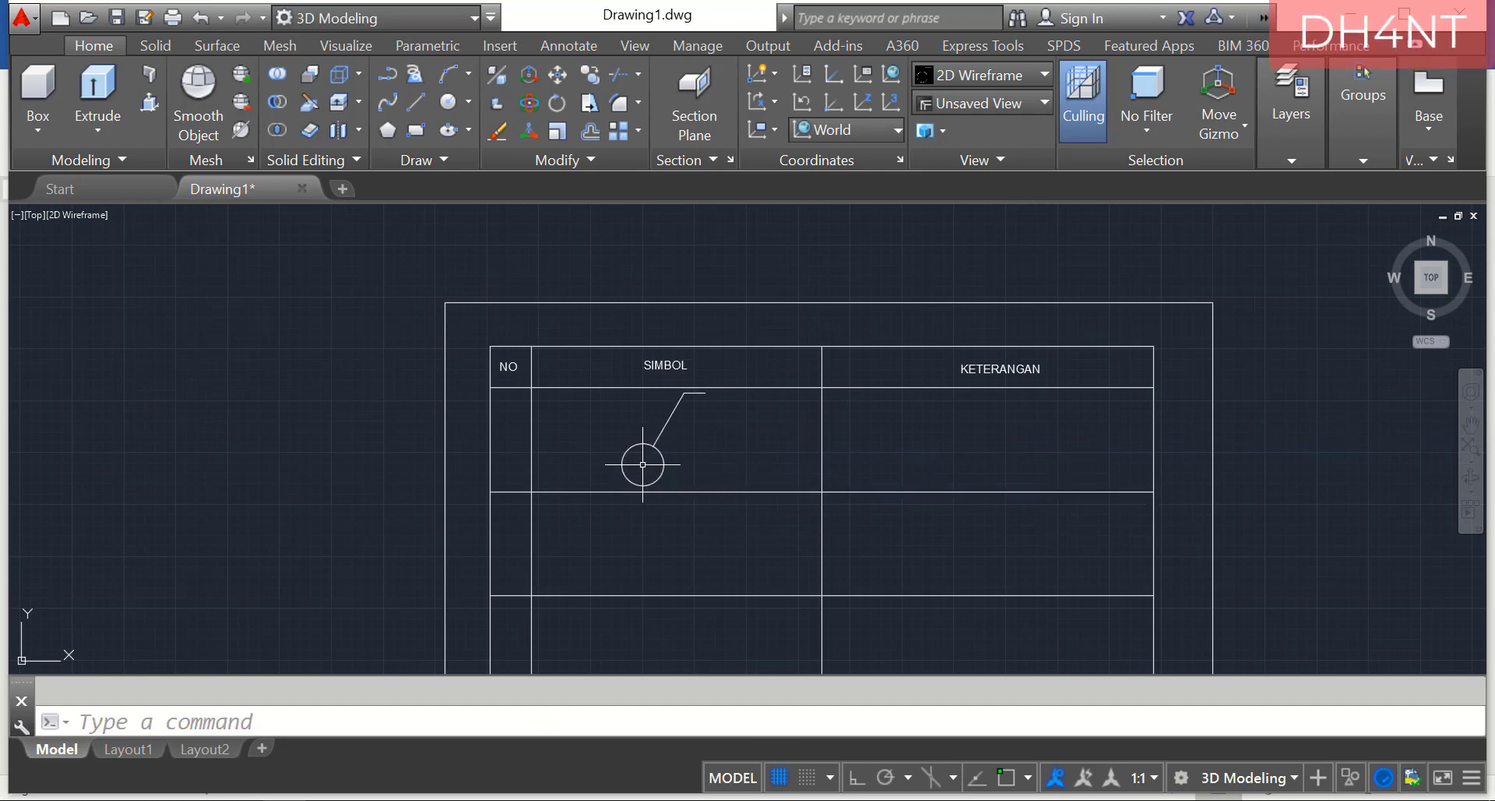
Add the centre-justified text "Saklar Tunggal", height 2 and rotation 0, in the first cell under KETERANGAN.
{"action": "type", "text": "TE"}
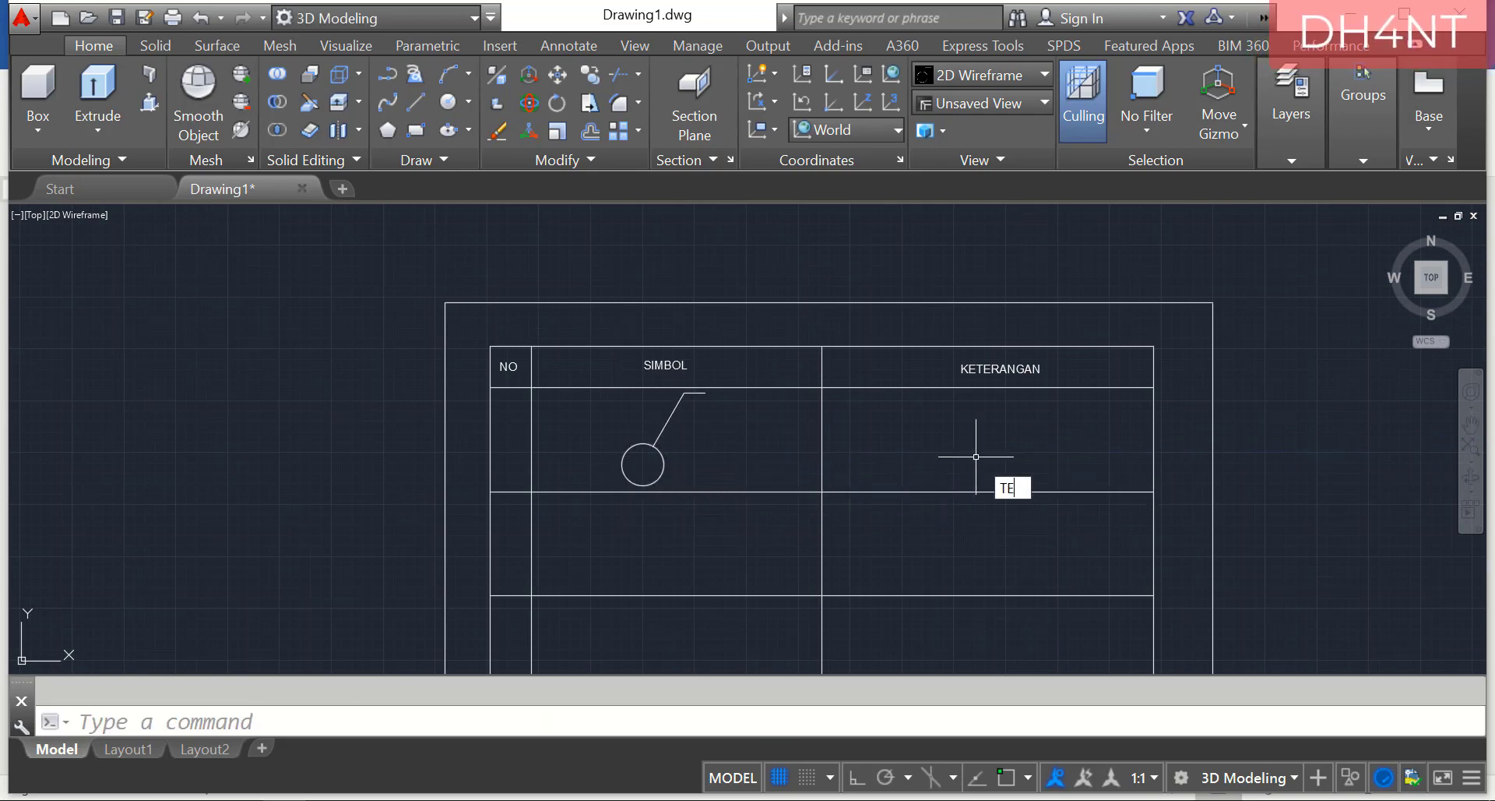
{"action": "type", "text": "XT"}
{"action": "key", "text": "Return"}
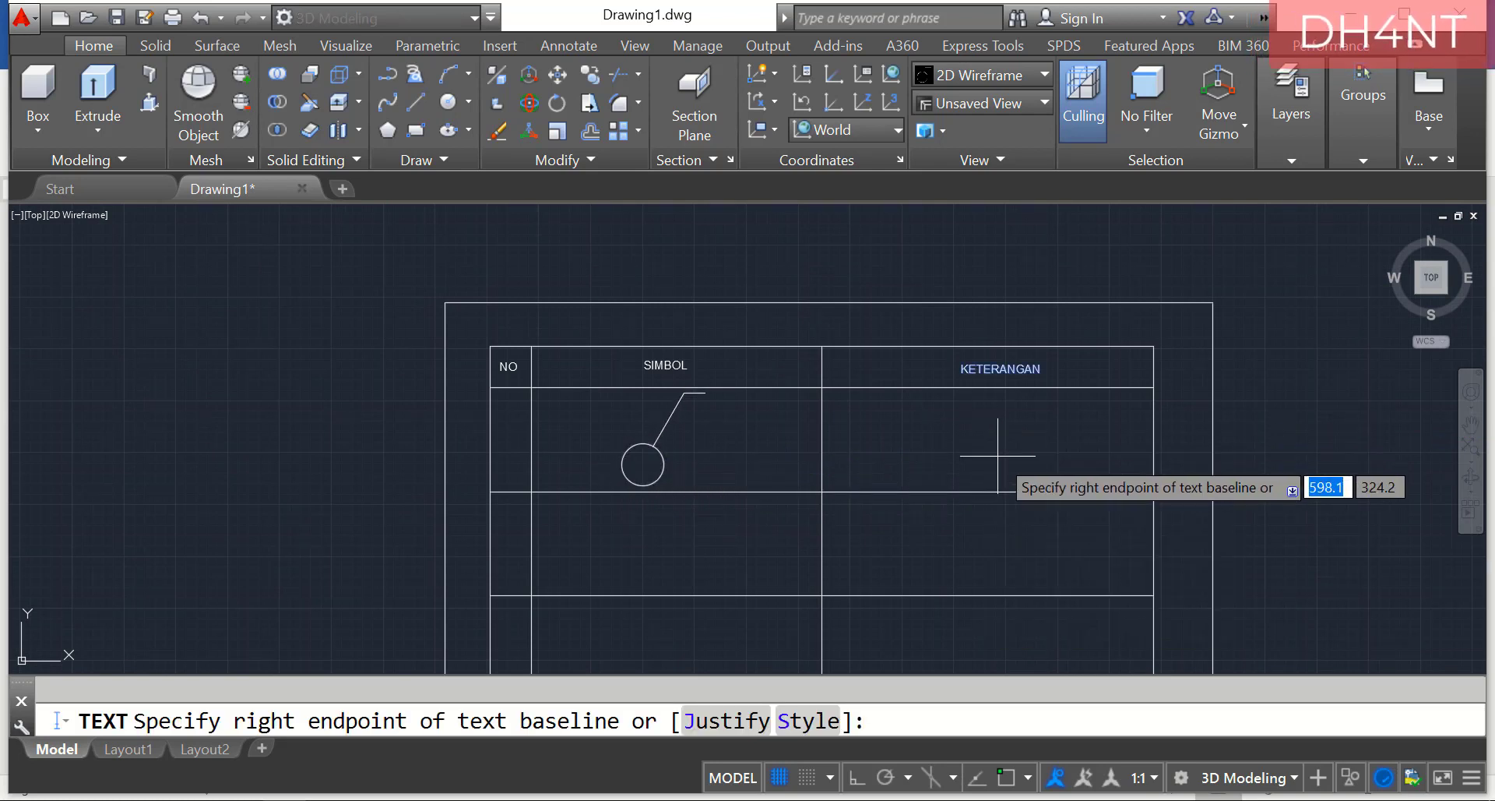
{"action": "type", "text": "j"}
{"action": "key", "text": "Return"}
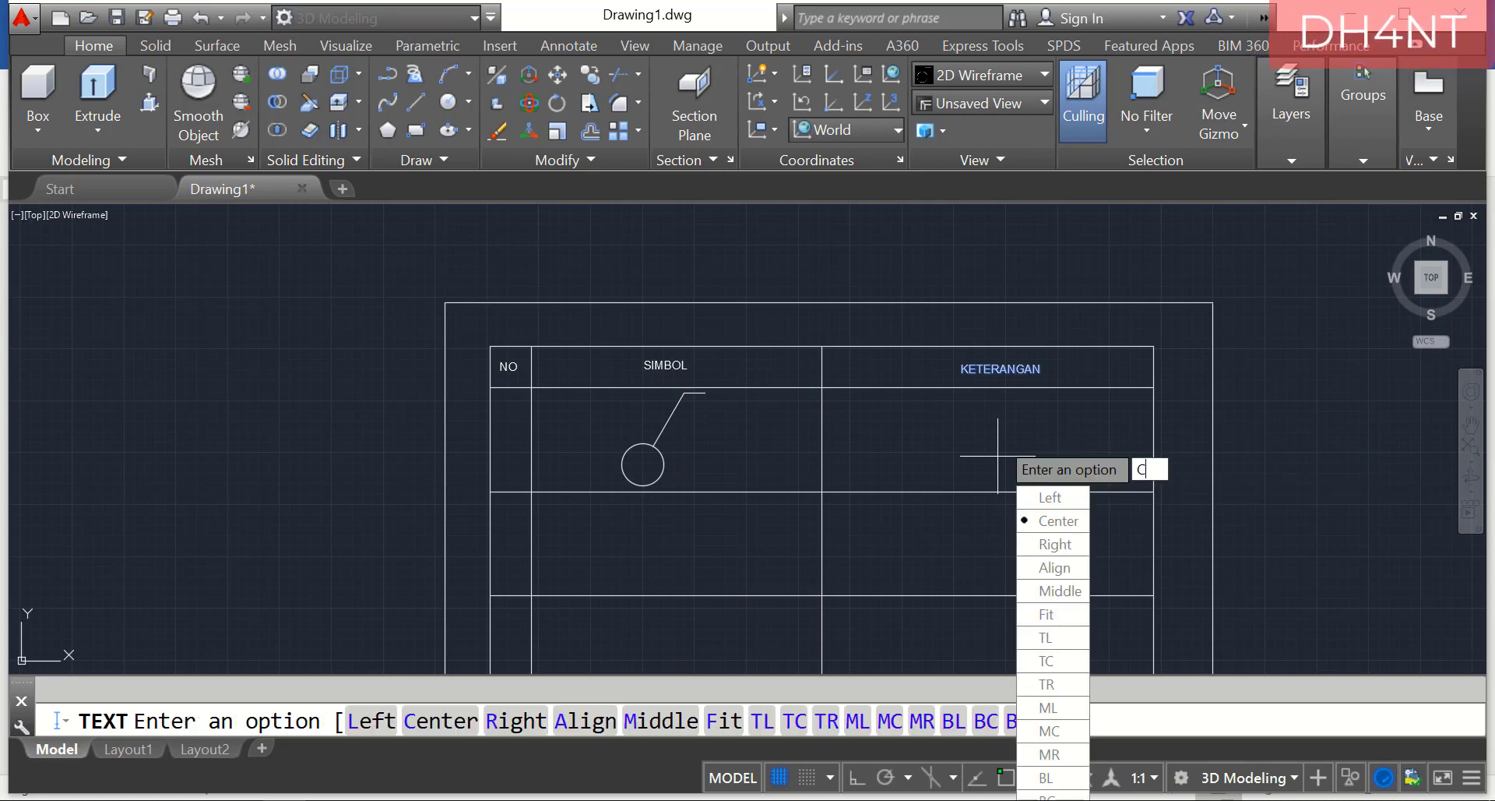
{"action": "type", "text": "C"}
{"action": "key", "text": "Return"}
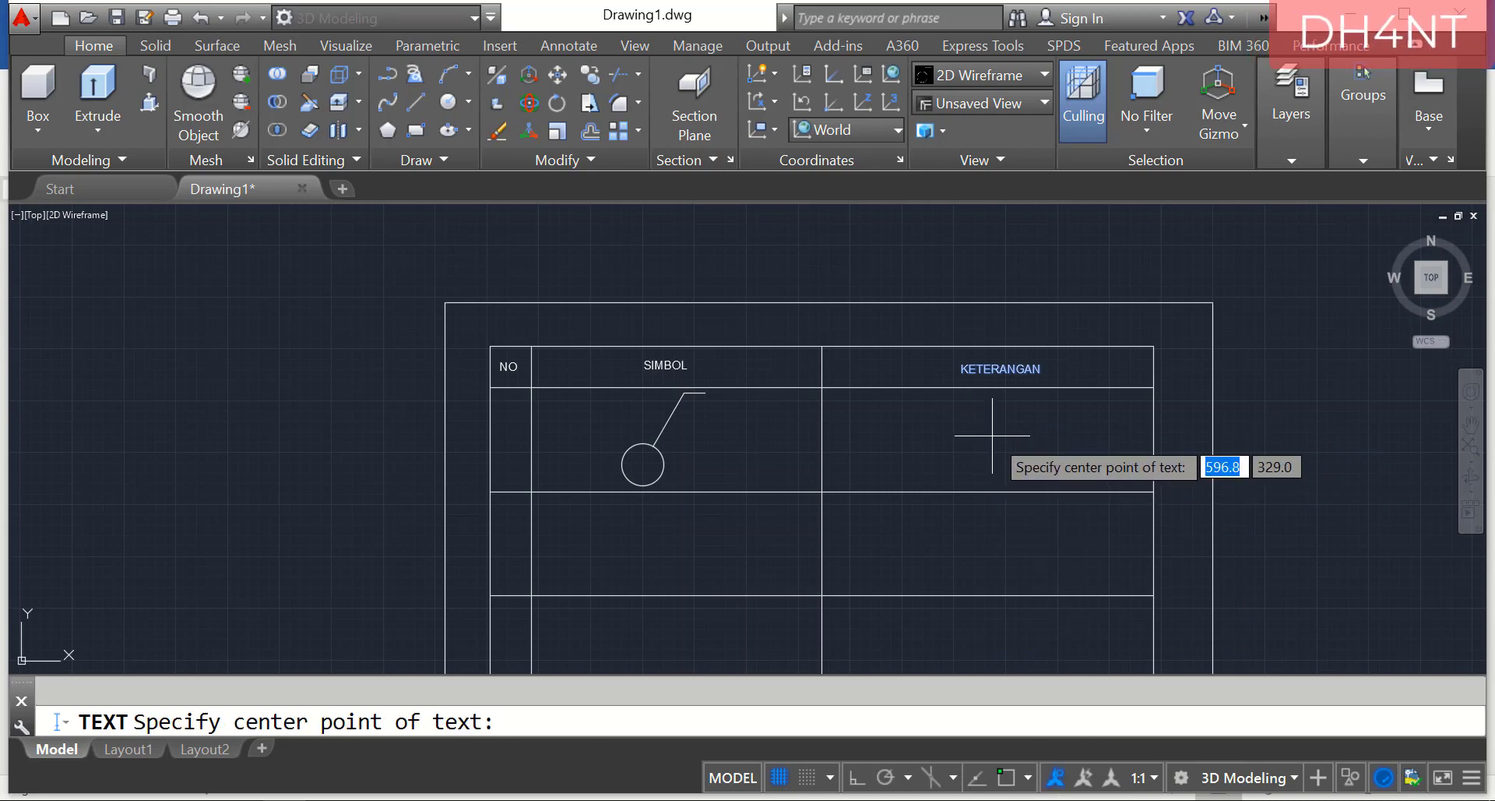
{"action": "left_click", "coordinate": [998, 440]}
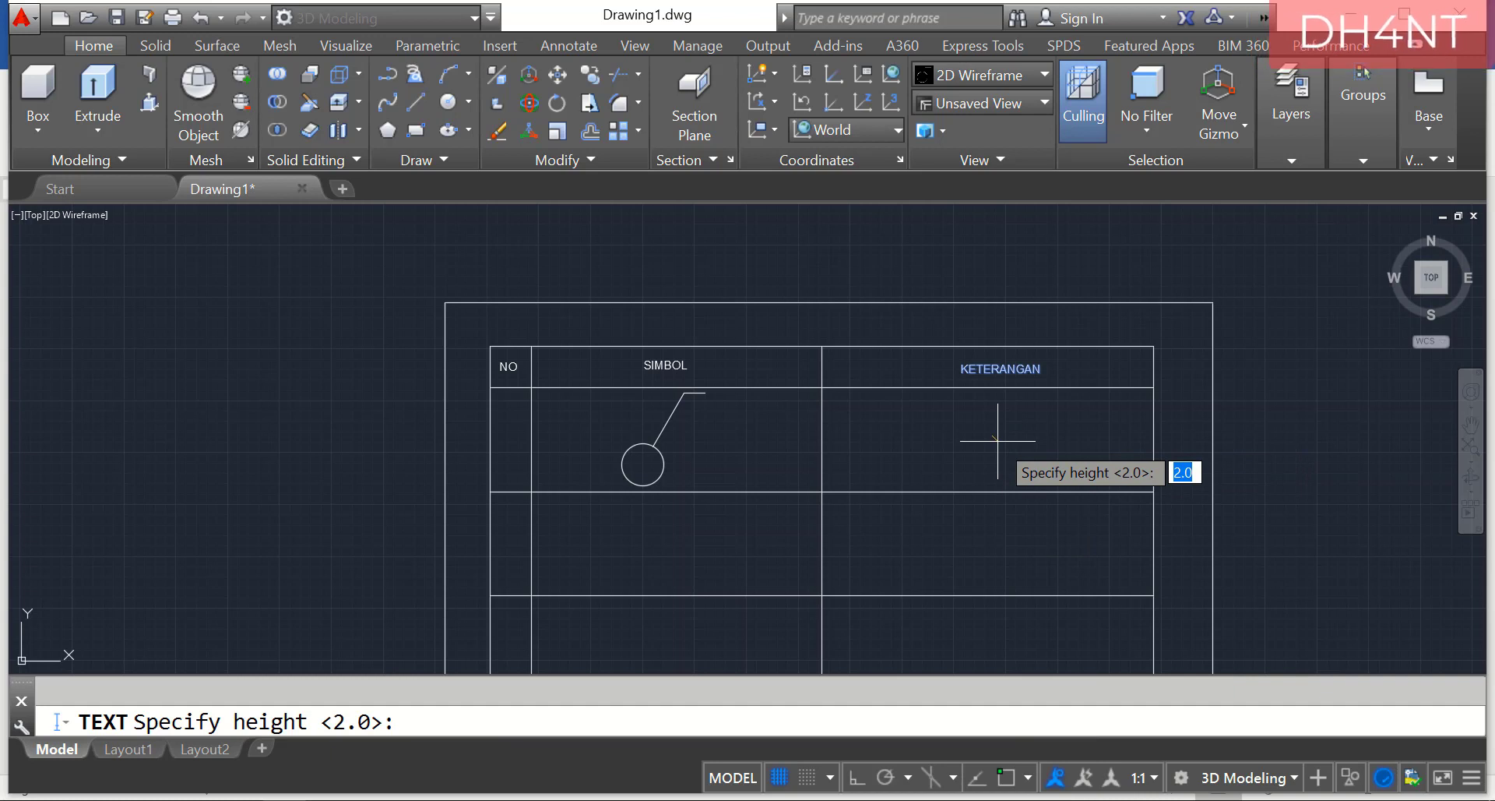
{"action": "type", "text": "2"}
{"action": "key", "text": "Return"}
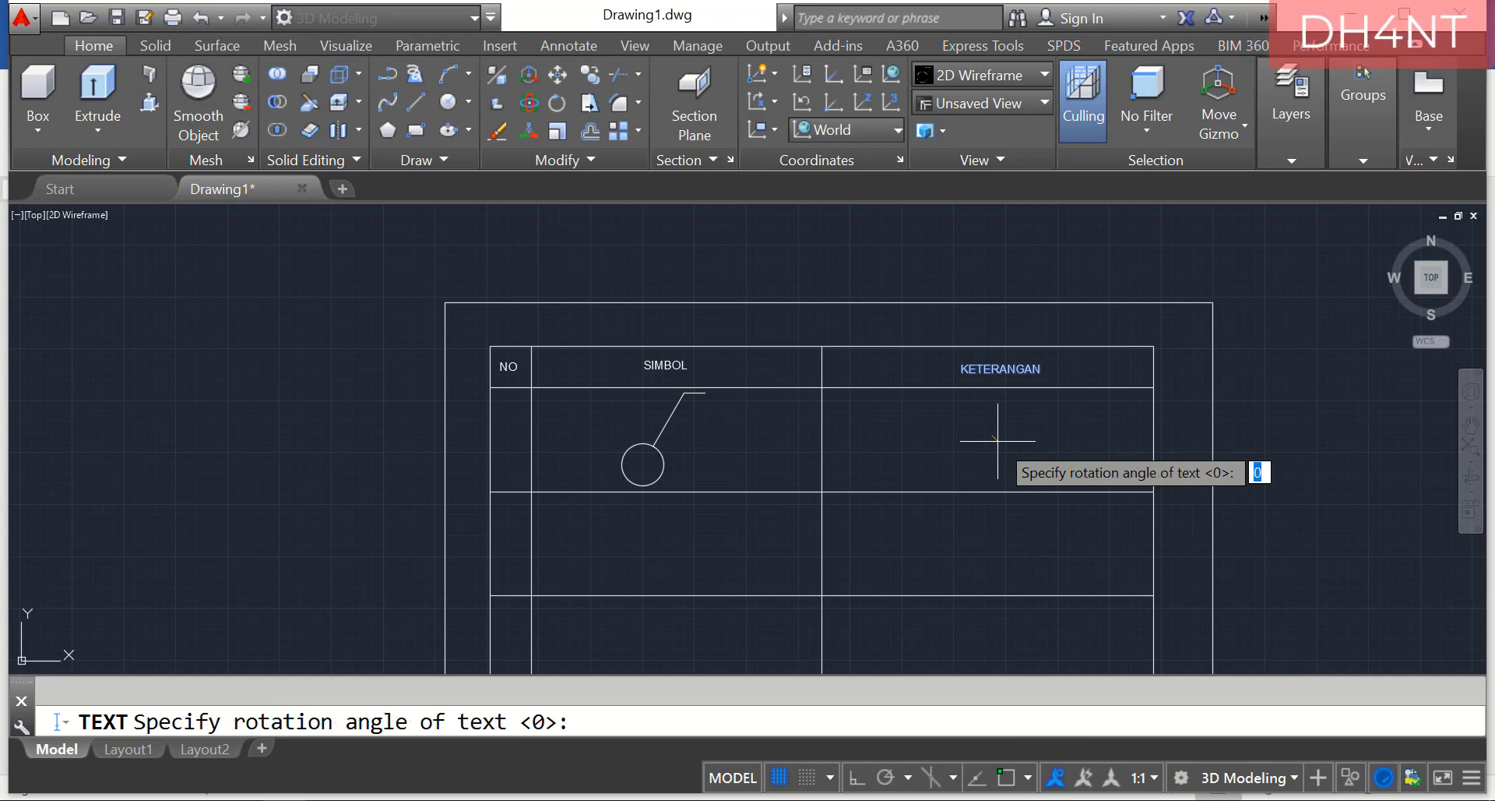
{"action": "key", "text": "Return"}
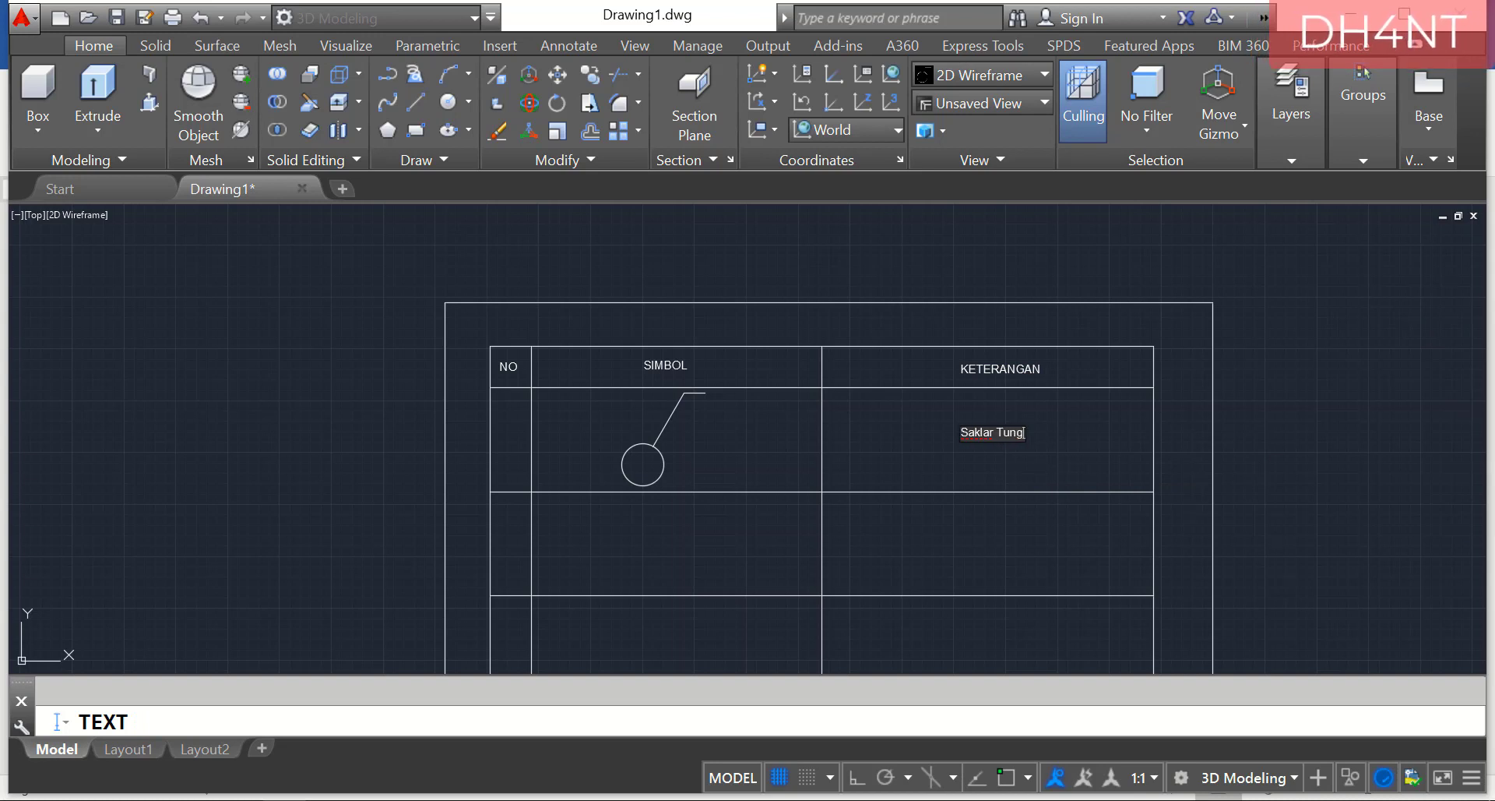
{"action": "type", "text": "Saklar Tunggal"}
{"action": "key", "text": "Return"}
{"action": "key", "text": "Return"}
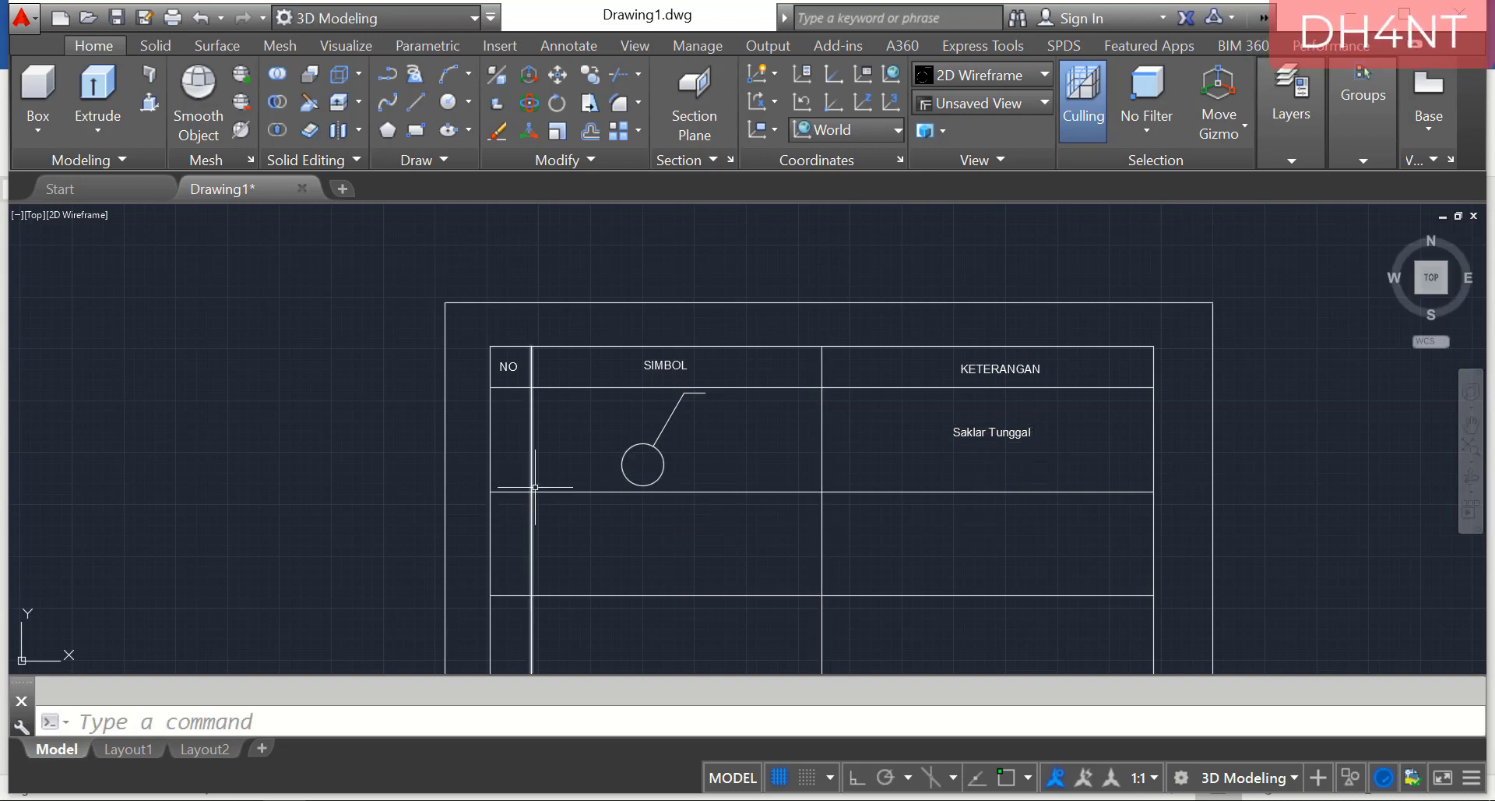
Add the centre-justified text "1", height 2 and rotation 0, in the first cell under NO.
{"action": "type", "text": "text"}
{"action": "key", "text": "Return"}
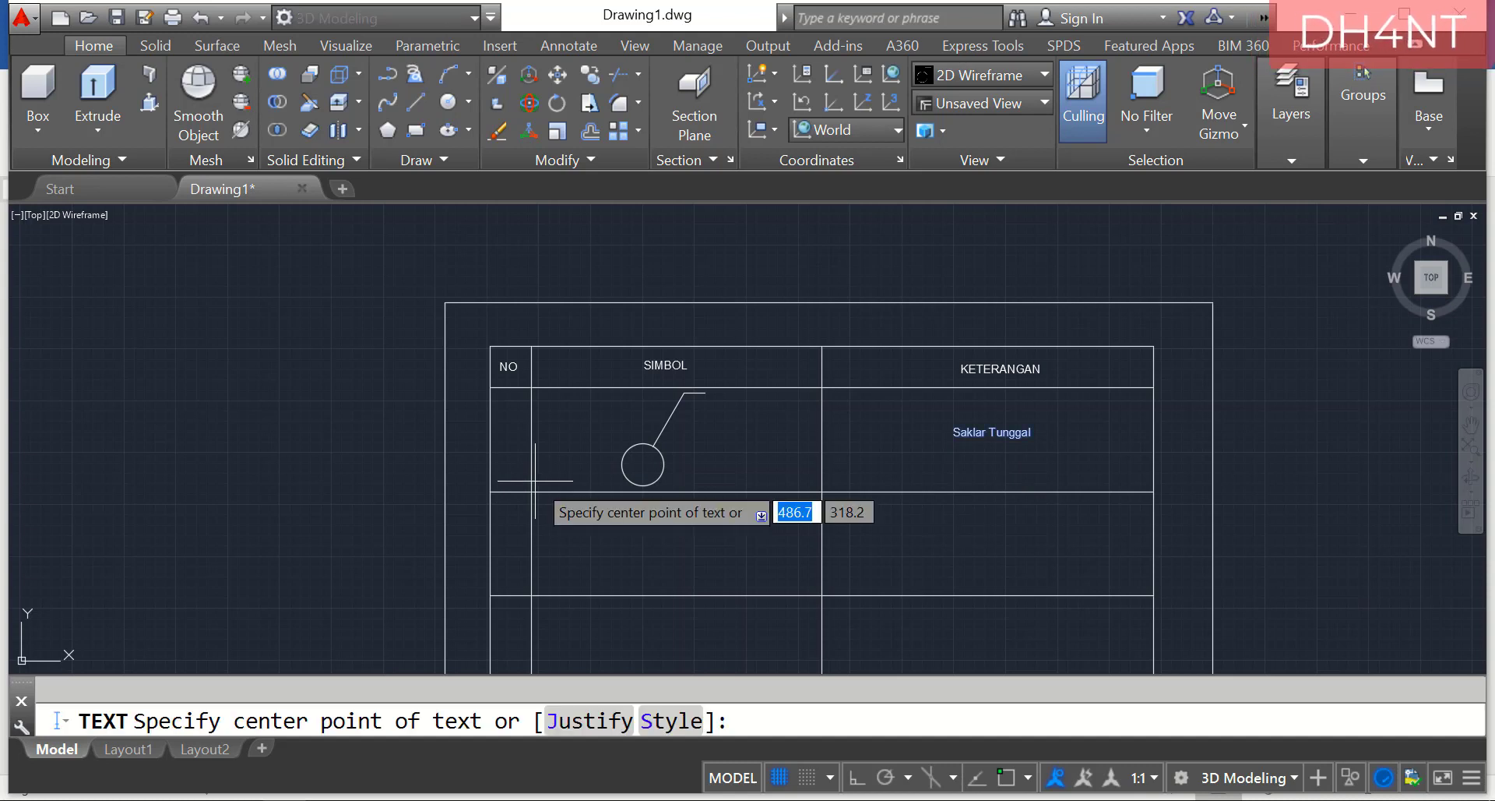
{"action": "type", "text": "j"}
{"action": "key", "text": "Return"}
{"action": "type", "text": "c"}
{"action": "key", "text": "Return"}
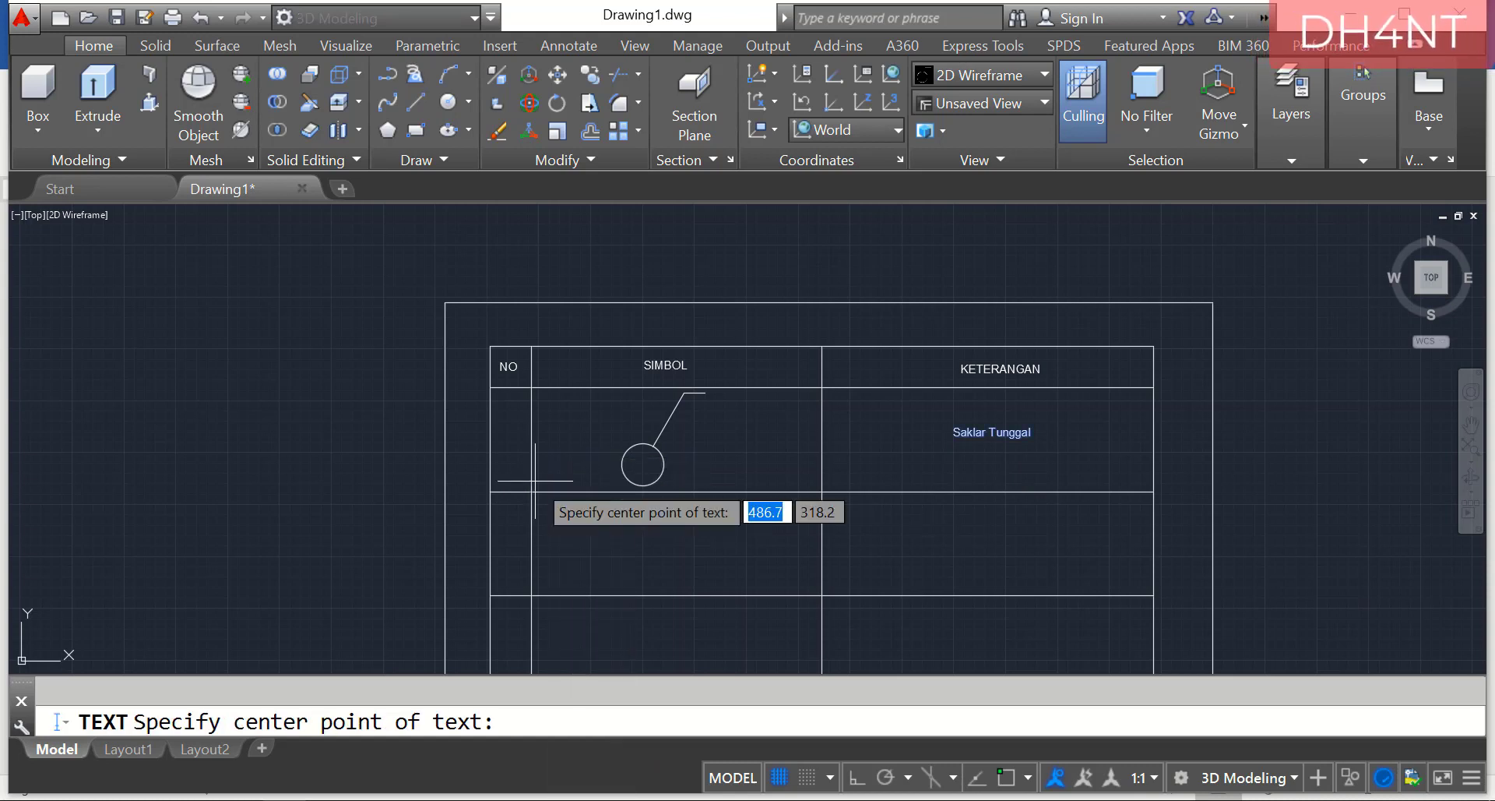
{"action": "left_click", "coordinate": [511, 447]}
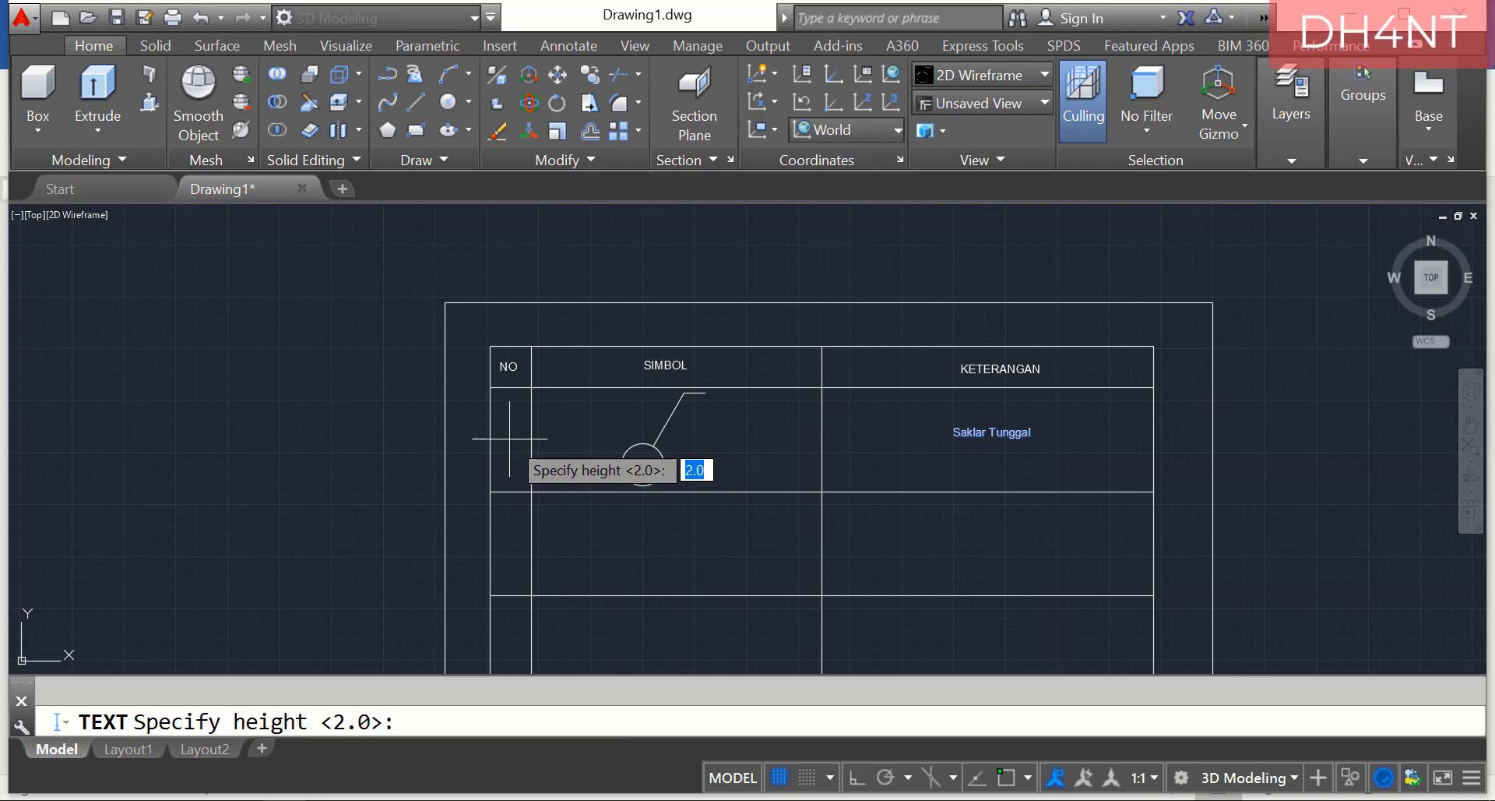
{"action": "key", "text": "Return"}
{"action": "key", "text": "Return"}
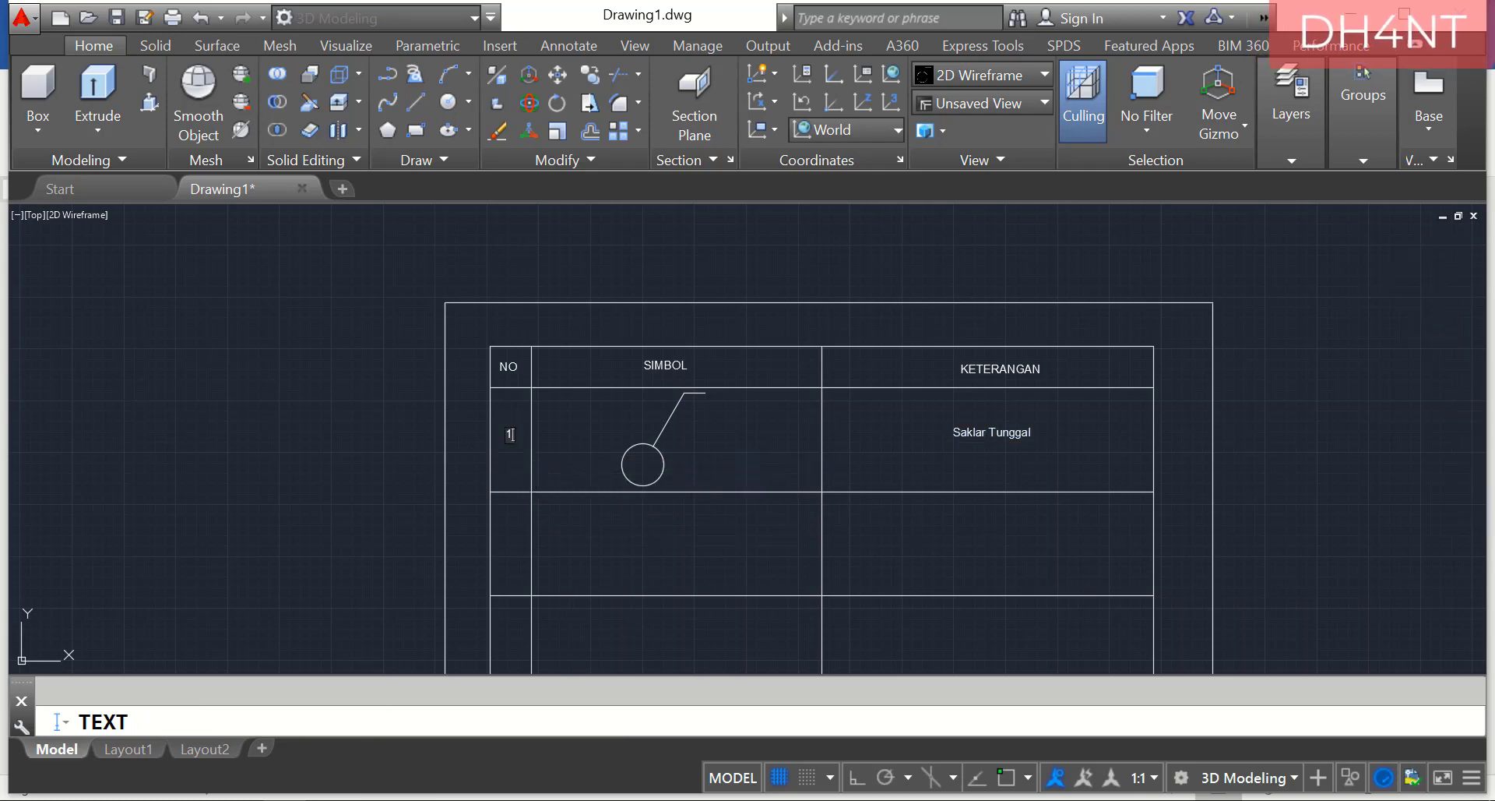
{"action": "key", "text": "Return"}
{"action": "key", "text": "Return"}
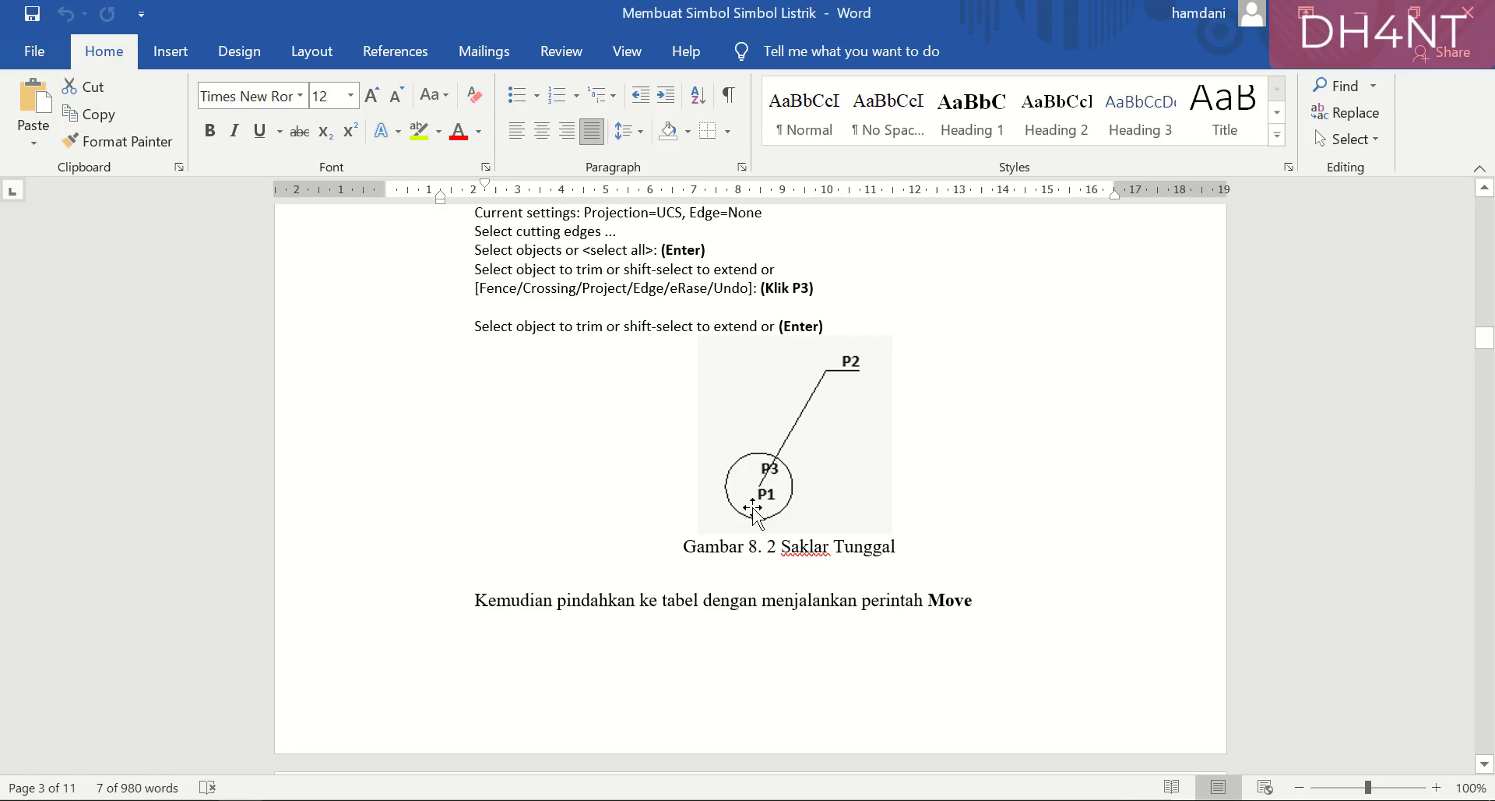
Switch to Word and review the Move, Scale and Text instructions, the finished table figure and the start of section b, Simbol Saklar Tukar.
{"action": "scroll", "coordinate": [754, 497], "scroll_direction": "down", "scroll_amount": 6}
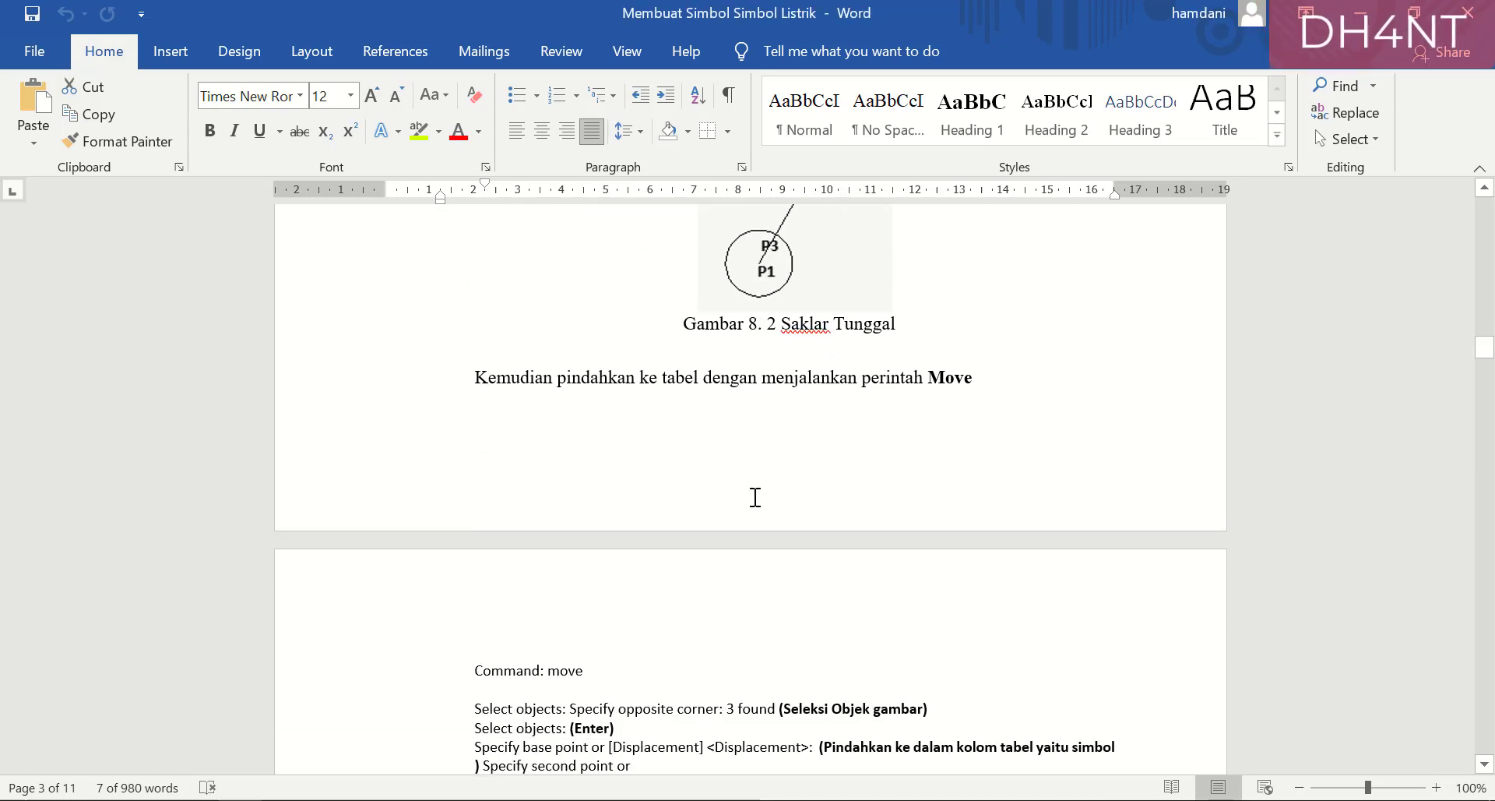
{"action": "scroll", "coordinate": [755, 497], "scroll_direction": "down", "scroll_amount": 10}
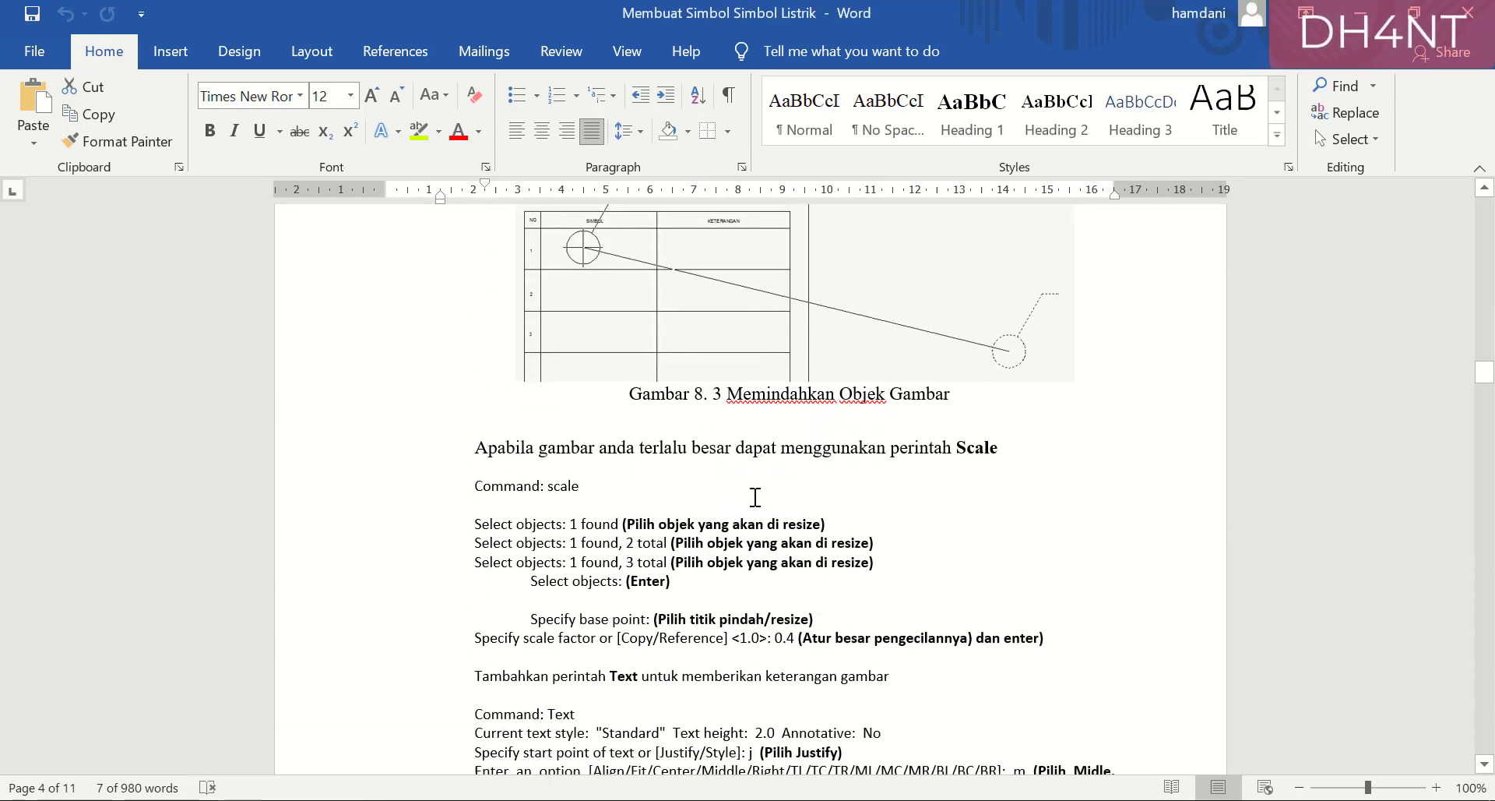
{"action": "scroll", "coordinate": [853, 467], "scroll_direction": "down", "scroll_amount": 7}
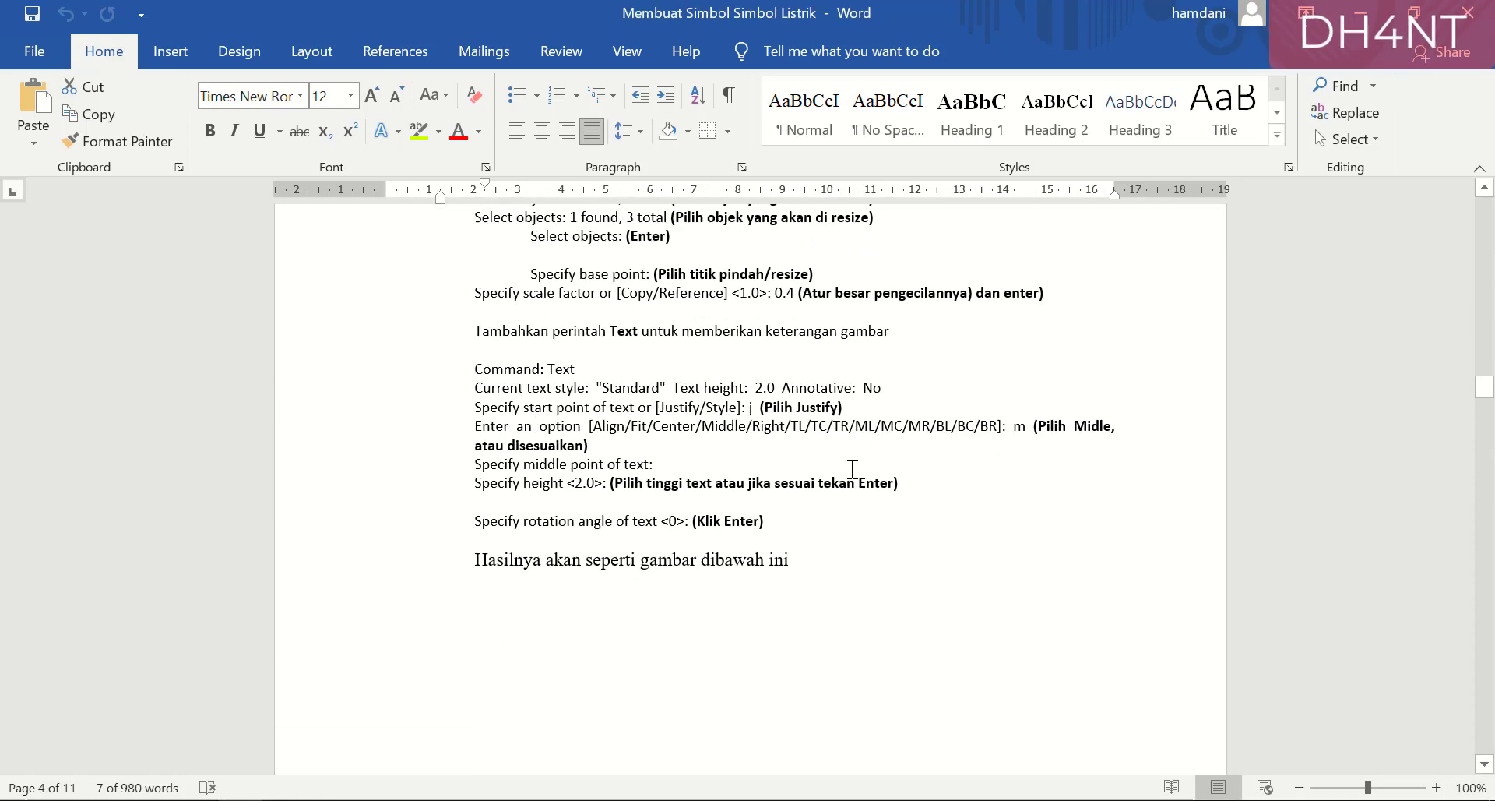
{"action": "scroll", "coordinate": [853, 469], "scroll_direction": "up", "scroll_amount": 3}
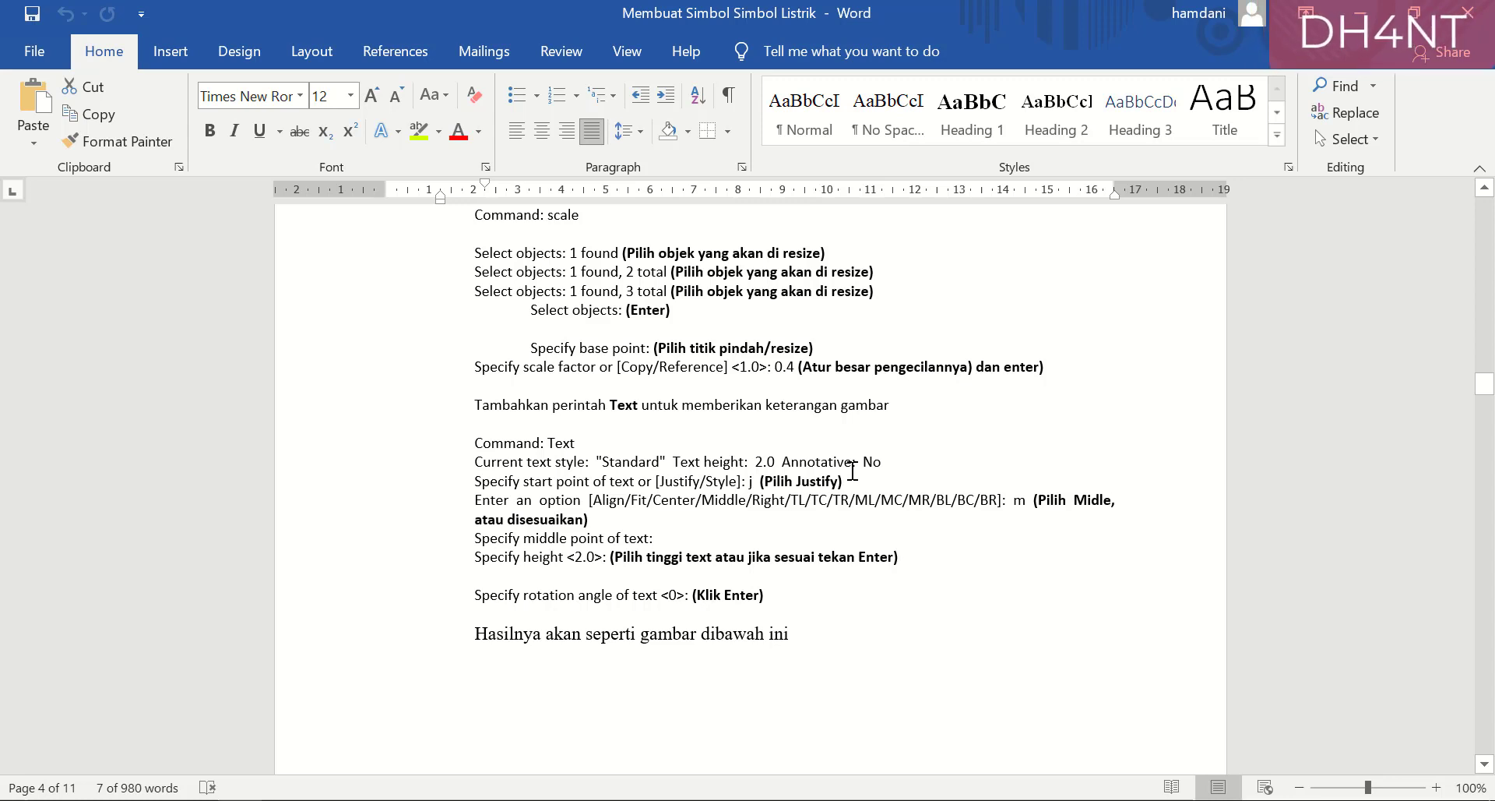
{"action": "scroll", "coordinate": [852, 471], "scroll_direction": "down", "scroll_amount": 7}
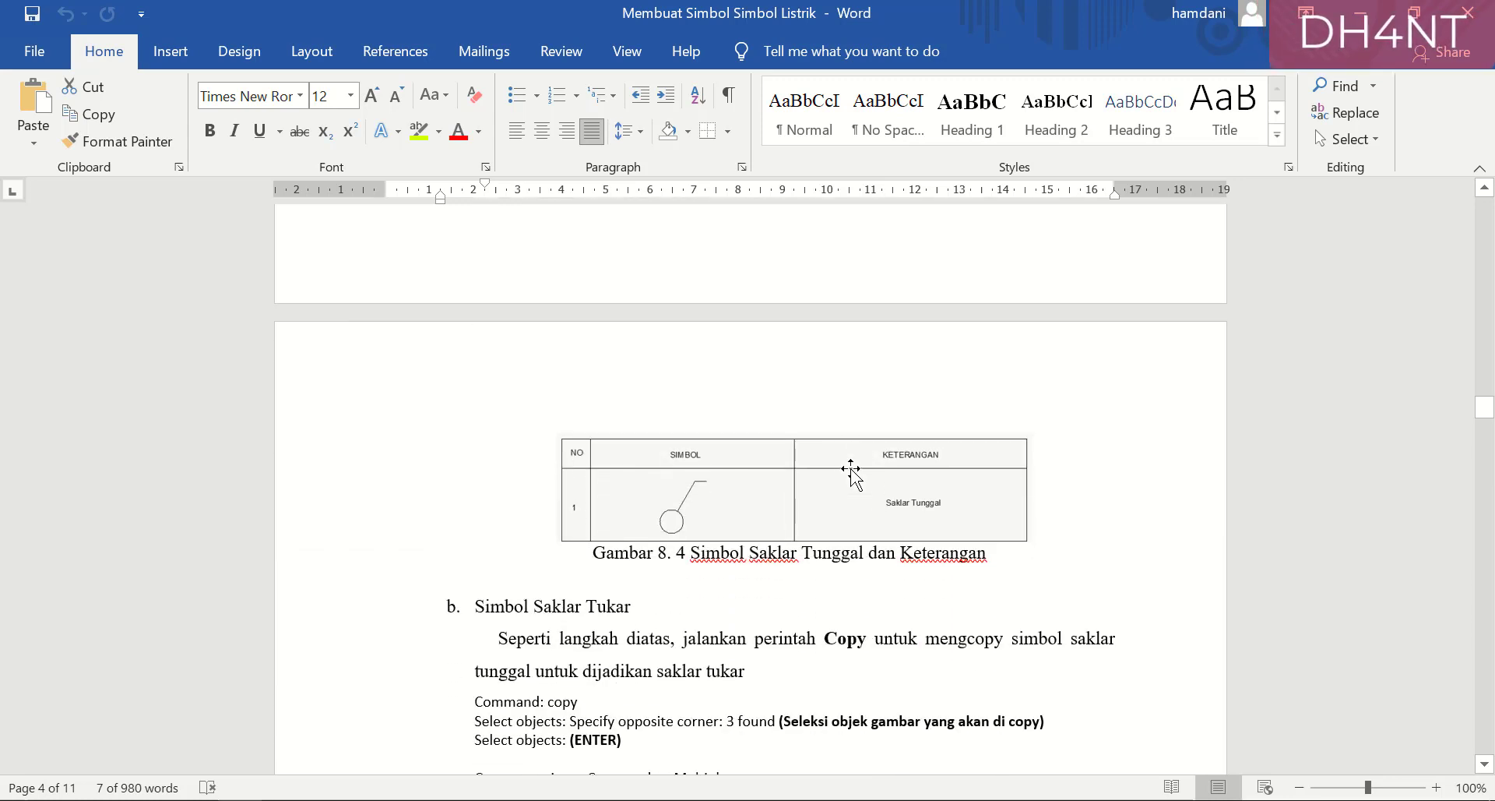
{"action": "scroll", "coordinate": [852, 472], "scroll_direction": "down", "scroll_amount": 2}
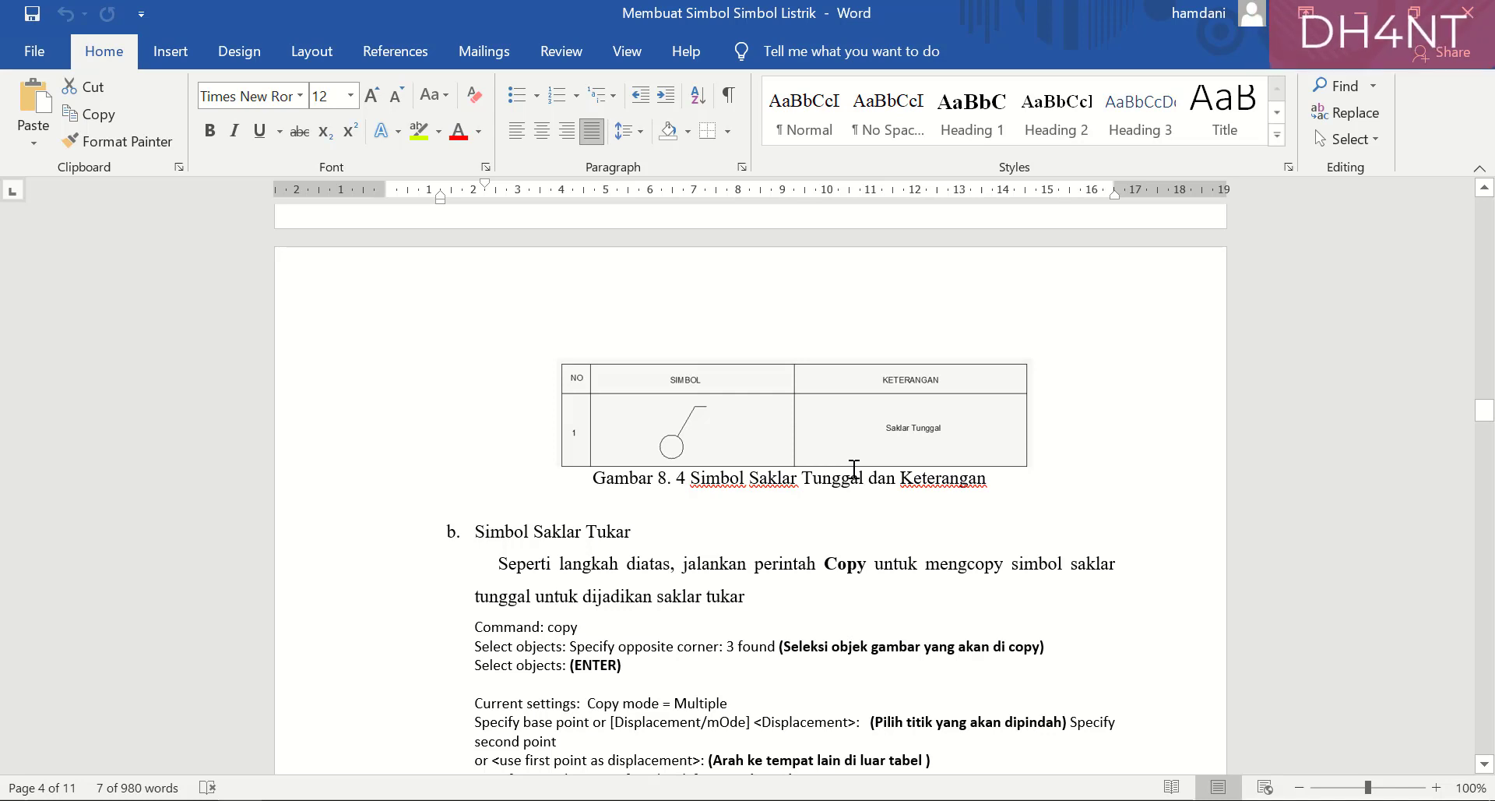
Following the Copy section in Word, copy the single-switch symbol in AutoCAD by its circle's centre to the empty area outside the table.
{"action": "scroll", "coordinate": [849, 475], "scroll_direction": "down", "scroll_amount": 2}
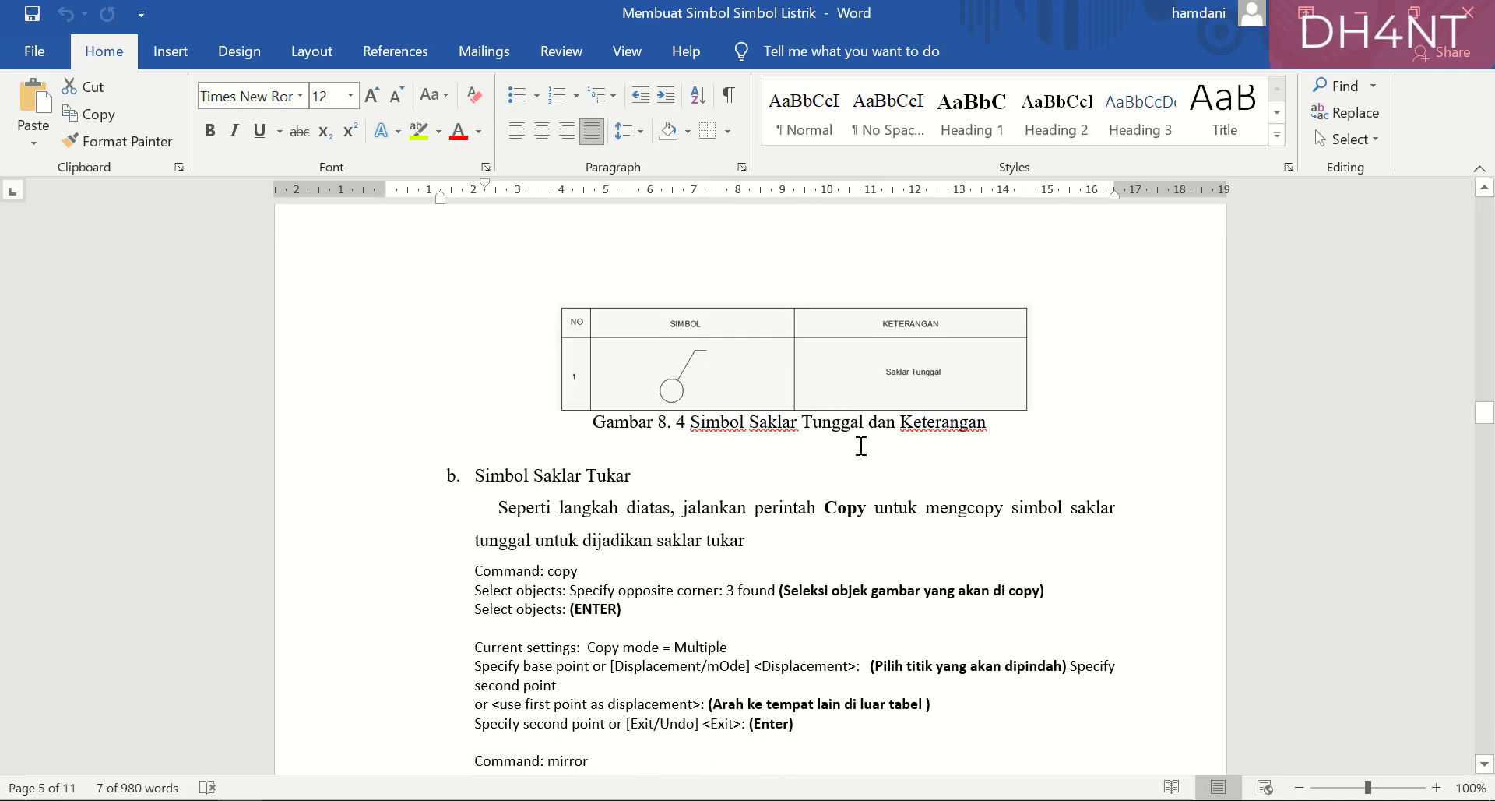
{"action": "scroll", "coordinate": [861, 445], "scroll_direction": "down", "scroll_amount": 3}
{"action": "scroll", "coordinate": [860, 444], "scroll_direction": "up", "scroll_amount": 1}
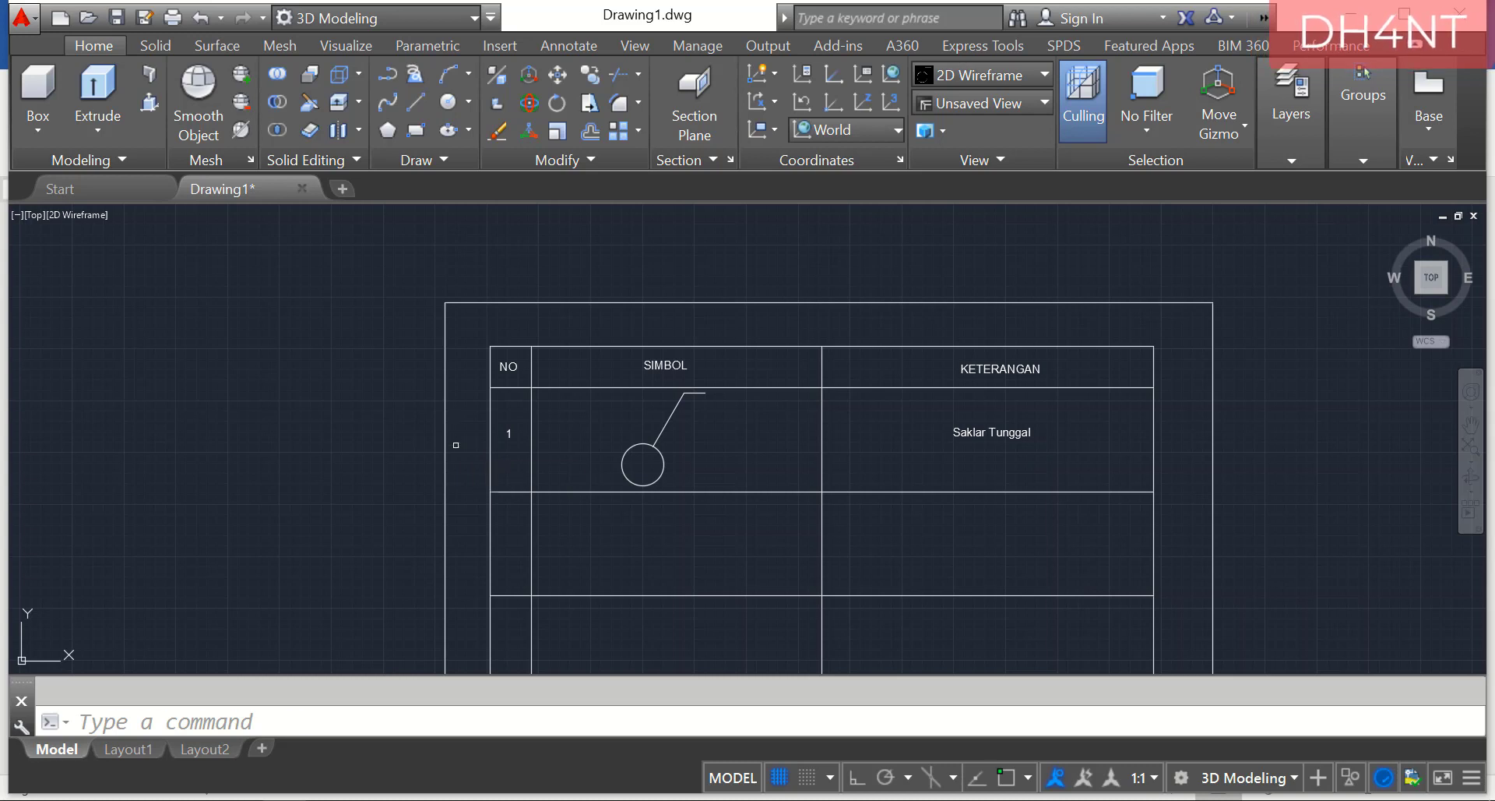
{"action": "type", "text": "co"}
{"action": "key", "text": "Return"}
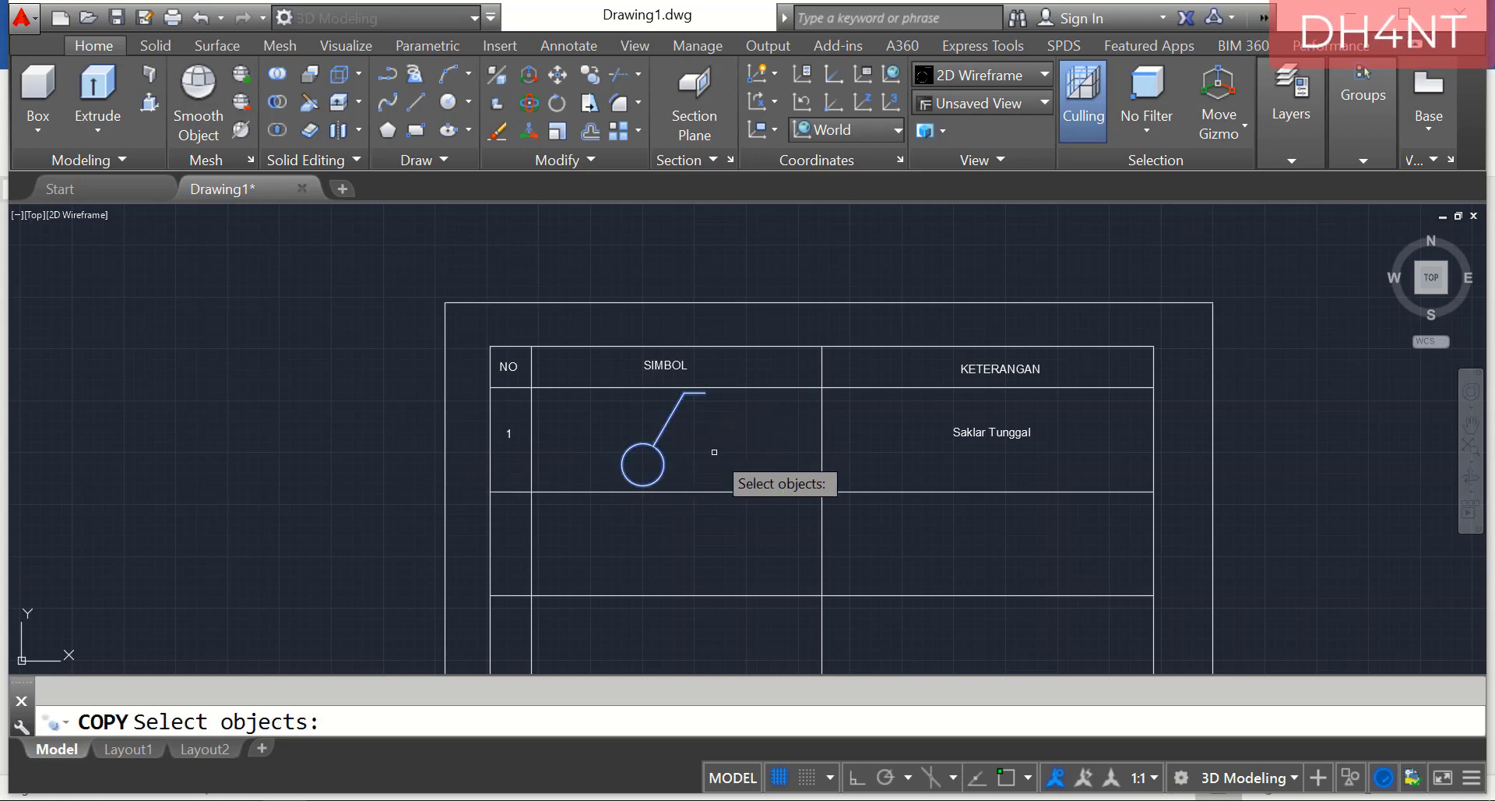
{"action": "key", "text": "Return"}
{"action": "type", "text": "cent"}
{"action": "key", "text": "Return"}
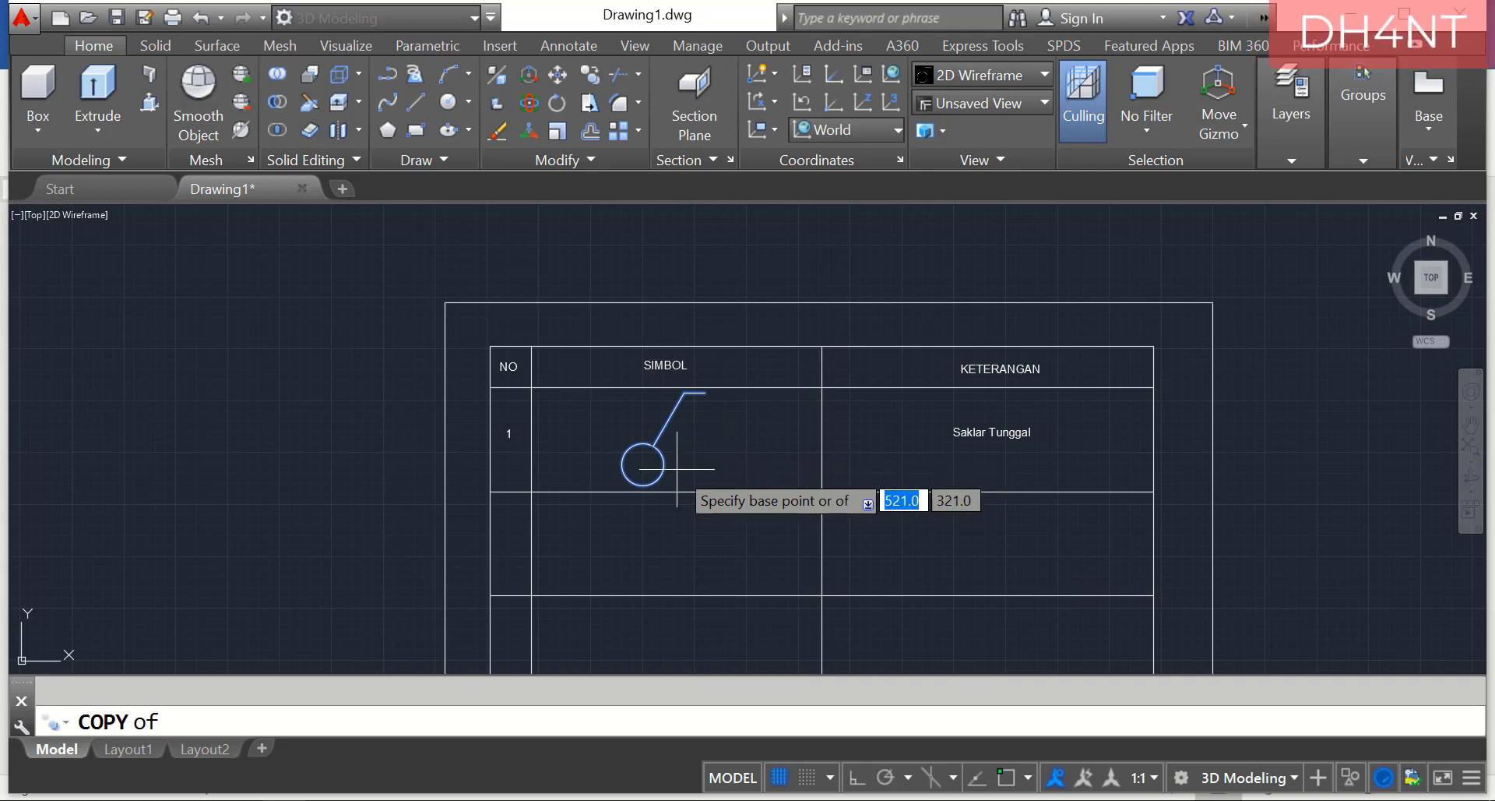
{"action": "left_click", "coordinate": [645, 464]}
{"action": "scroll", "coordinate": [653, 455], "scroll_direction": "down", "scroll_amount": 3}
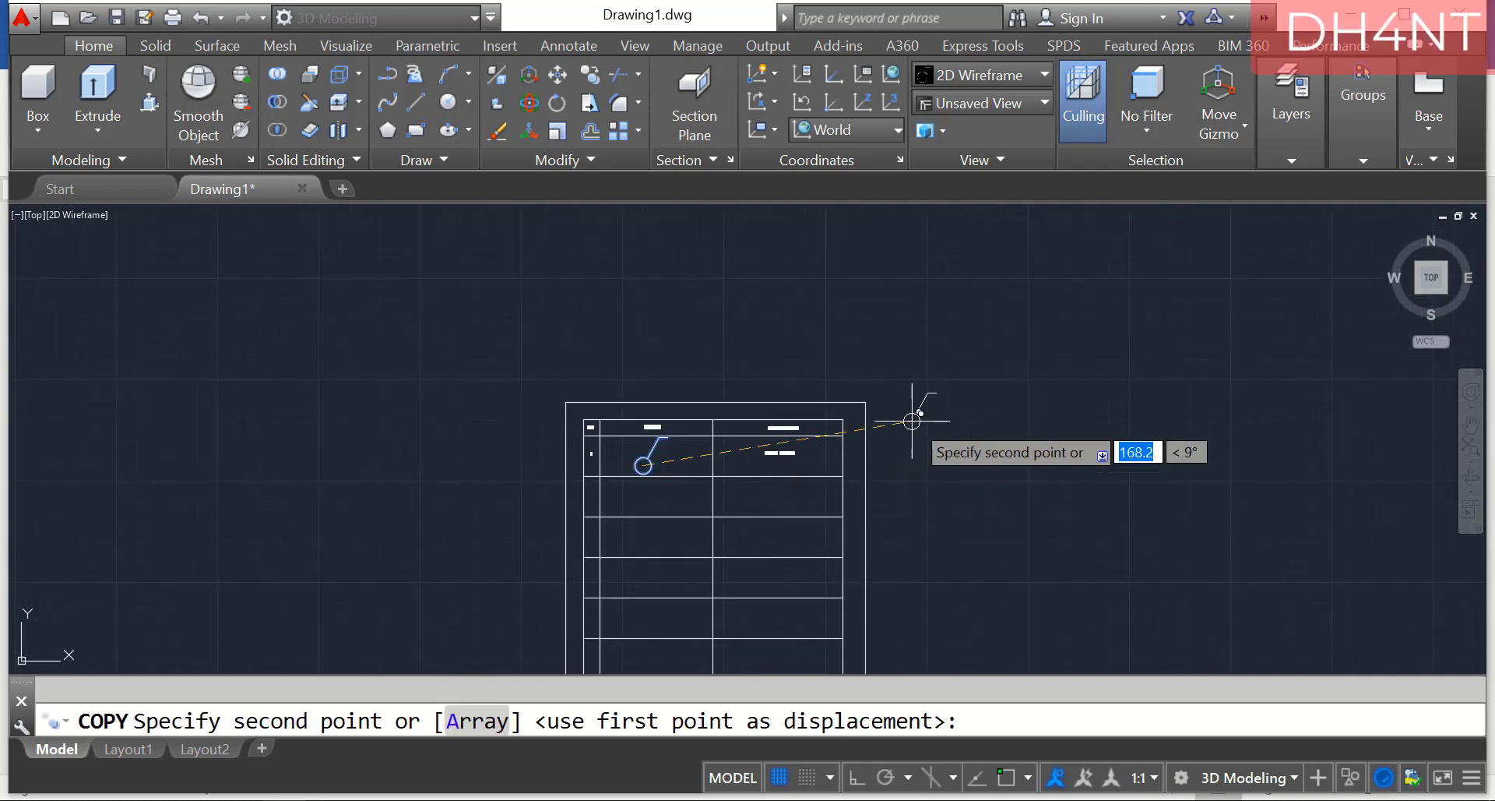
{"action": "left_click", "coordinate": [1024, 438]}
{"action": "scroll", "coordinate": [1141, 444], "scroll_direction": "up", "scroll_amount": 3}
{"action": "scroll", "coordinate": [965, 516], "scroll_direction": "up", "scroll_amount": 2}
{"action": "key", "text": "Return"}
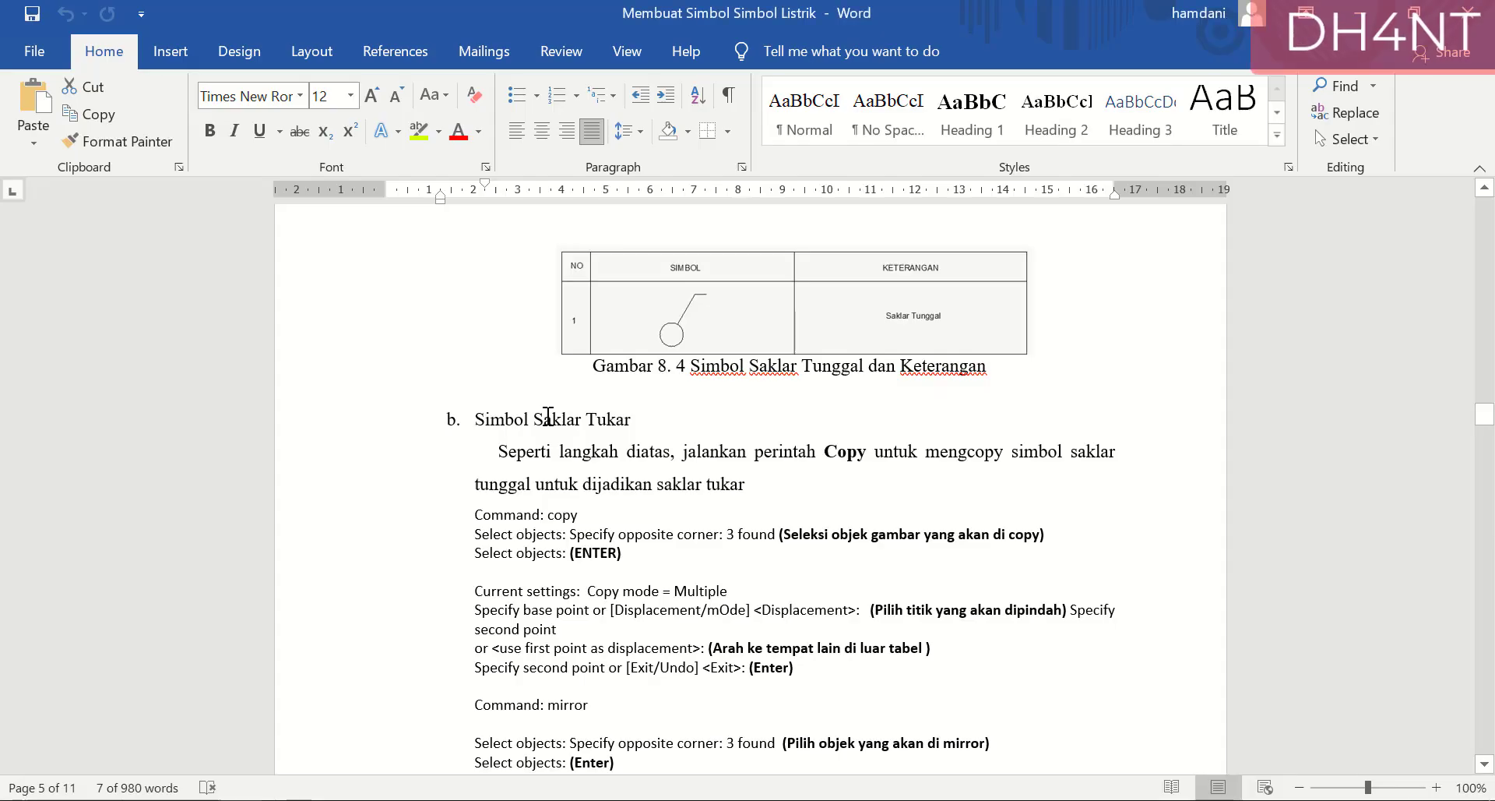
Following the Mirror section in Word, mirror the copied symbol in AutoCAD about a slanted line through its circle's centre, keeping the source objects.
{"action": "scroll", "coordinate": [538, 452], "scroll_direction": "down", "scroll_amount": 5}
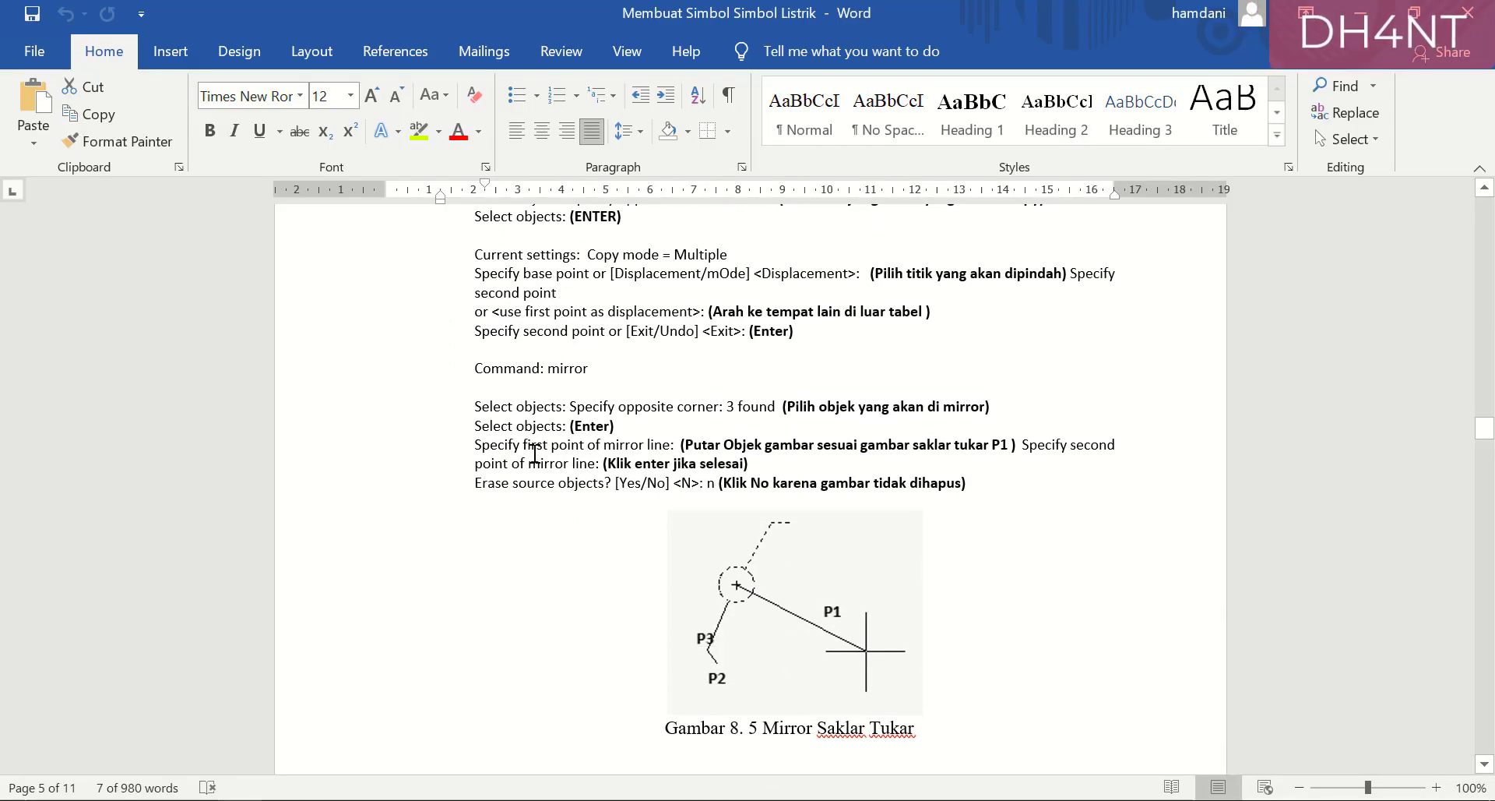
{"action": "scroll", "coordinate": [535, 454], "scroll_direction": "down", "scroll_amount": 1}
{"action": "scroll", "coordinate": [845, 426], "scroll_direction": "down", "scroll_amount": 1}
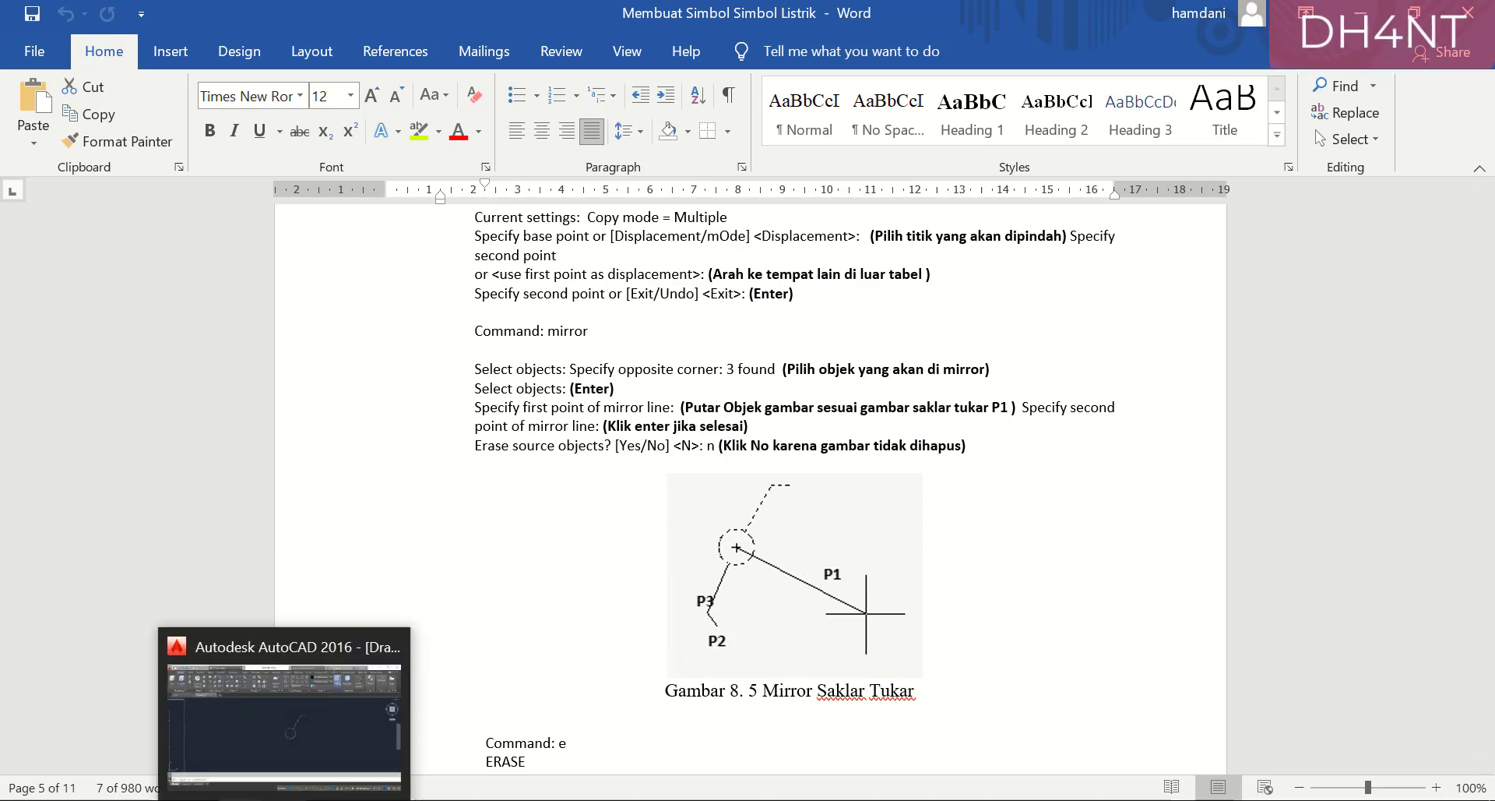
{"action": "left_click", "coordinate": [284, 800]}
{"action": "type", "text": "mirror"}
{"action": "key", "text": "Return"}
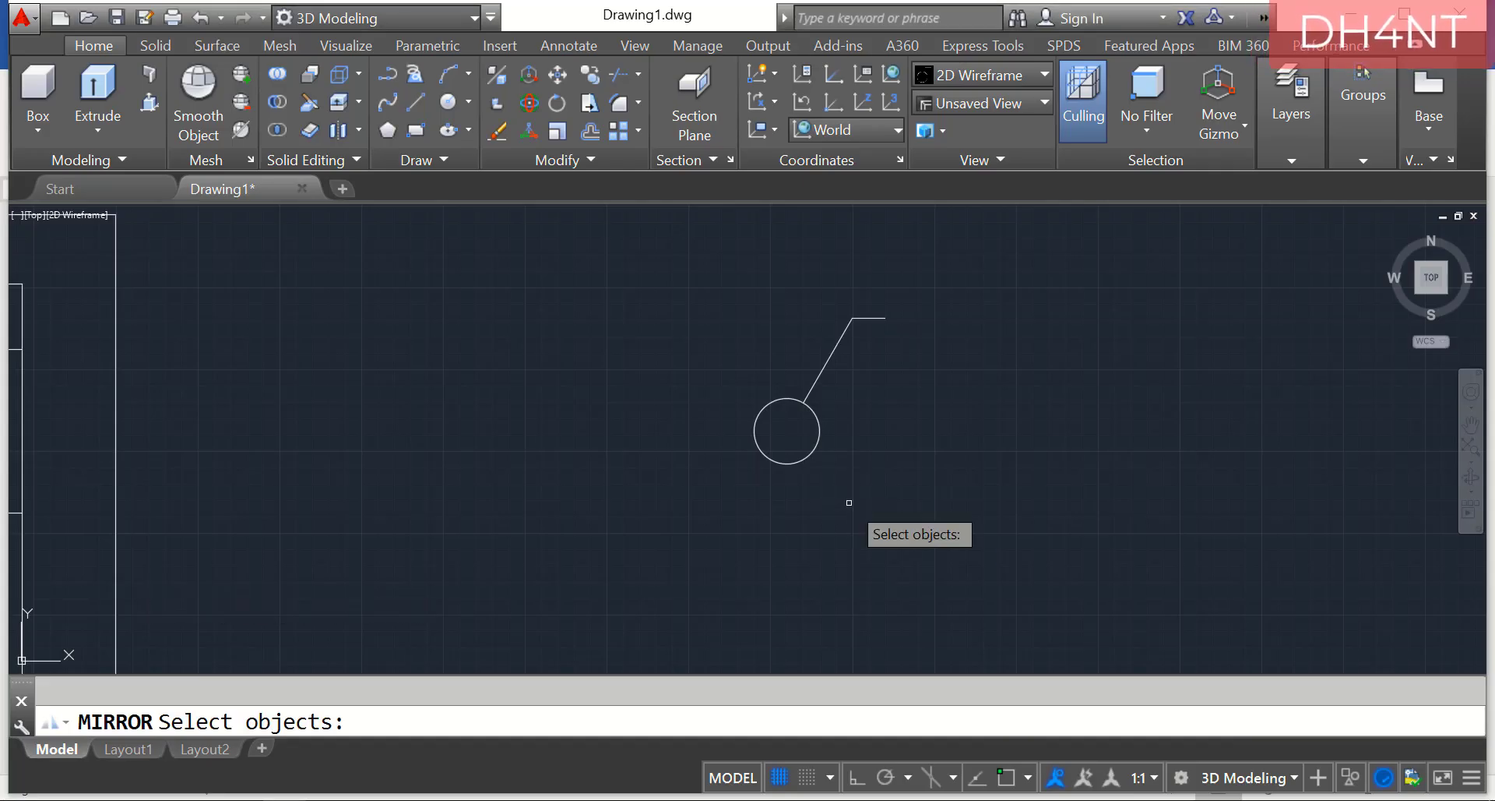
{"action": "mouse_move", "coordinate": [775, 282]}
{"action": "left_mouse_down"}
{"action": "mouse_move", "coordinate": [908, 507]}
{"action": "mouse_move", "coordinate": [755, 440]}
{"action": "mouse_move", "coordinate": [786, 275]}
{"action": "left_mouse_up"}
{"action": "key", "text": "Return"}
{"action": "type", "text": "center"}
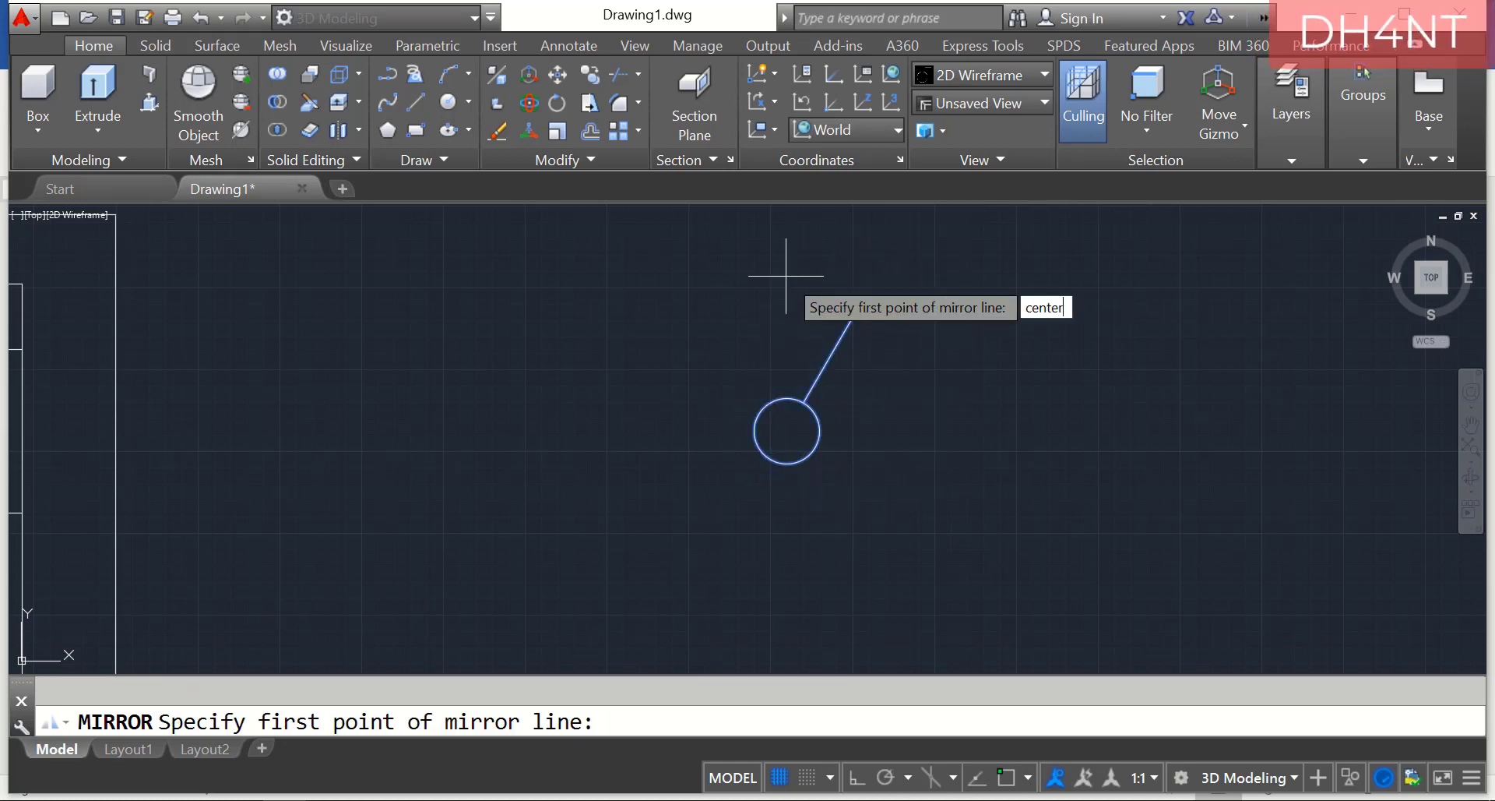
{"action": "key", "text": "Return"}
{"action": "scroll", "coordinate": [802, 442], "scroll_direction": "up", "scroll_amount": 6}
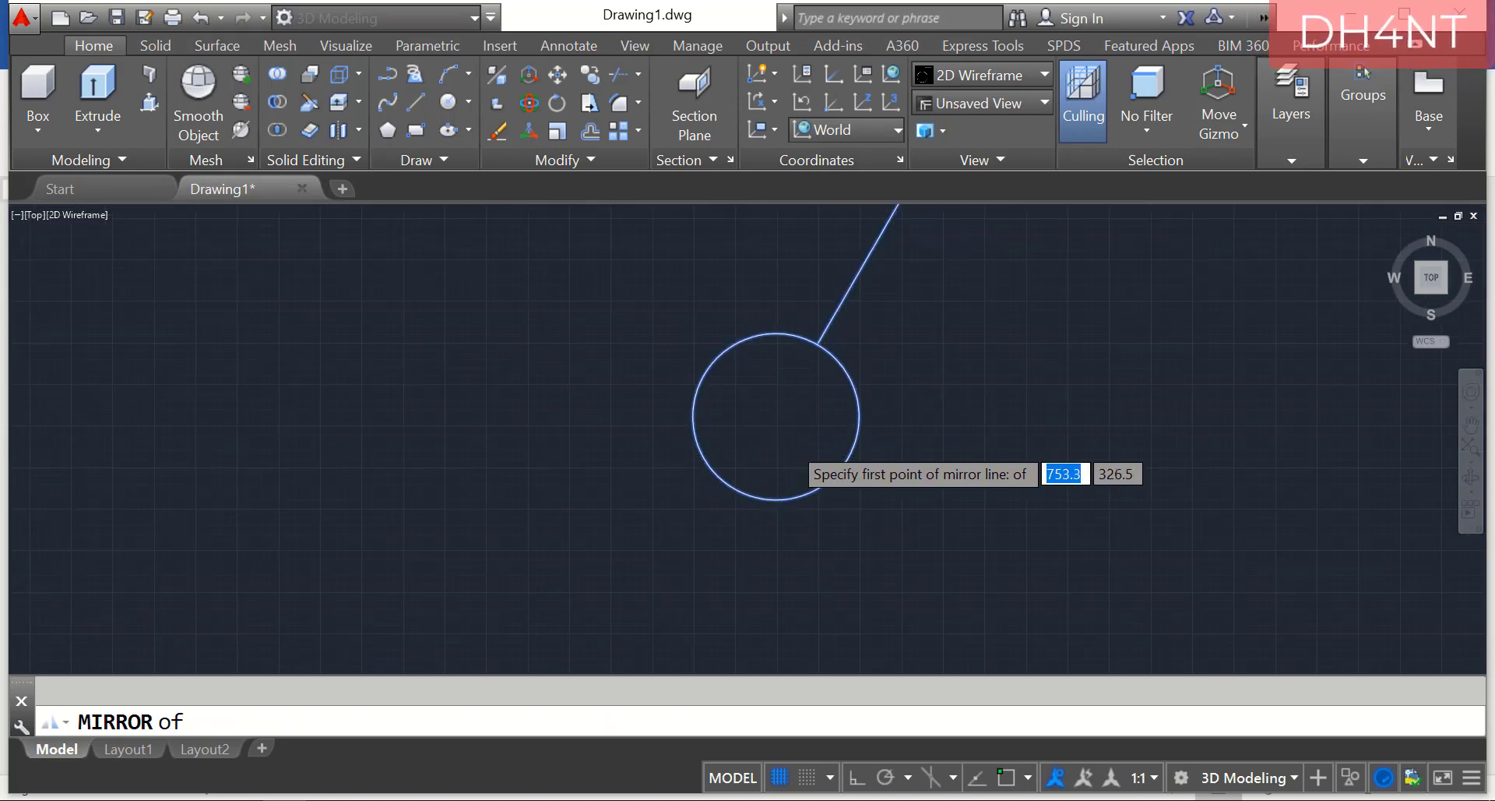
{"action": "left_click", "coordinate": [766, 402]}
{"action": "scroll", "coordinate": [766, 404], "scroll_direction": "down", "scroll_amount": 4}
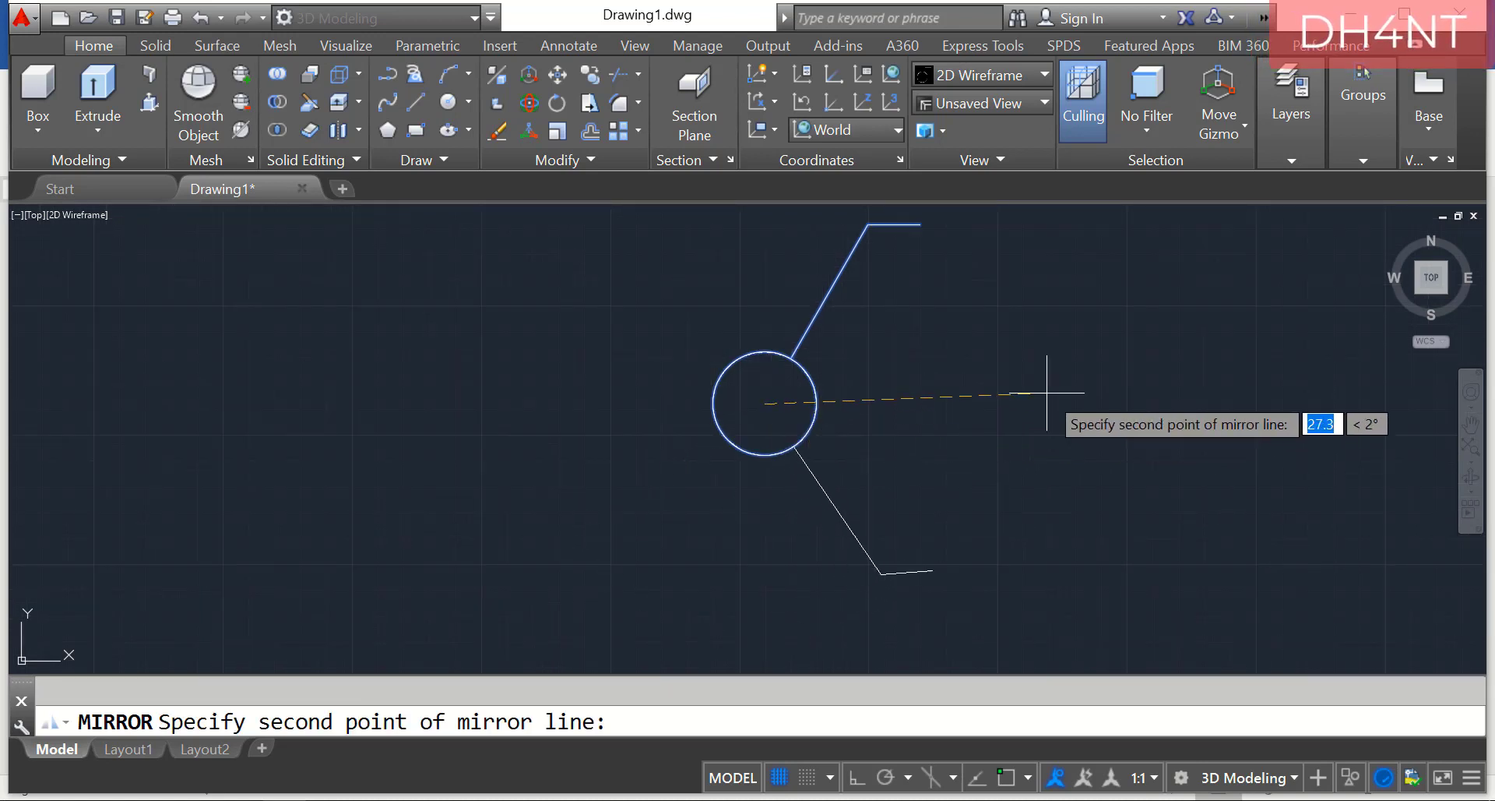
{"action": "left_click", "coordinate": [959, 518]}
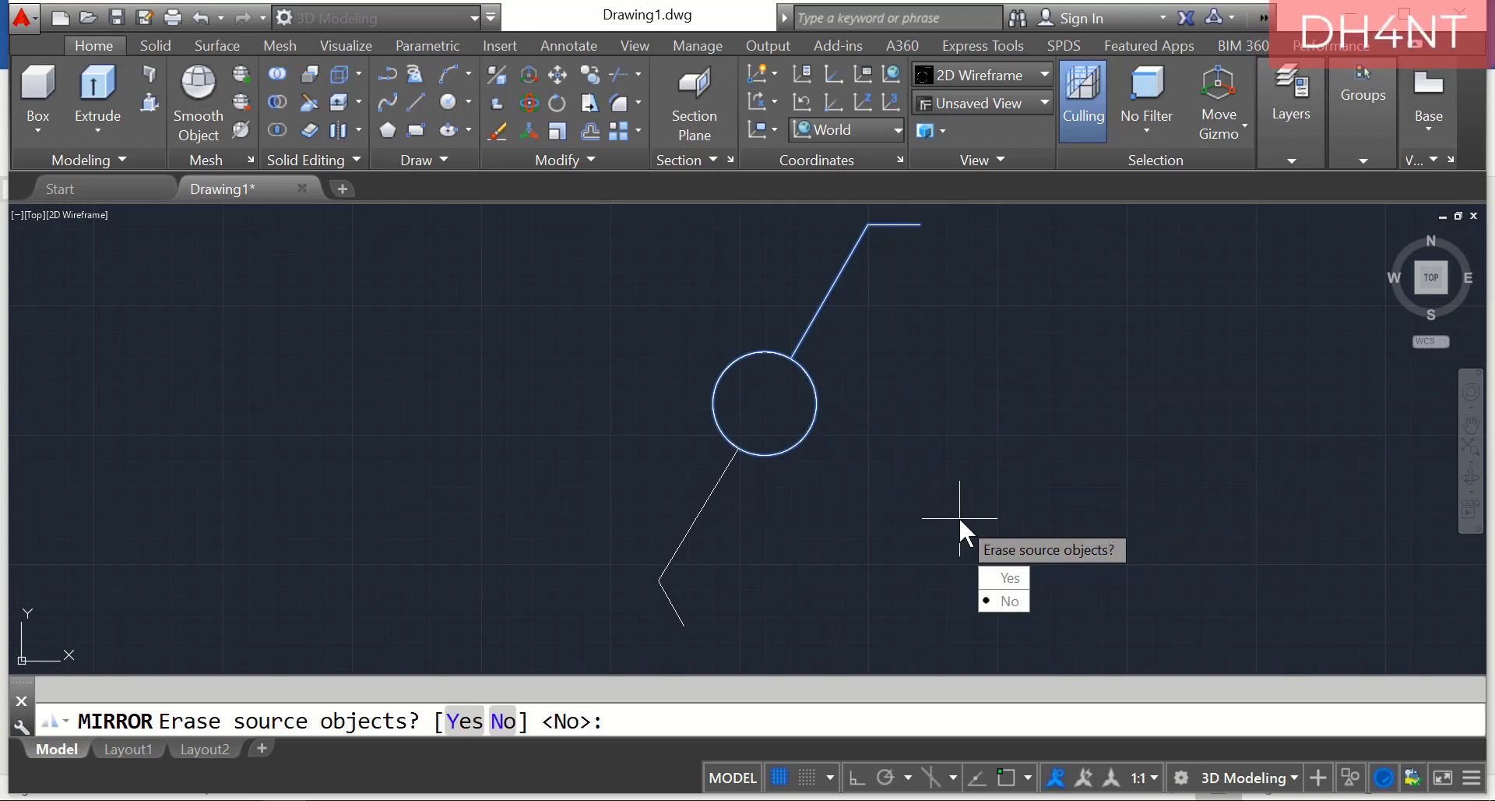
{"action": "key", "text": "Return"}
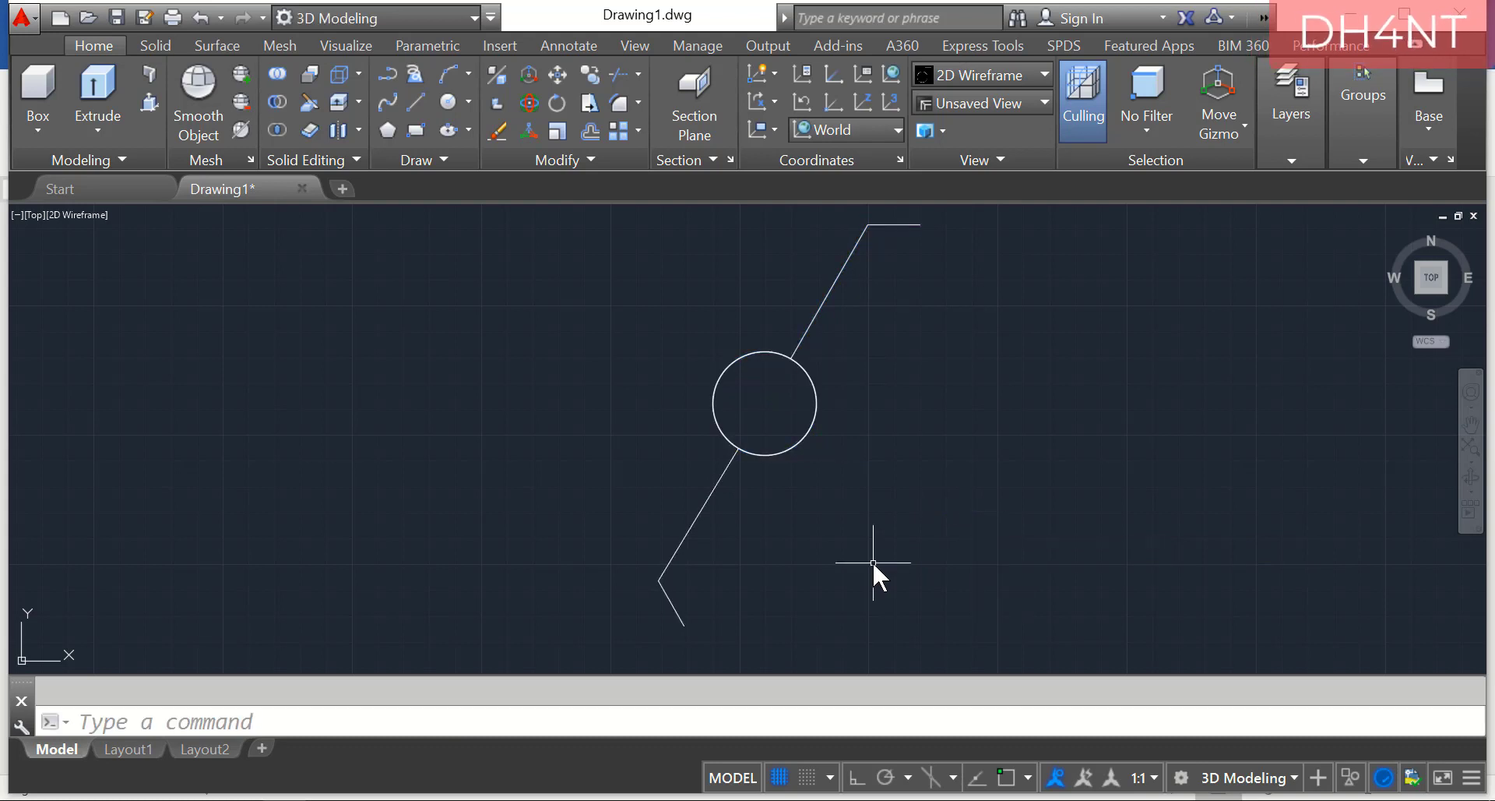
Switch to Word and review the Erase and Line instructions below the Mirror Saklar Tukar figure.
{"action": "key", "text": "BackSpace"}
{"action": "key", "text": "alt+Tab"}
{"action": "scroll", "coordinate": [628, 478], "scroll_direction": "down", "scroll_amount": 4}
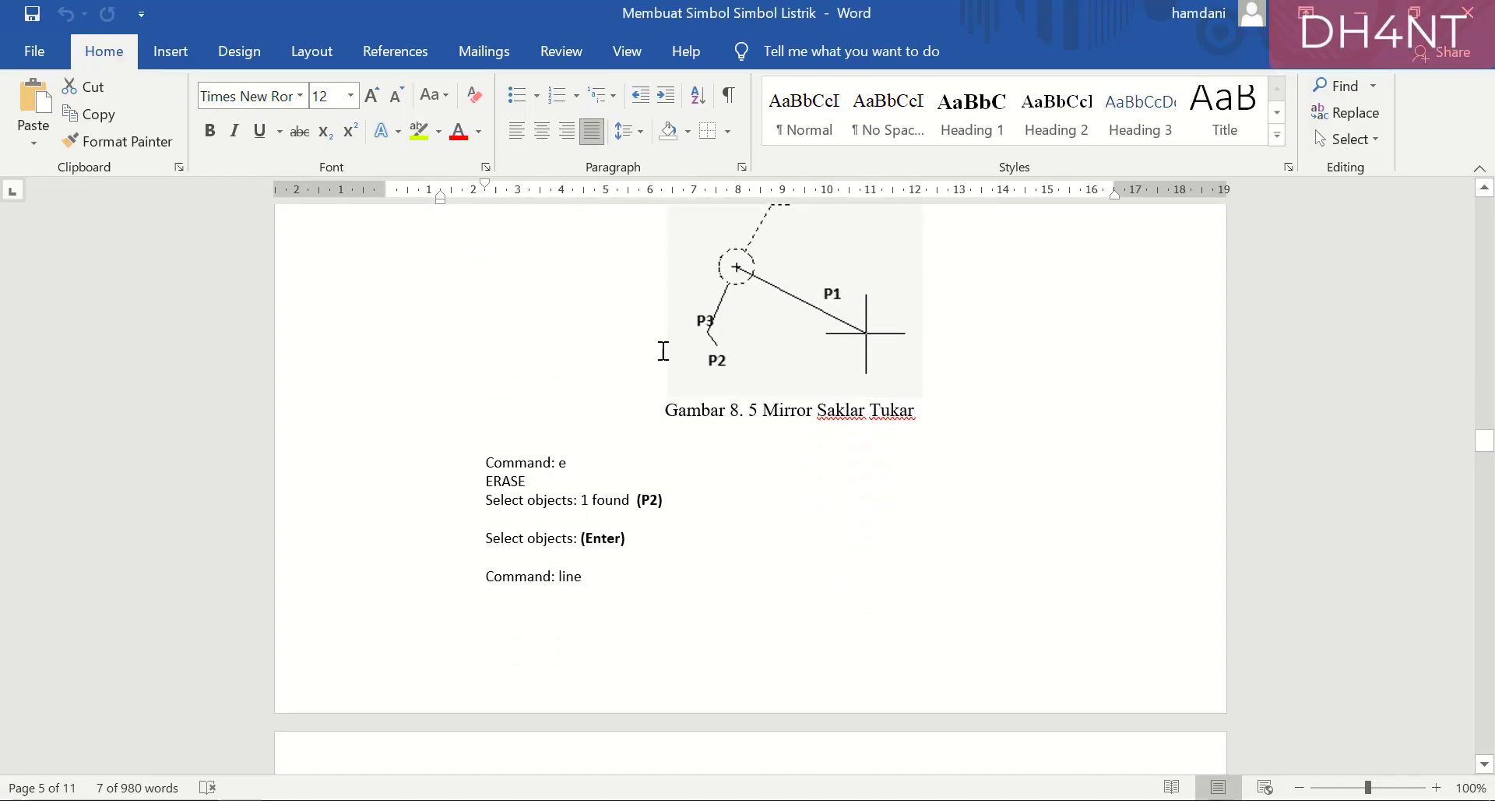
{"action": "scroll", "coordinate": [693, 476], "scroll_direction": "up", "scroll_amount": 3}
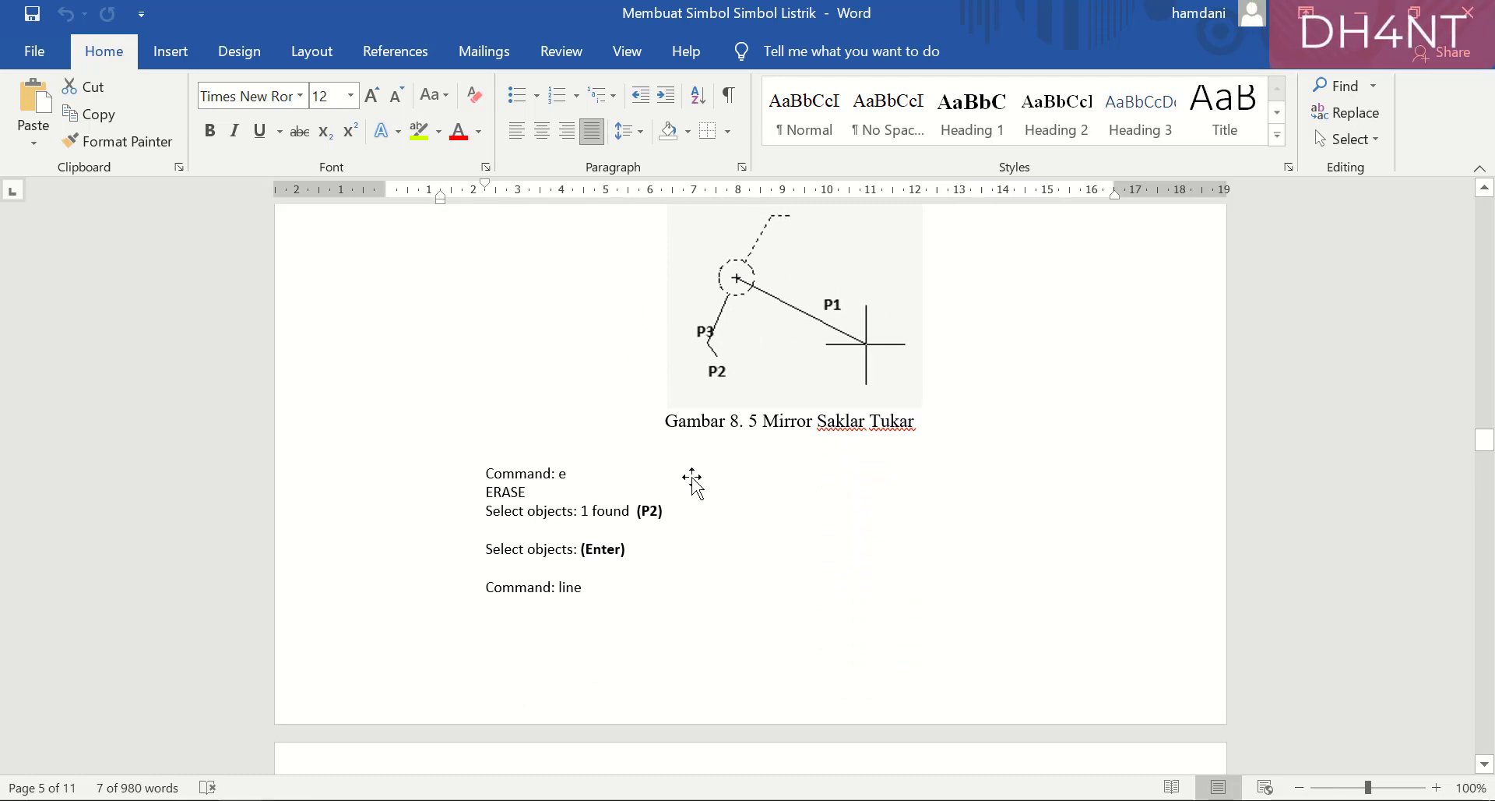
{"action": "scroll", "coordinate": [837, 360], "scroll_direction": "down", "scroll_amount": 3}
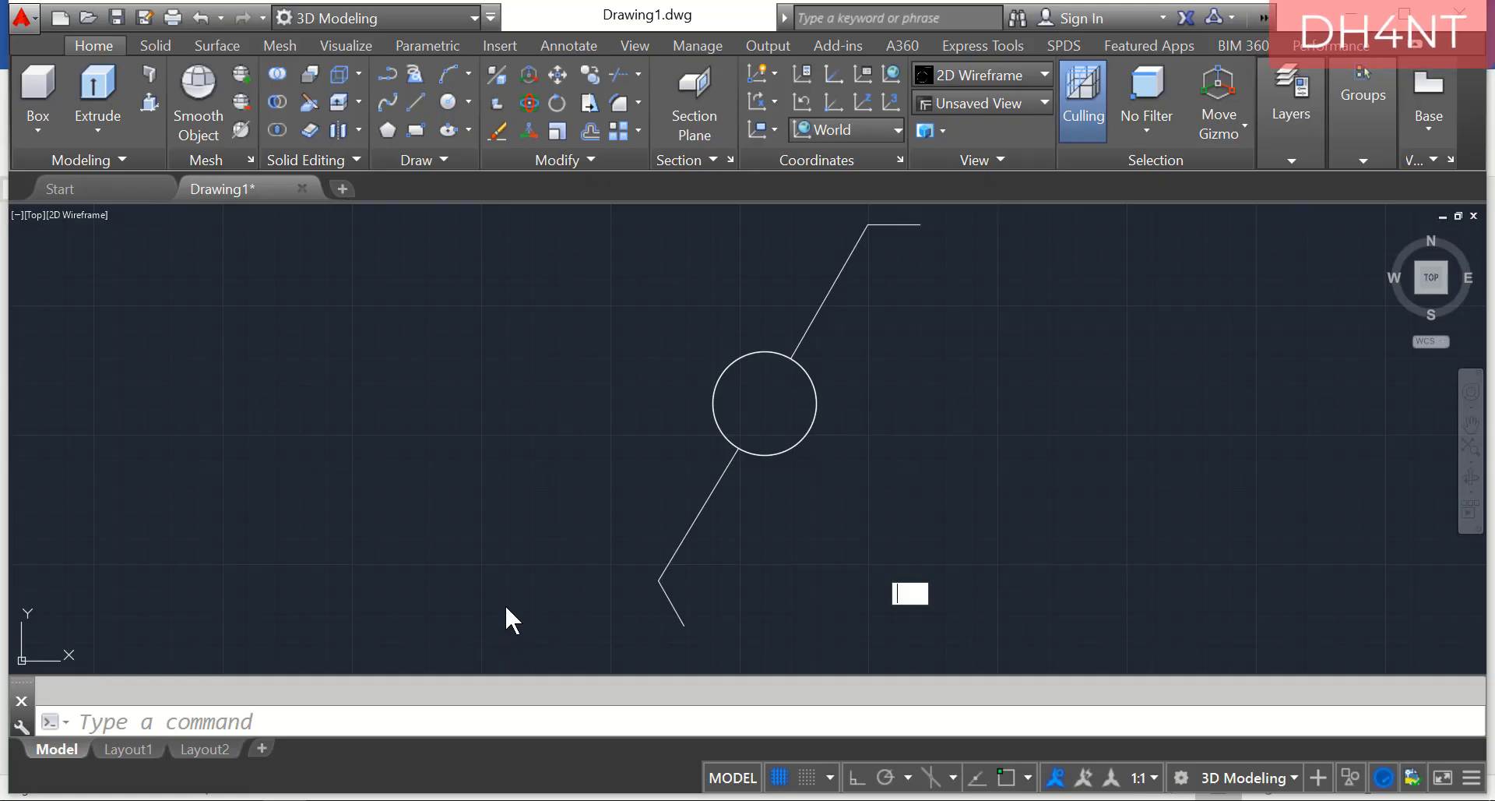
{"action": "type", "text": "mi"}
{"action": "key", "text": "Return"}
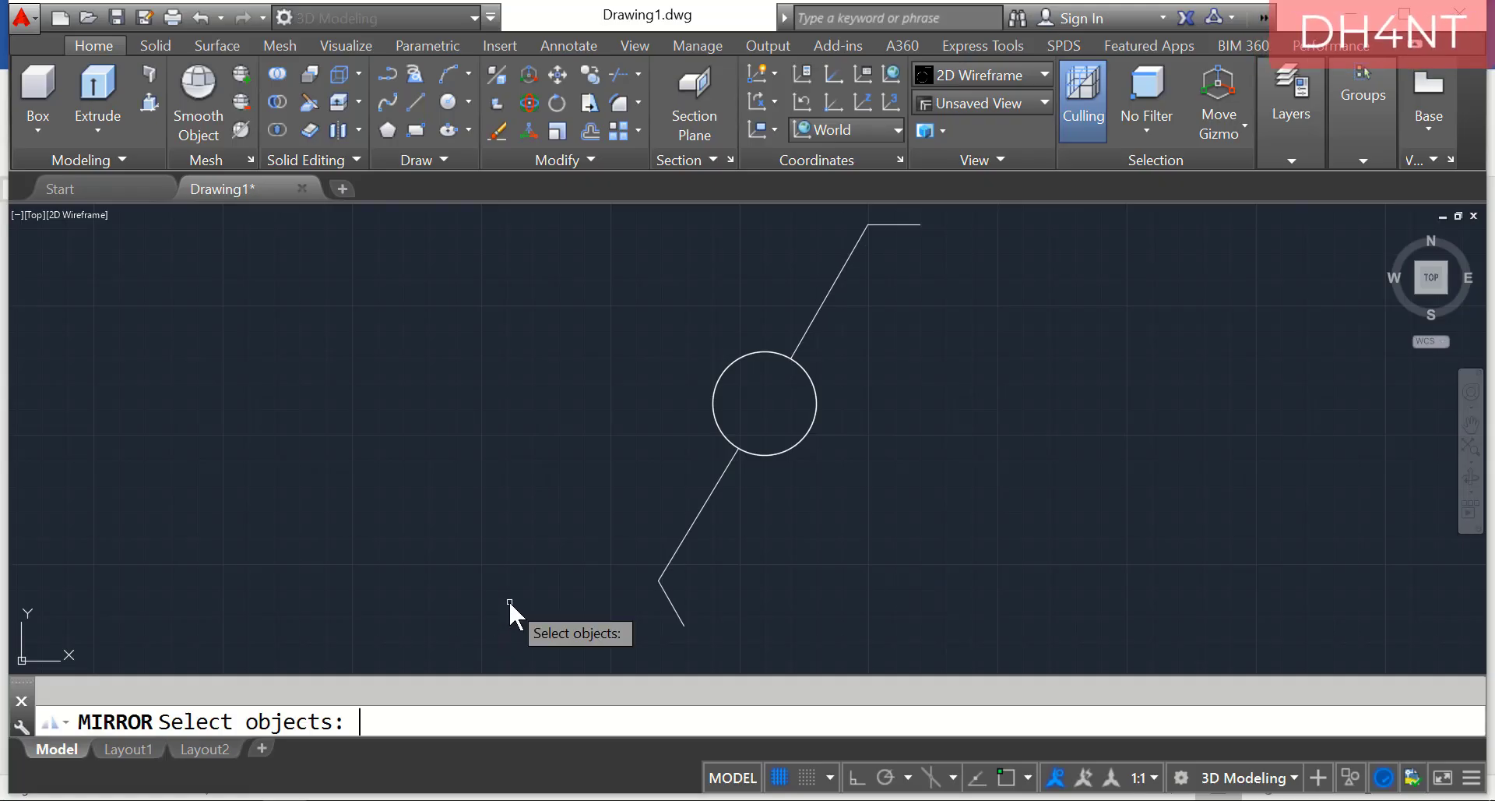
{"action": "key", "text": "Escape"}
Erase the short slanted end line of the mirrored arm below the circle.
{"action": "type", "text": "ERa"}
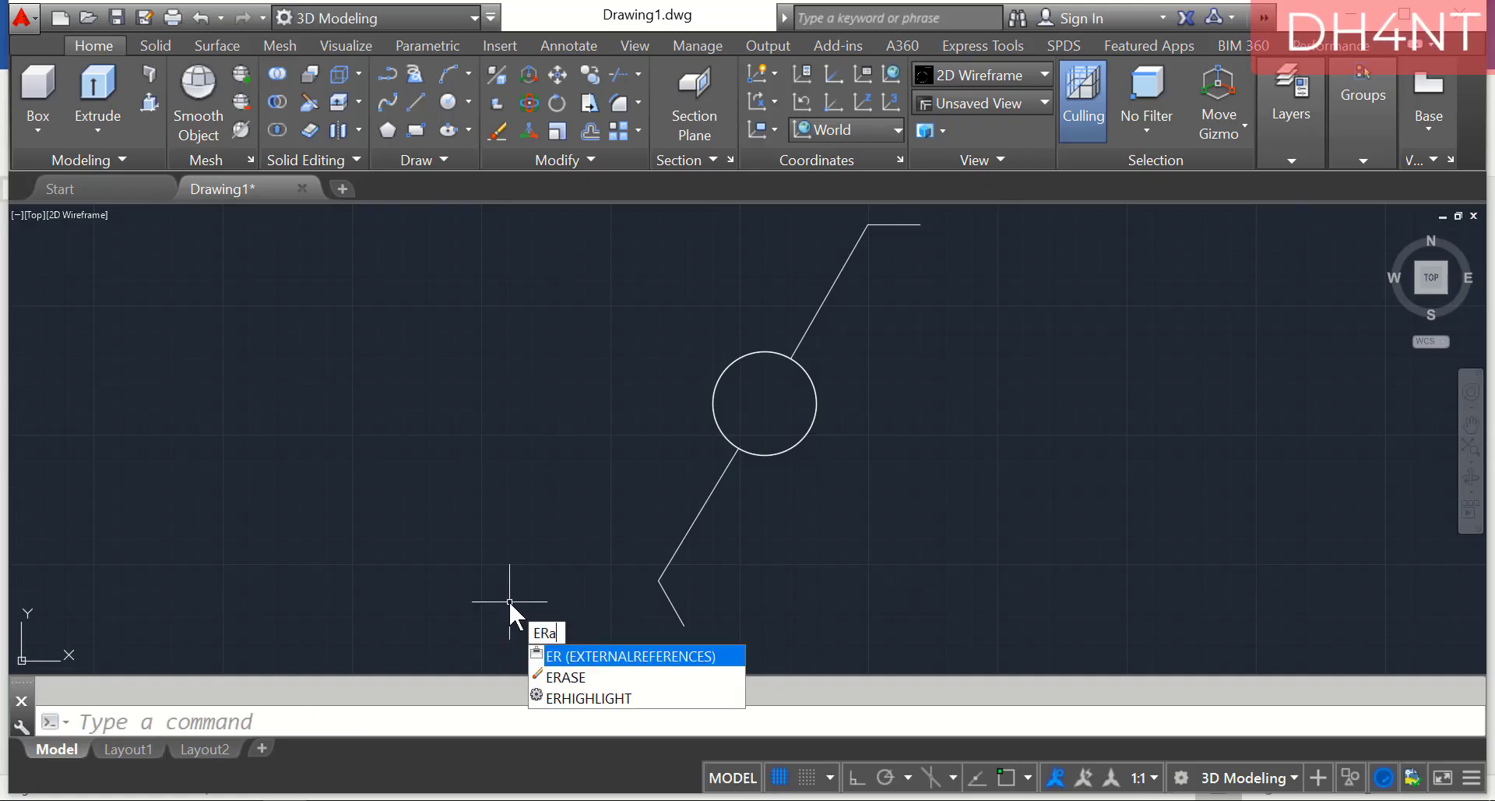
{"action": "key", "text": "Return"}
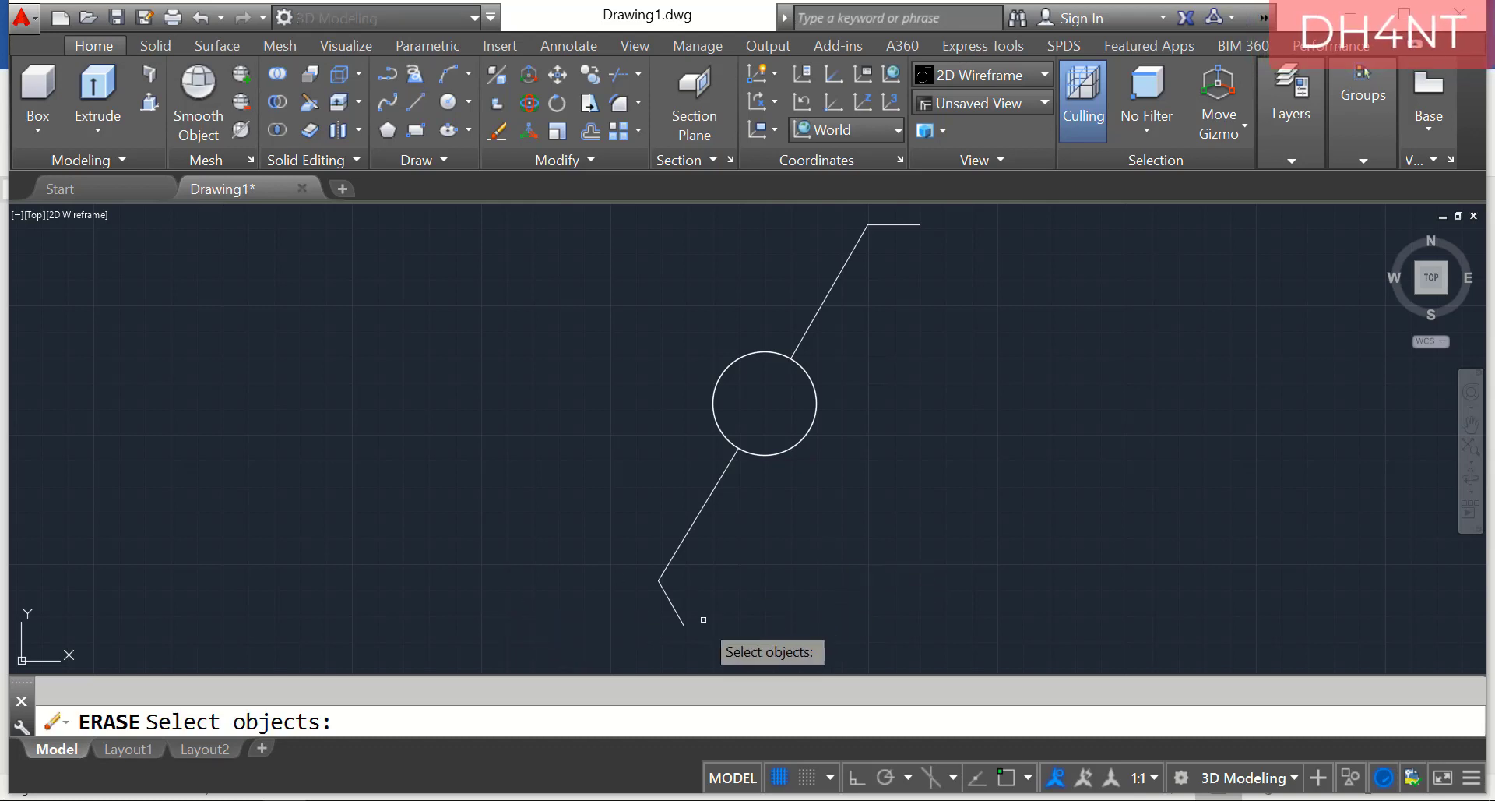
{"action": "left_click", "coordinate": [683, 615]}
{"action": "key", "text": "Return"}
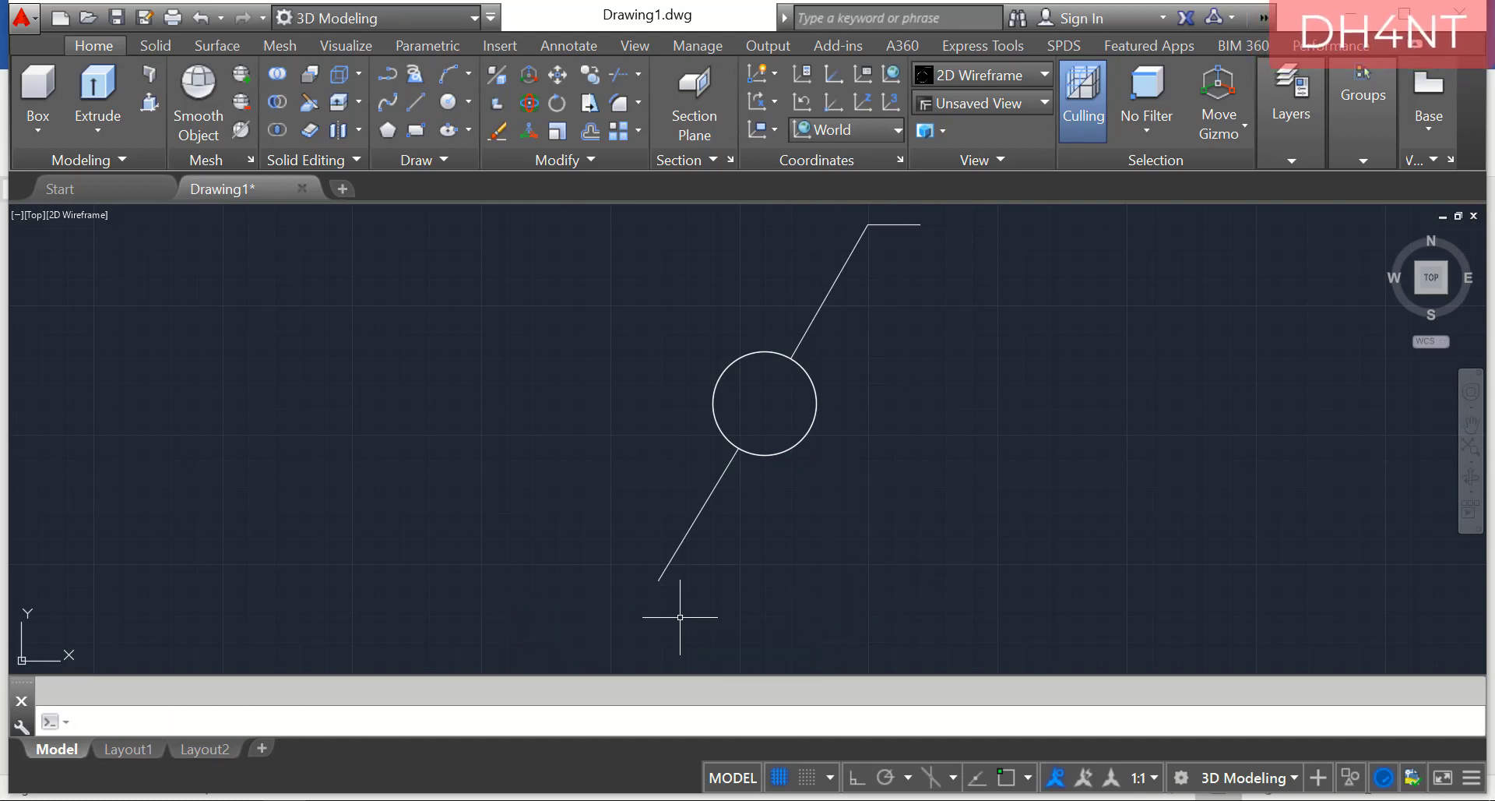
Start a line at the free endpoint of the mirrored arm and look up its next-point value, @5<180, in Word.
{"action": "type", "text": "line"}
{"action": "key", "text": "Return"}
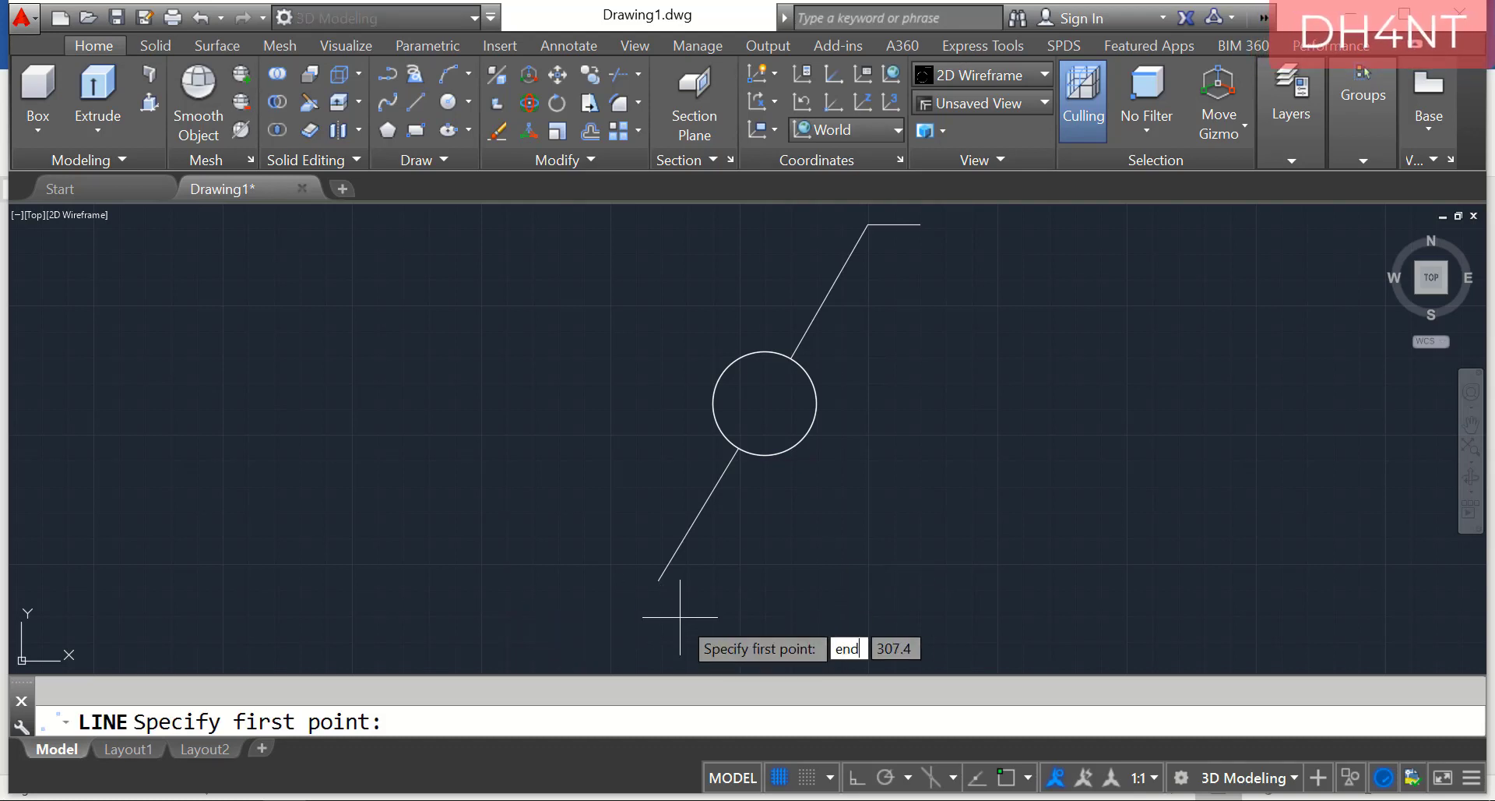
{"action": "key", "text": "Return"}
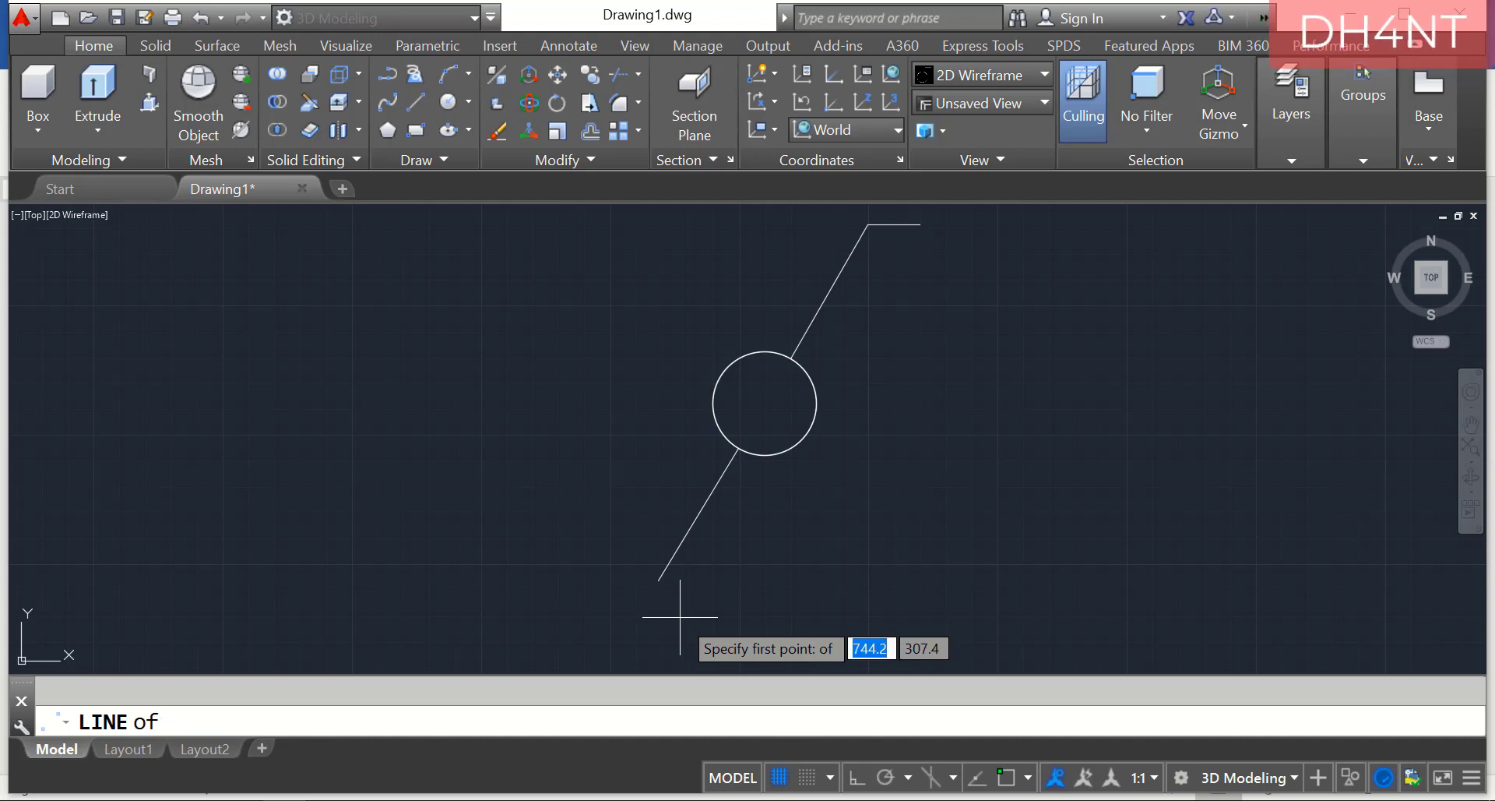
{"action": "left_click", "coordinate": [662, 578]}
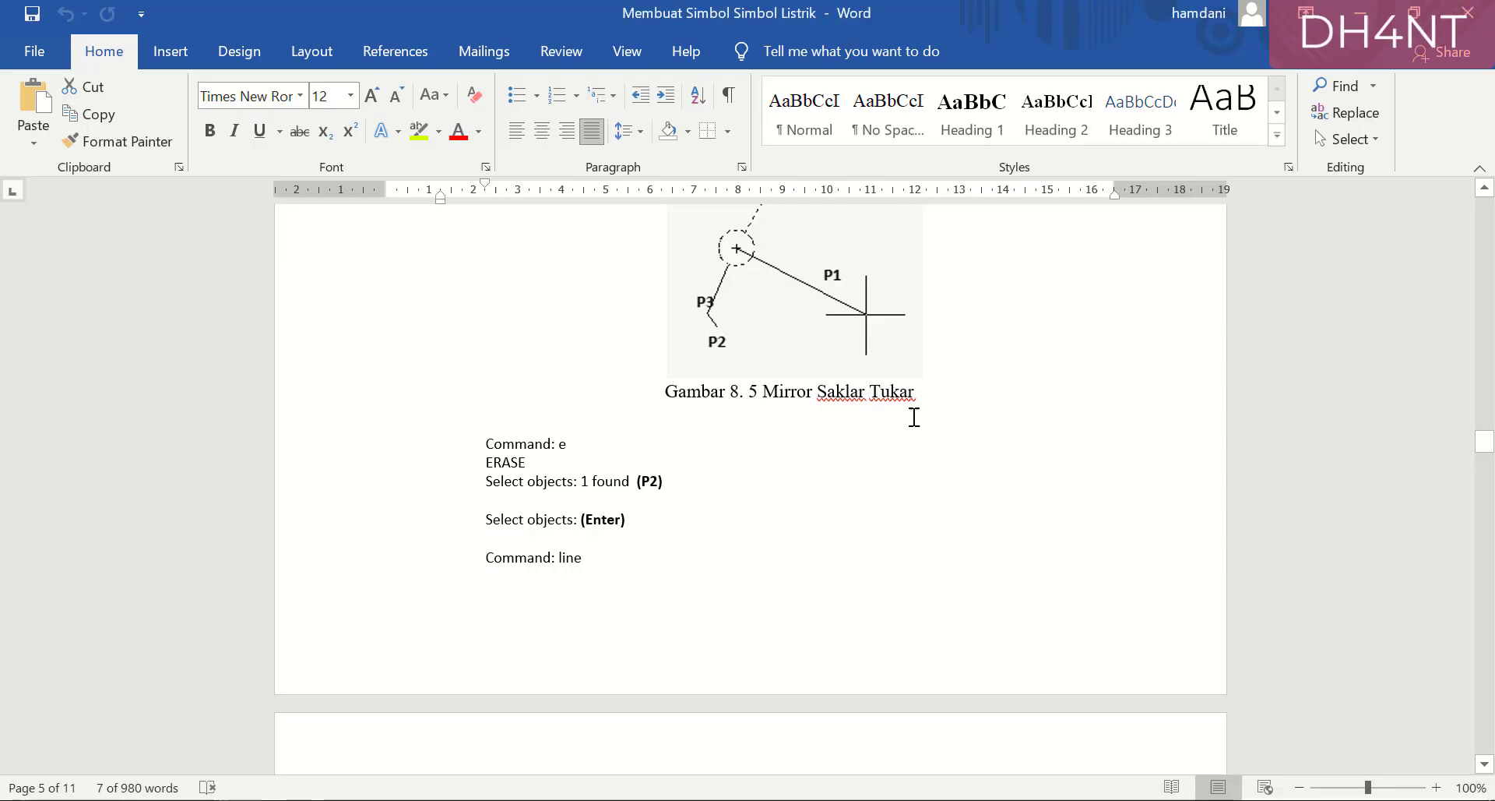
{"action": "scroll", "coordinate": [911, 418], "scroll_direction": "down", "scroll_amount": 5}
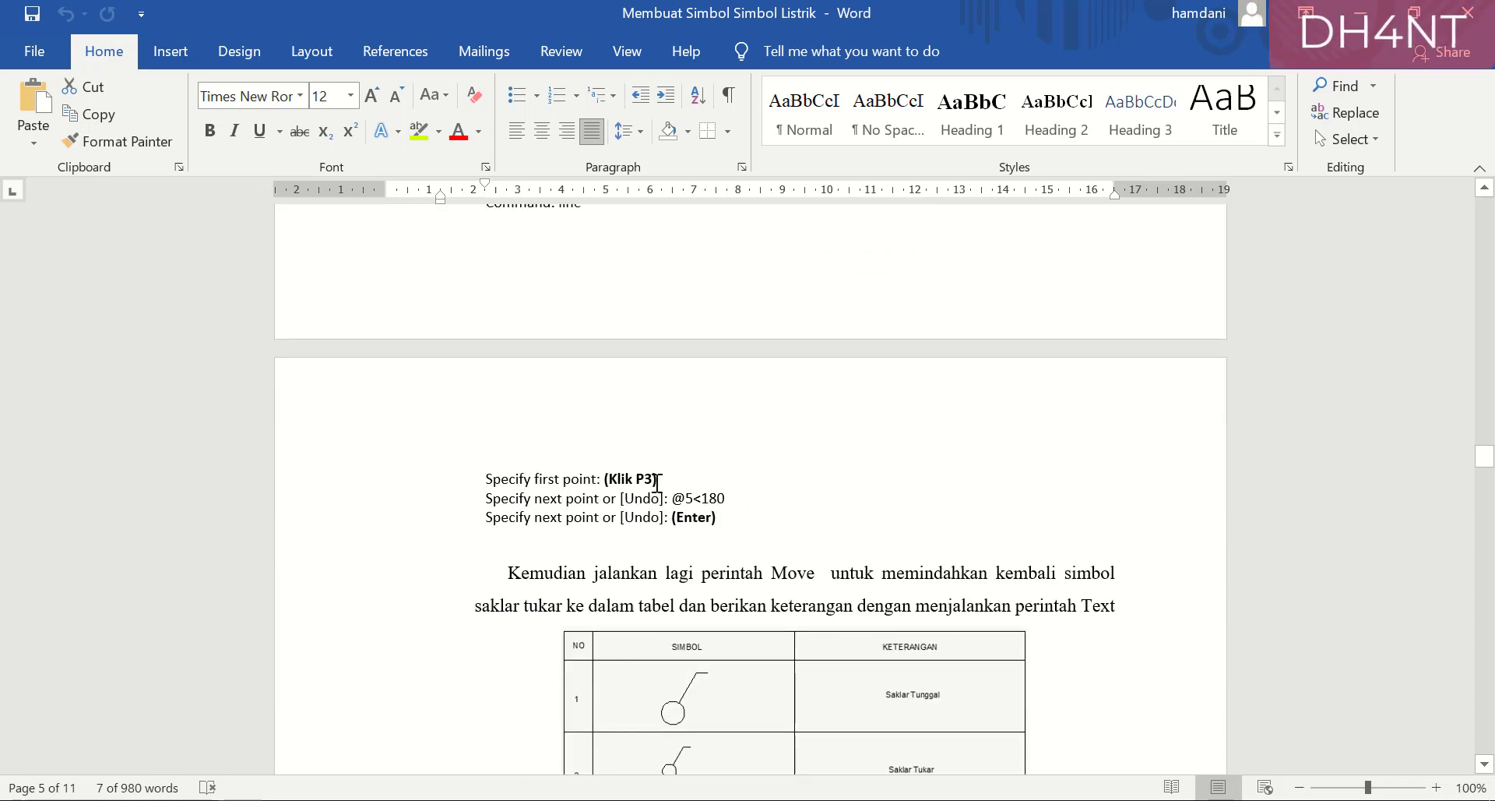
{"action": "left_click_drag", "start_coordinate": [704, 490], "coordinate": [726, 499]}
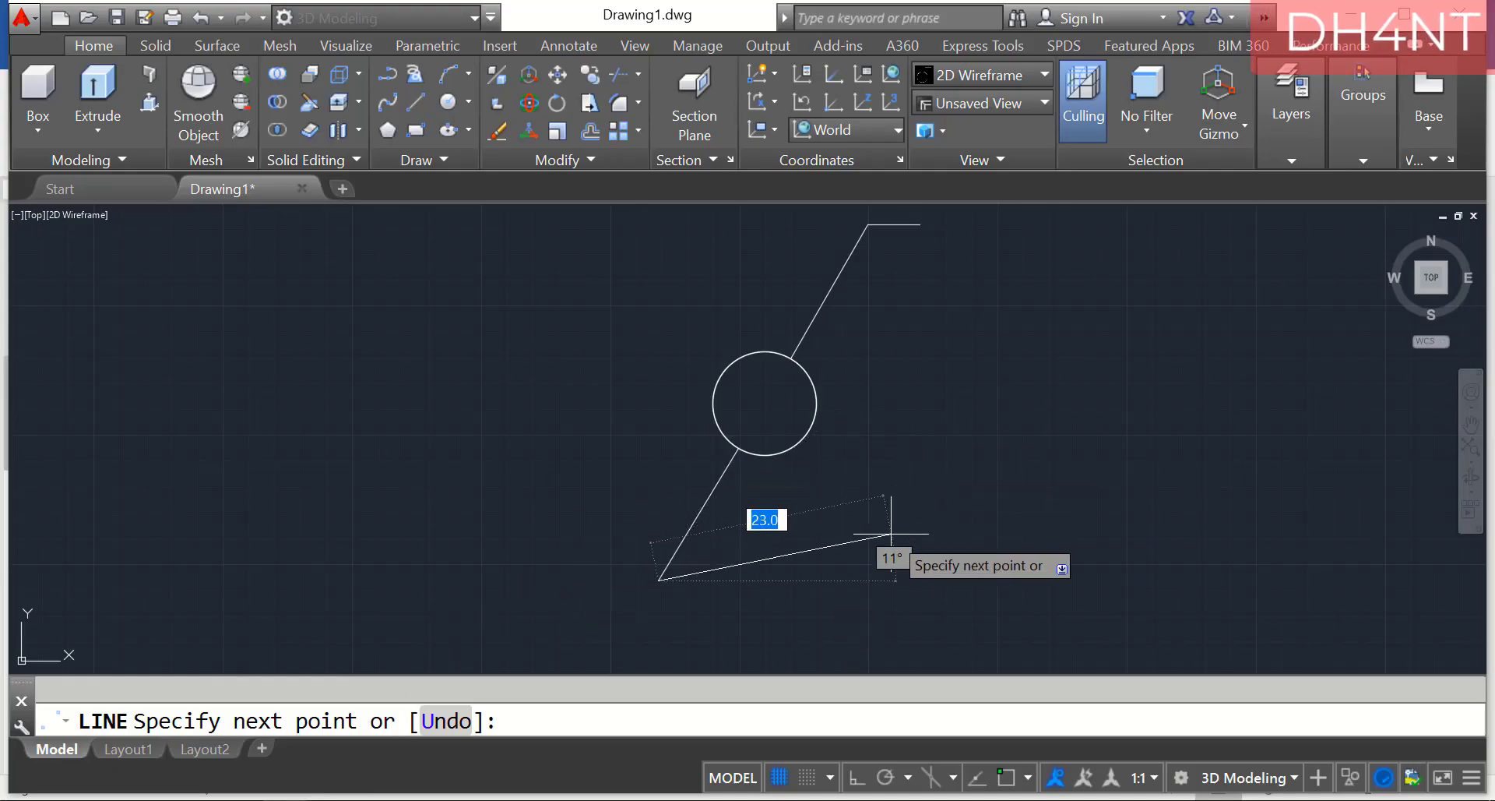
Try to draw the end segment of the mirrored arm 0.5 long at 180 degrees.
{"action": "type", "text": "@"}
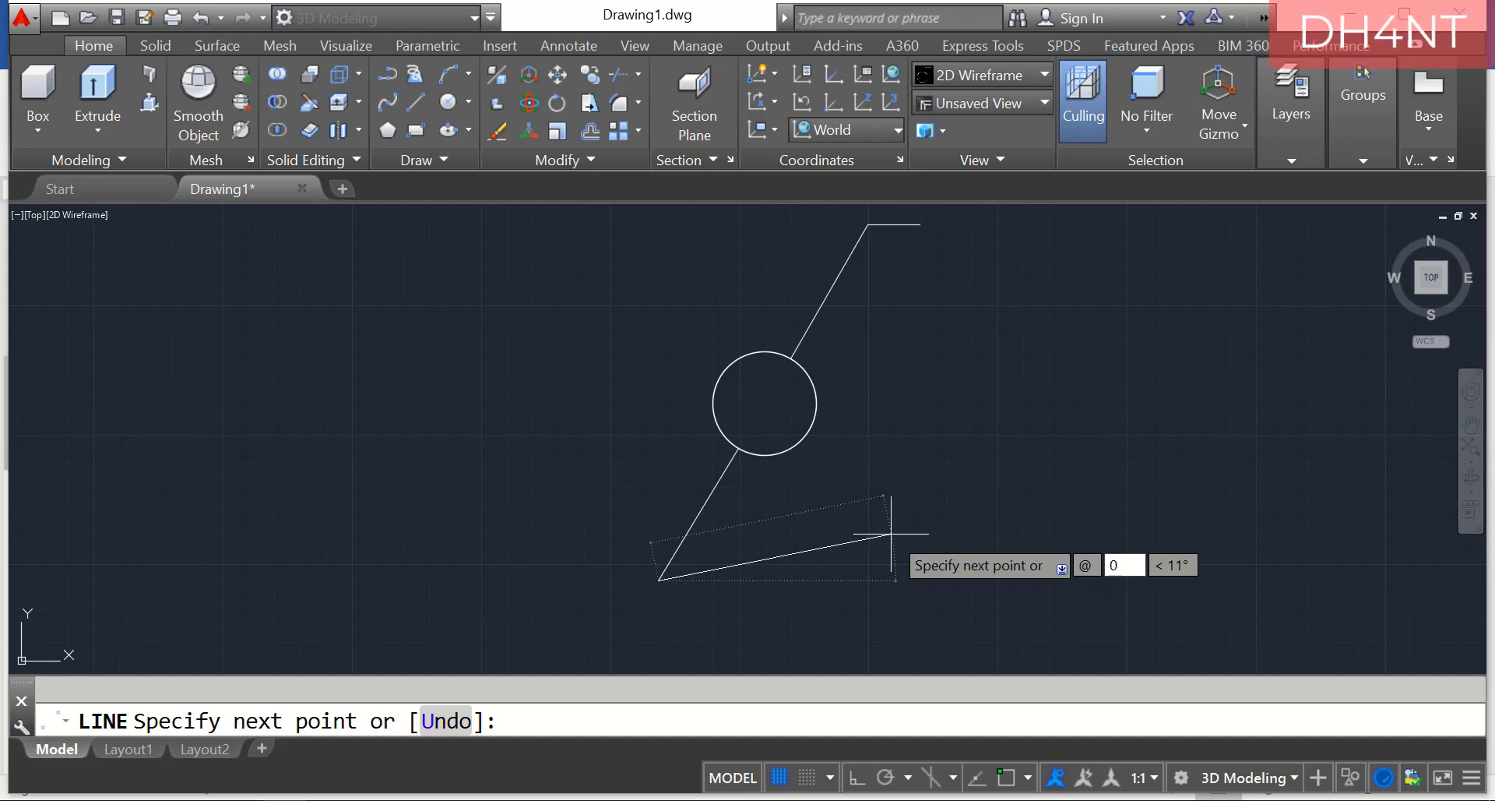
{"action": "type", "text": "0.5"}
{"action": "key", "text": "Tab"}
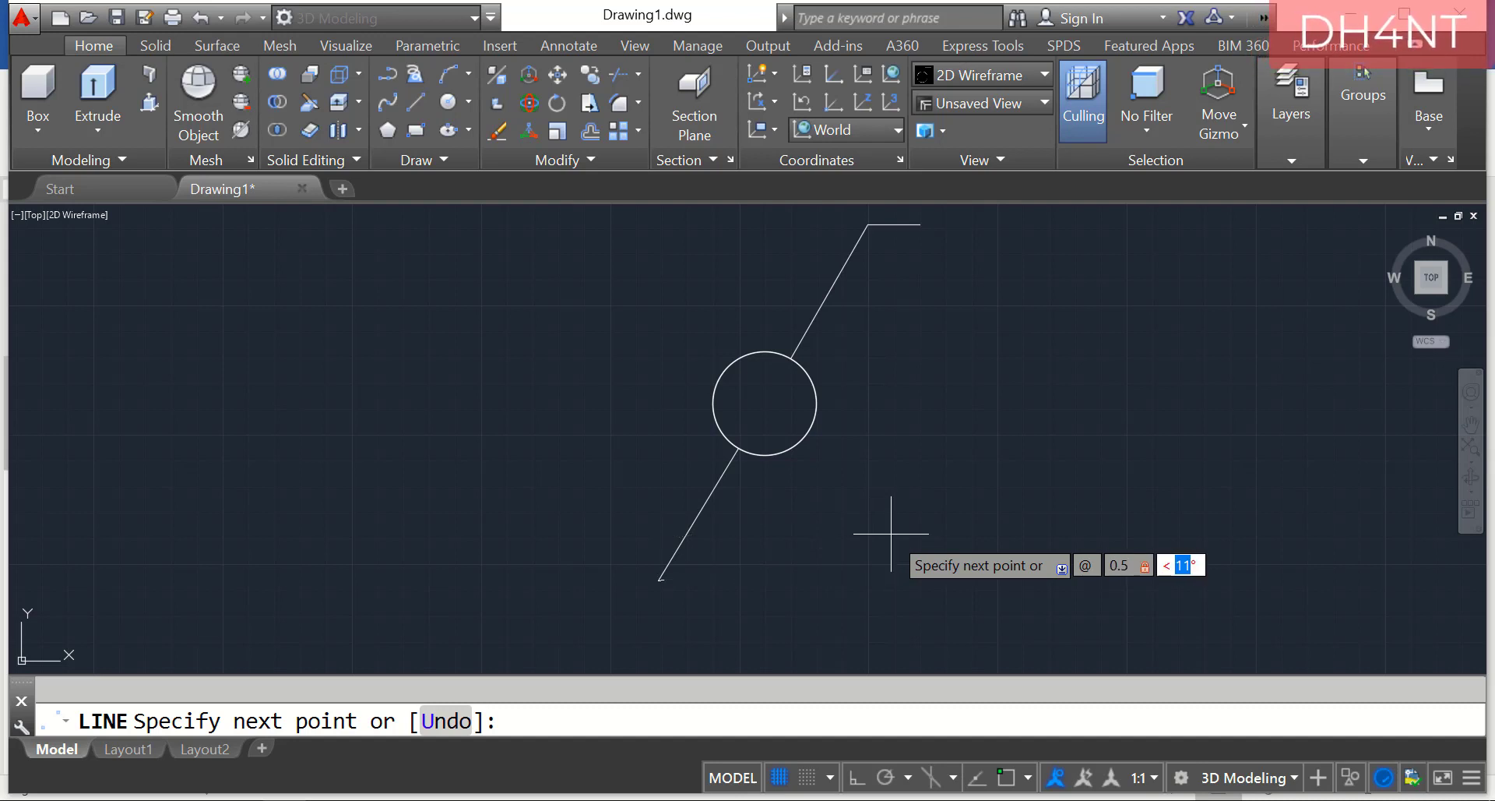
{"action": "type", "text": "180"}
{"action": "key", "text": "Return"}
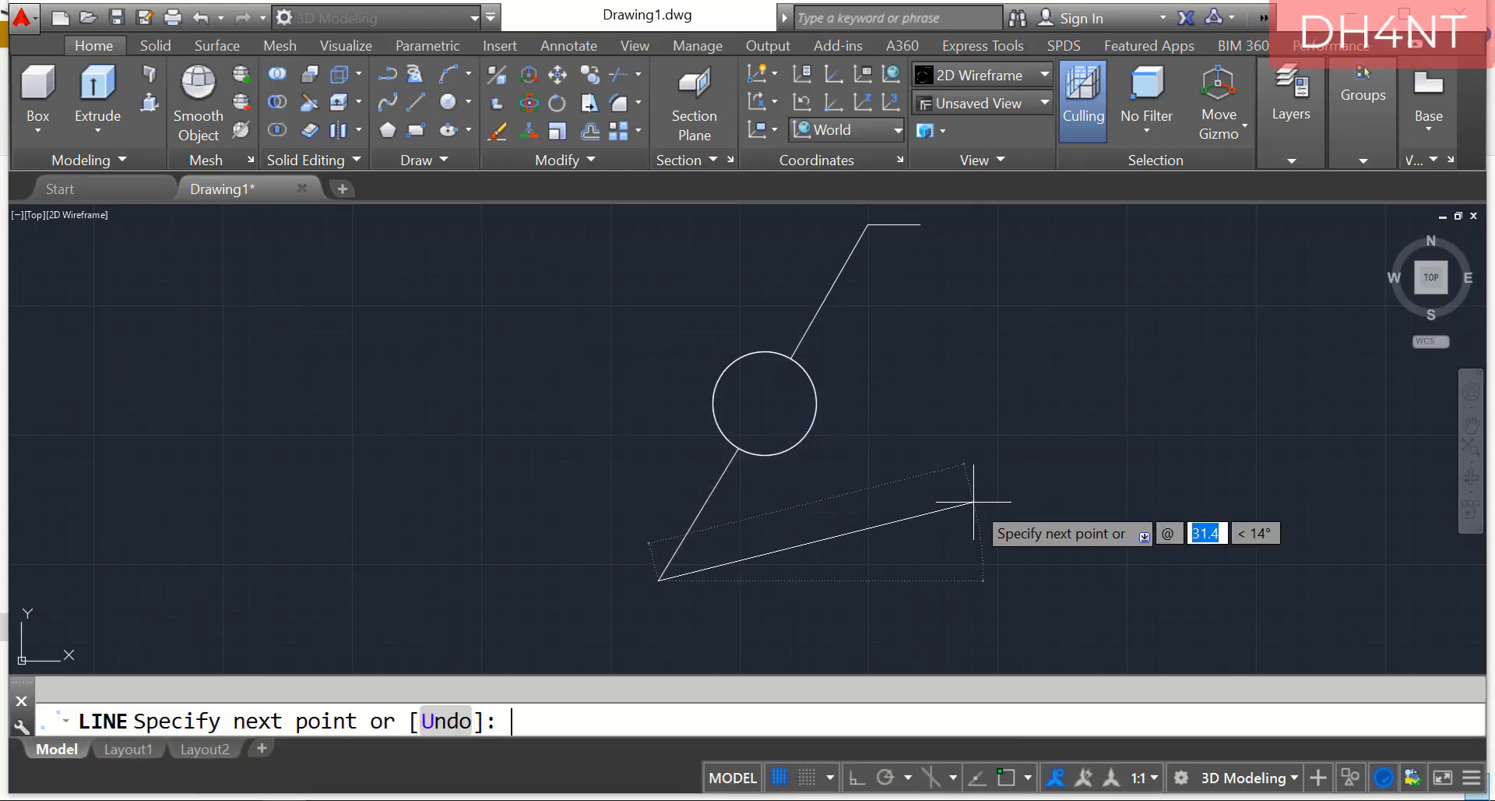
Draw the mirrored arm's end segment 5 long at 180 degrees and finish the line.
{"action": "key", "text": "Tab"}
{"action": "type", "text": "18"}
{"action": "key", "text": "Return"}
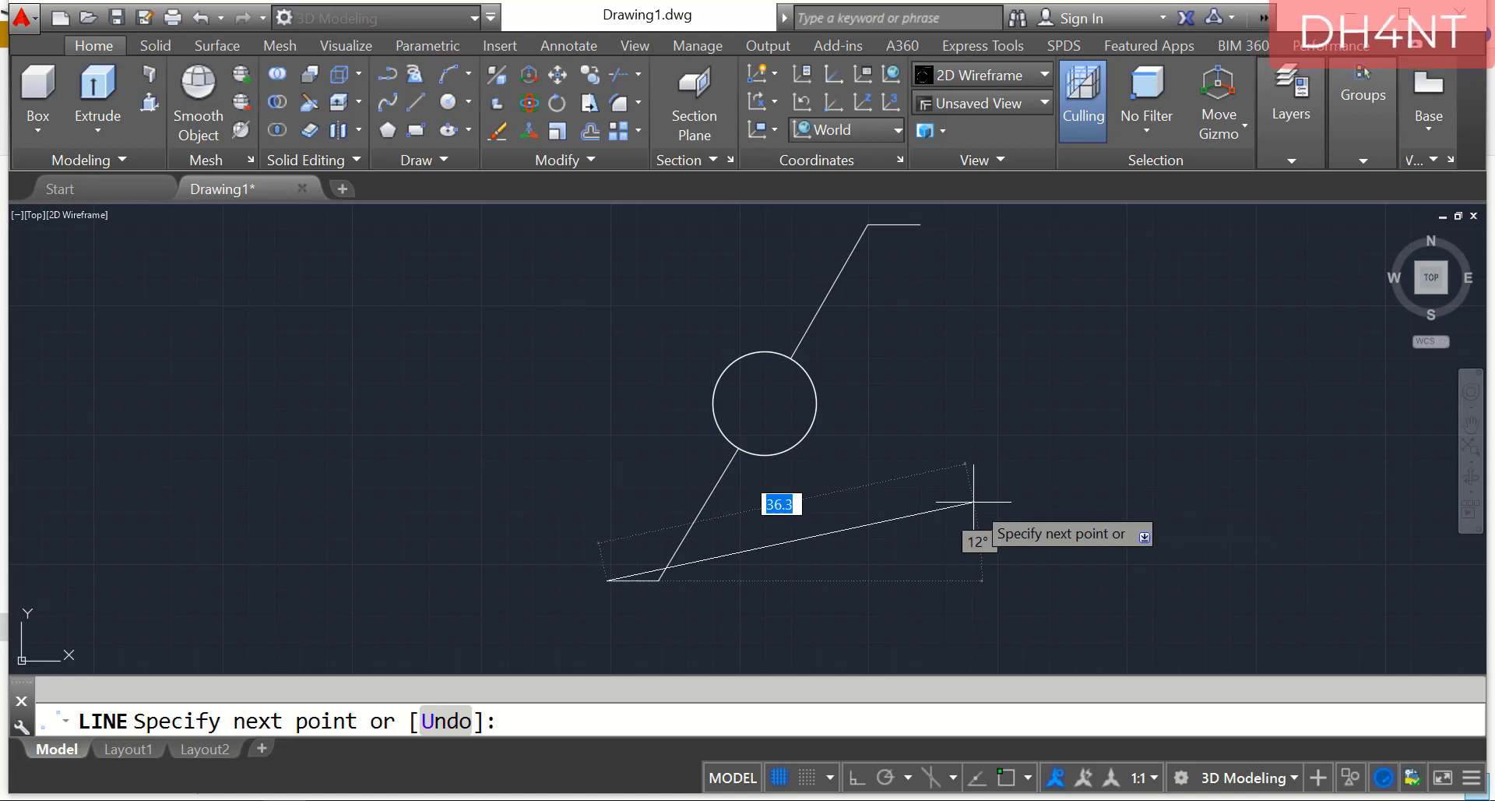
{"action": "key", "text": "Escape"}
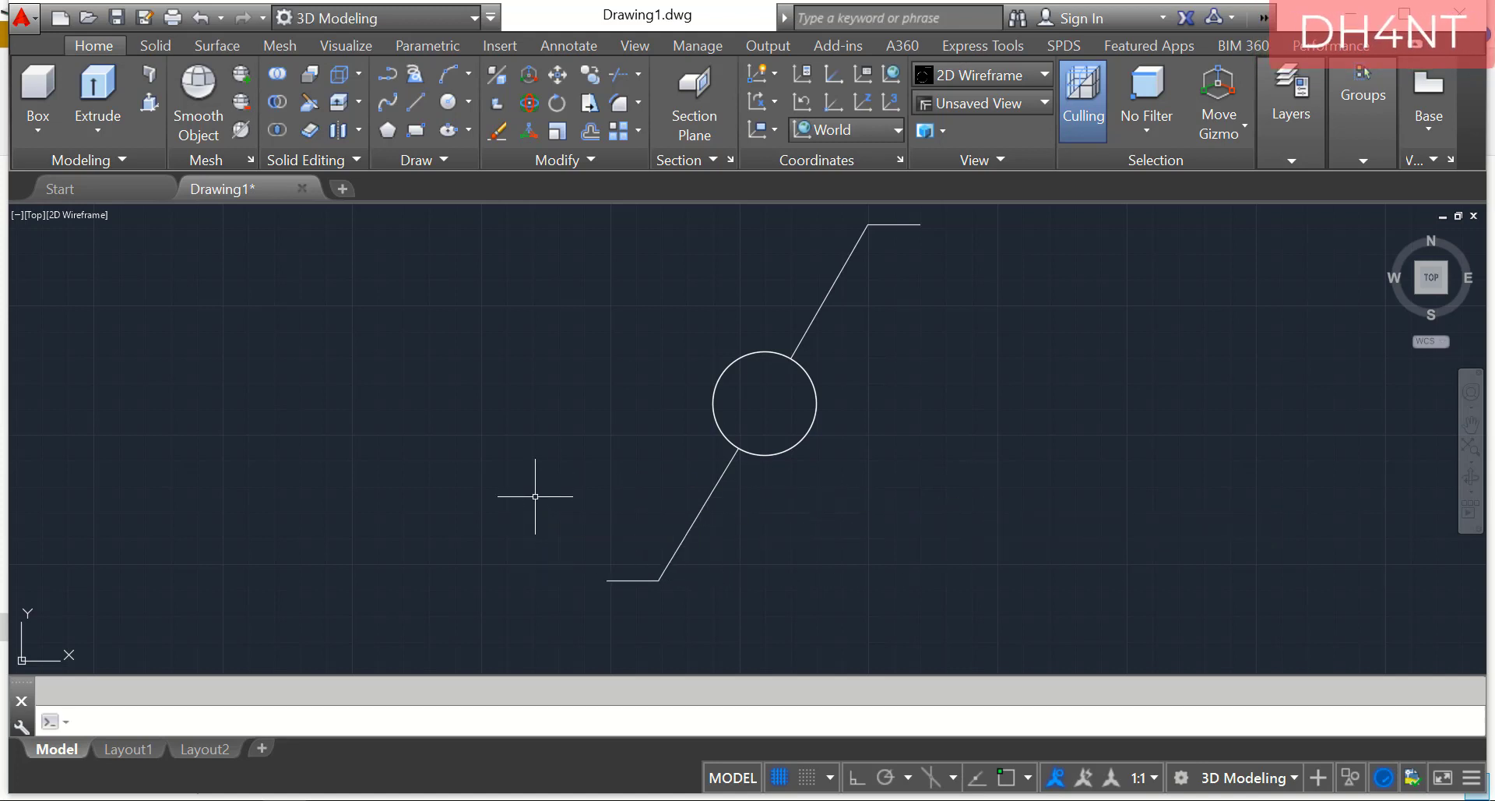
Scale the whole saklar tukar symbol by a factor of 0.8 about the center of its circle.
{"action": "scroll", "coordinate": [564, 455], "scroll_direction": "down", "scroll_amount": 9}
{"action": "scroll", "coordinate": [371, 484], "scroll_direction": "up", "scroll_amount": 6}
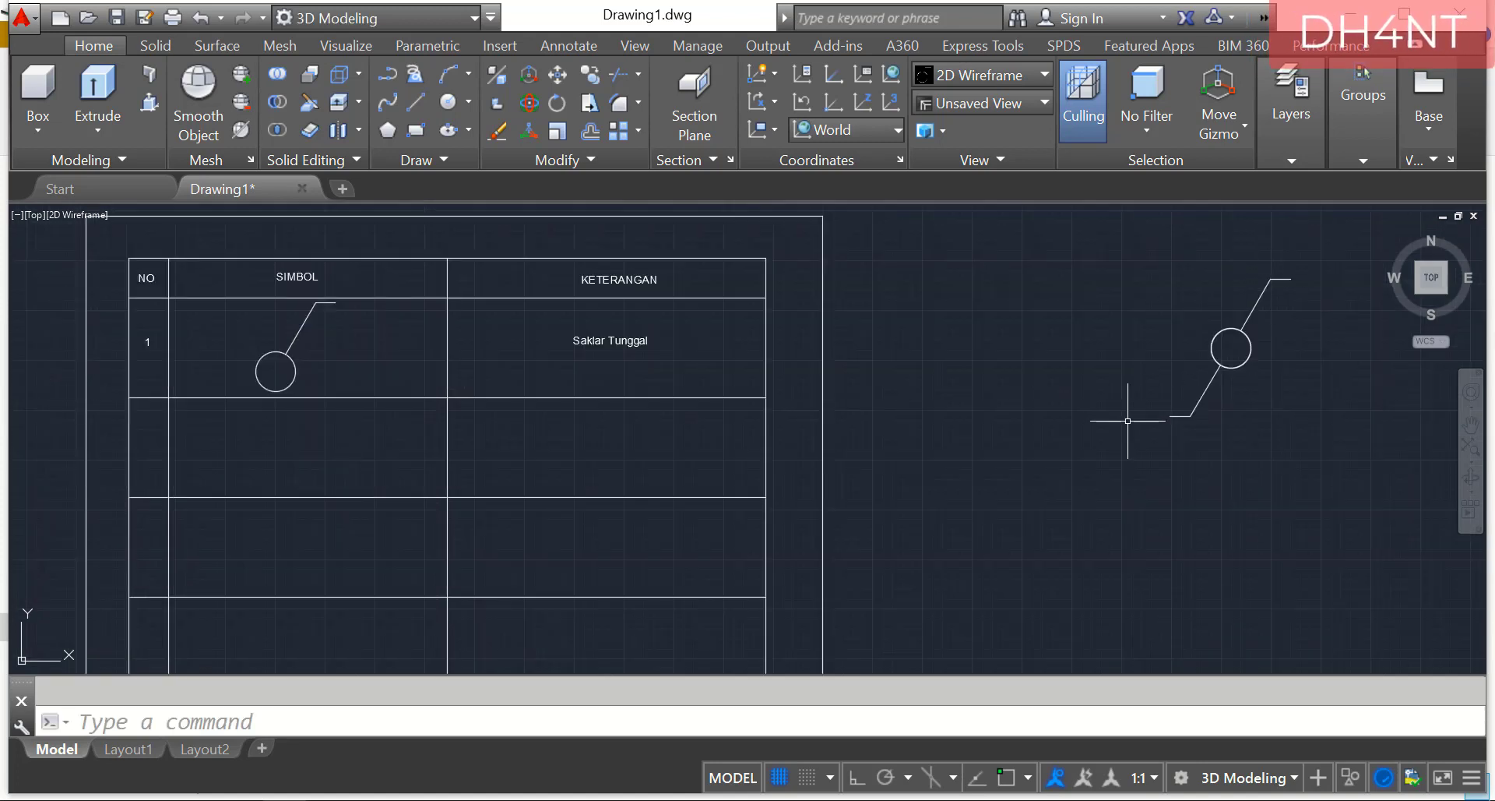
{"action": "type", "text": "sc"}
{"action": "key", "text": "Return"}
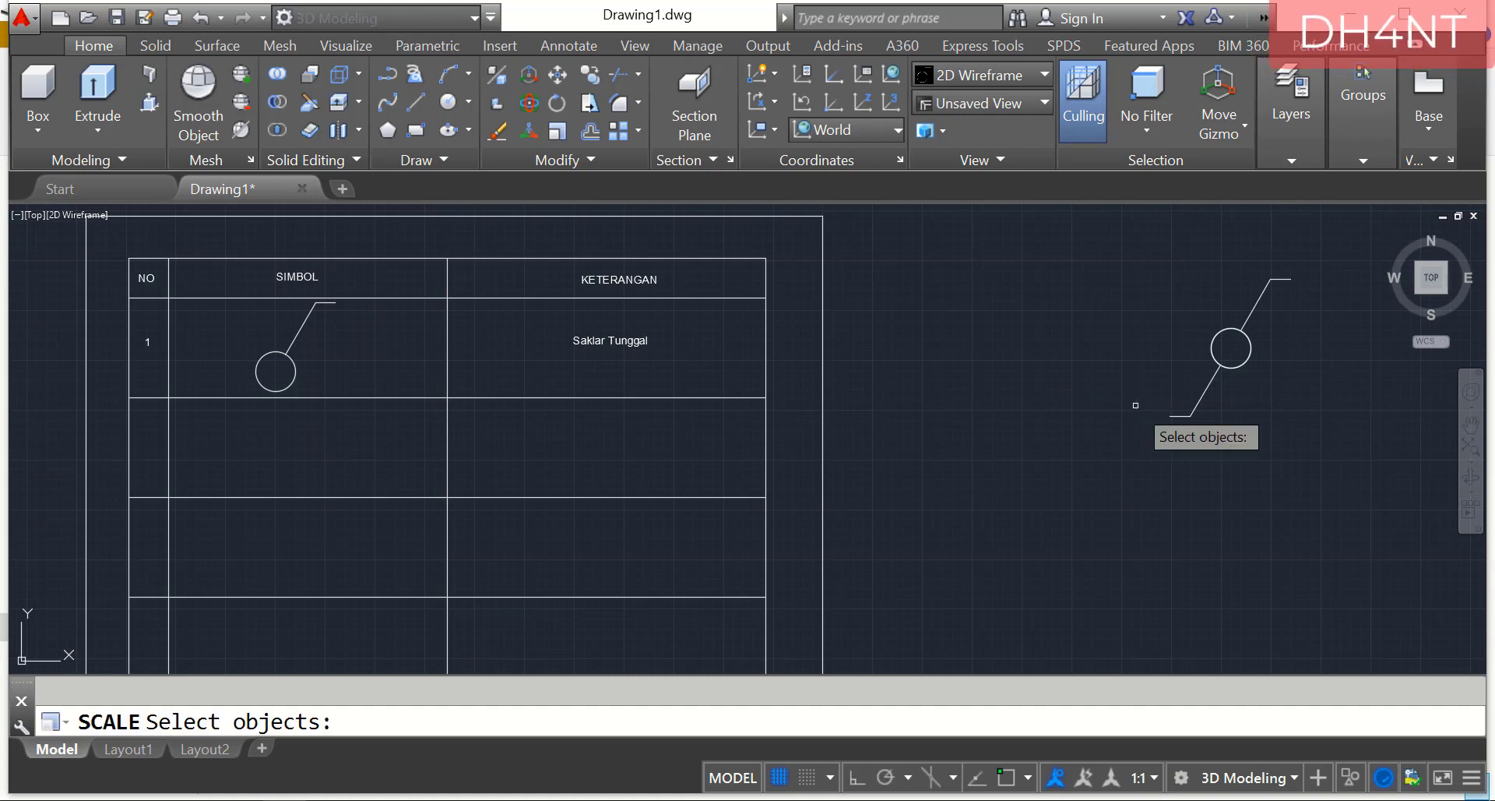
{"action": "mouse_move", "coordinate": [1254, 237]}
{"action": "left_mouse_down"}
{"action": "mouse_move", "coordinate": [1359, 274]}
{"action": "mouse_move", "coordinate": [1103, 441]}
{"action": "mouse_move", "coordinate": [1266, 238]}
{"action": "left_mouse_up"}
{"action": "key", "text": "Return"}
{"action": "type", "text": "cener"}
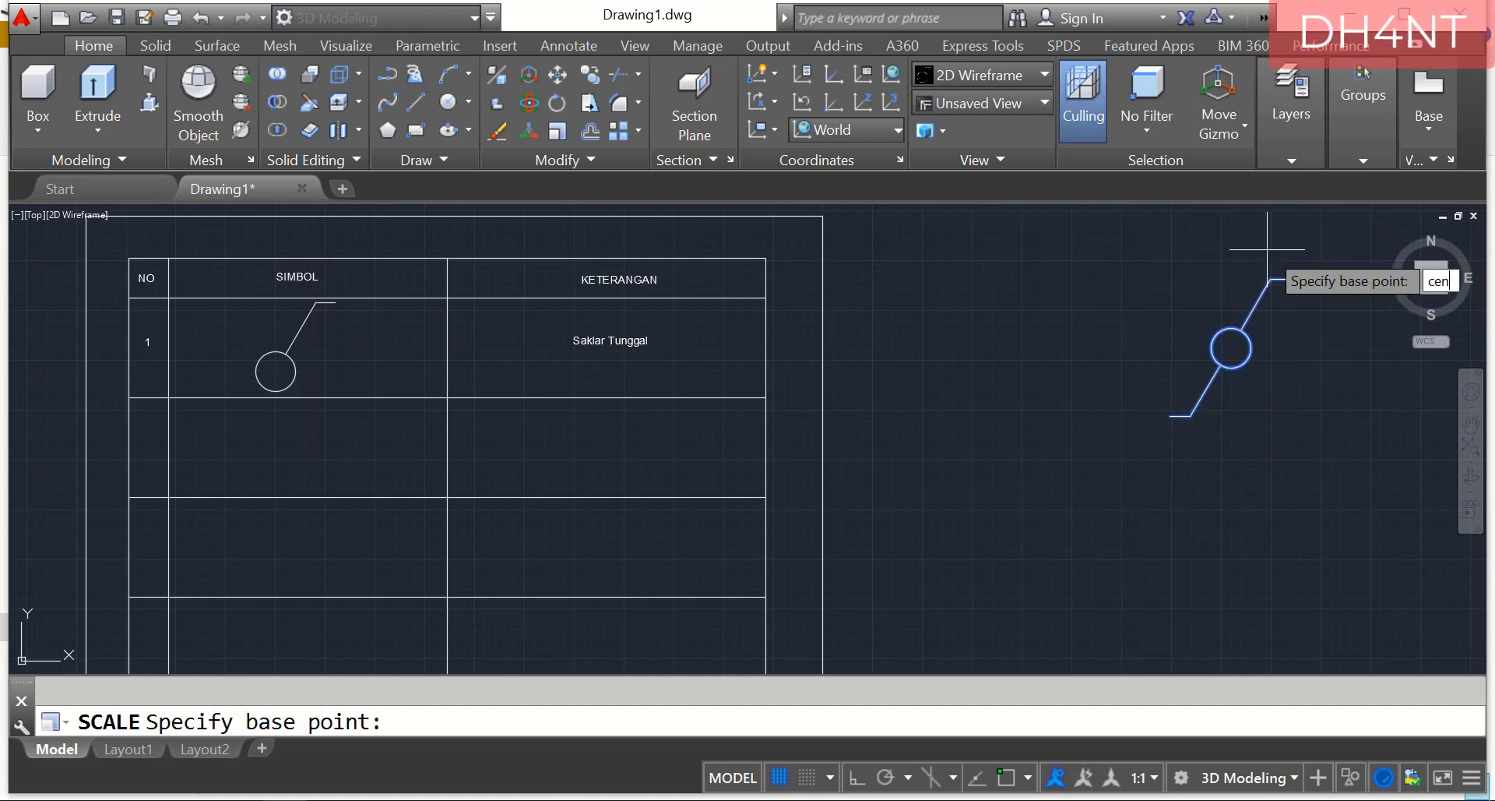
{"action": "key", "text": "Return"}
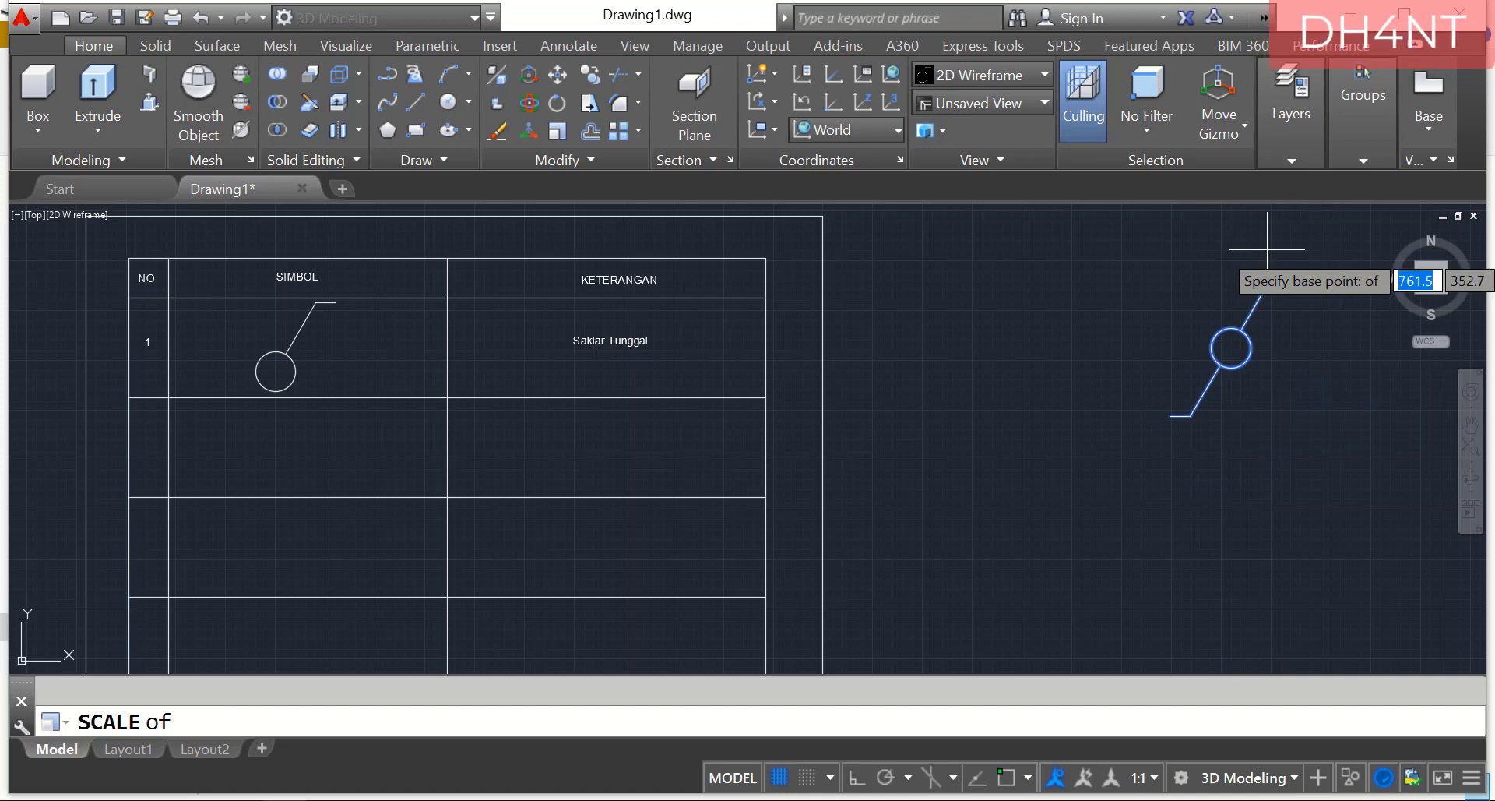
{"action": "left_click", "coordinate": [1231, 348]}
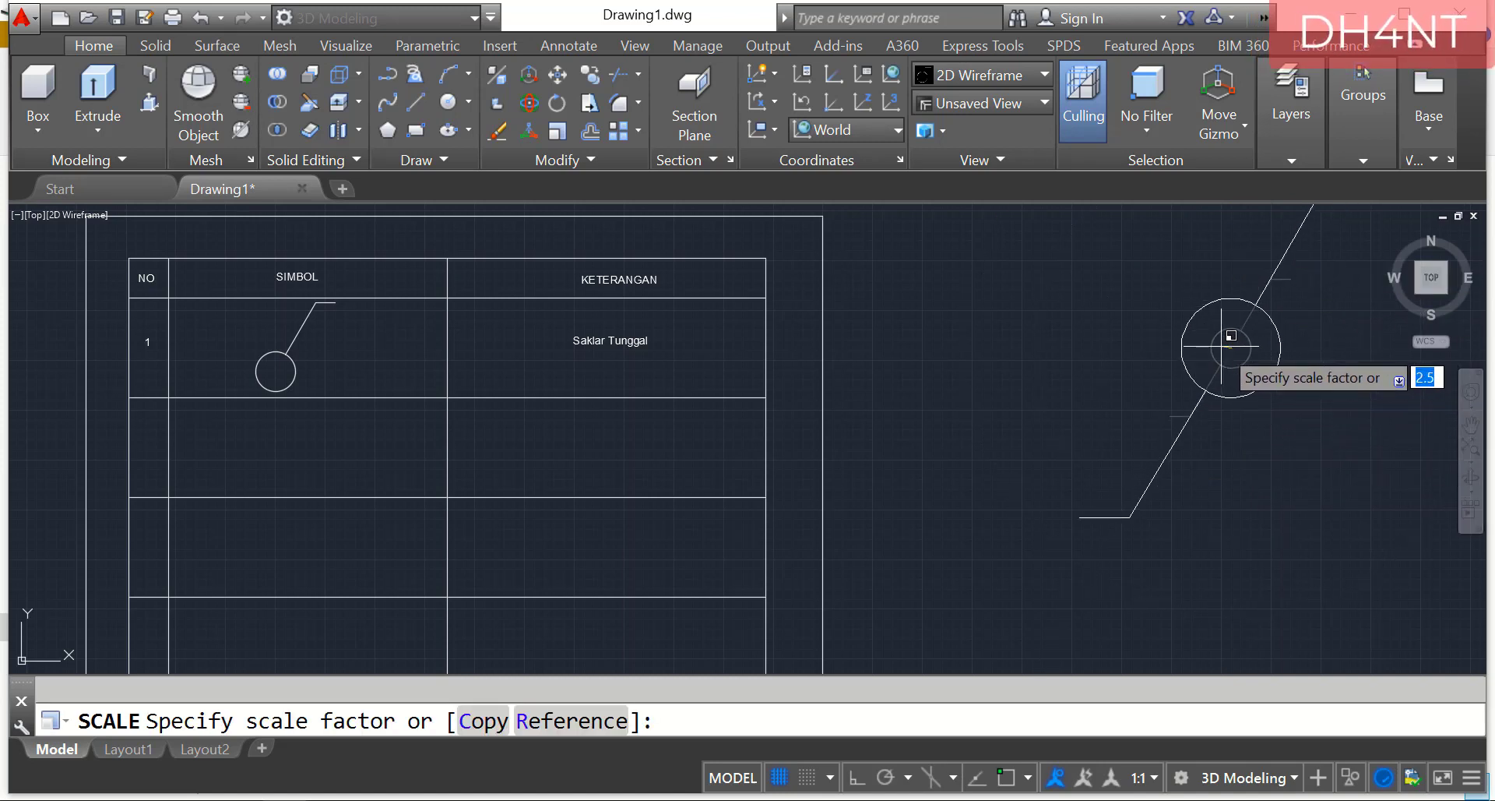
{"action": "type", "text": "0.8"}
{"action": "key", "text": "Return"}
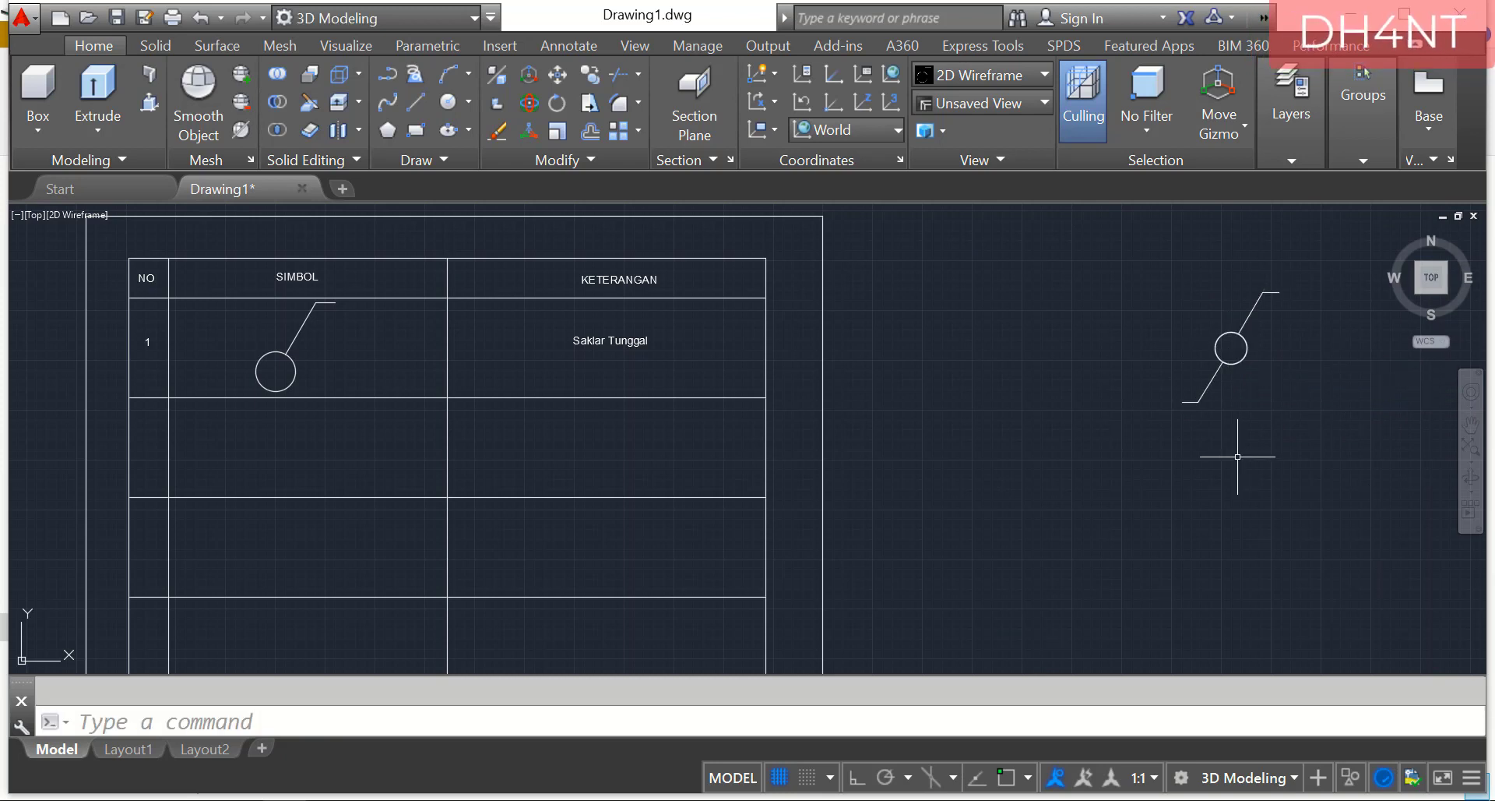
Move the saklar tukar symbol by its circle center to the empty space just outside the table's frame, level with row 2.
{"action": "type", "text": "mov"}
{"action": "key", "text": "Return"}
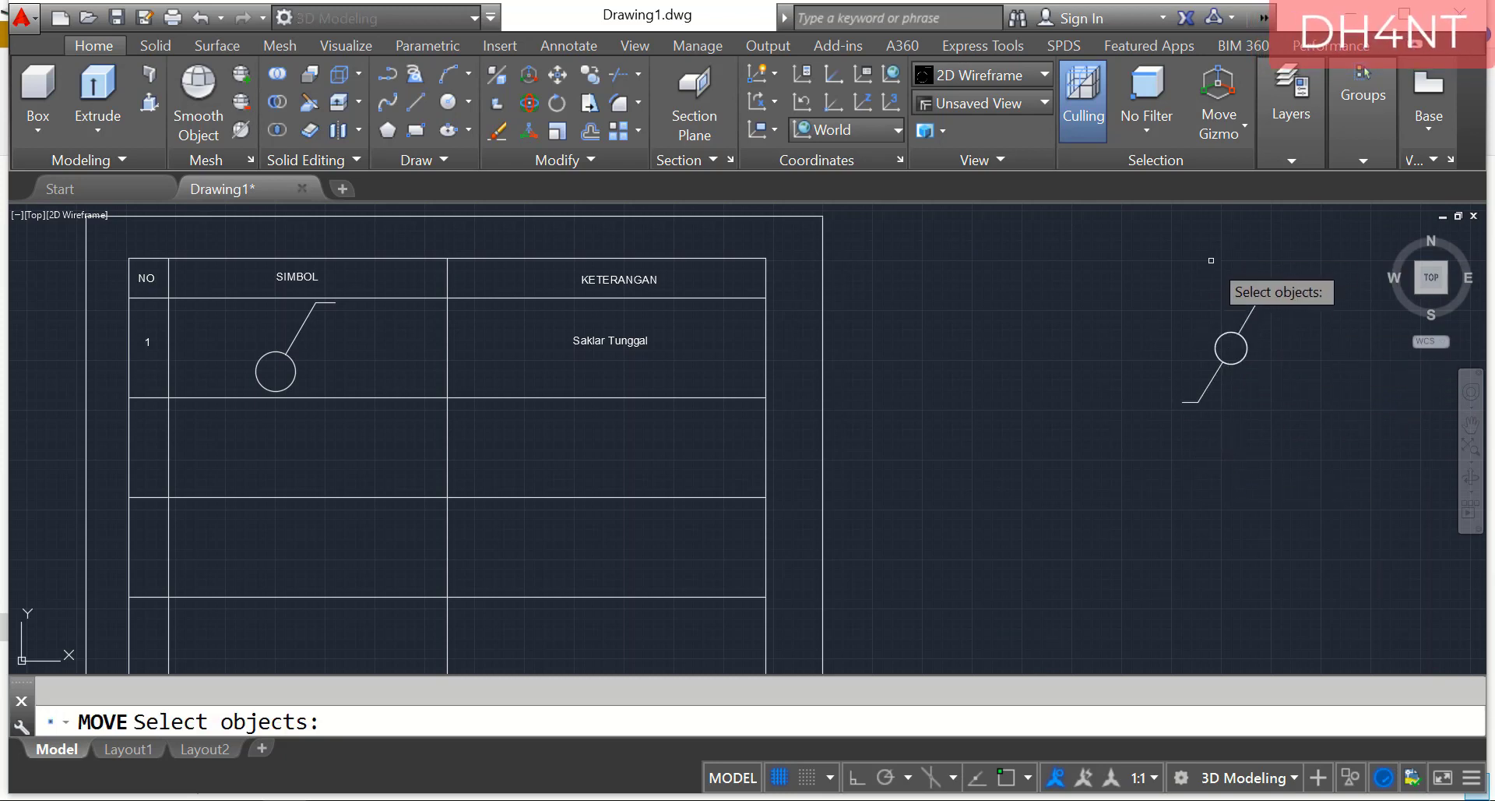
{"action": "mouse_move", "coordinate": [1244, 245]}
{"action": "left_mouse_down"}
{"action": "mouse_move", "coordinate": [1246, 366]}
{"action": "mouse_move", "coordinate": [1151, 344]}
{"action": "mouse_move", "coordinate": [1160, 331]}
{"action": "left_mouse_up"}
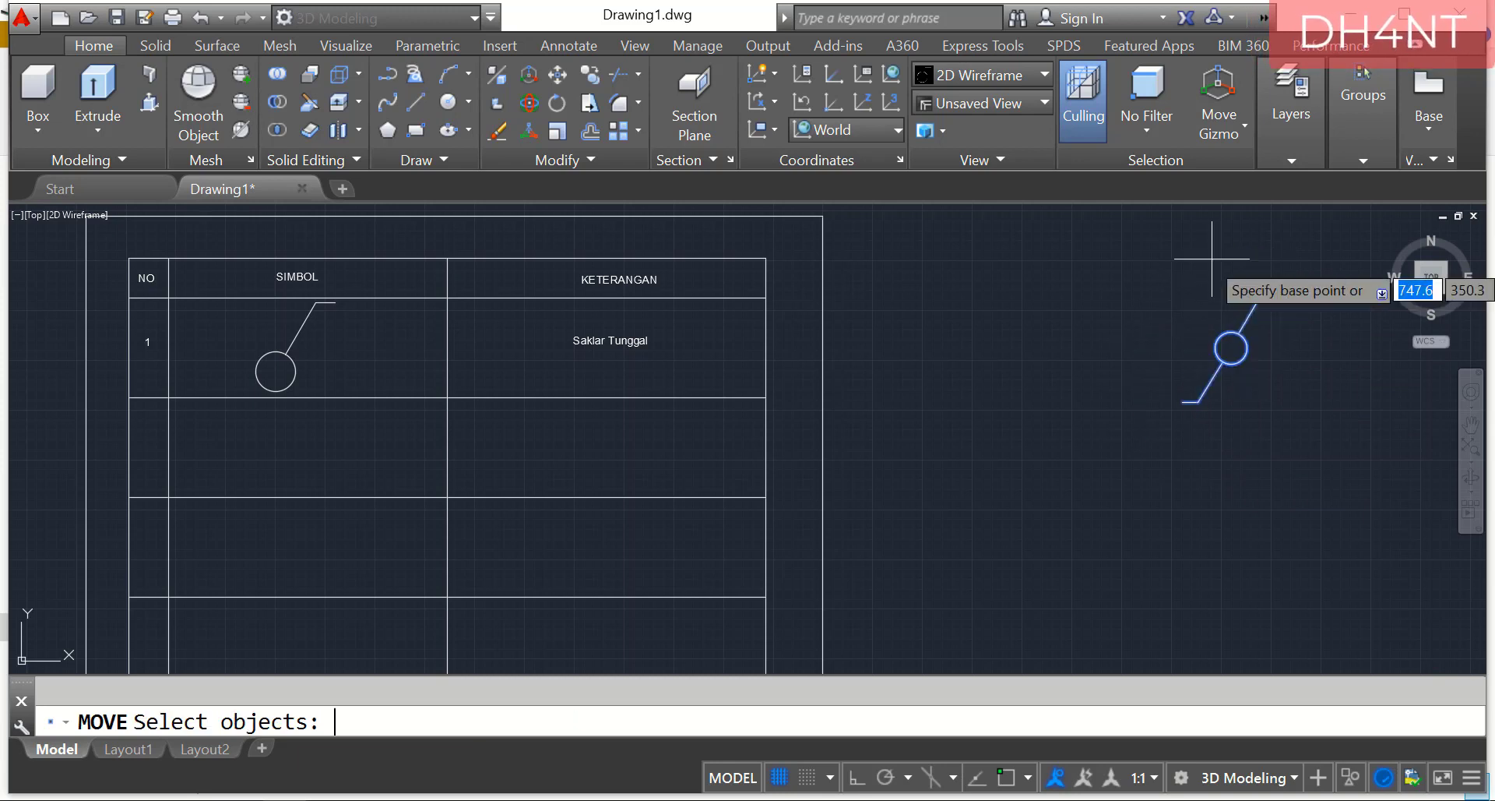
{"action": "key", "text": "Return"}
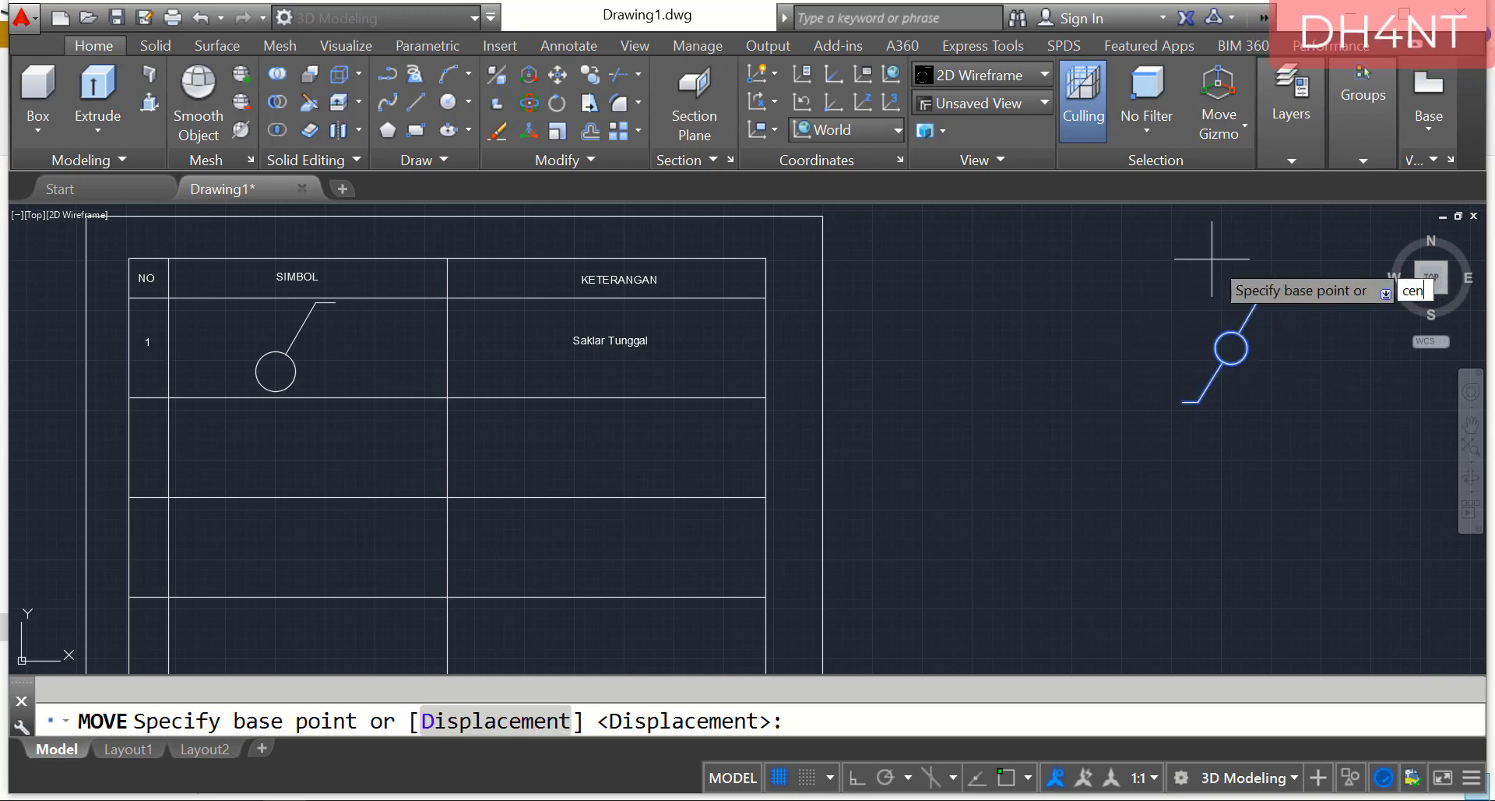
{"action": "type", "text": "cen"}
{"action": "key", "text": "Return"}
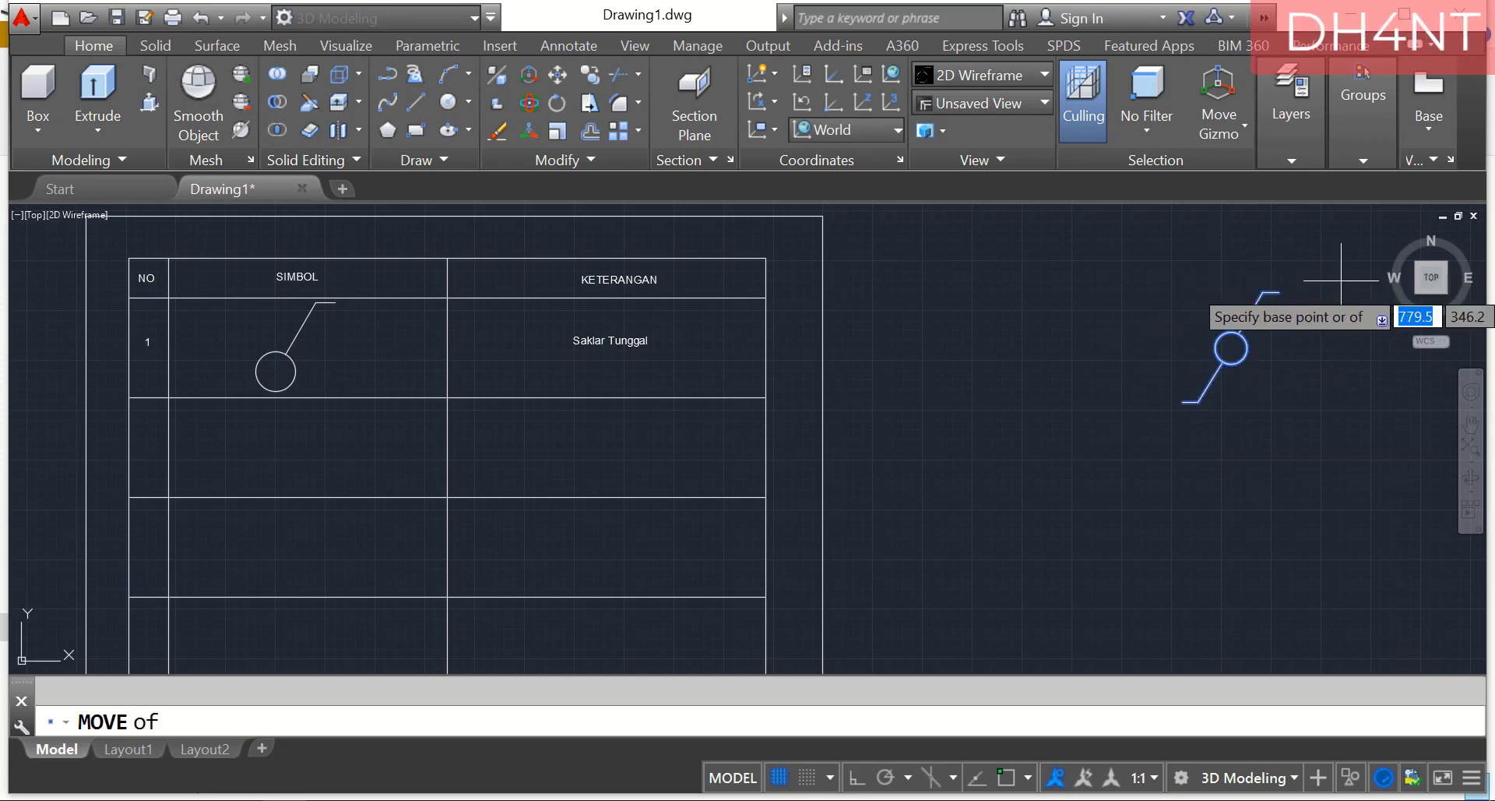
{"action": "left_click", "coordinate": [1231, 348]}
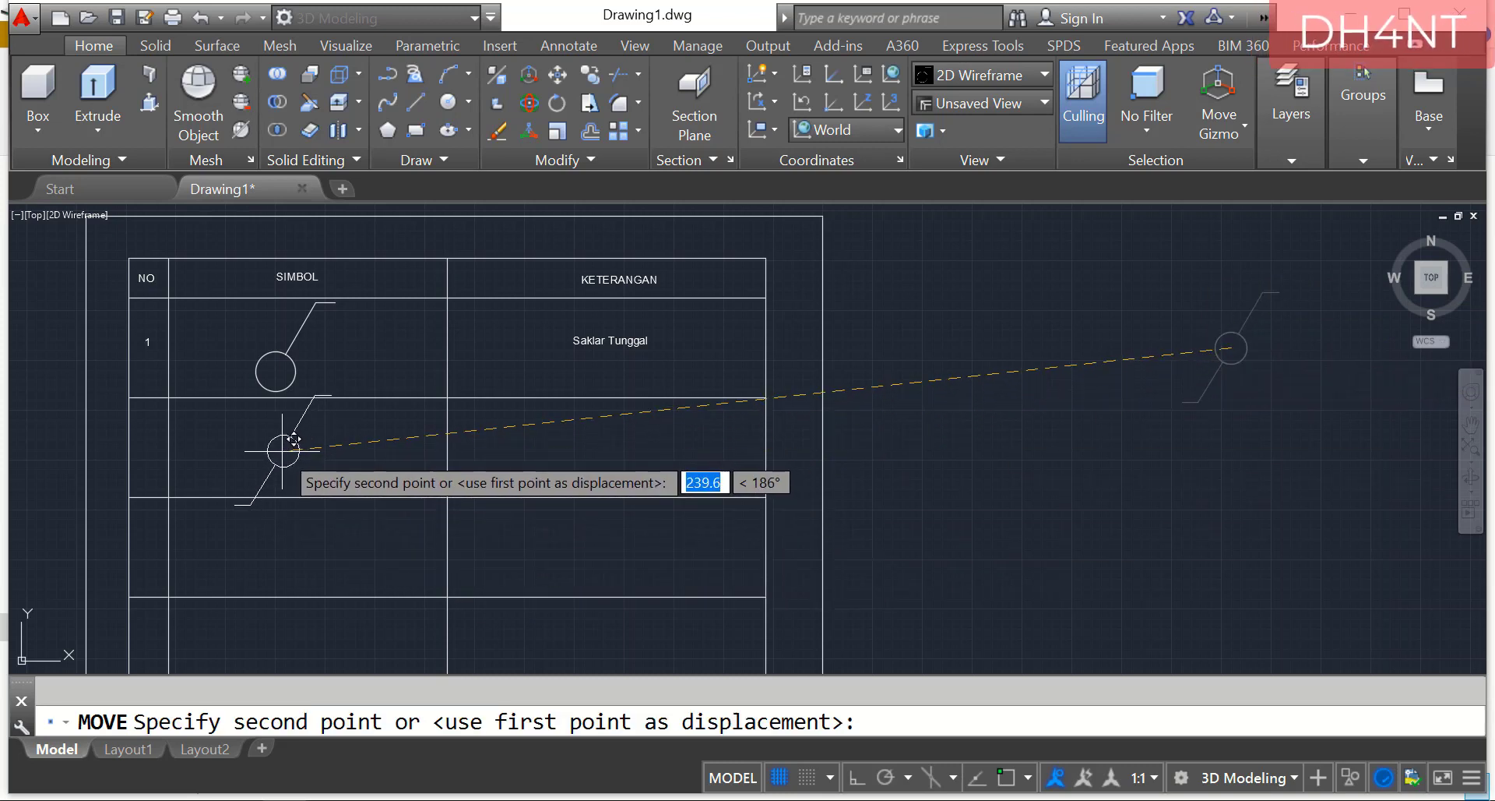
{"action": "left_click", "coordinate": [956, 420]}
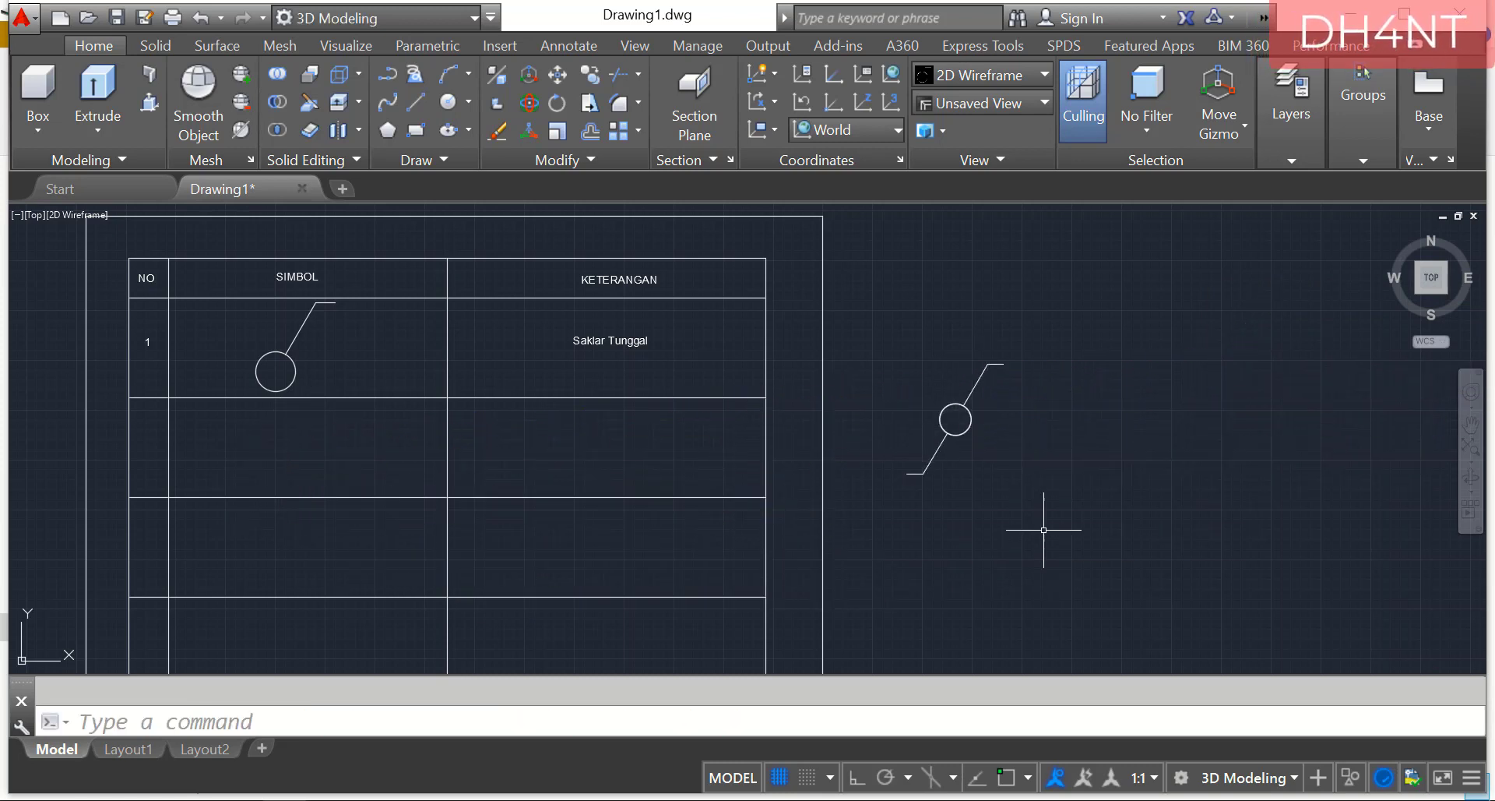
Scale the saklar tukar symbol again by 0.8 about the center of its circle.
{"action": "key", "text": "Return"}
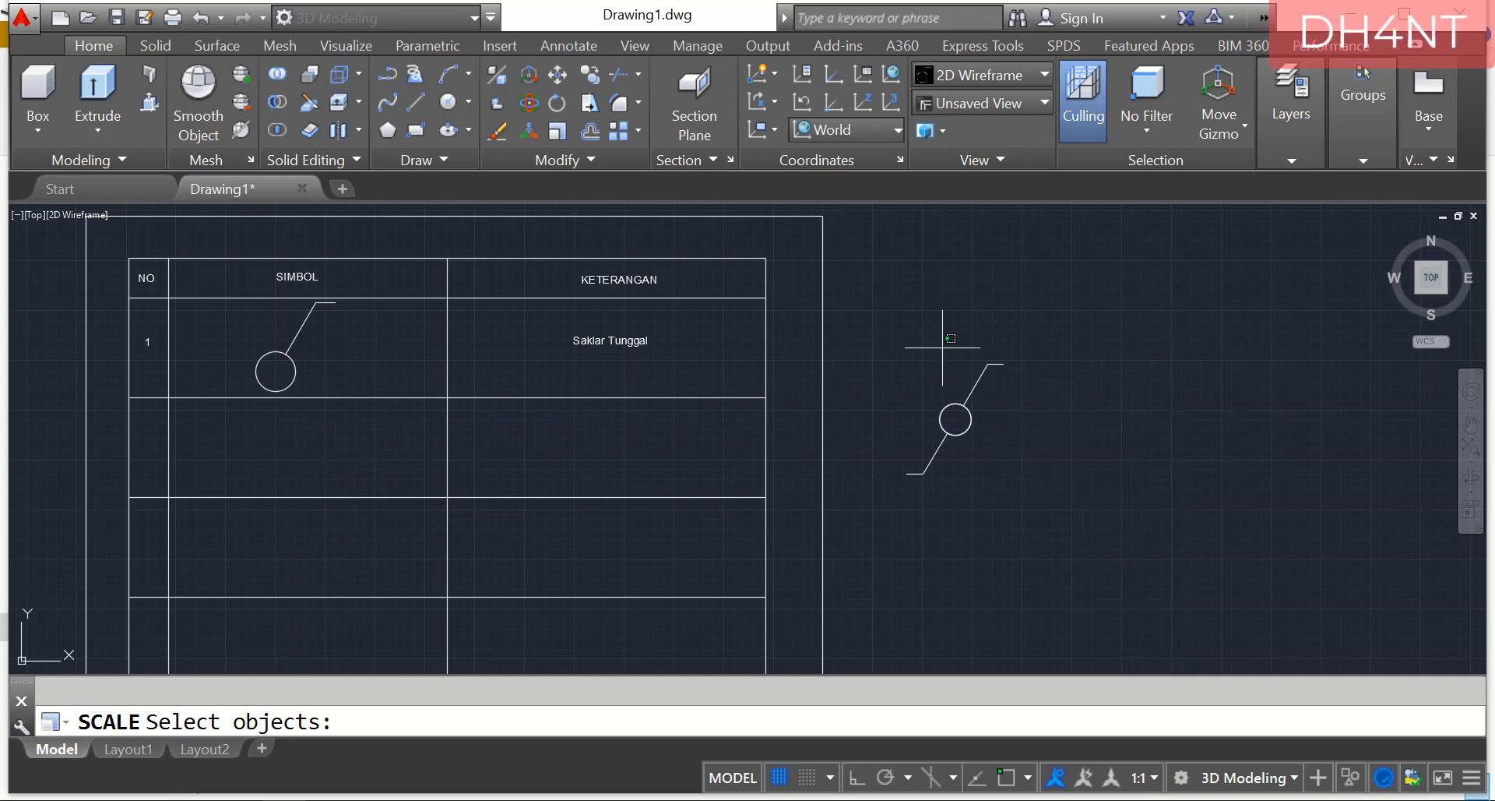
{"action": "mouse_move", "coordinate": [944, 344]}
{"action": "left_mouse_down"}
{"action": "mouse_move", "coordinate": [978, 465]}
{"action": "mouse_move", "coordinate": [945, 373]}
{"action": "left_mouse_up"}
{"action": "key", "text": "Return"}
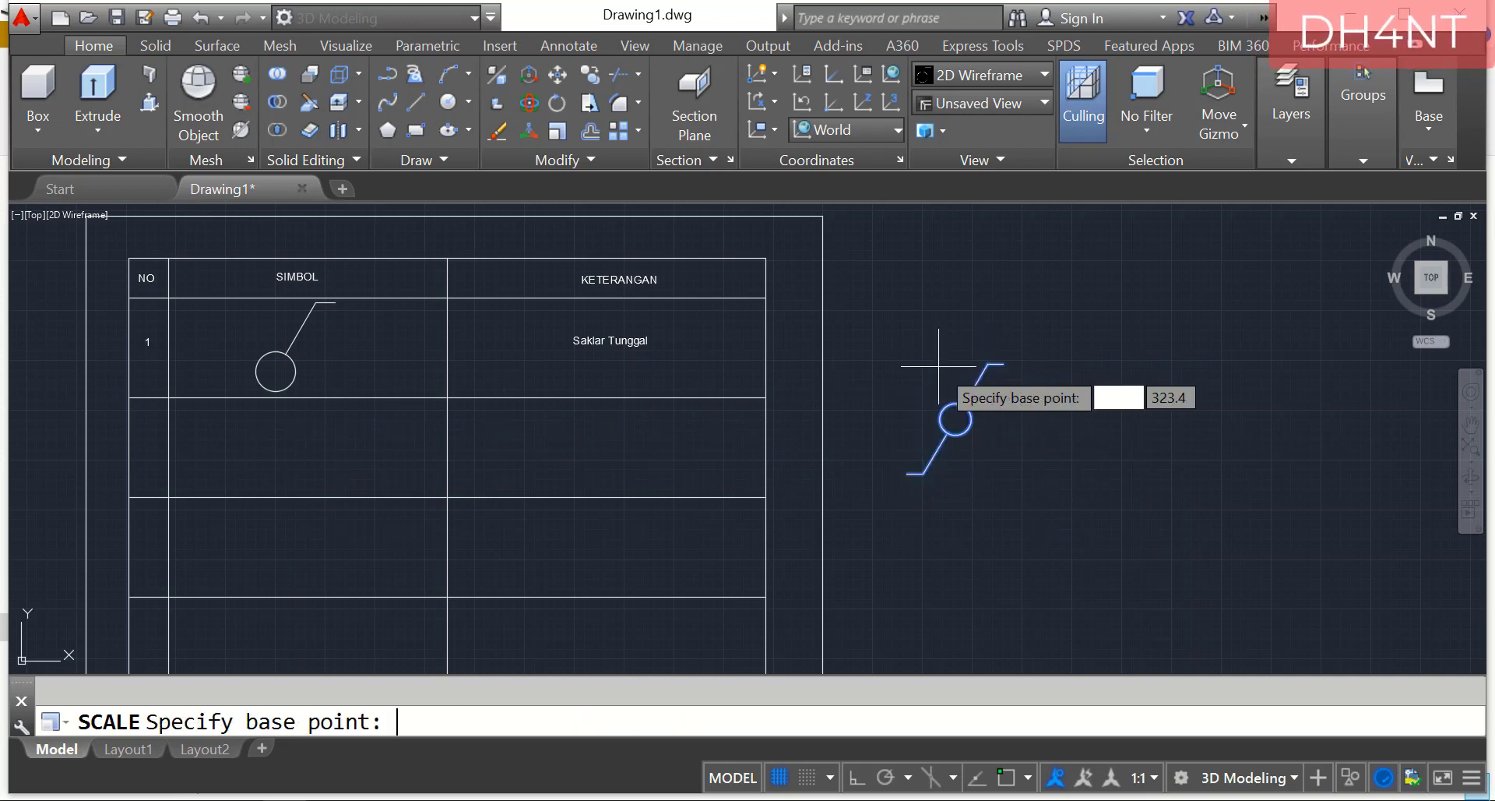
{"action": "type", "text": "center"}
{"action": "key", "text": "Return"}
{"action": "left_click", "coordinate": [955, 420]}
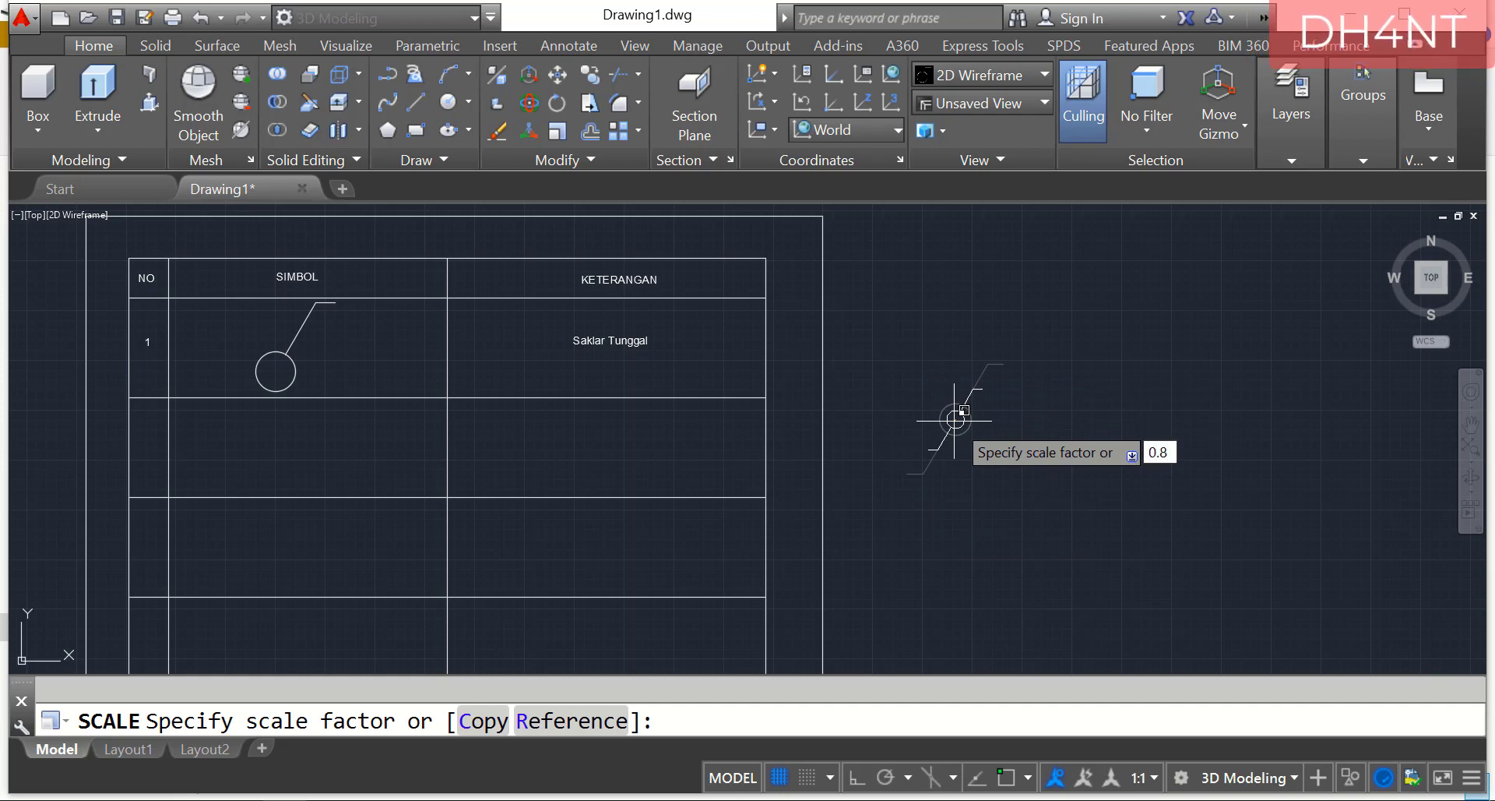
{"action": "left_click", "coordinate": [964, 409]}
{"action": "key", "text": "Return"}
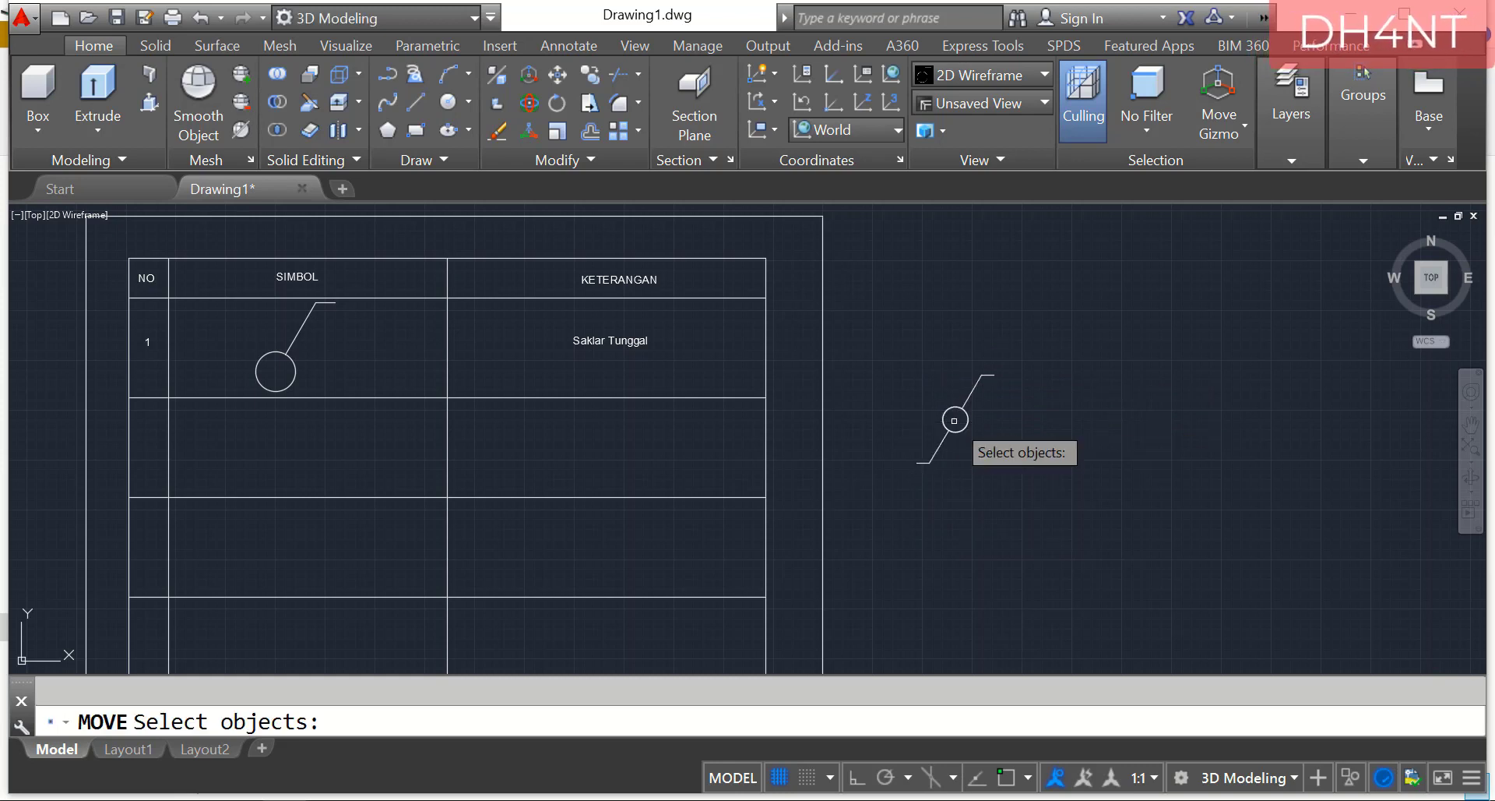
Move the saklar tukar symbol by its circle center into the SIMBOL cell of the table's second row.
{"action": "mouse_move", "coordinate": [925, 348]}
{"action": "left_mouse_down"}
{"action": "mouse_move", "coordinate": [1005, 386]}
{"action": "mouse_move", "coordinate": [971, 467]}
{"action": "mouse_move", "coordinate": [944, 384]}
{"action": "mouse_move", "coordinate": [1016, 424]}
{"action": "mouse_move", "coordinate": [929, 493]}
{"action": "left_mouse_up"}
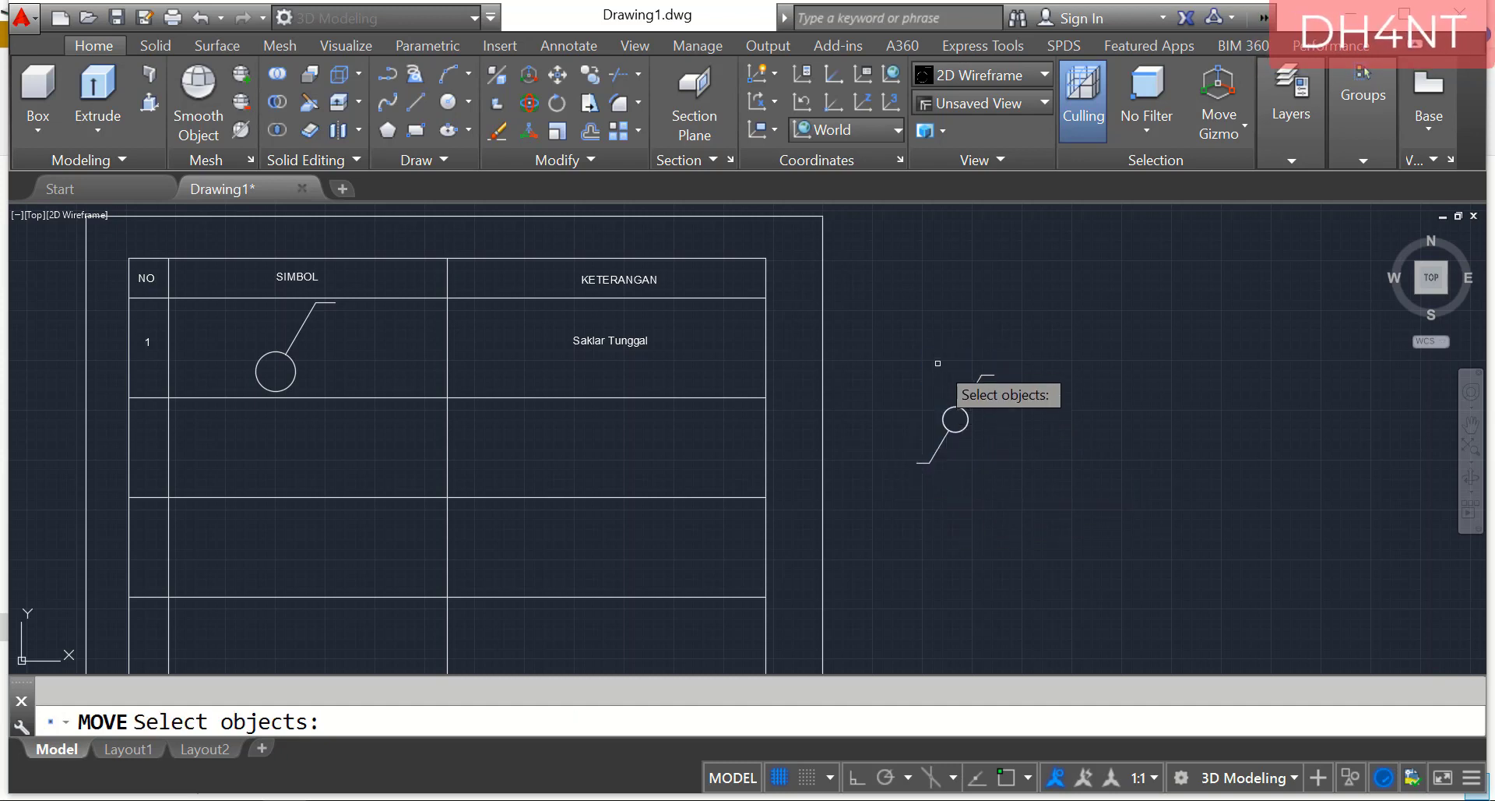
{"action": "mouse_move", "coordinate": [938, 364]}
{"action": "left_mouse_down"}
{"action": "mouse_move", "coordinate": [1001, 333]}
{"action": "mouse_move", "coordinate": [908, 507]}
{"action": "mouse_move", "coordinate": [905, 355]}
{"action": "left_mouse_up"}
{"action": "key", "text": "Return"}
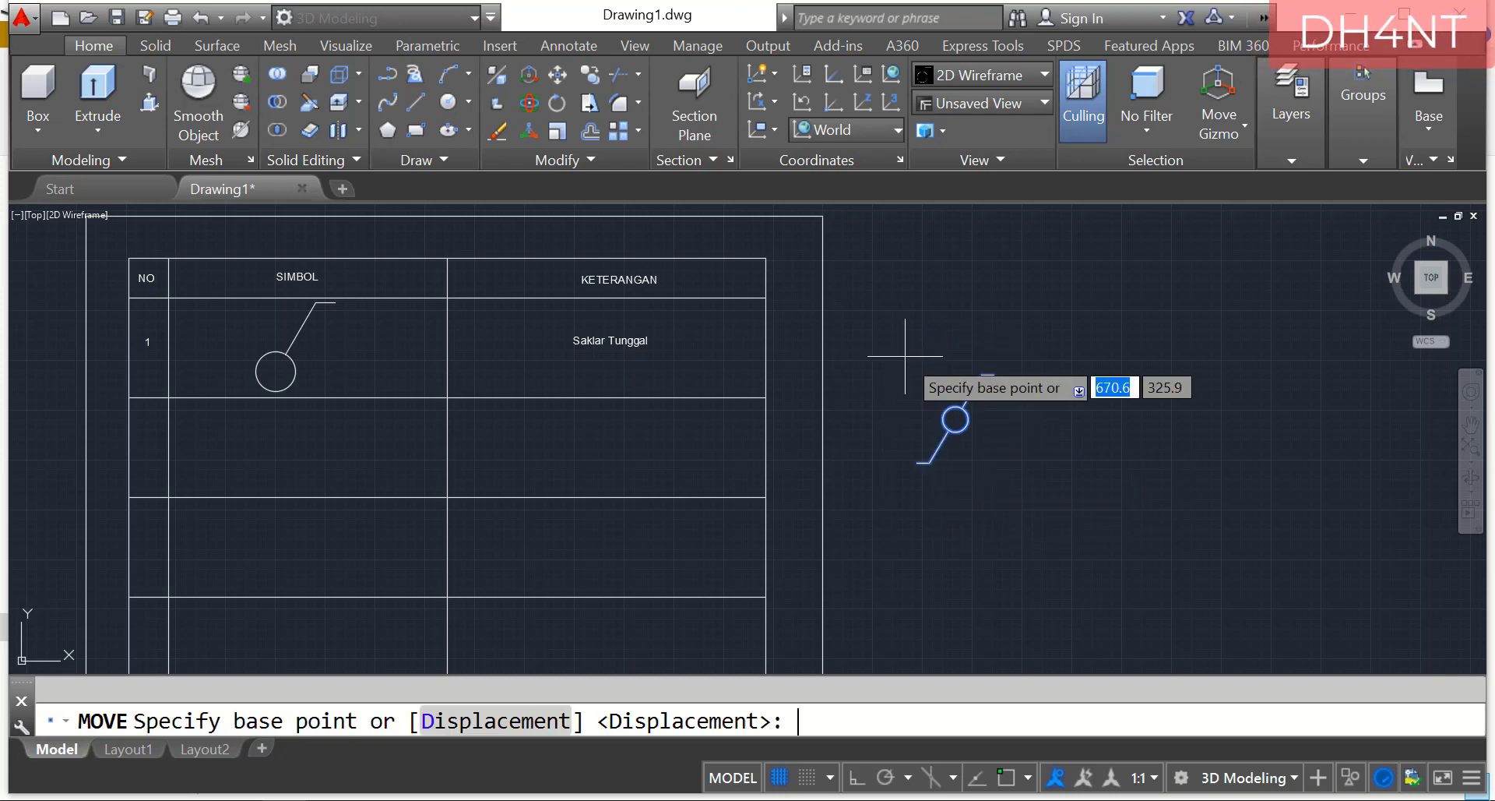
{"action": "type", "text": "center"}
{"action": "key", "text": "Return"}
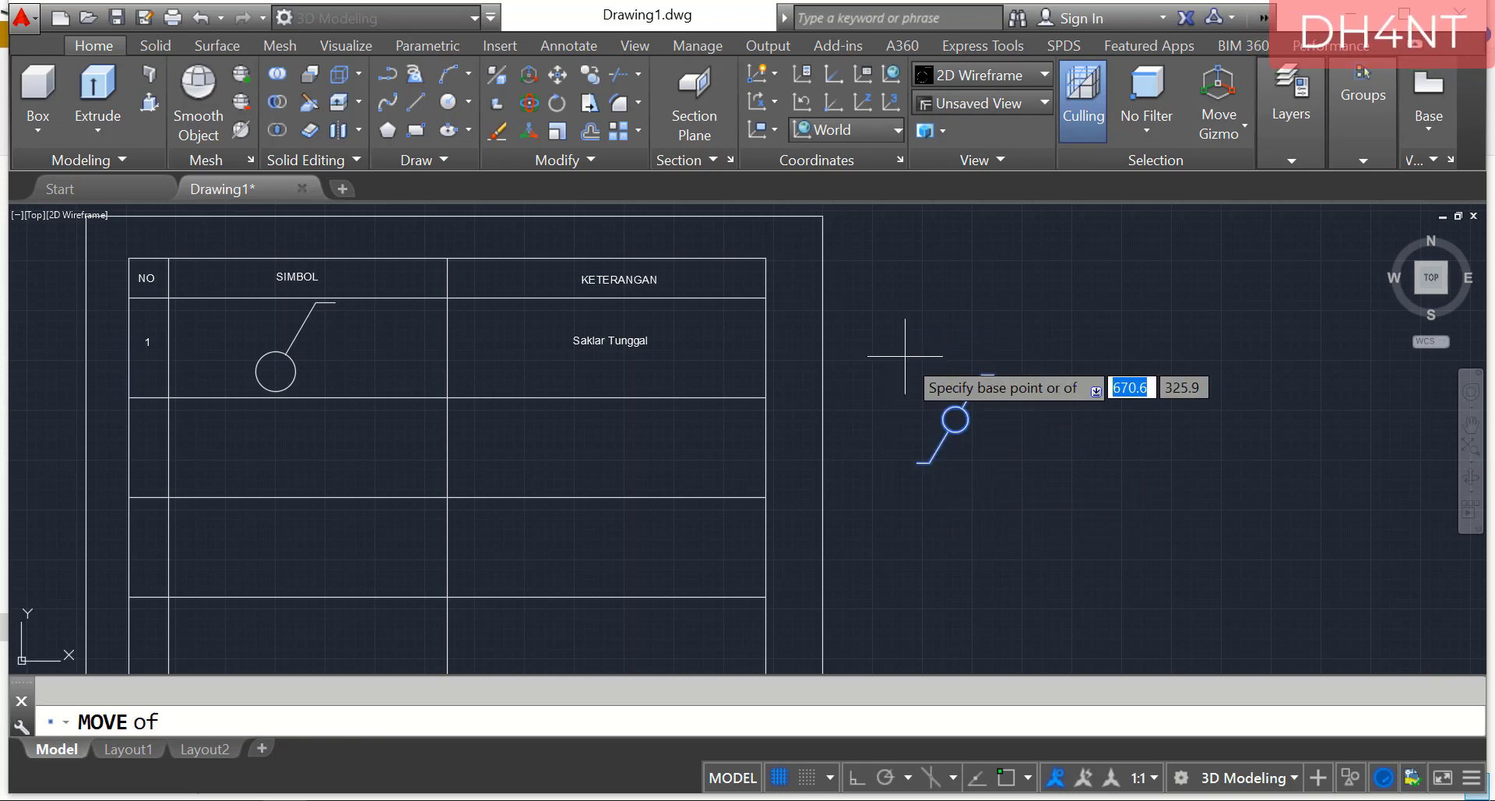
{"action": "left_click", "coordinate": [955, 419]}
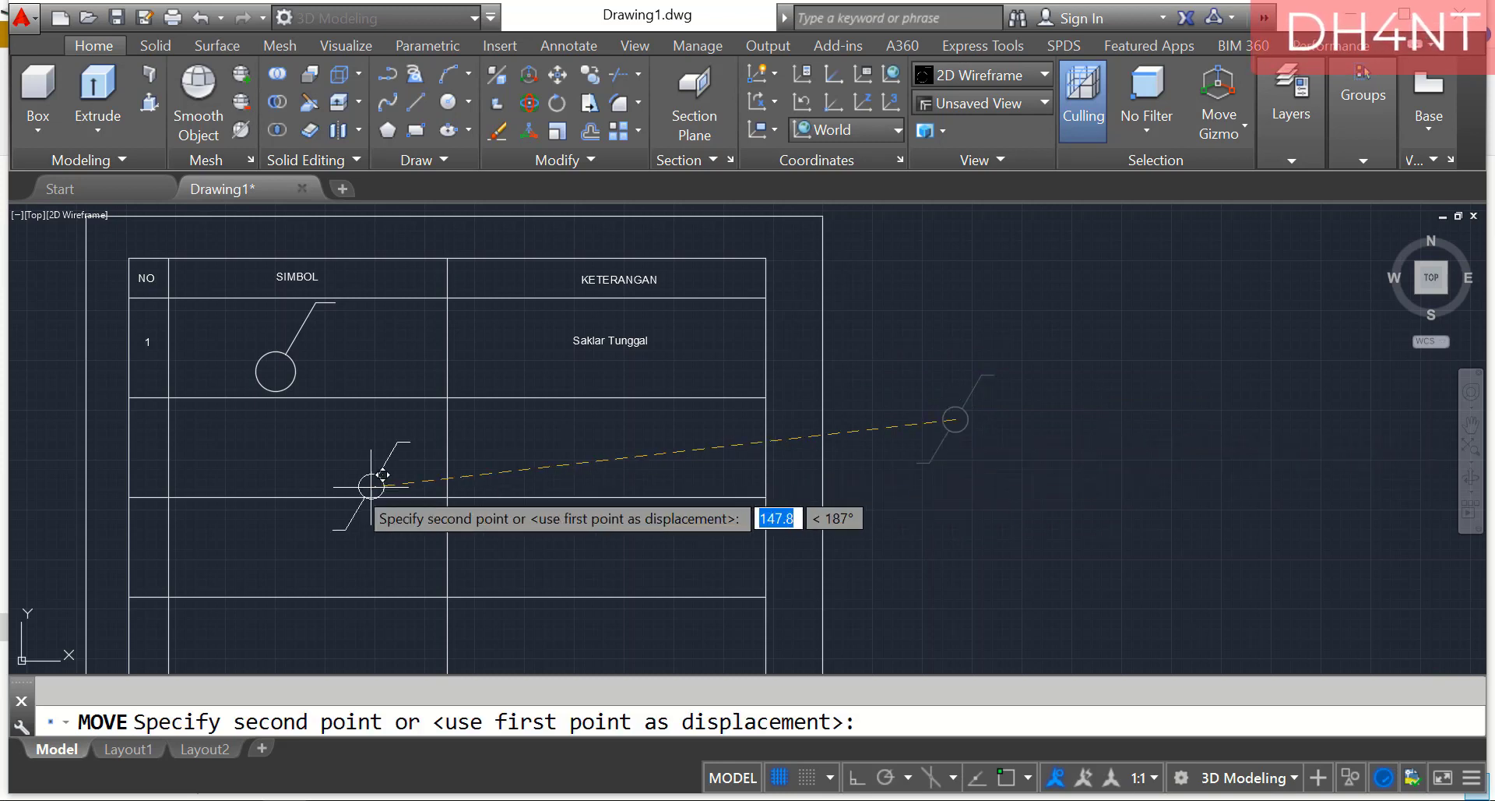
{"action": "left_click", "coordinate": [276, 448]}
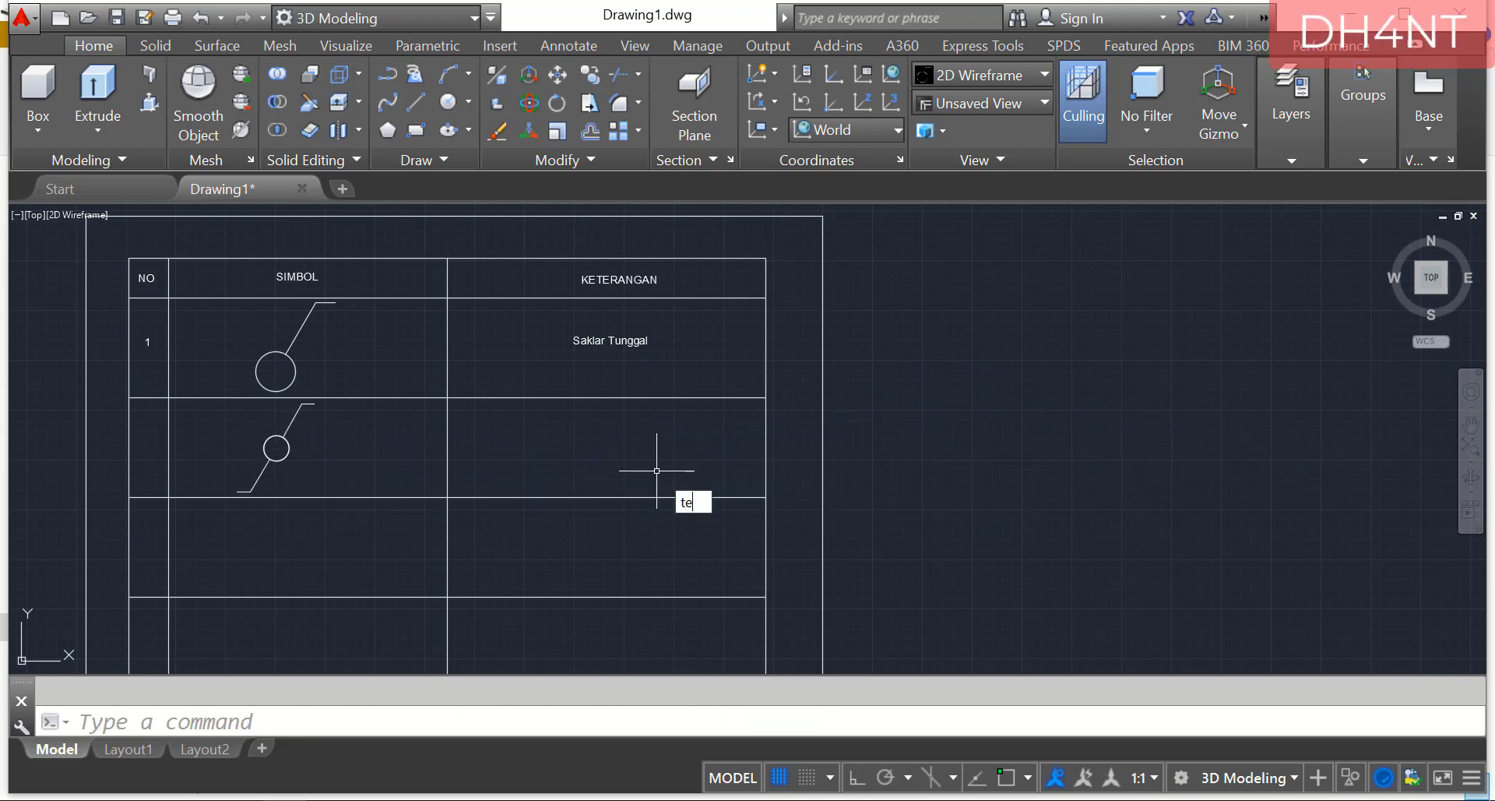
Add center-justified text of height 2.0 in the second row: Saklar Tukar under KETERANGAN and 2 under NO.
{"action": "type", "text": "text"}
{"action": "key", "text": "Return"}
{"action": "type", "text": "j"}
{"action": "key", "text": "Return"}
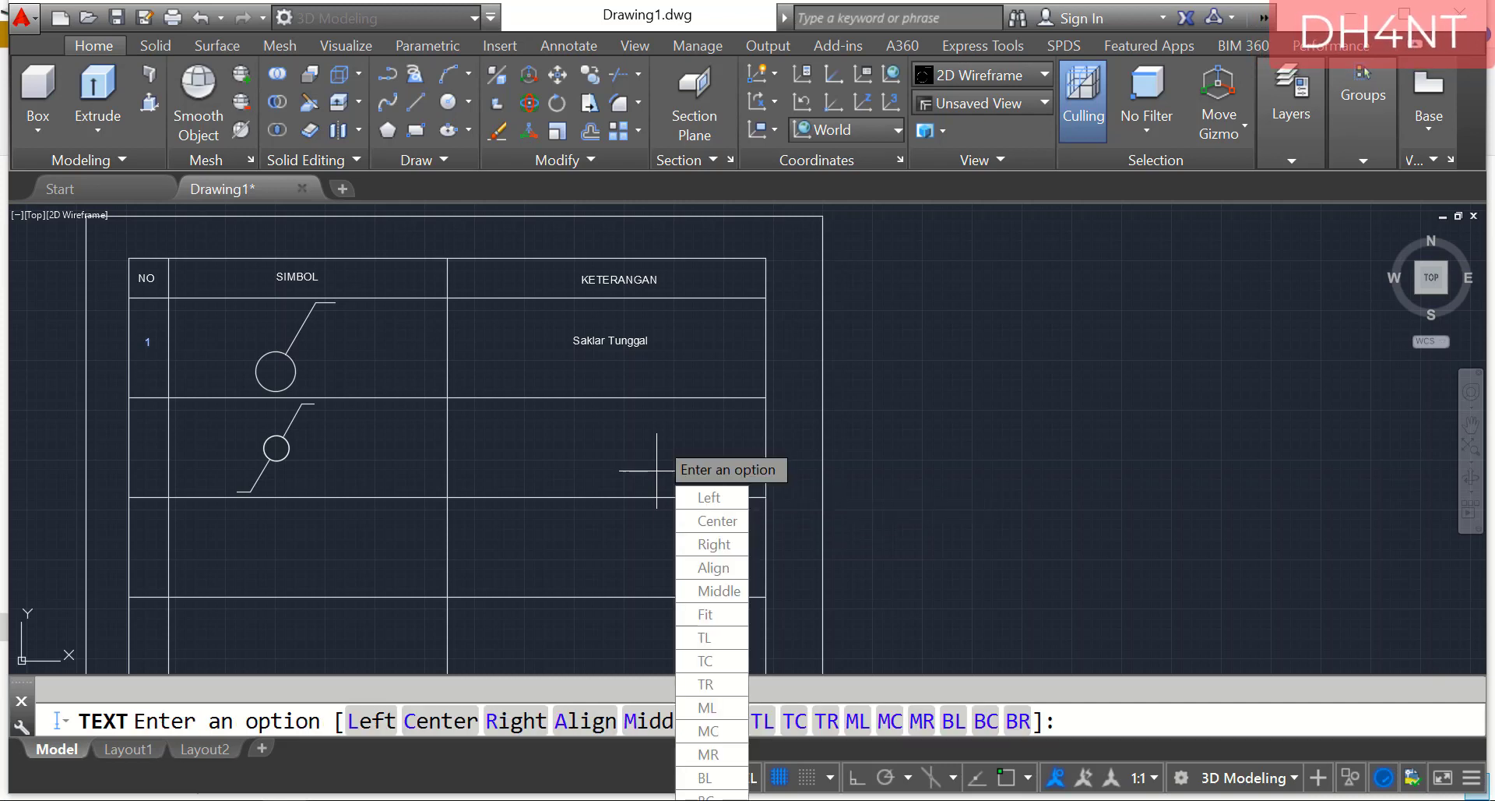
{"action": "type", "text": "cente"}
{"action": "key", "text": "Return"}
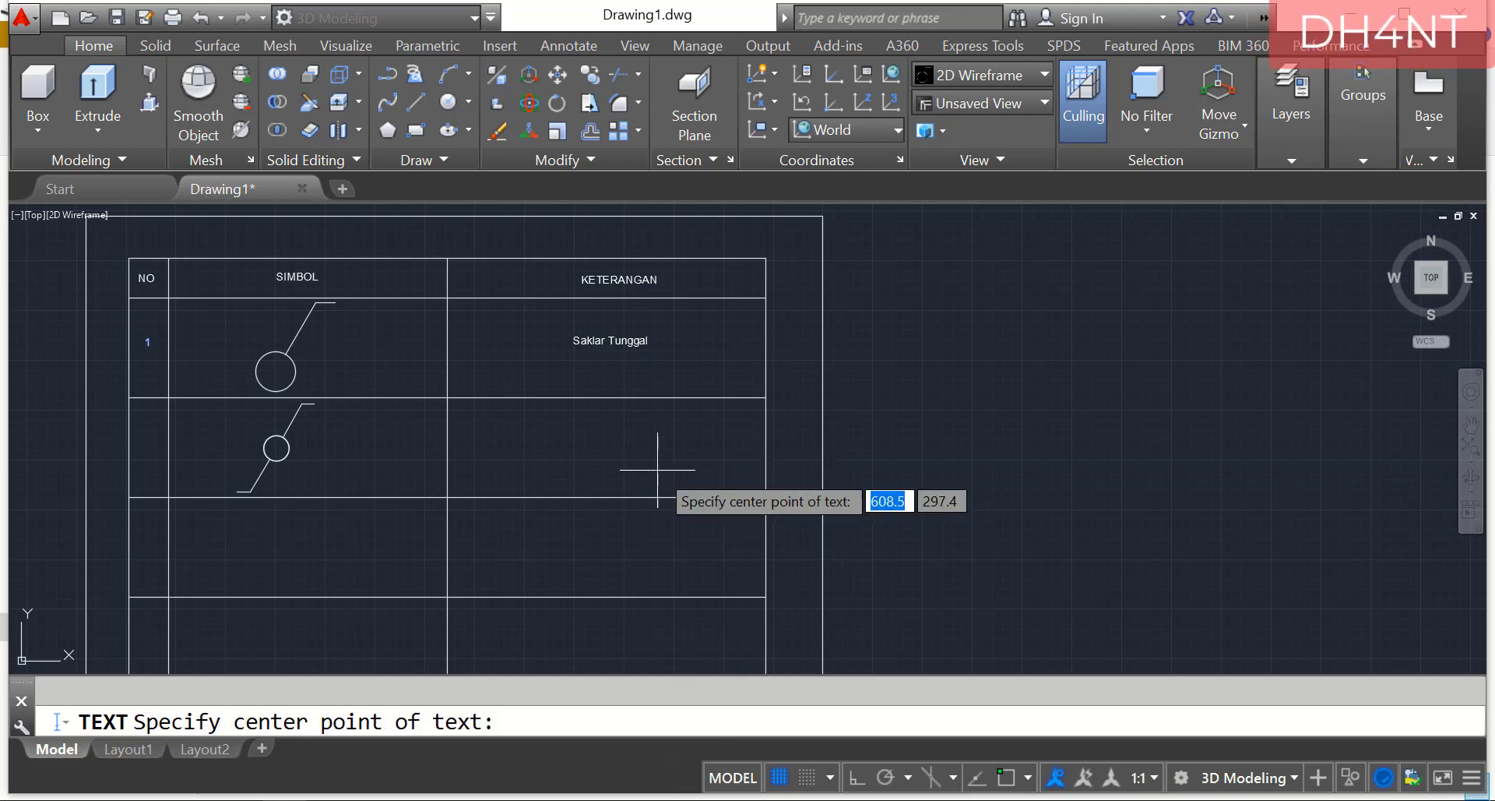
{"action": "left_click", "coordinate": [614, 450]}
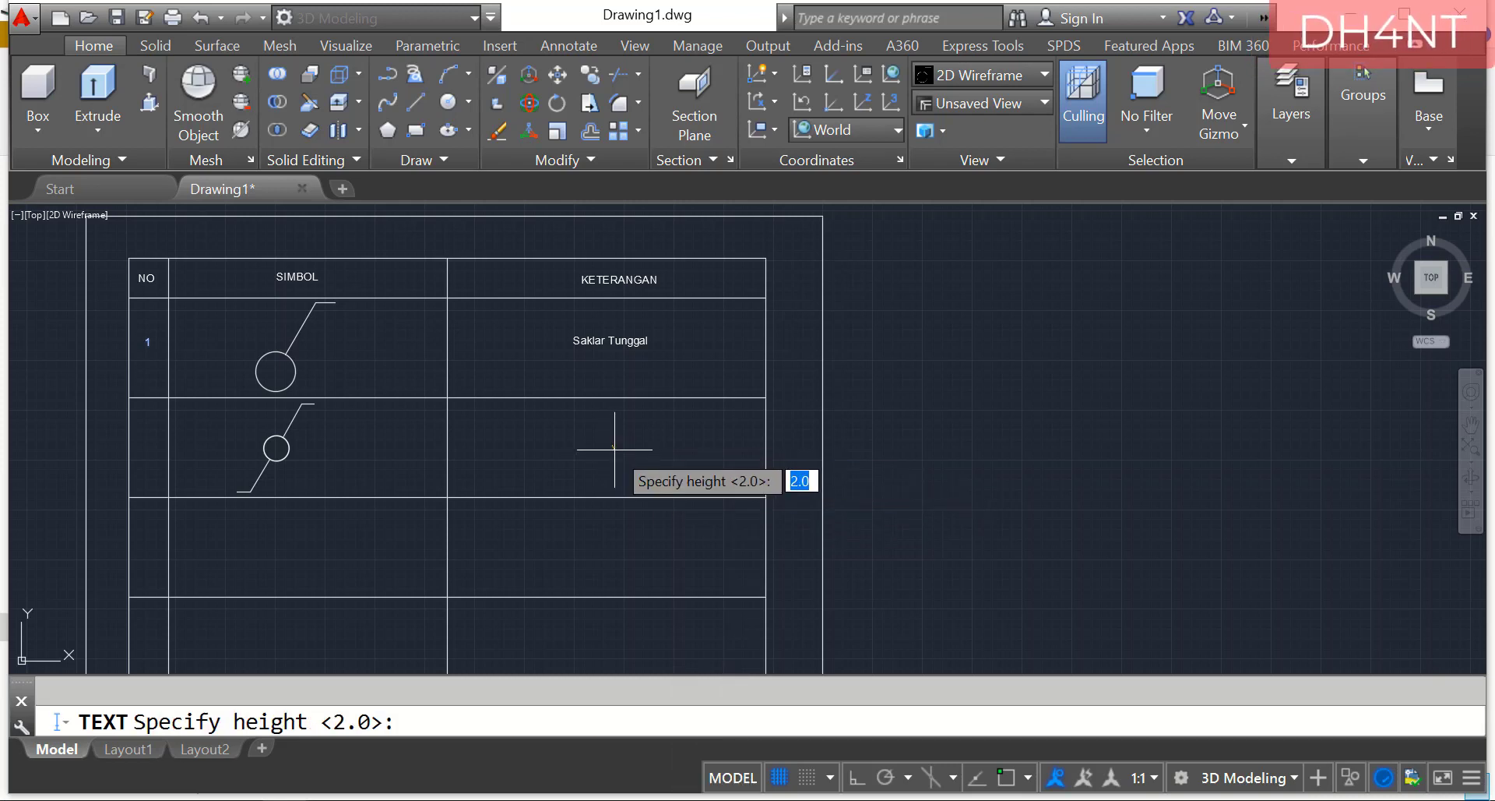
{"action": "key", "text": "Return"}
{"action": "key", "text": "Return"}
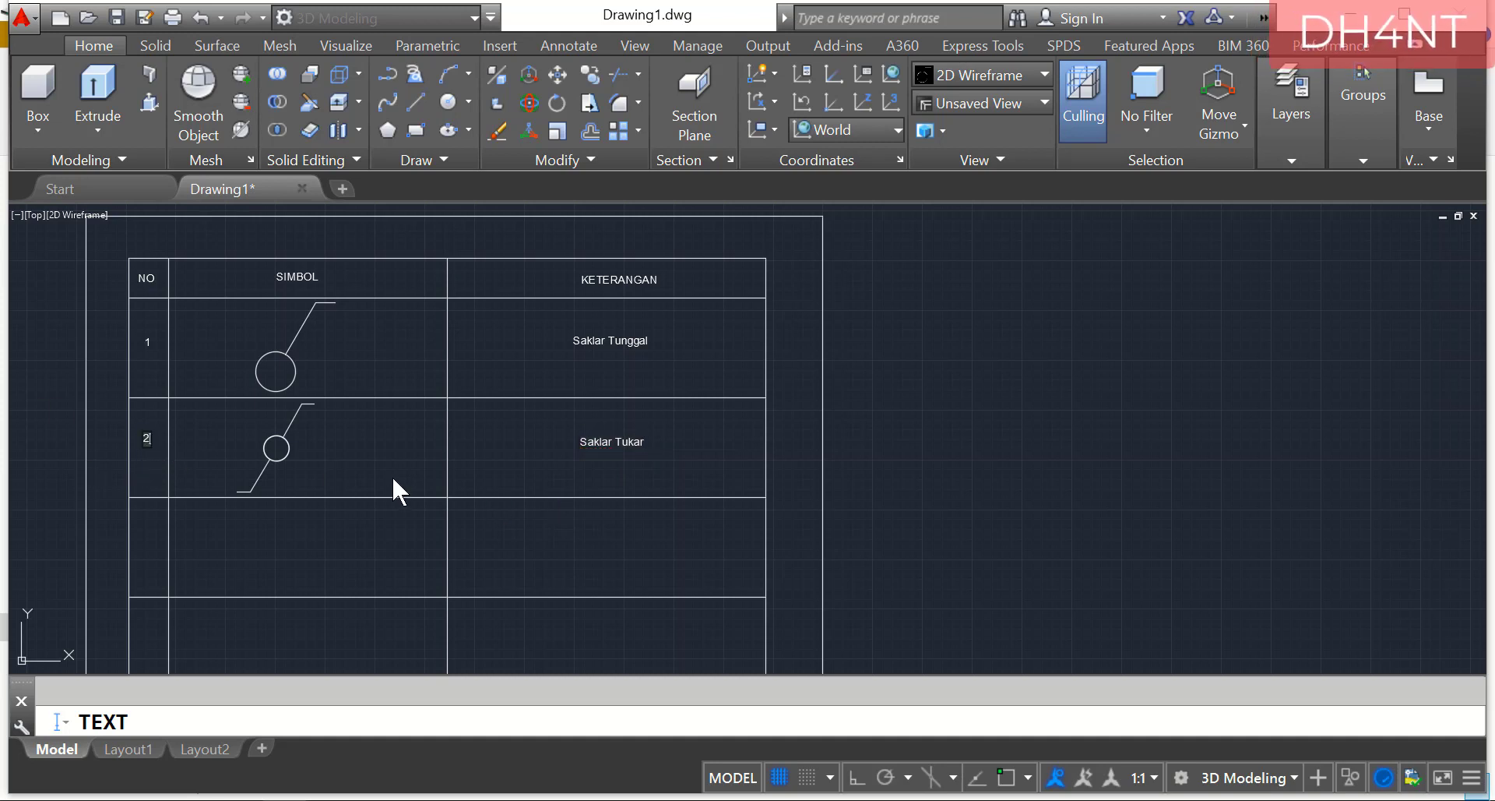
{"action": "key", "text": "Escape"}
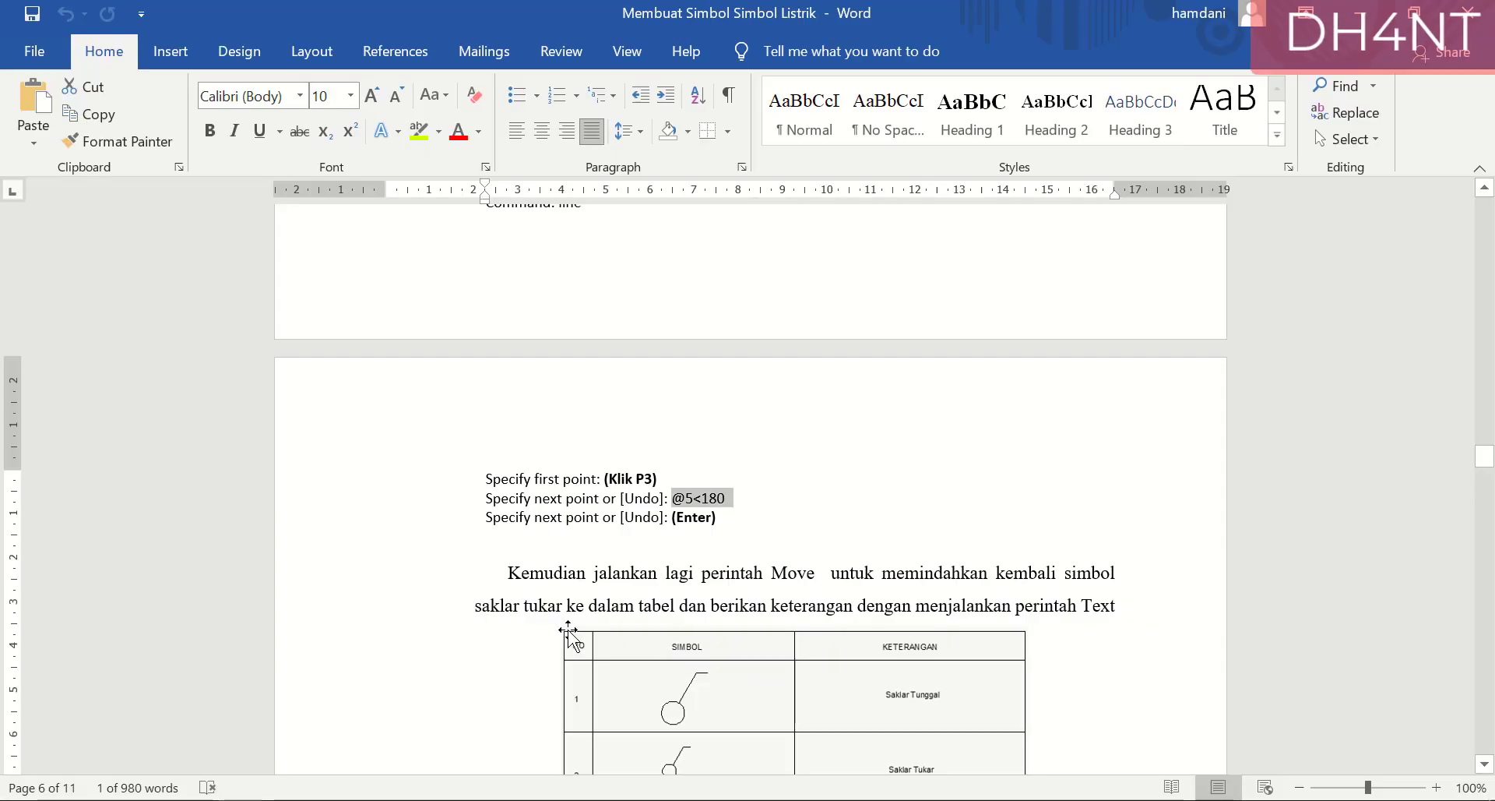
Switch to Word and read the finished table figure and the evaluation exercises, including the saklar seri entry in Tabel 8.2 Simbol Listrik.
{"action": "scroll", "coordinate": [568, 631], "scroll_direction": "down", "scroll_amount": 6}
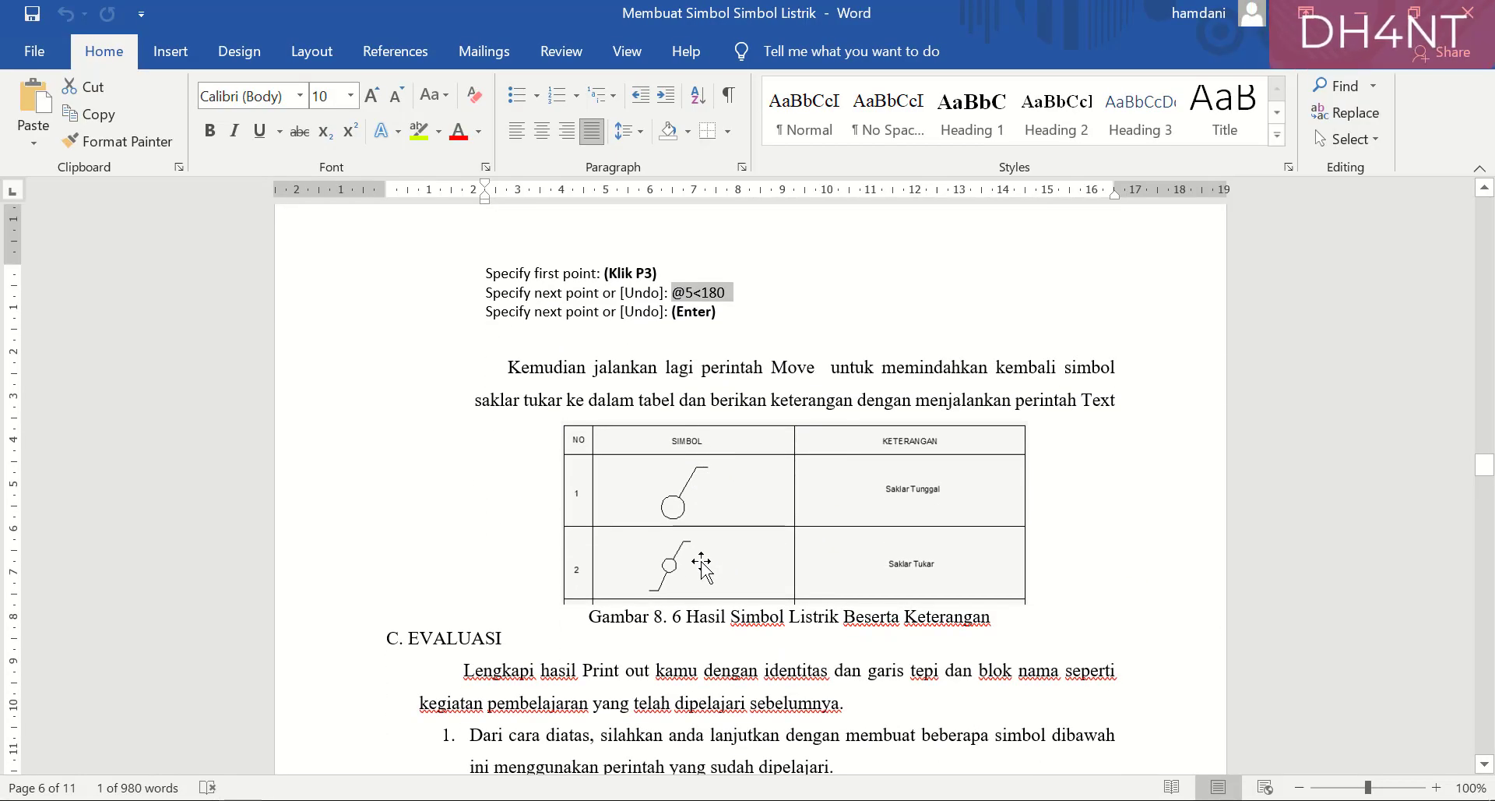
{"action": "scroll", "coordinate": [1009, 566], "scroll_direction": "down", "scroll_amount": 5}
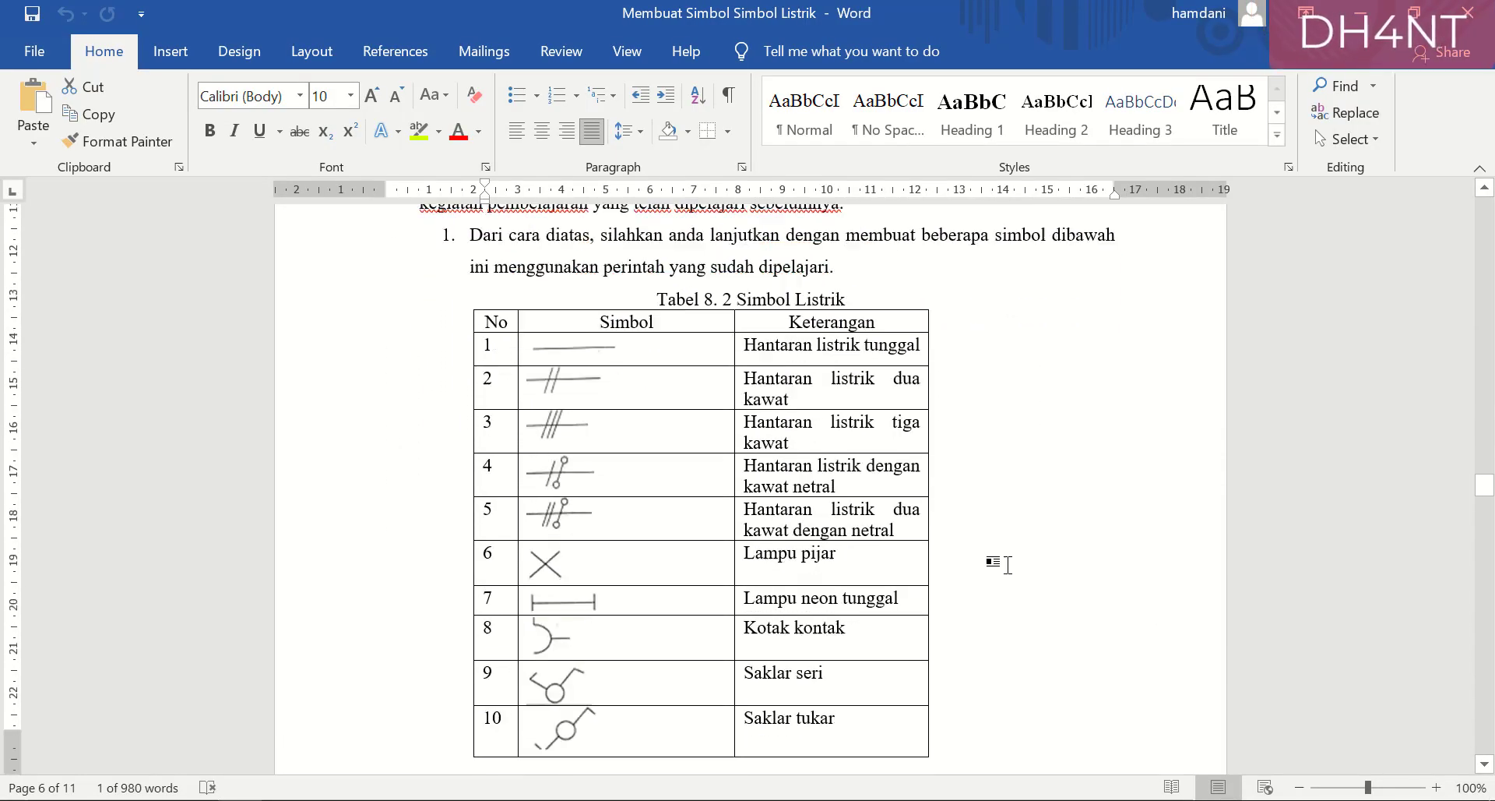
{"action": "scroll", "coordinate": [1009, 565], "scroll_direction": "down", "scroll_amount": 4}
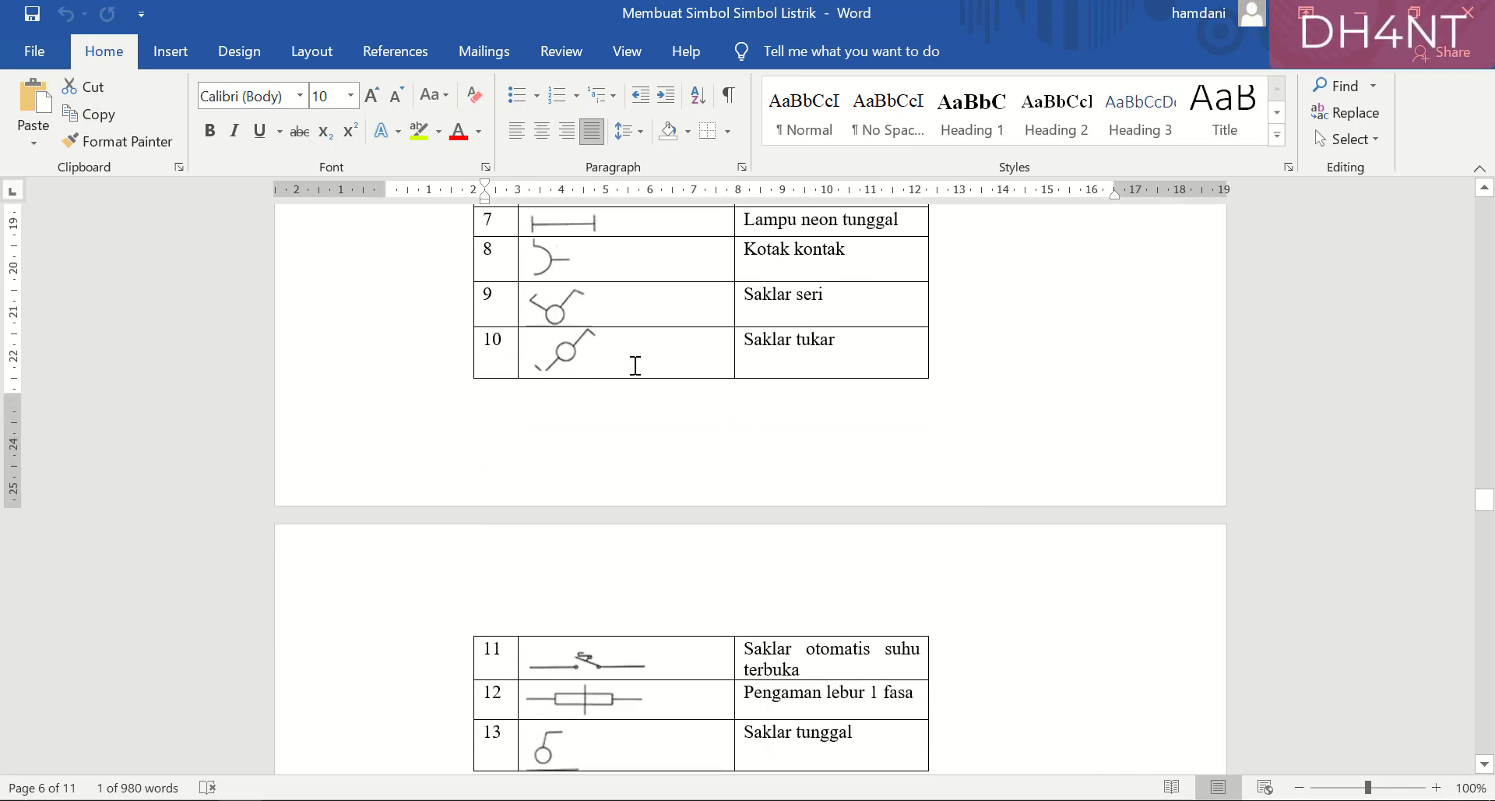
{"action": "left_click_drag", "start_coordinate": [852, 306], "coordinate": [715, 314]}
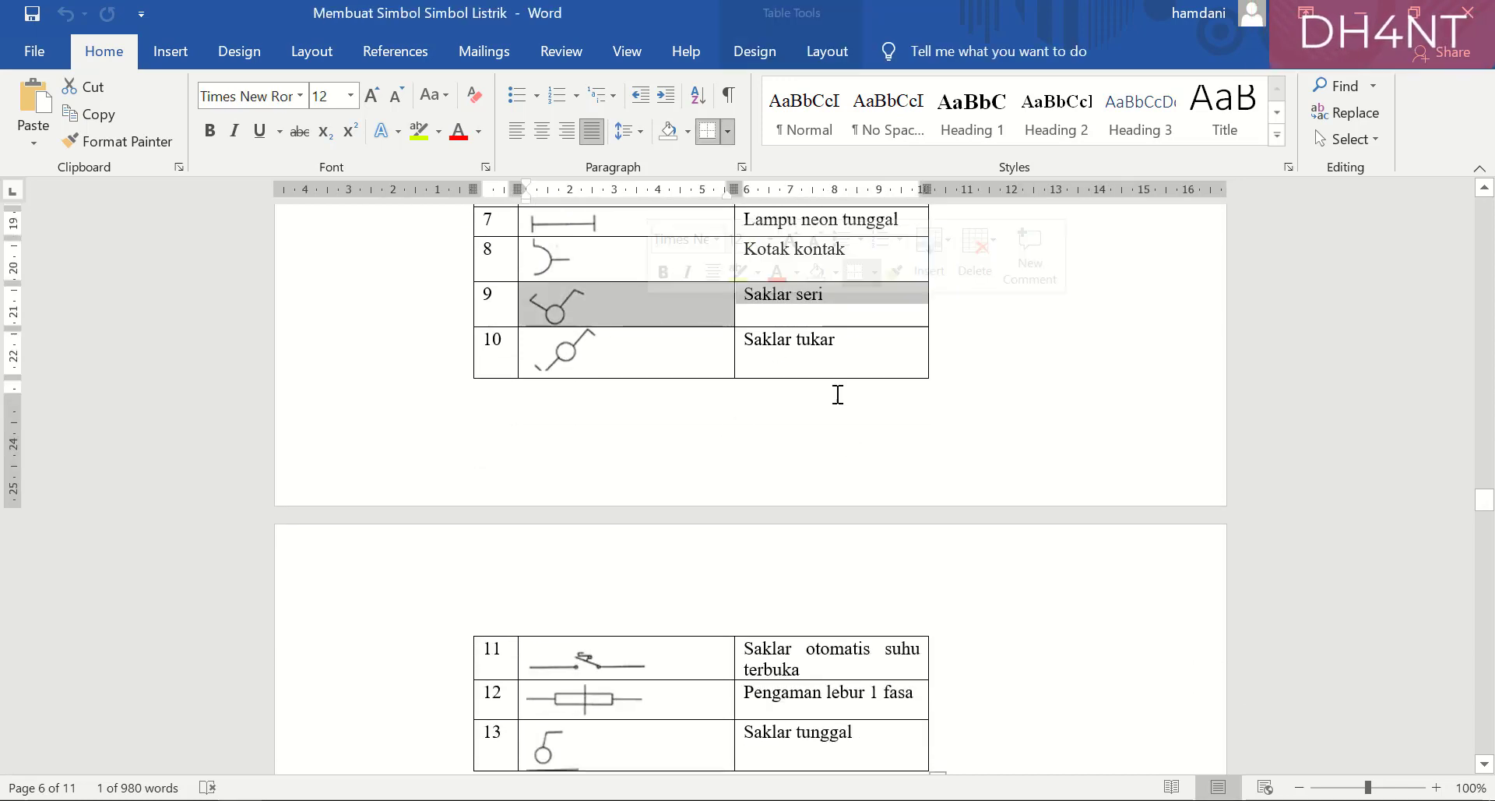
{"action": "scroll", "coordinate": [802, 495], "scroll_direction": "down", "scroll_amount": 2}
{"action": "scroll", "coordinate": [804, 502], "scroll_direction": "up", "scroll_amount": 1}
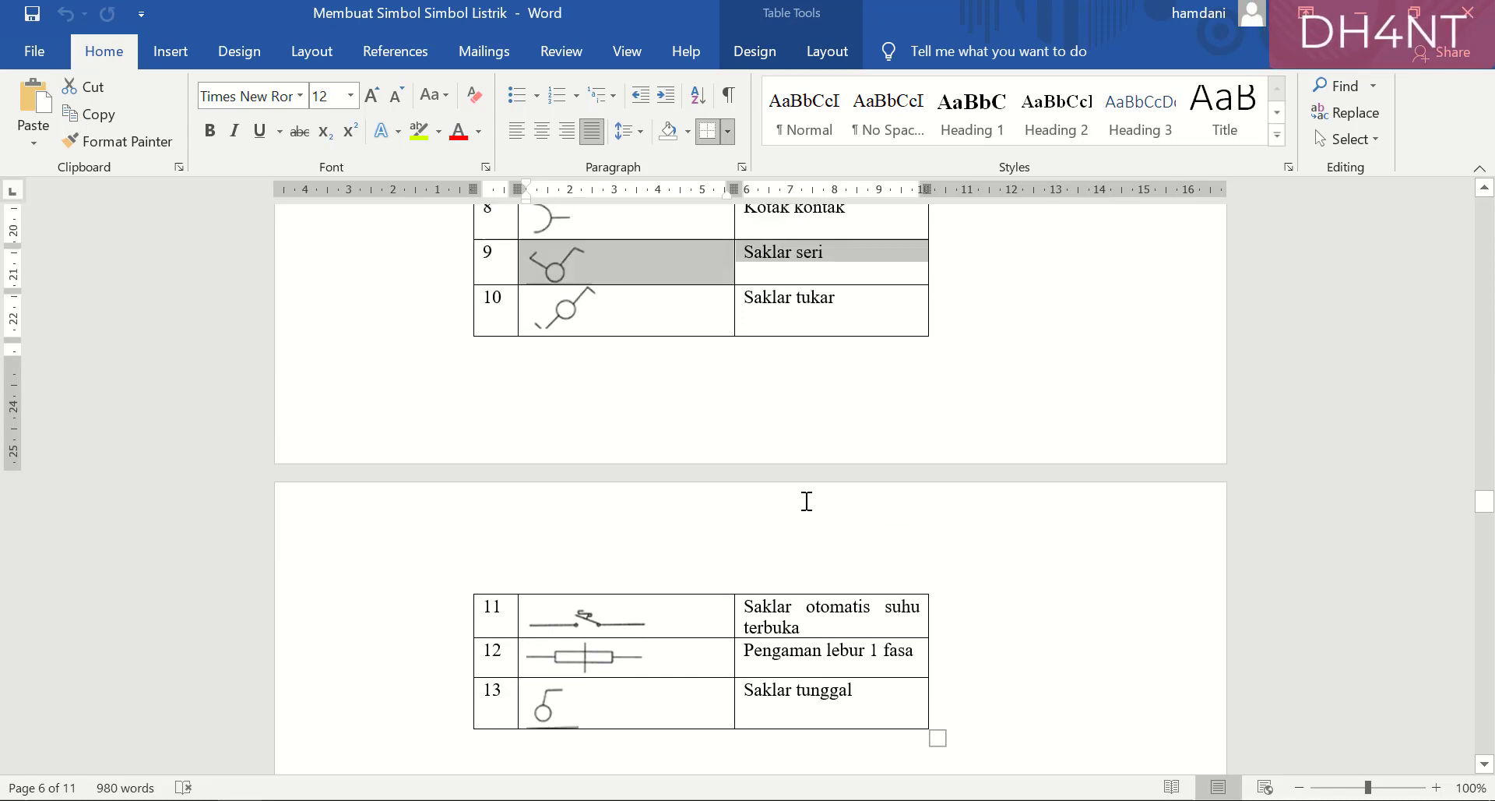
{"action": "scroll", "coordinate": [802, 504], "scroll_direction": "down", "scroll_amount": 9}
{"action": "scroll", "coordinate": [802, 504], "scroll_direction": "up", "scroll_amount": 3}
{"action": "scroll", "coordinate": [802, 505], "scroll_direction": "up", "scroll_amount": 2}
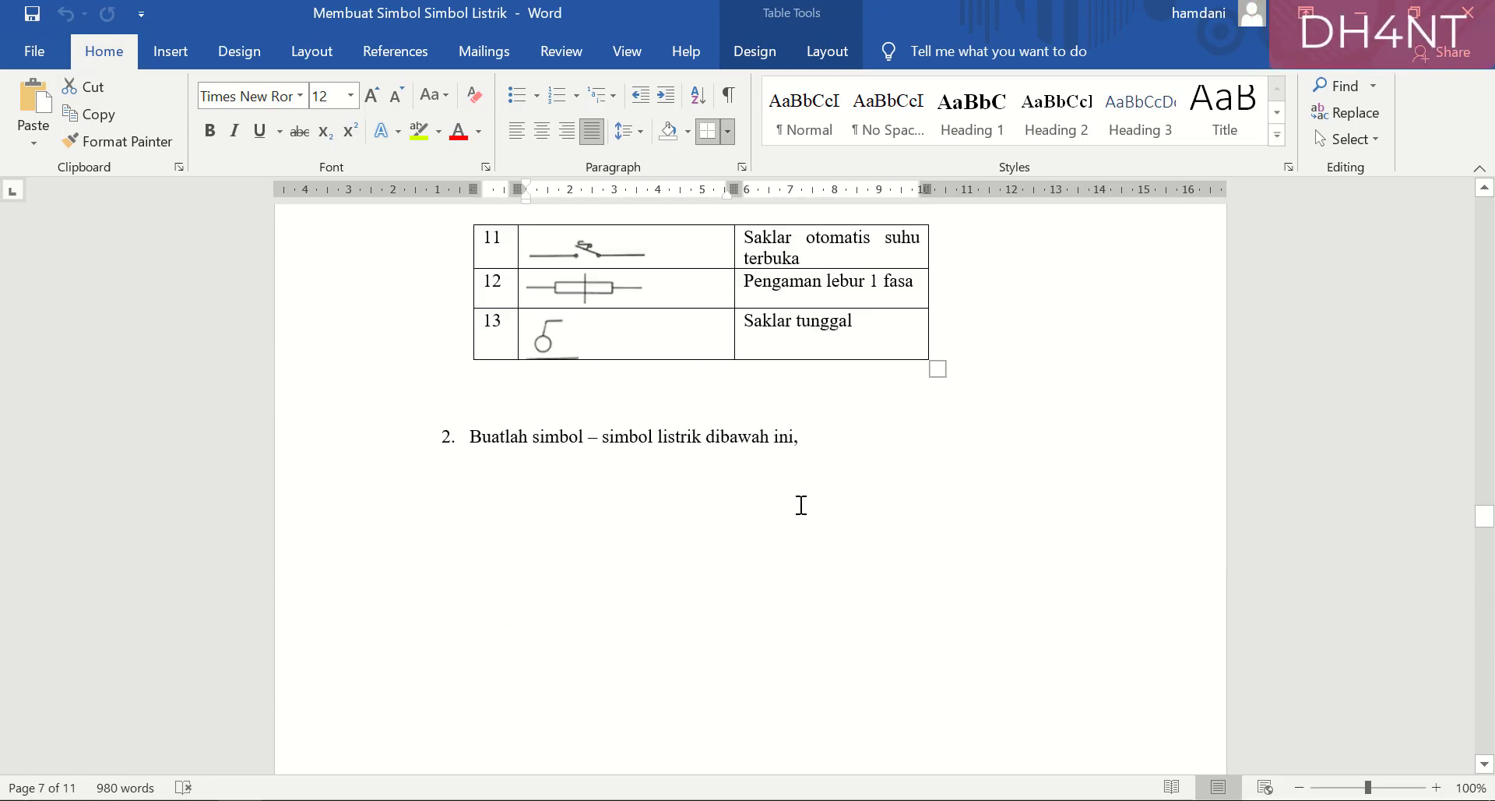
{"action": "scroll", "coordinate": [802, 507], "scroll_direction": "down", "scroll_amount": 3}
{"action": "mouse_move", "coordinate": [1484, 523]}
{"action": "left_mouse_down"}
{"action": "mouse_move", "coordinate": [1491, 705]}
{"action": "mouse_move", "coordinate": [1491, 483]}
{"action": "mouse_move", "coordinate": [1489, 504]}
{"action": "left_mouse_up"}
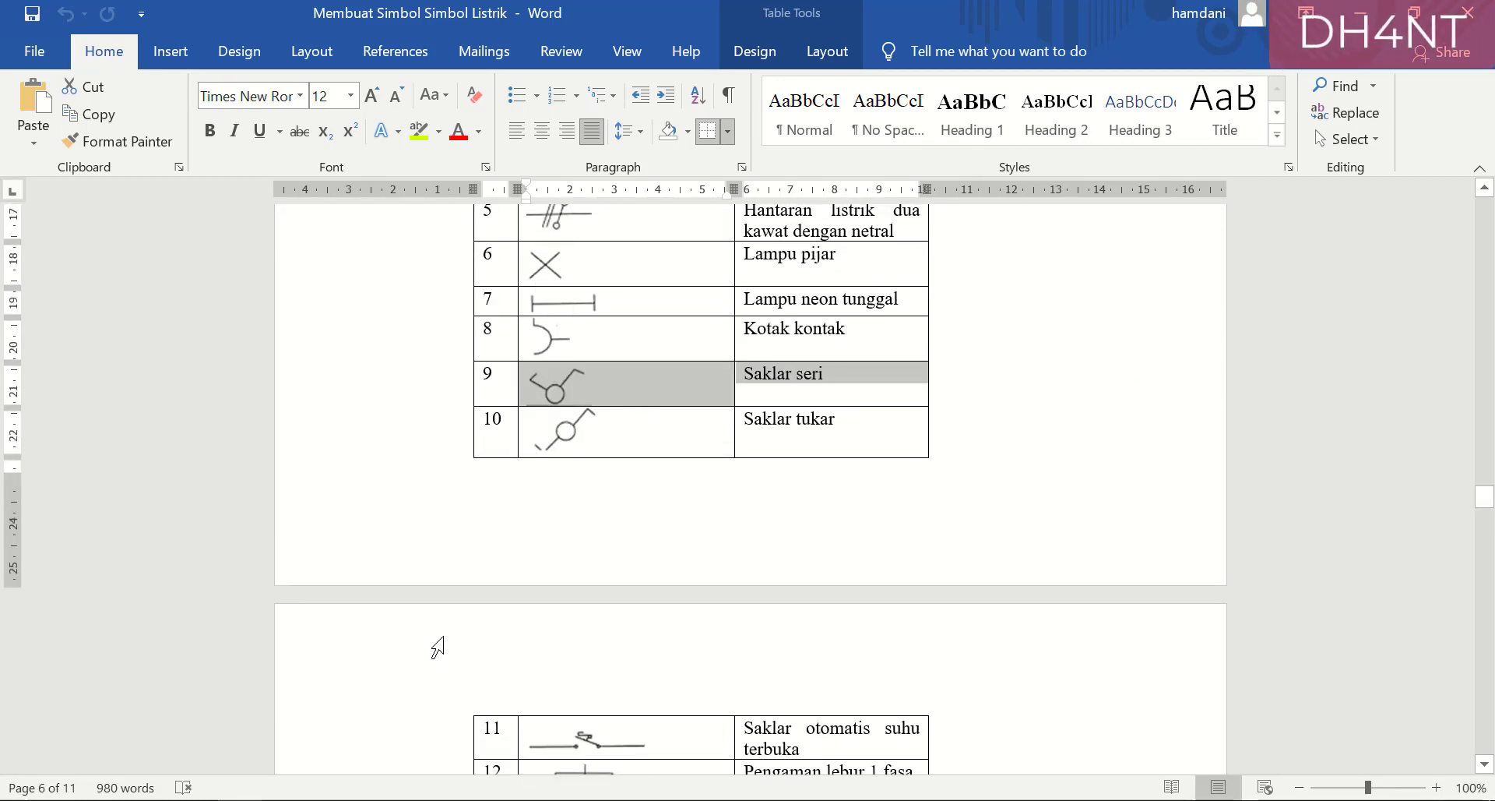
Switch to AutoCAD and copy the saklar tunggal symbol by its circle center to the empty area beside the table frame.
{"action": "left_click", "coordinate": [276, 800]}
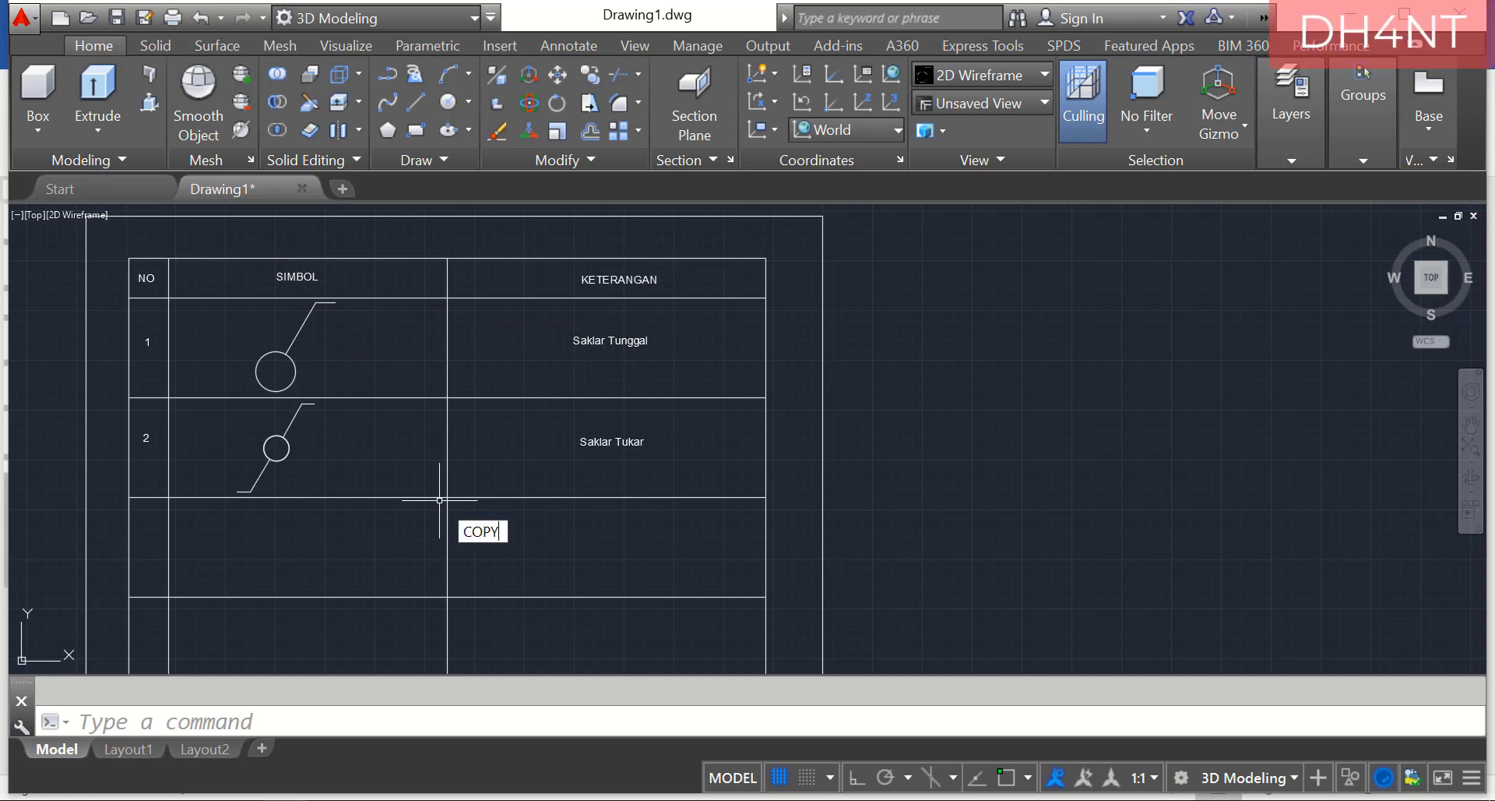
{"action": "type", "text": "COPY"}
{"action": "key", "text": "Return"}
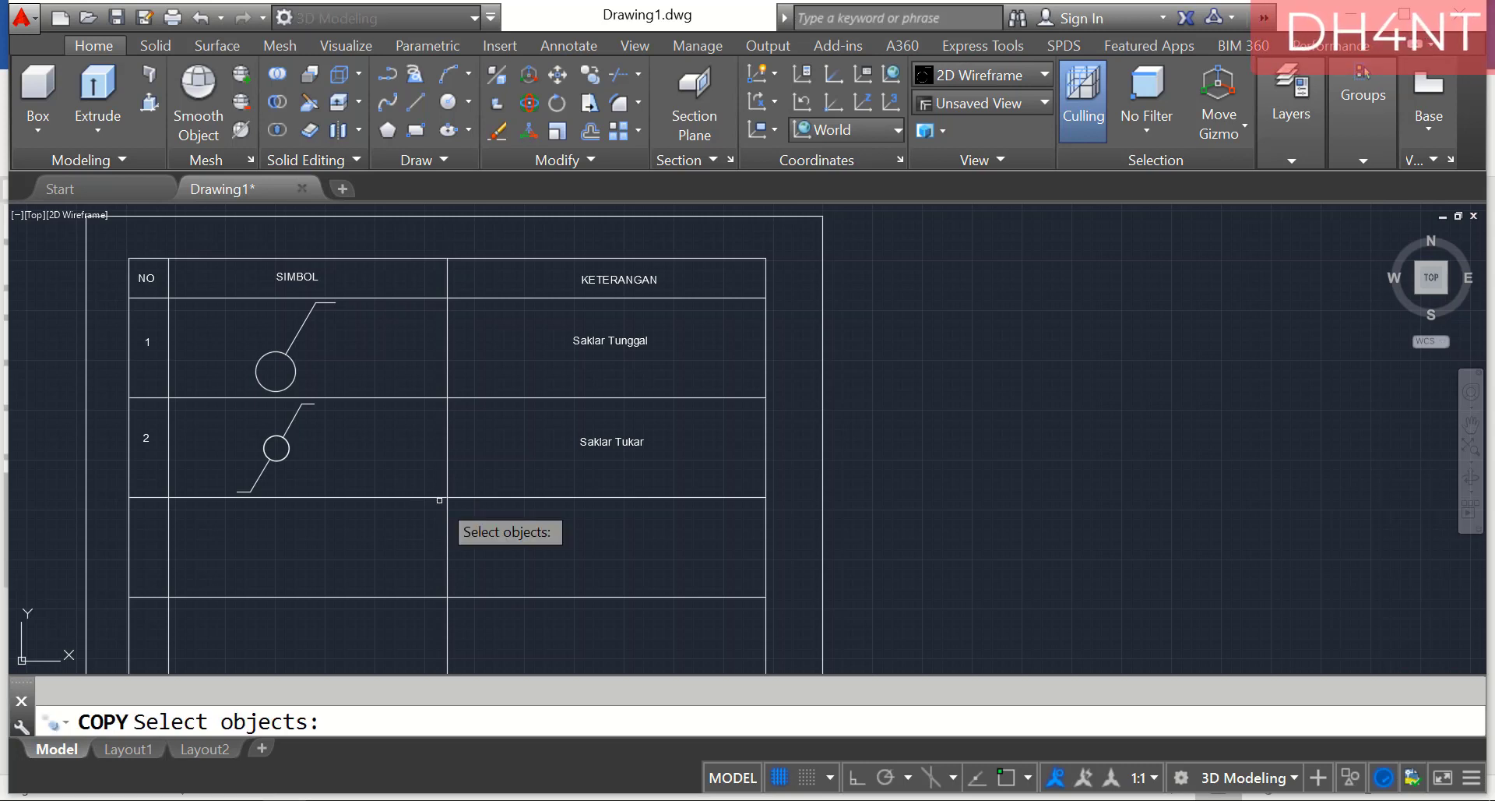
{"action": "left_click", "coordinate": [310, 314]}
{"action": "key", "text": "Return"}
{"action": "type", "text": "cen"}
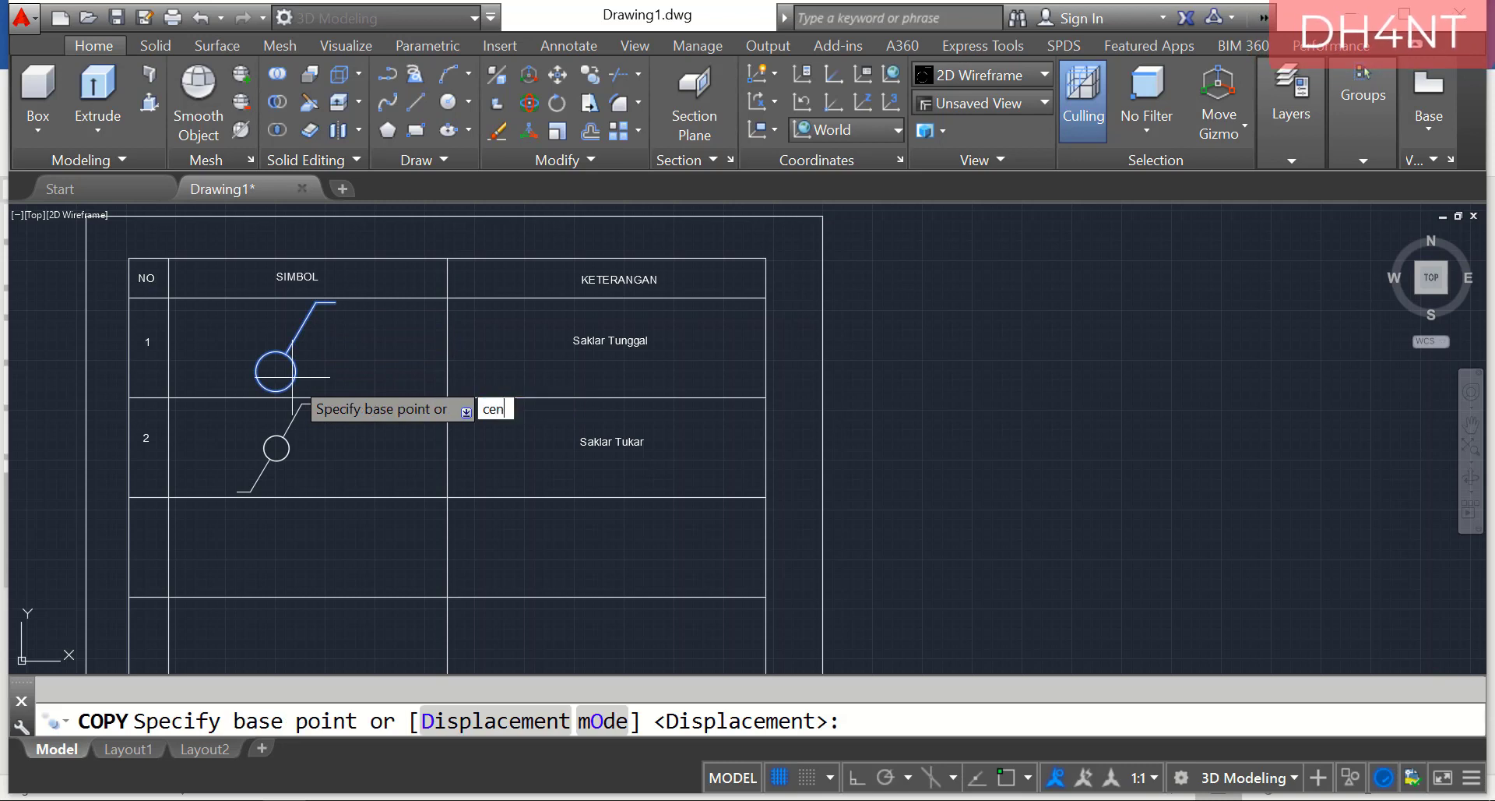
{"action": "key", "text": "Return"}
{"action": "left_click", "coordinate": [276, 371]}
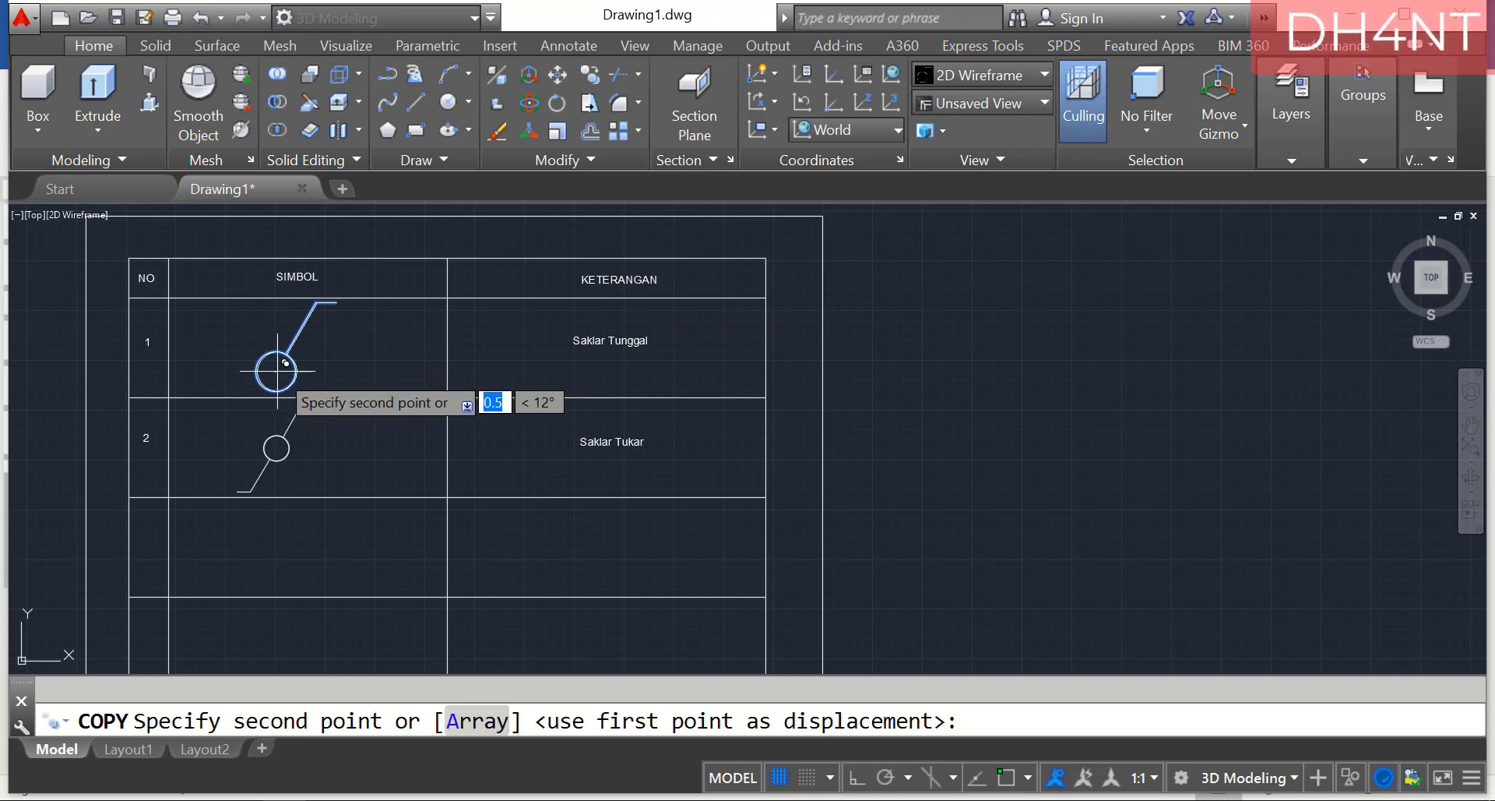
{"action": "left_click", "coordinate": [1031, 381]}
{"action": "key", "text": "Return"}
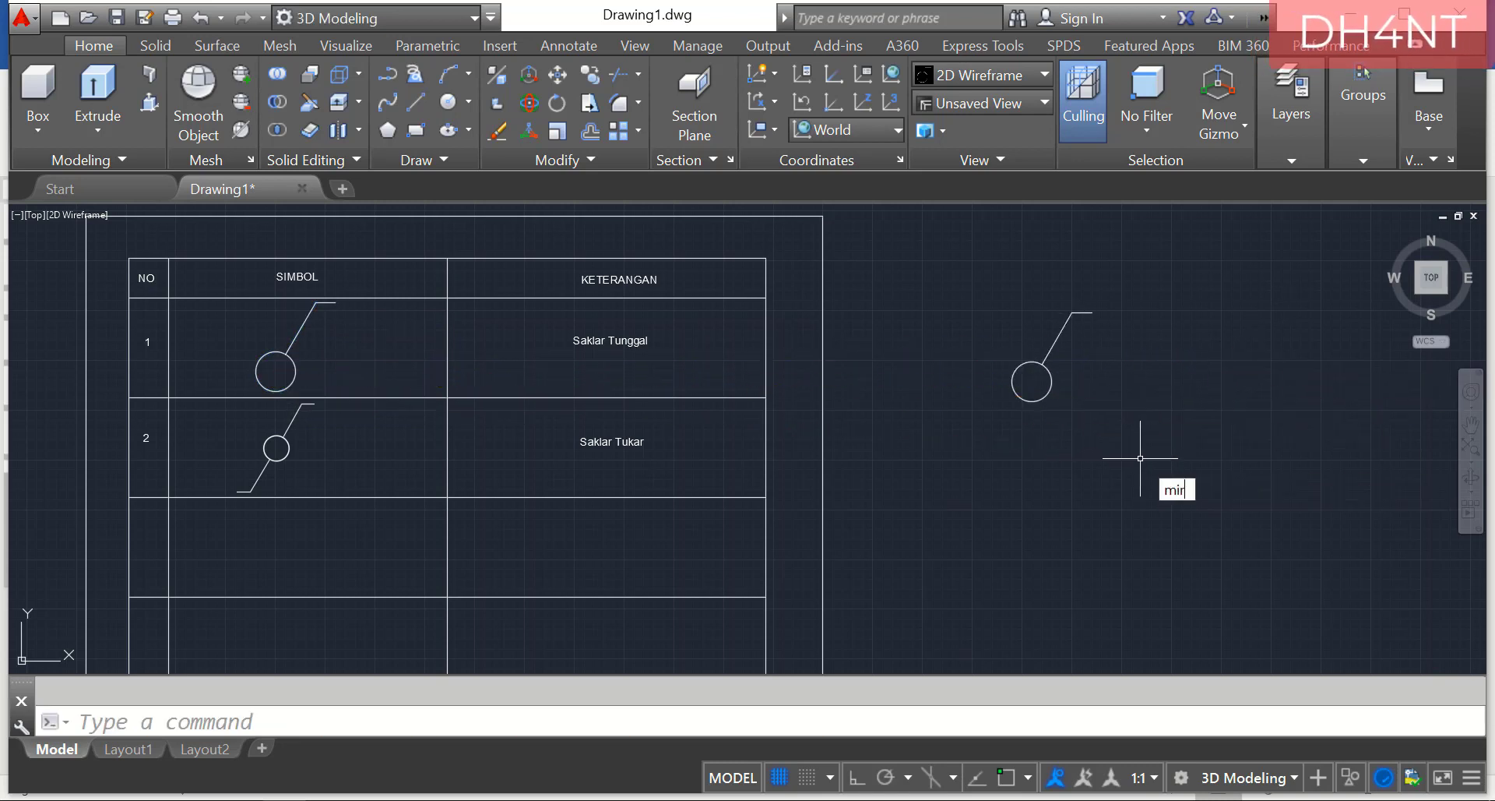
Mirror the copied switch symbol about a roughly vertical line through its circle center, keeping the source objects.
{"action": "type", "text": "mir"}
{"action": "key", "text": "Return"}
{"action": "mouse_move", "coordinate": [1056, 271]}
{"action": "left_mouse_down"}
{"action": "mouse_move", "coordinate": [1169, 354]}
{"action": "mouse_move", "coordinate": [969, 342]}
{"action": "mouse_move", "coordinate": [1061, 263]}
{"action": "left_mouse_up"}
{"action": "key", "text": "Return"}
{"action": "type", "text": "cen"}
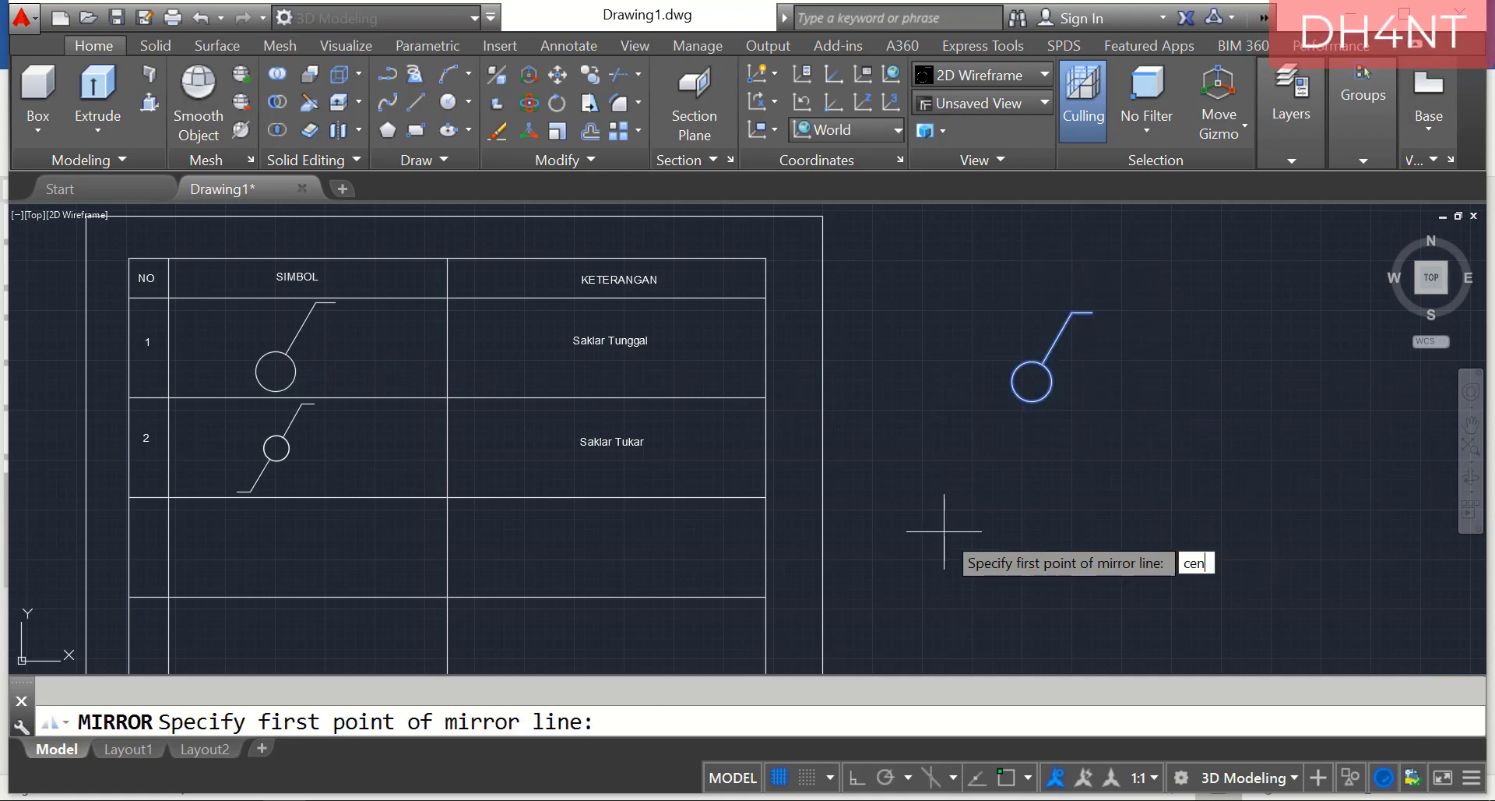
{"action": "key", "text": "Return"}
{"action": "left_click", "coordinate": [1032, 381]}
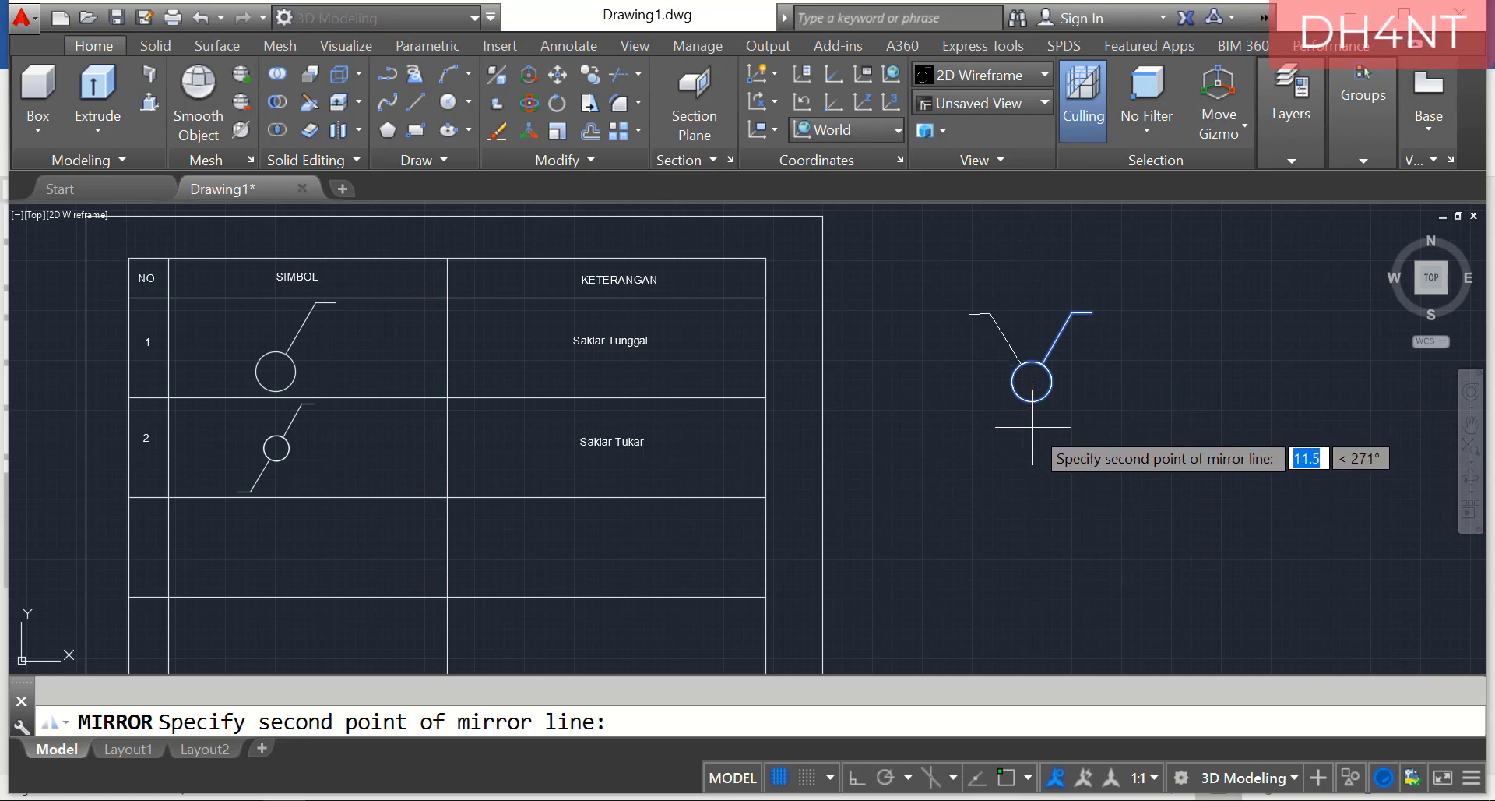
{"action": "left_click", "coordinate": [1033, 427]}
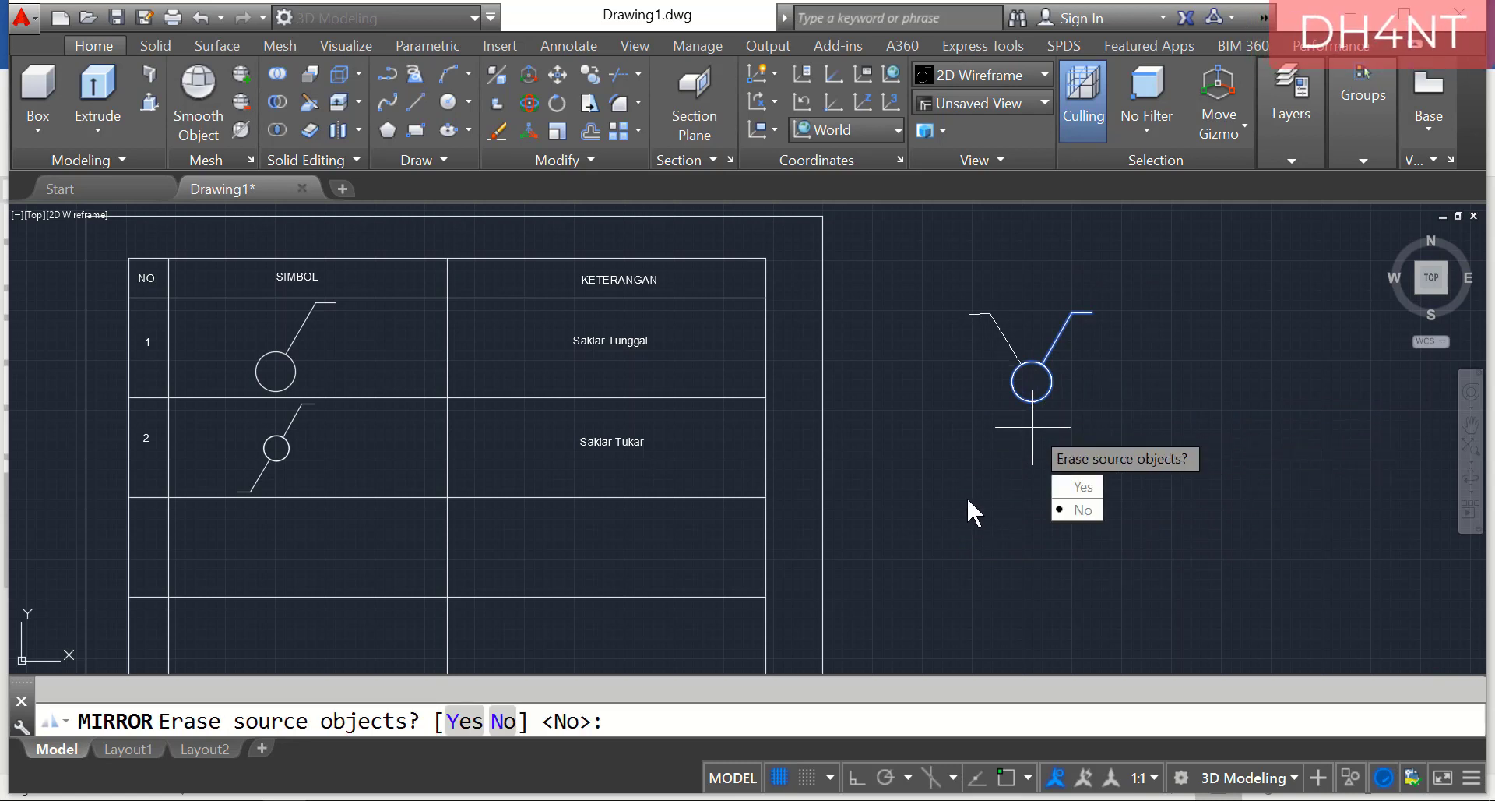
{"action": "key", "text": "Return"}
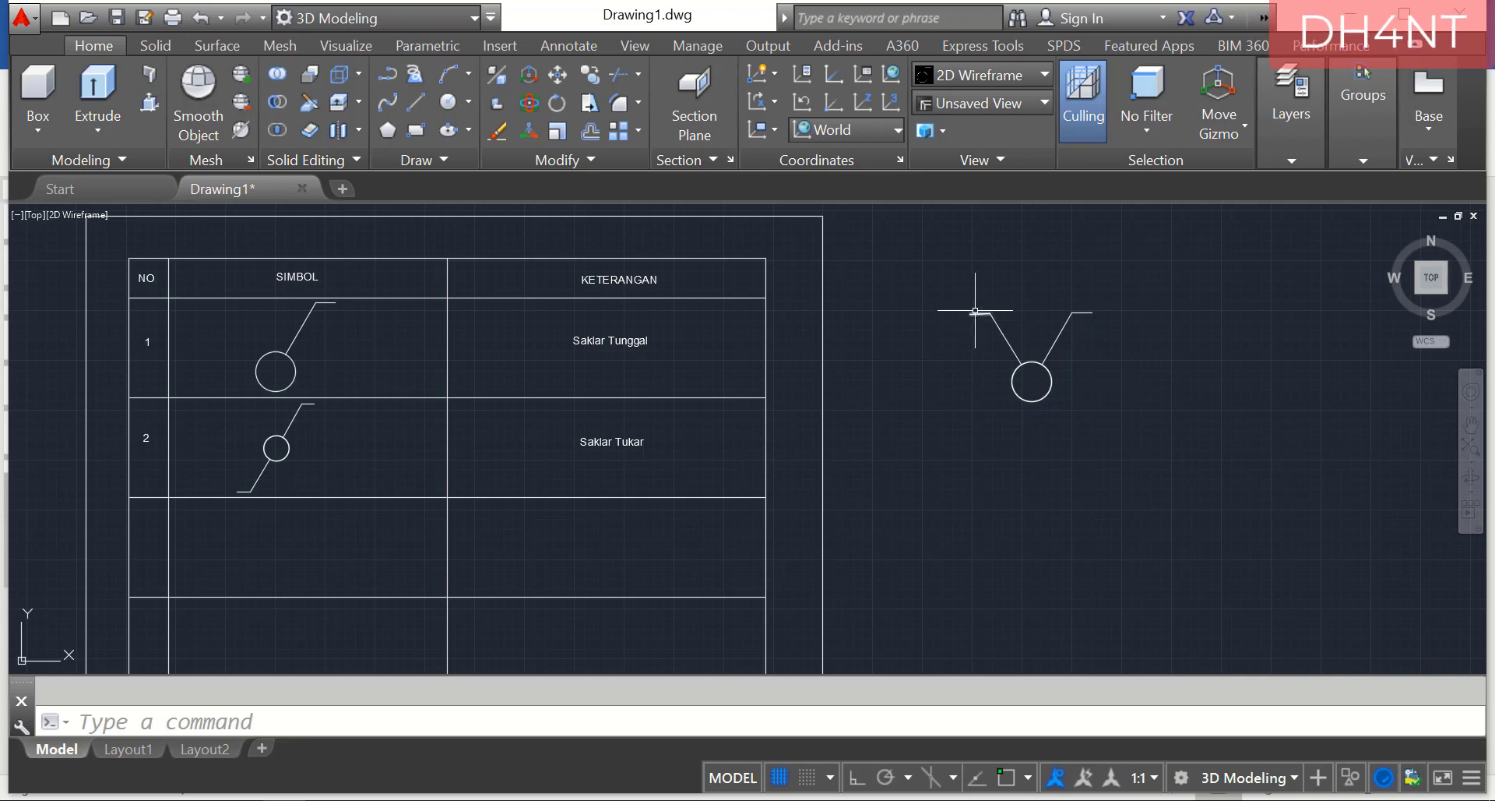
Move the mirrored arm's short end line by its outer endpoint onto the slanted line's upper end so it points inward.
{"action": "scroll", "coordinate": [984, 294], "scroll_direction": "up", "scroll_amount": 6}
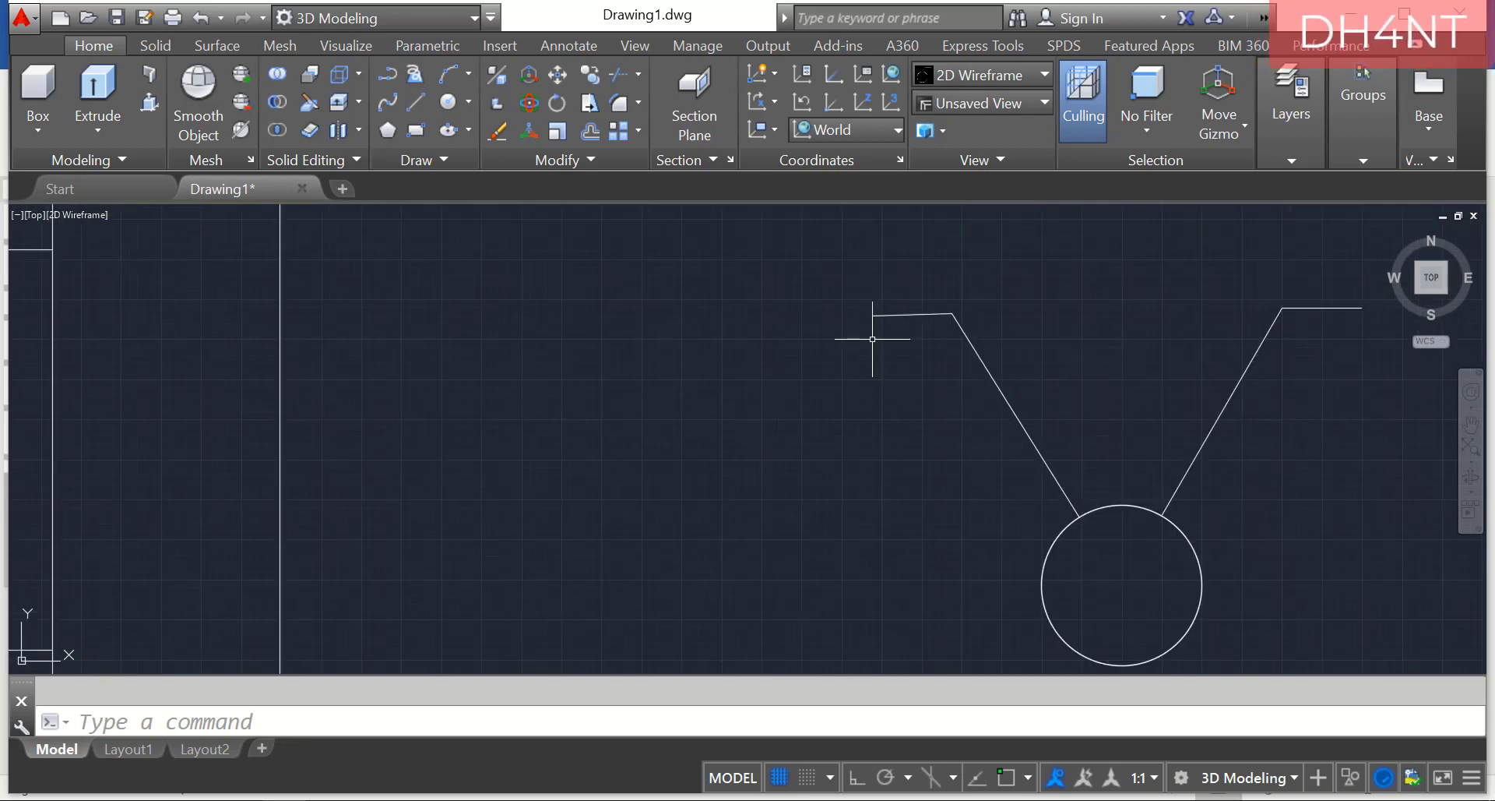
{"action": "type", "text": "mov"}
{"action": "key", "text": "Return"}
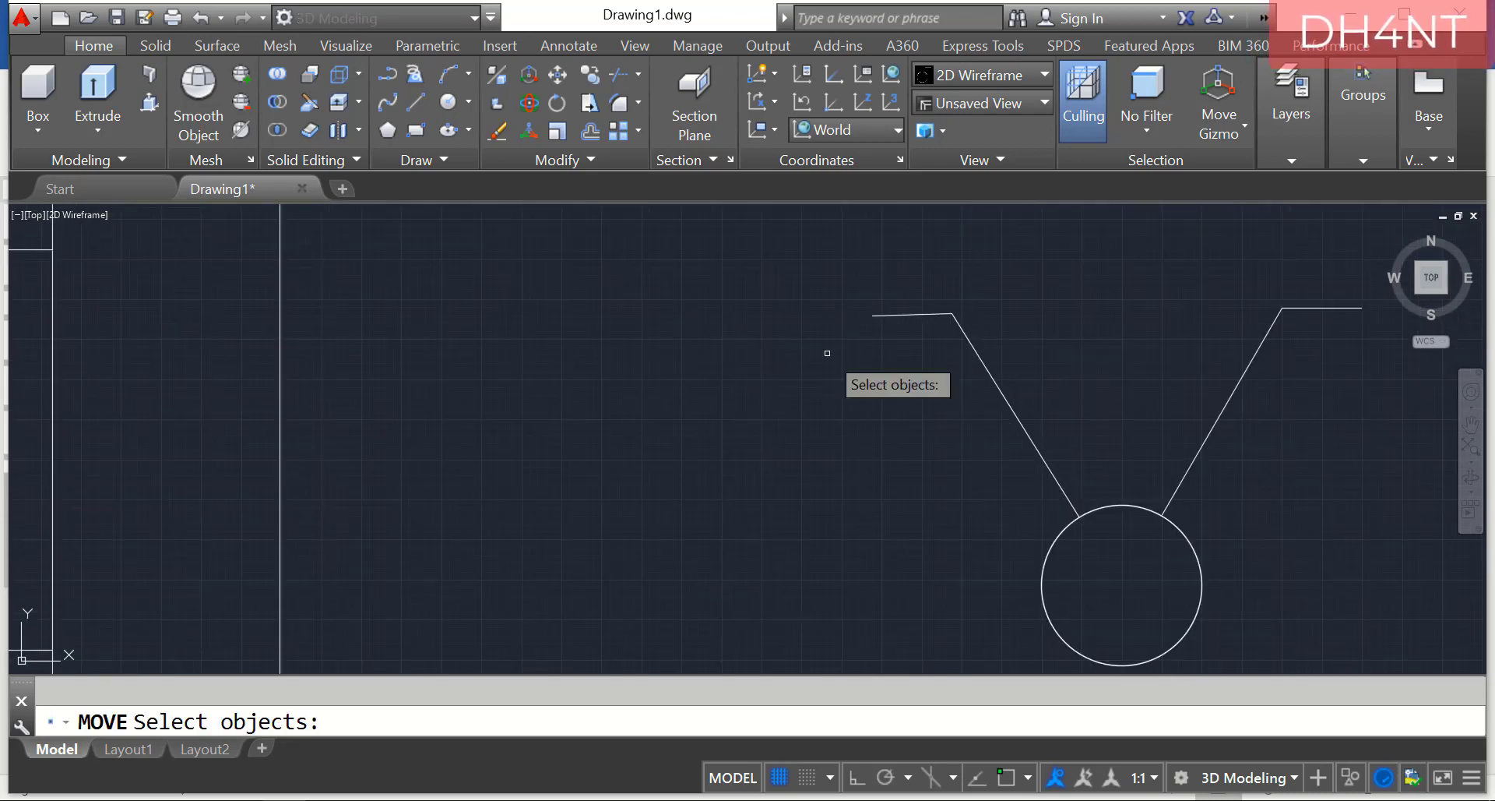
{"action": "left_click", "coordinate": [877, 315]}
{"action": "key", "text": "Return"}
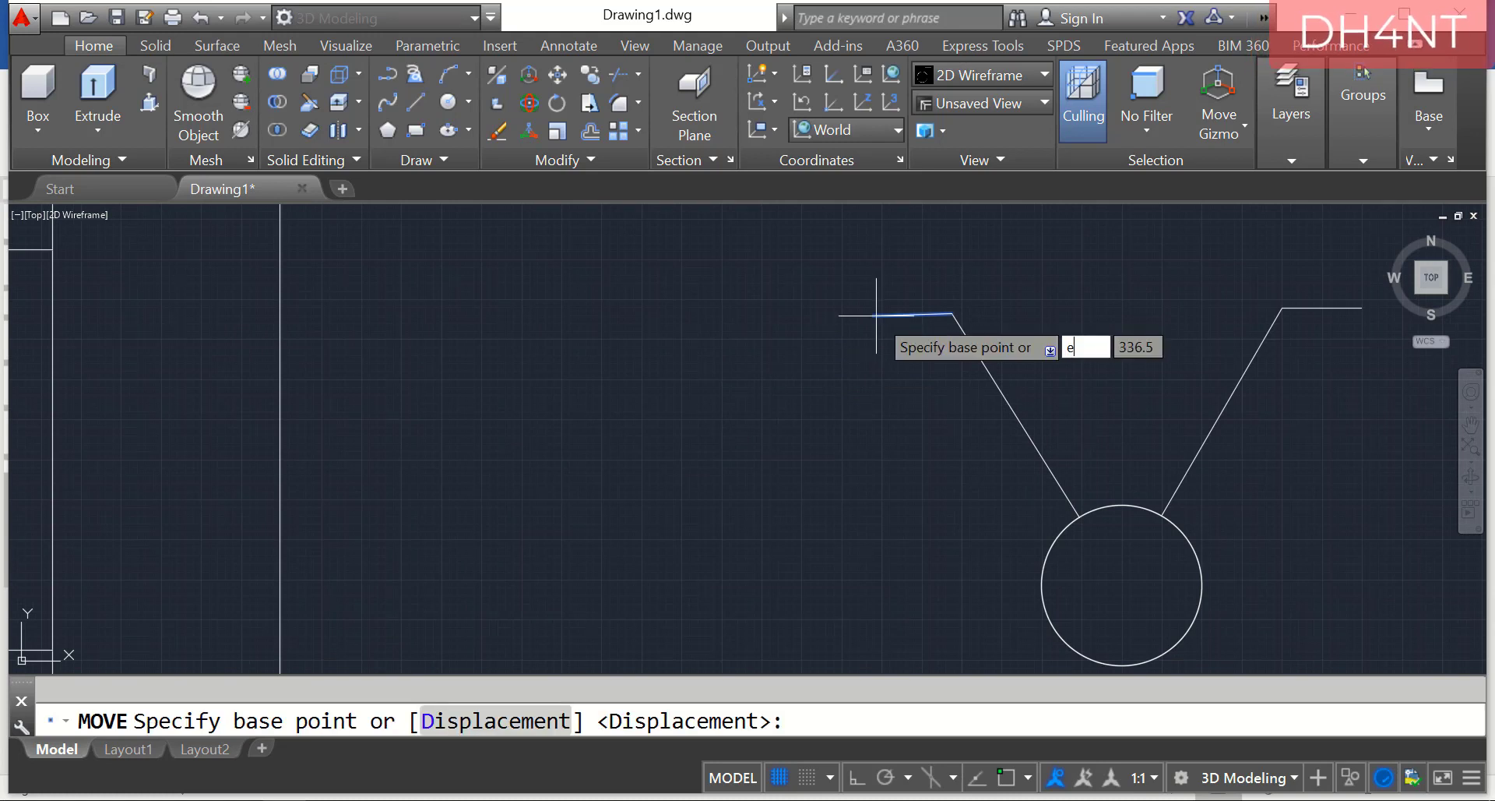
{"action": "type", "text": "endp"}
{"action": "key", "text": "Return"}
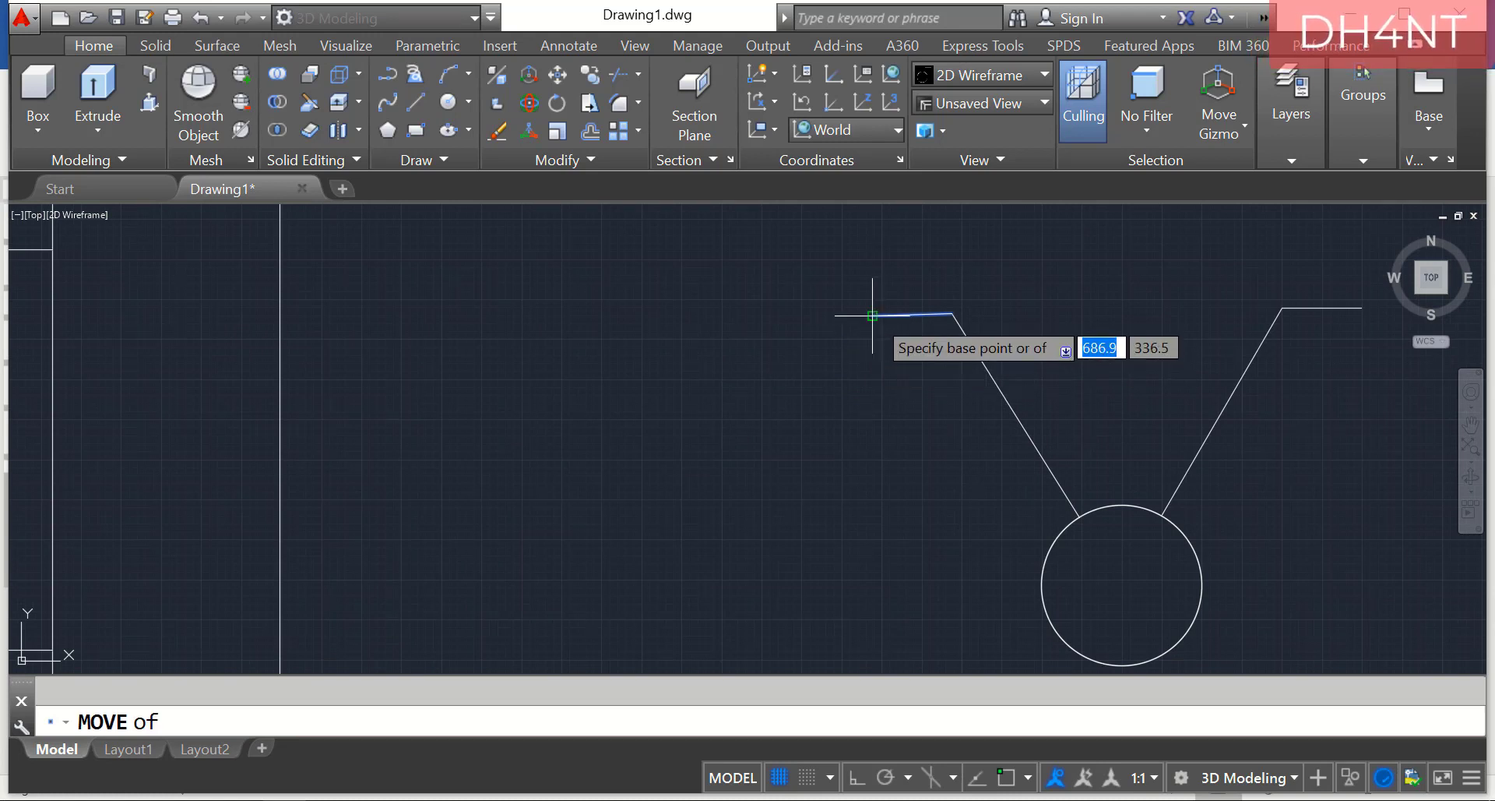
{"action": "left_click", "coordinate": [872, 315]}
{"action": "type", "text": "endp"}
{"action": "key", "text": "Return"}
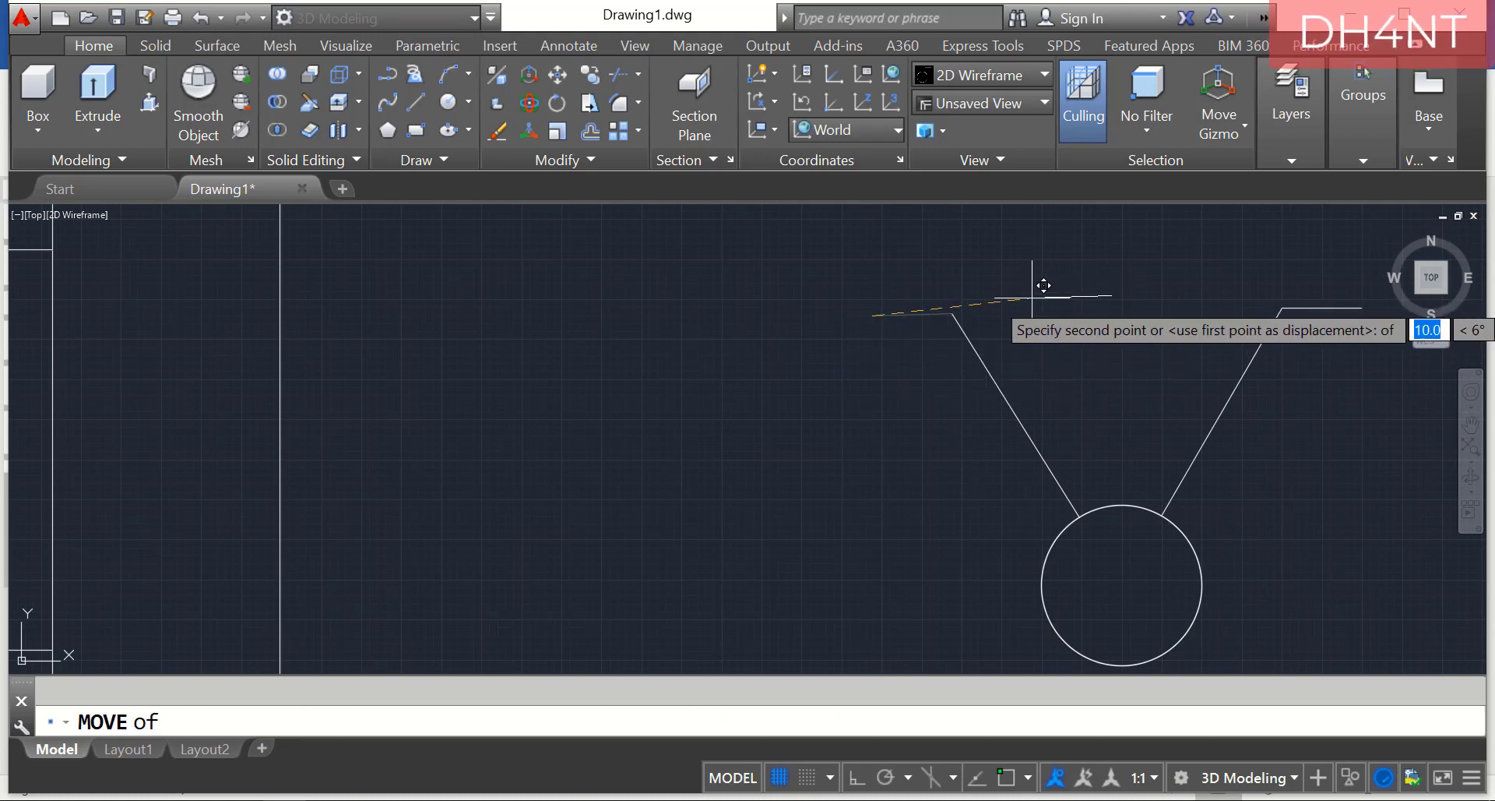
{"action": "left_click", "coordinate": [955, 314]}
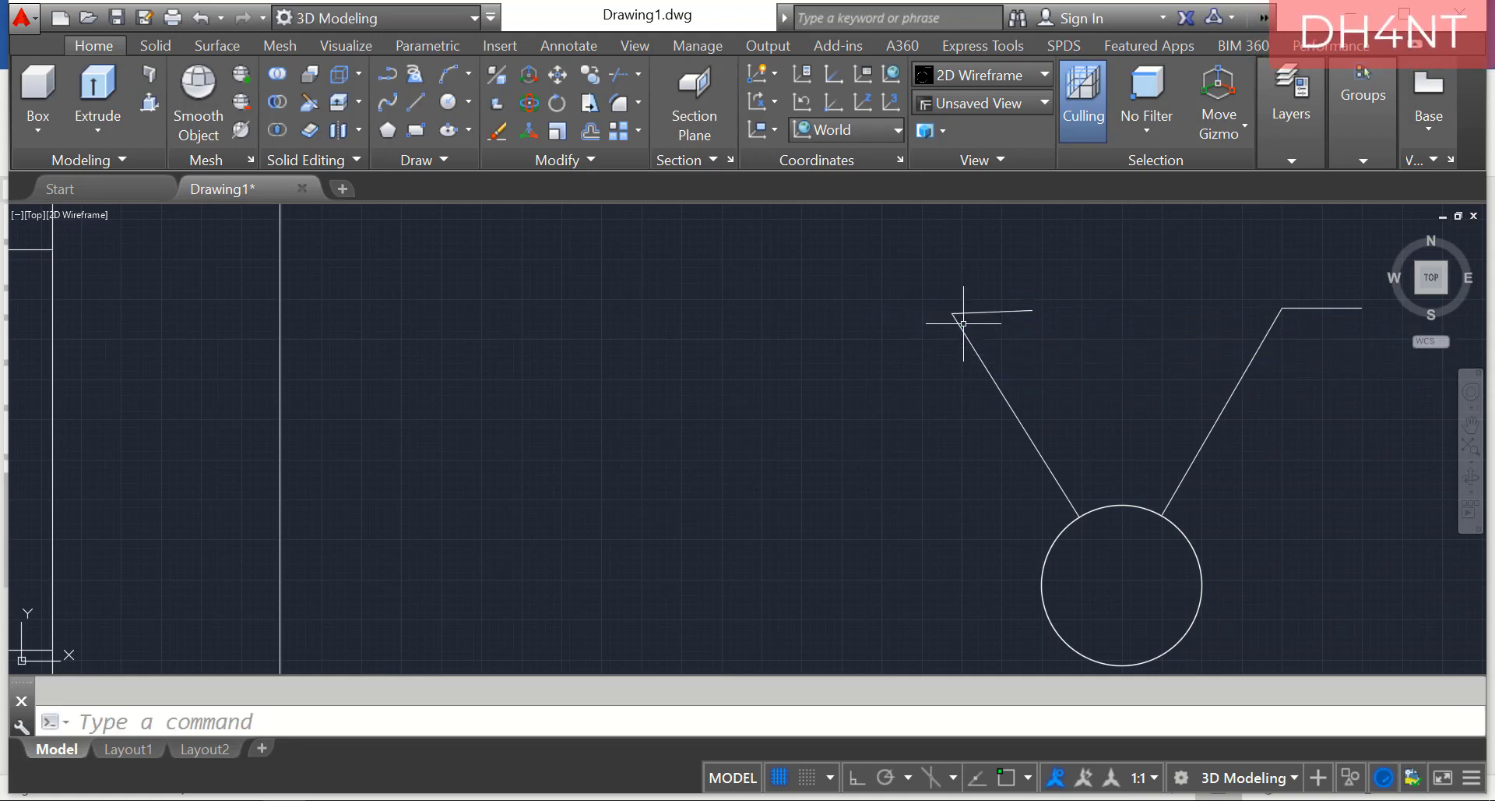
Scale the two-armed saklar seri symbol by 0.8 about the center of its circle.
{"action": "scroll", "coordinate": [857, 392], "scroll_direction": "down", "scroll_amount": 2}
{"action": "scroll", "coordinate": [857, 392], "scroll_direction": "down", "scroll_amount": 4}
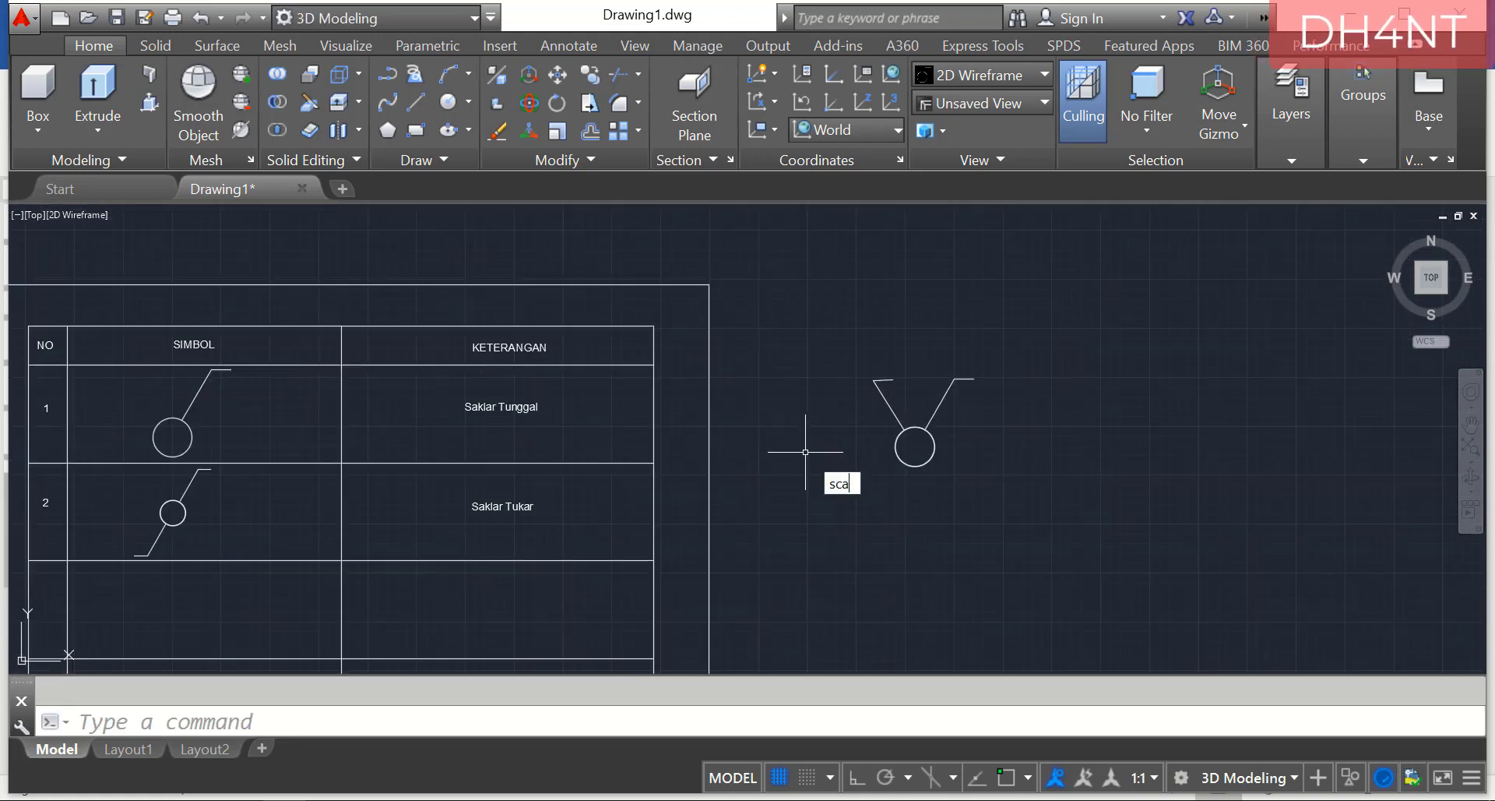
{"action": "key", "text": "Return"}
{"action": "mouse_move", "coordinate": [921, 331]}
{"action": "left_mouse_down"}
{"action": "mouse_move", "coordinate": [954, 479]}
{"action": "mouse_move", "coordinate": [845, 399]}
{"action": "left_mouse_up"}
{"action": "key", "text": "Return"}
{"action": "type", "text": "end"}
{"action": "key", "text": "Return"}
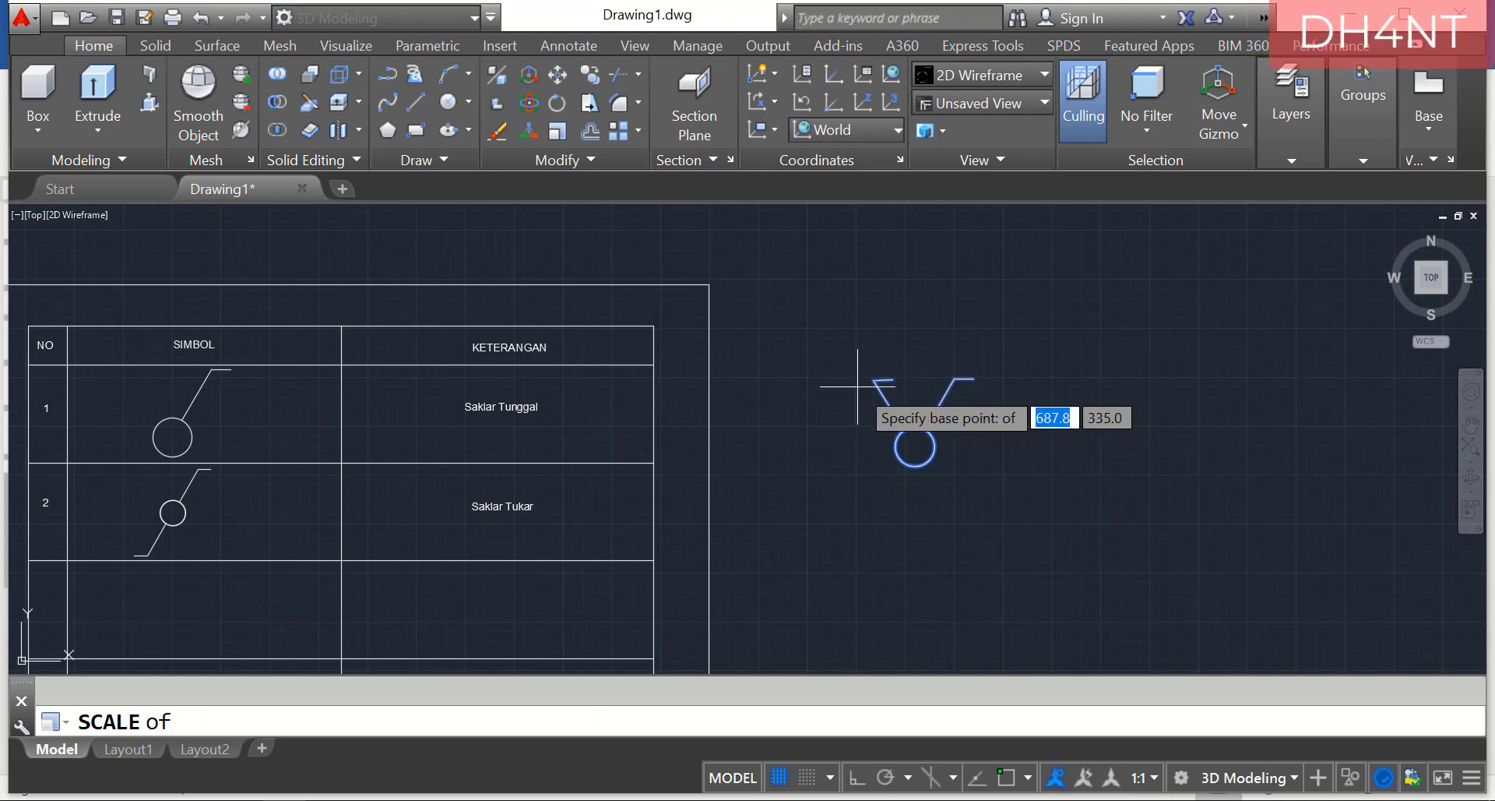
{"action": "left_click", "coordinate": [916, 448]}
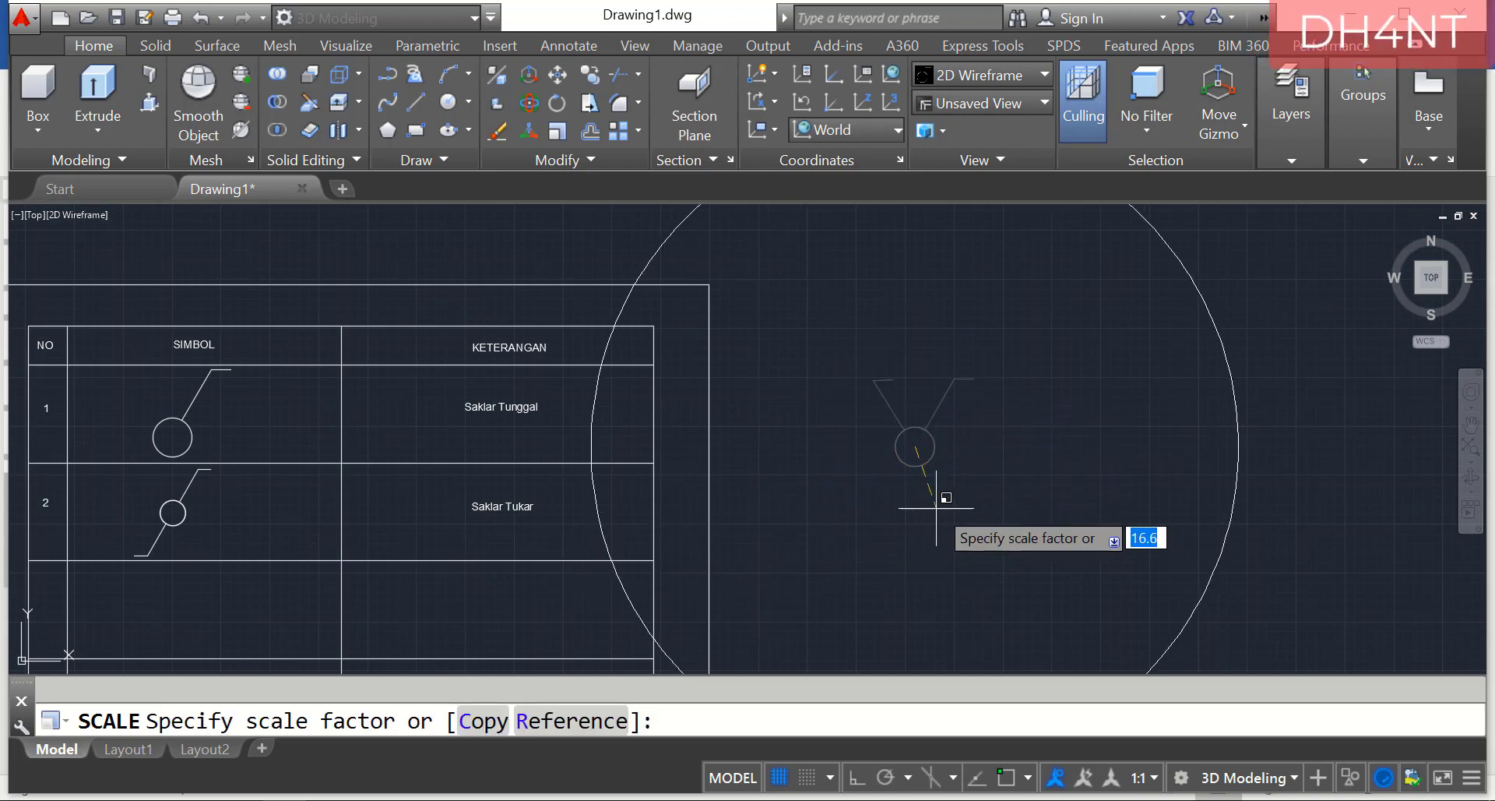
{"action": "type", "text": "0.8"}
{"action": "key", "text": "Return"}
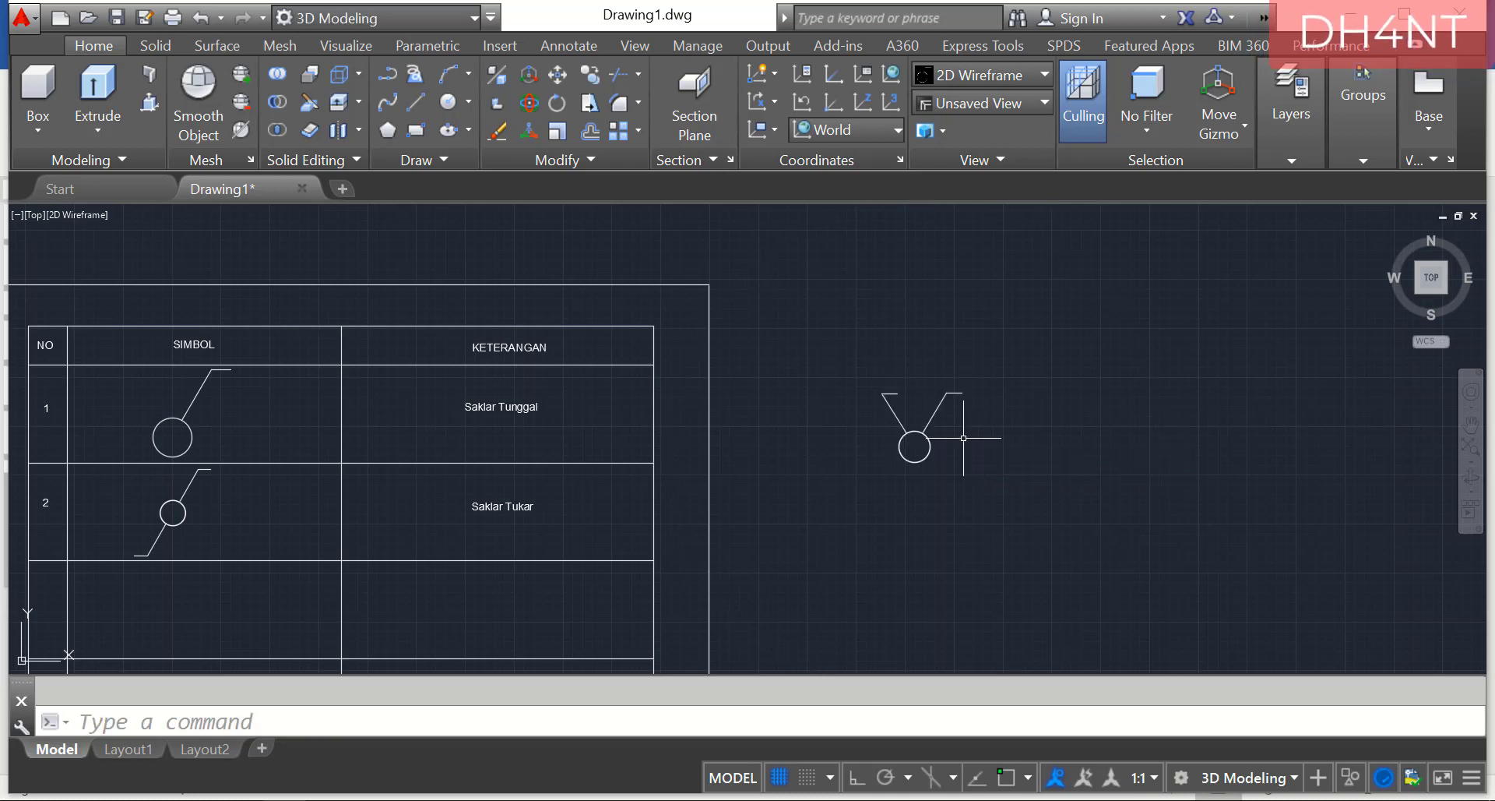
Move the saklar seri symbol by its circle center into the SIMBOL cell of the table's third row.
{"action": "type", "text": "mov"}
{"action": "key", "text": "Return"}
{"action": "mouse_move", "coordinate": [963, 361]}
{"action": "left_mouse_down"}
{"action": "mouse_move", "coordinate": [825, 444]}
{"action": "mouse_move", "coordinate": [926, 340]}
{"action": "left_mouse_up"}
{"action": "key", "text": "Return"}
{"action": "type", "text": "cente"}
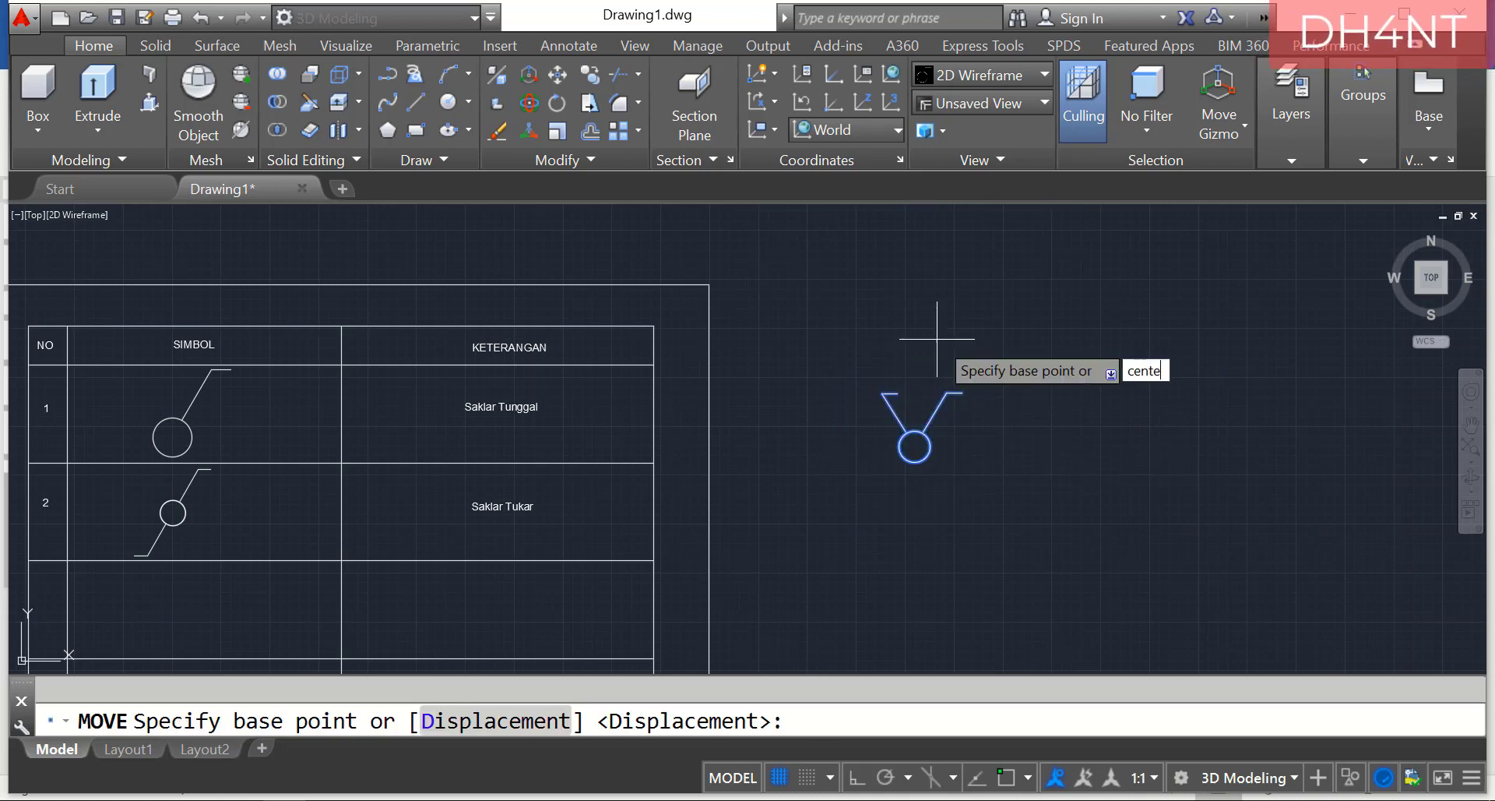
{"action": "key", "text": "Return"}
{"action": "left_click", "coordinate": [916, 446]}
{"action": "scroll", "coordinate": [777, 551], "scroll_direction": "down", "scroll_amount": 4}
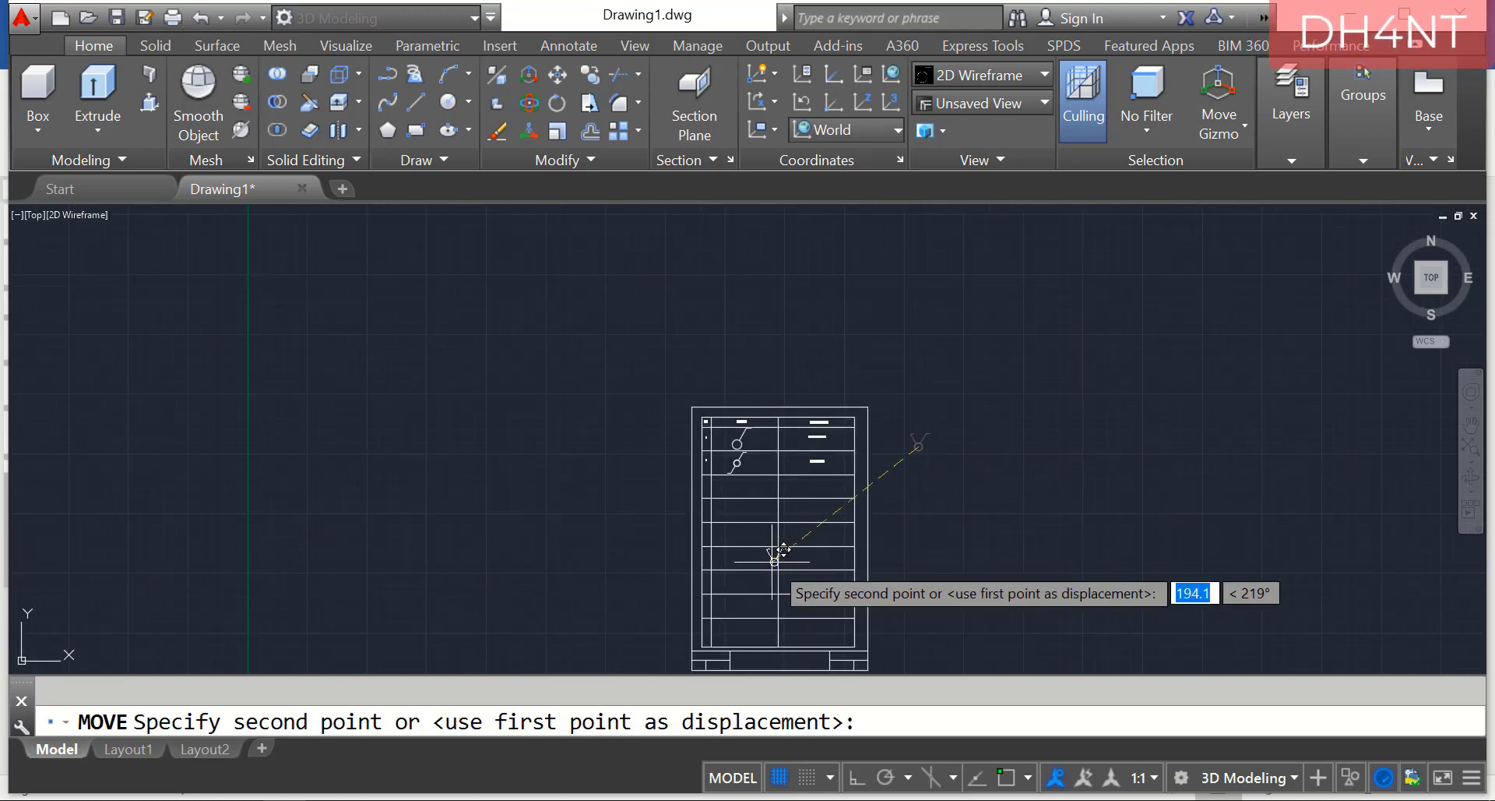
{"action": "scroll", "coordinate": [701, 451], "scroll_direction": "up", "scroll_amount": 4}
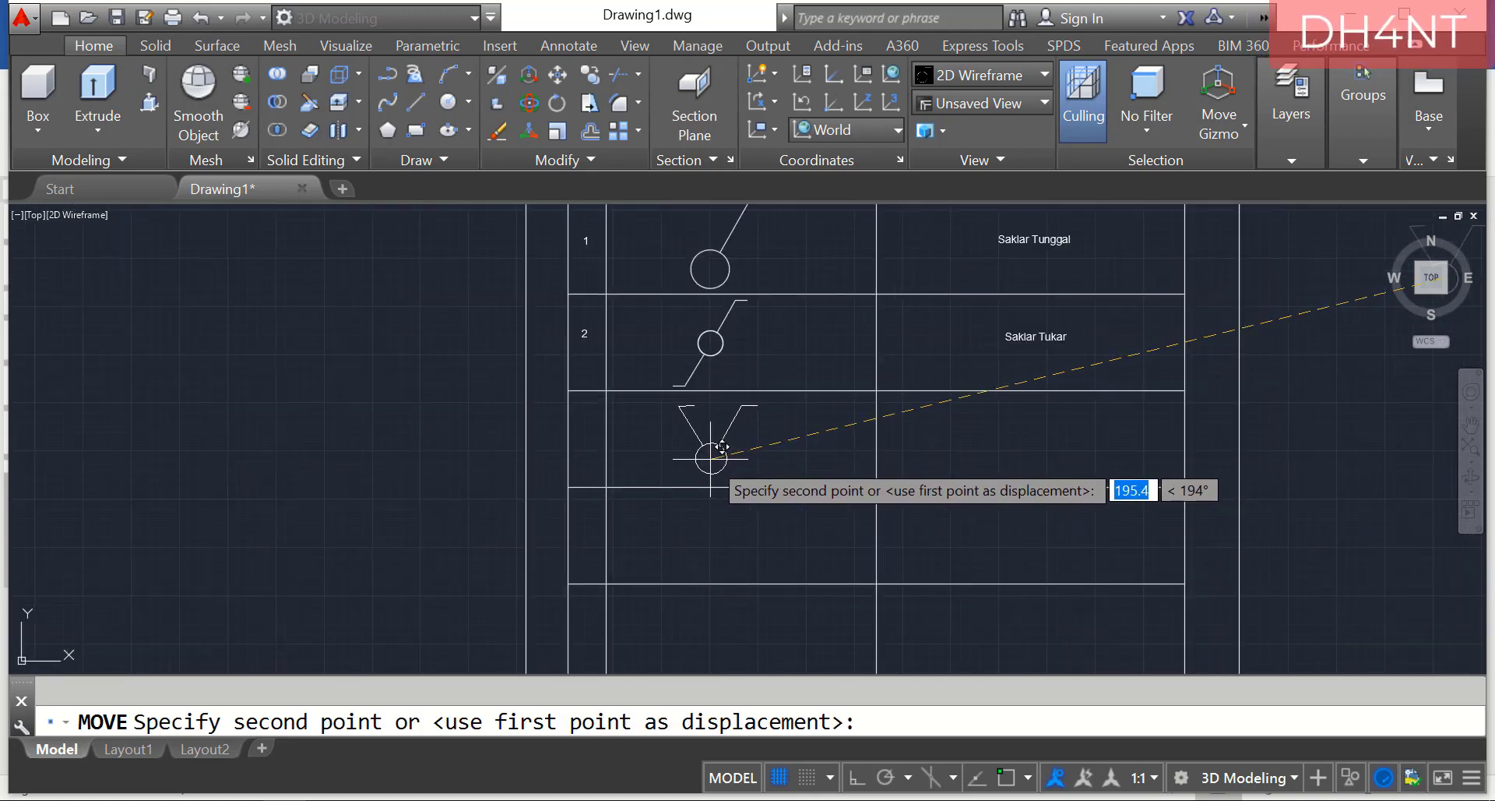
{"action": "left_click", "coordinate": [710, 459]}
{"action": "scroll", "coordinate": [1073, 424], "scroll_direction": "up", "scroll_amount": 2}
{"action": "scroll", "coordinate": [1074, 433], "scroll_direction": "down", "scroll_amount": 2}
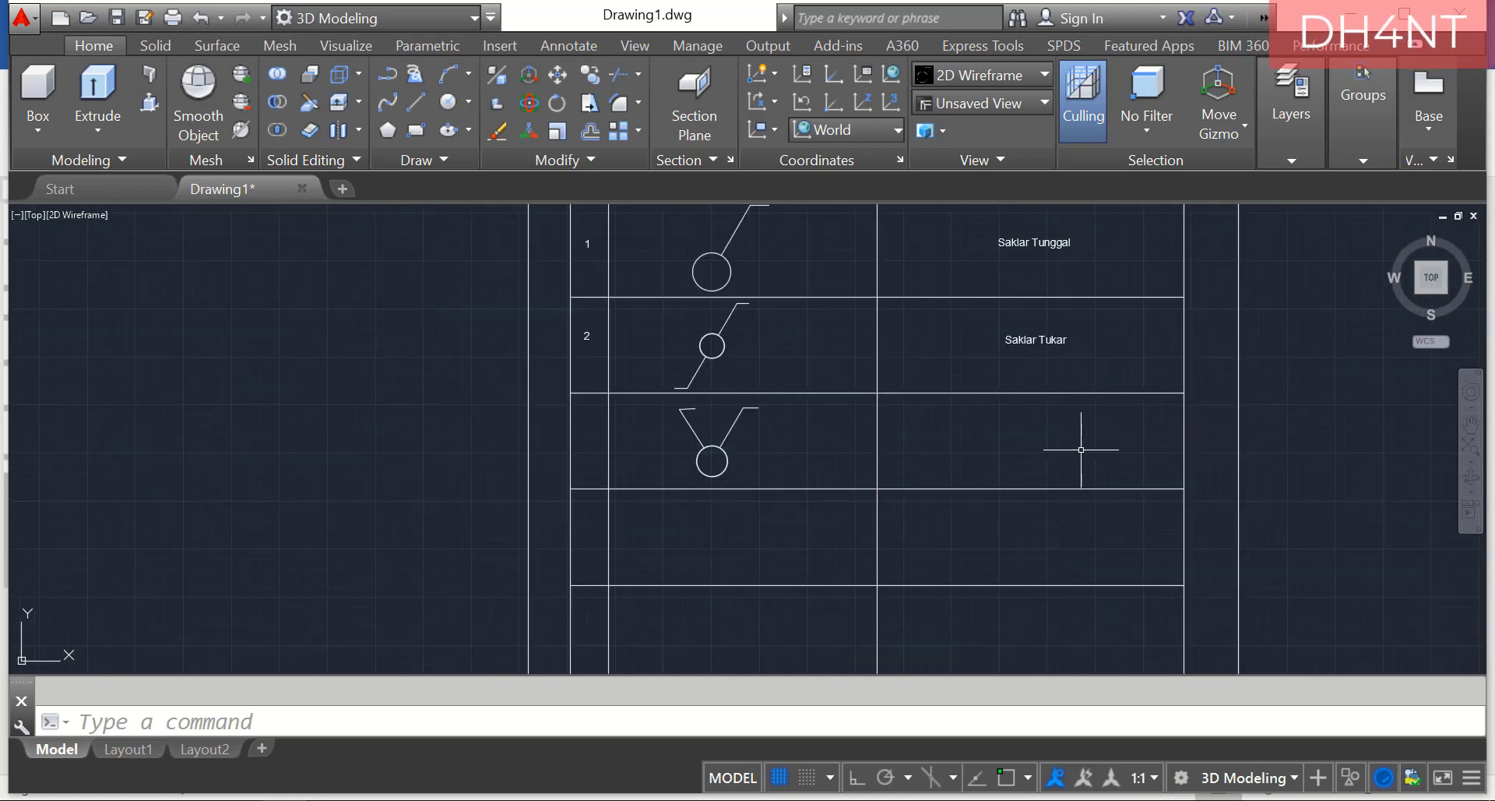
Add center-justified text of height 2.0 in the third row: Saklar Seri under KETERANGAN and 3 under NO.
{"action": "type", "text": "text"}
{"action": "key", "text": "Return"}
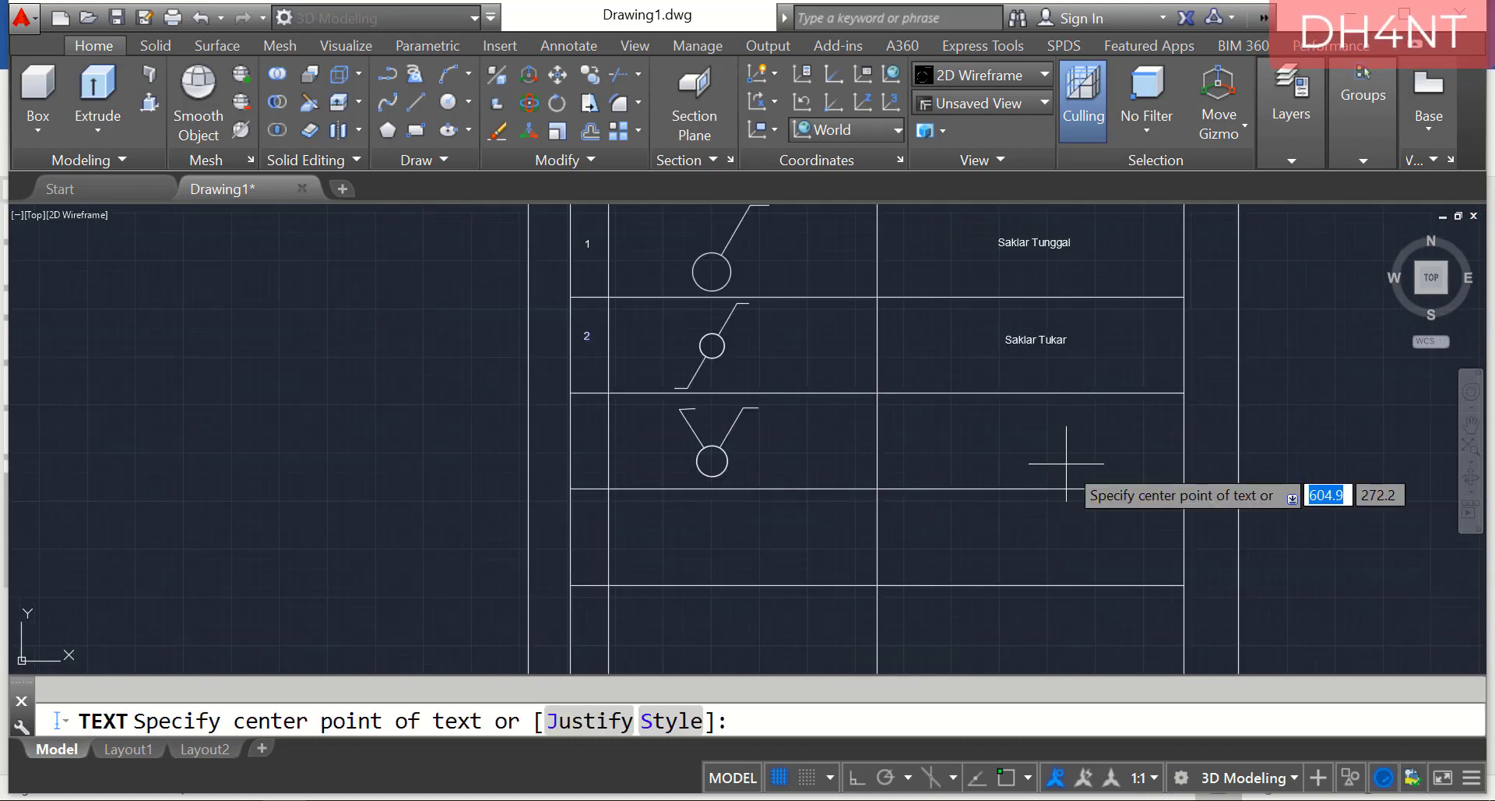
{"action": "type", "text": "j"}
{"action": "key", "text": "Return"}
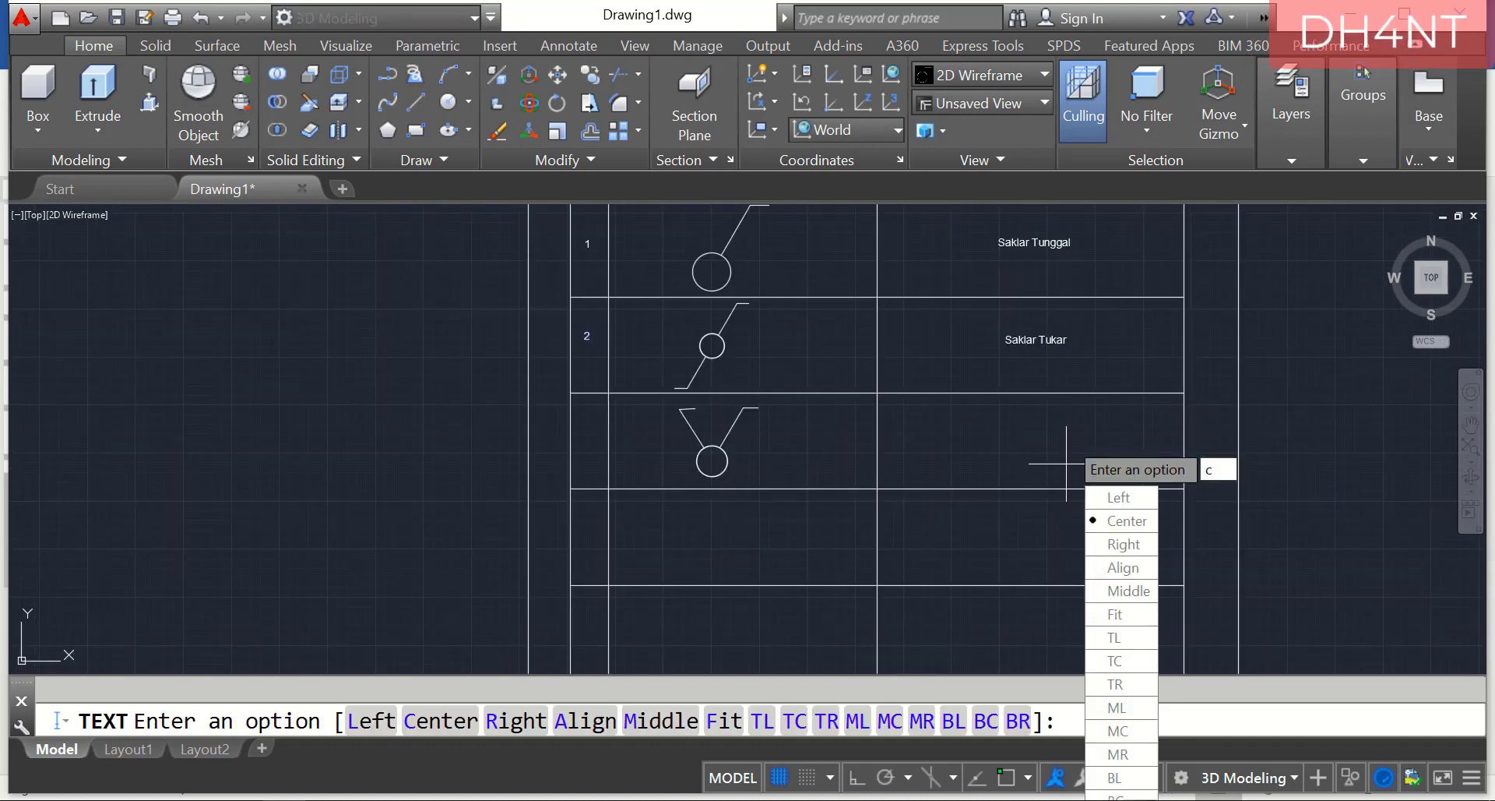
{"action": "key", "text": "Return"}
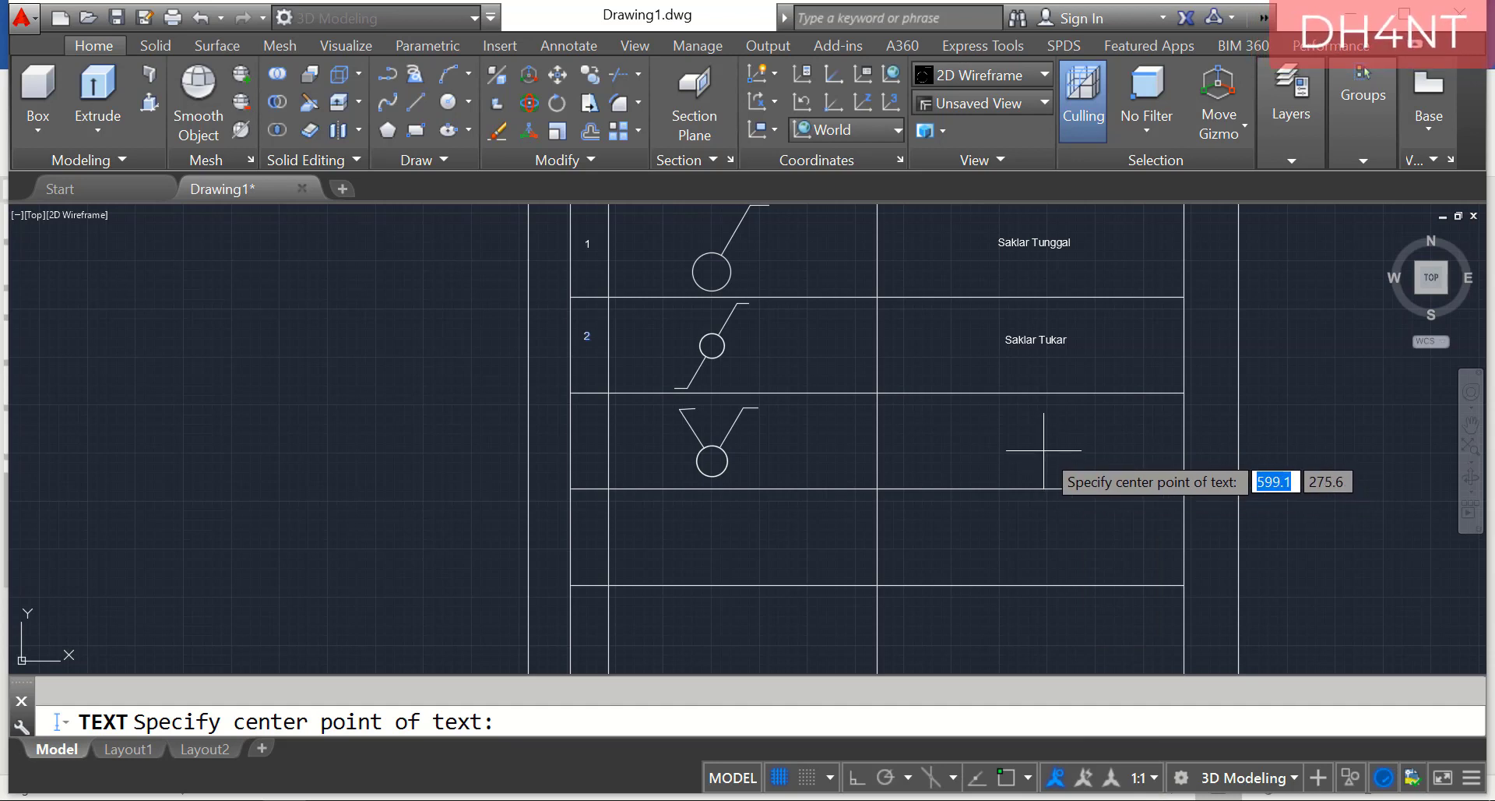
{"action": "left_click", "coordinate": [1037, 439]}
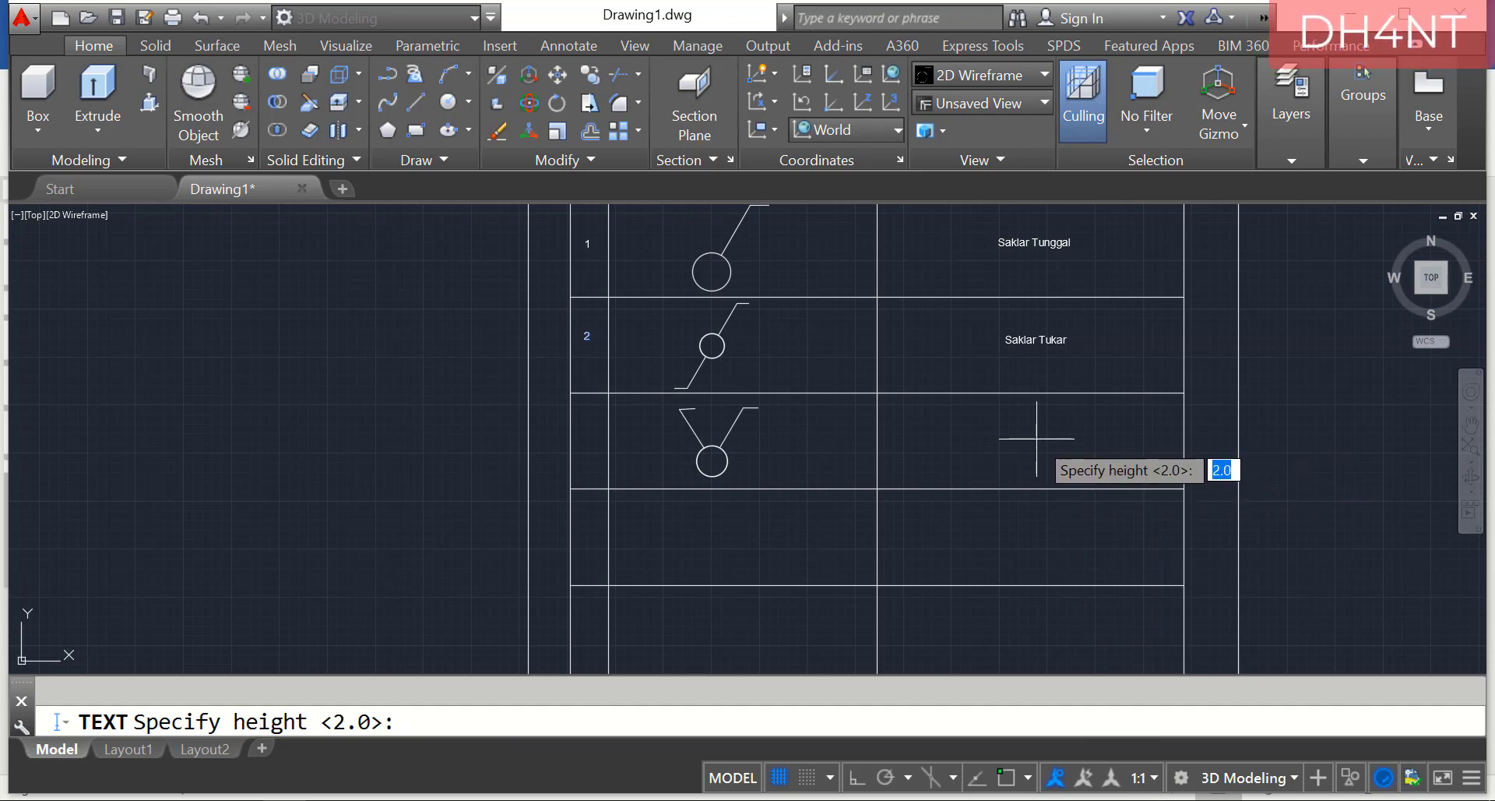
{"action": "key", "text": "Return"}
{"action": "key", "text": "Return"}
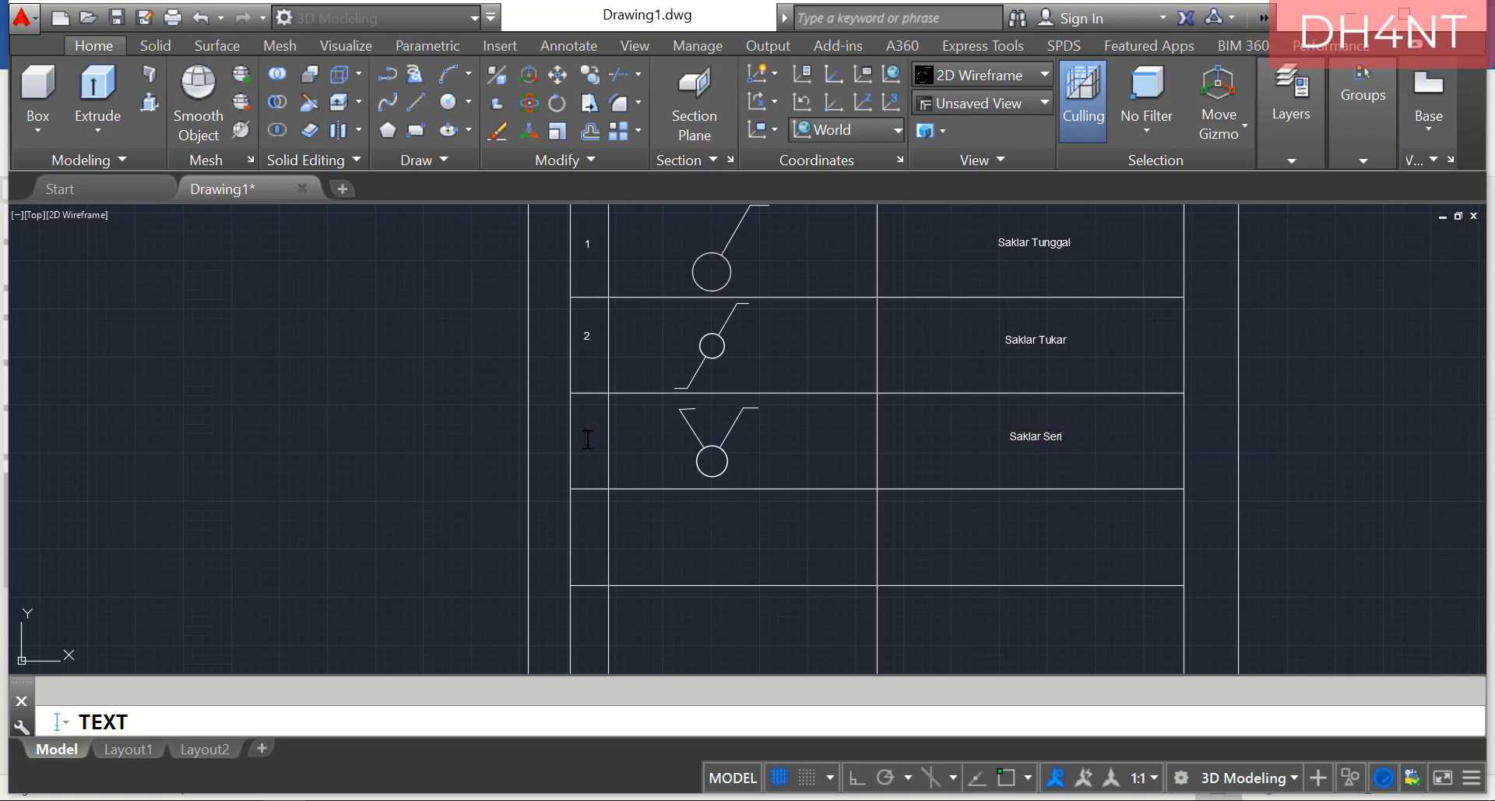
{"action": "key", "text": "Return"}
{"action": "scroll", "coordinate": [611, 513], "scroll_direction": "down", "scroll_amount": 2}
{"action": "scroll", "coordinate": [604, 506], "scroll_direction": "up", "scroll_amount": 3}
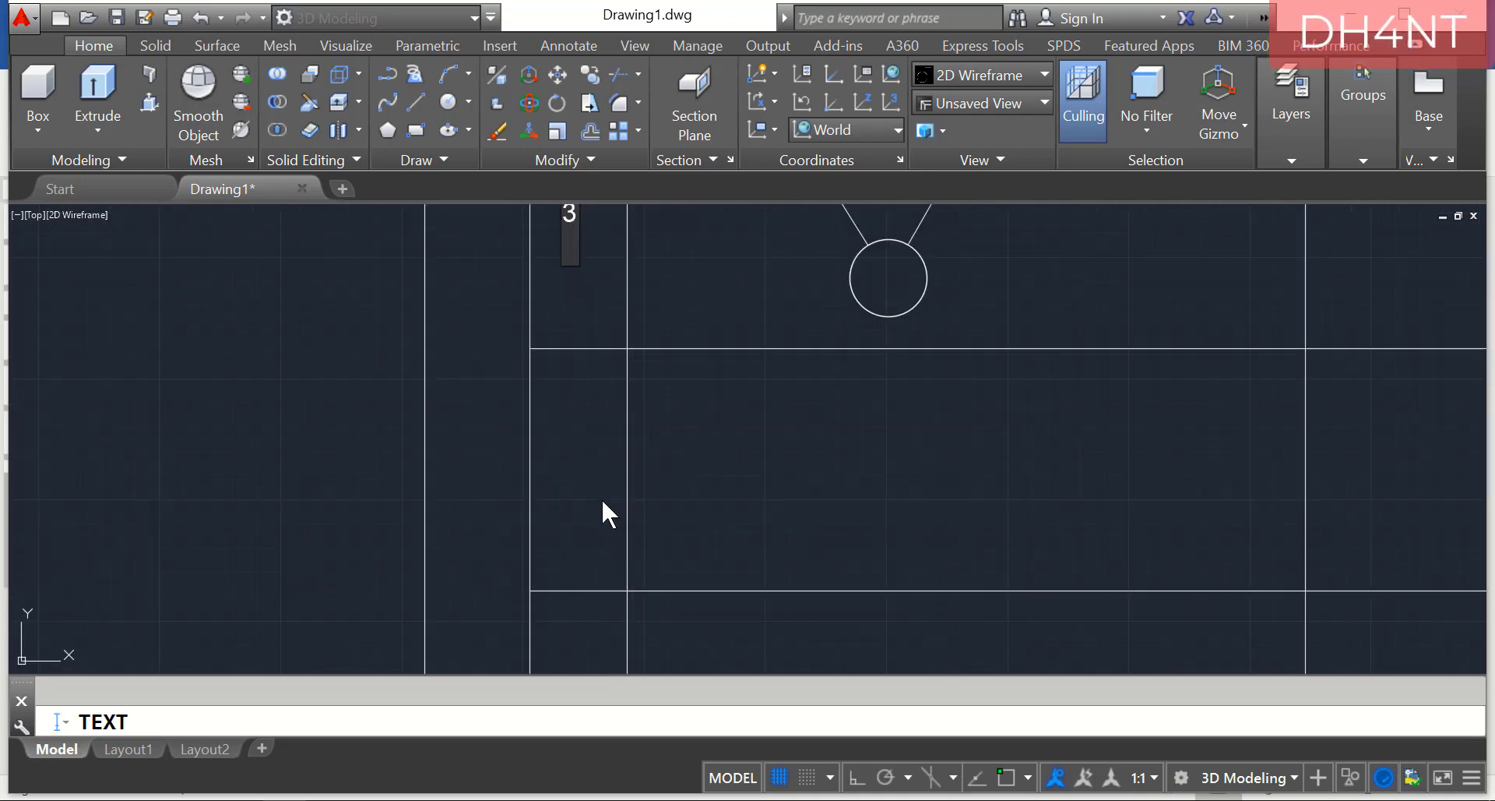
{"action": "scroll", "coordinate": [601, 495], "scroll_direction": "down", "scroll_amount": 3}
{"action": "key", "text": "Return"}
{"action": "scroll", "coordinate": [755, 420], "scroll_direction": "up", "scroll_amount": 2}
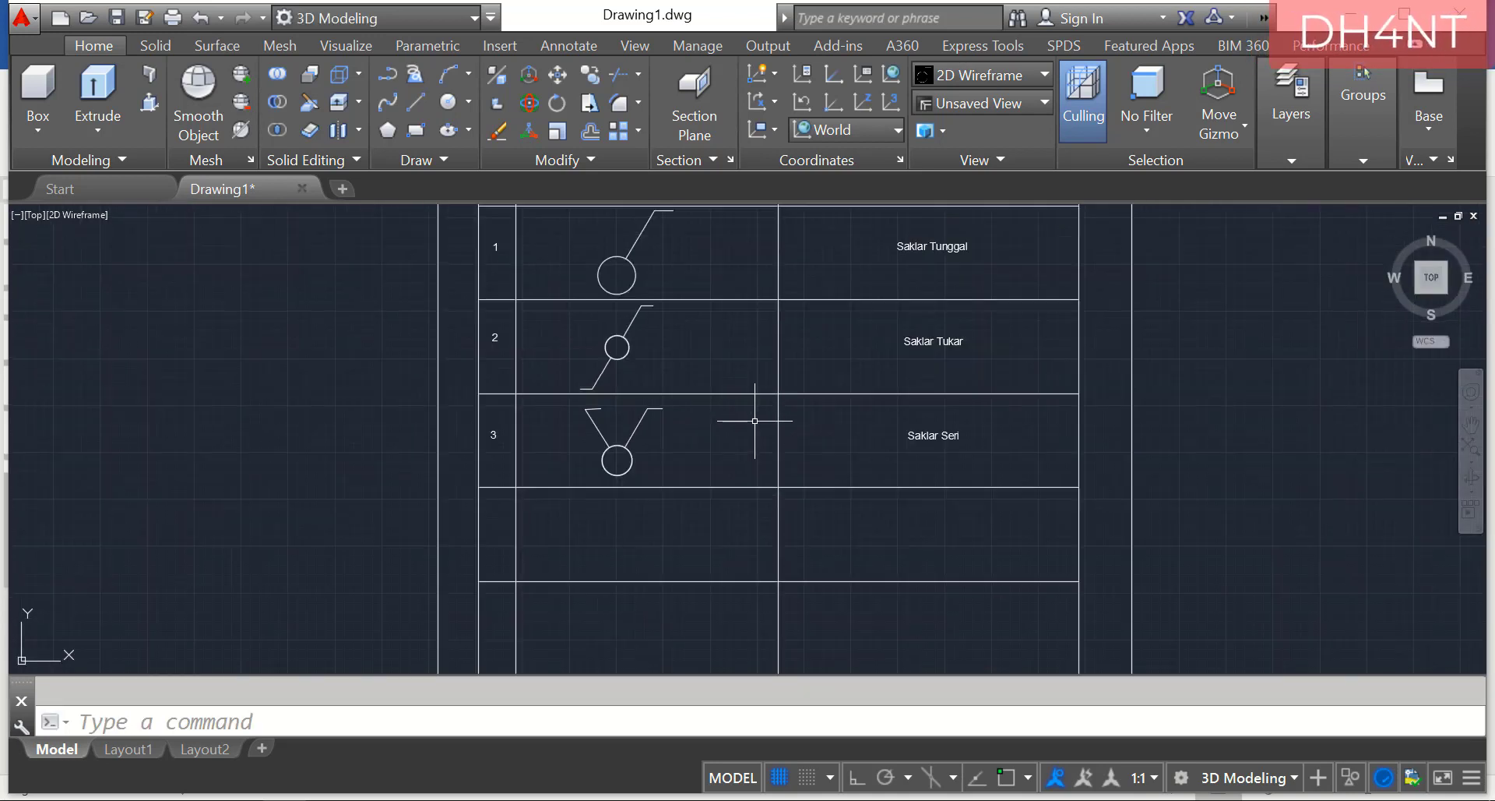
Switch to Word and look through the remaining symbols of Tabel 8.2 and the symbol figures of exercise 2.
{"action": "left_click", "coordinate": [285, 799]}
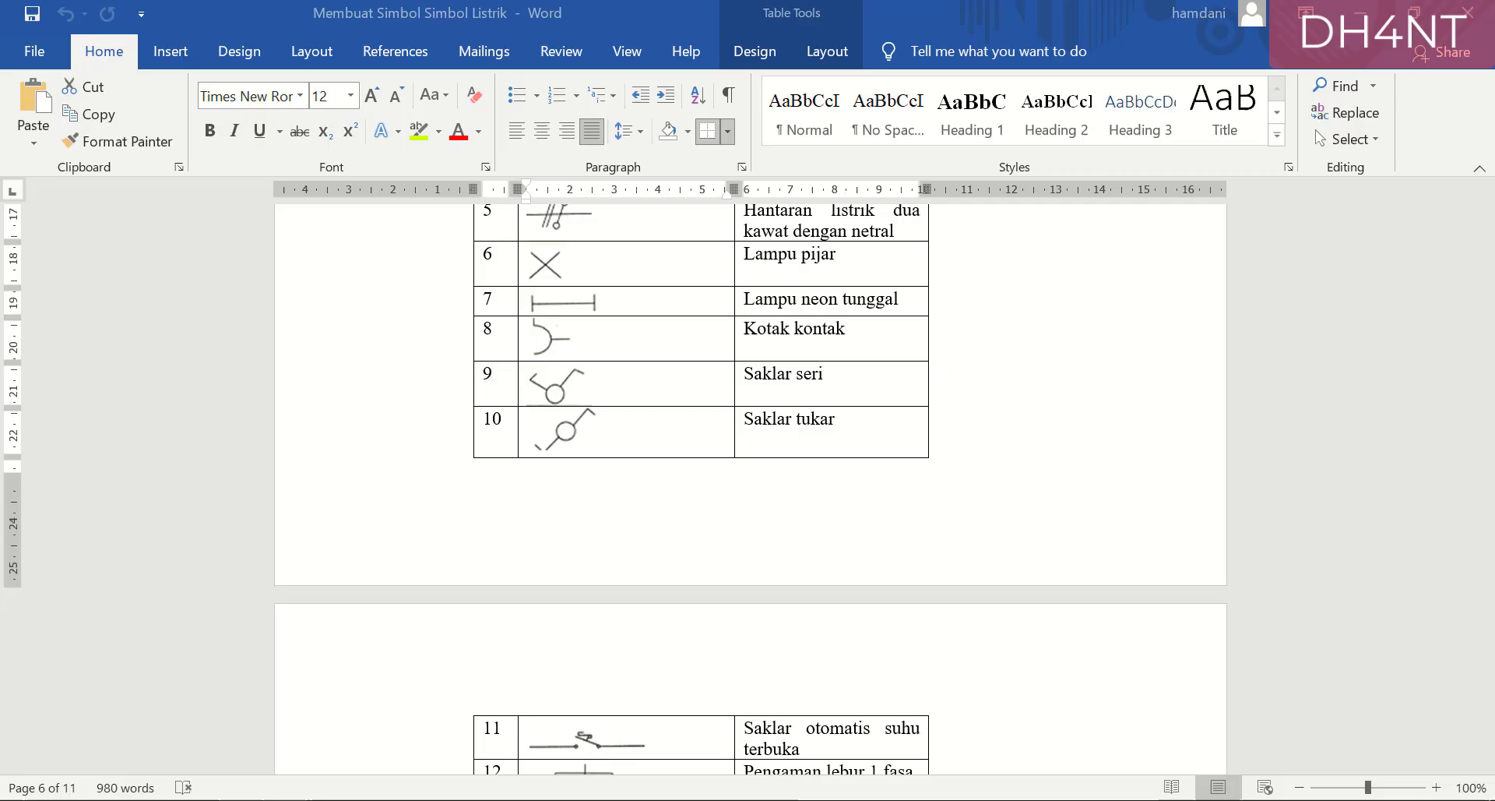
{"action": "scroll", "coordinate": [635, 516], "scroll_direction": "down", "scroll_amount": 3}
{"action": "scroll", "coordinate": [635, 518], "scroll_direction": "down", "scroll_amount": 10}
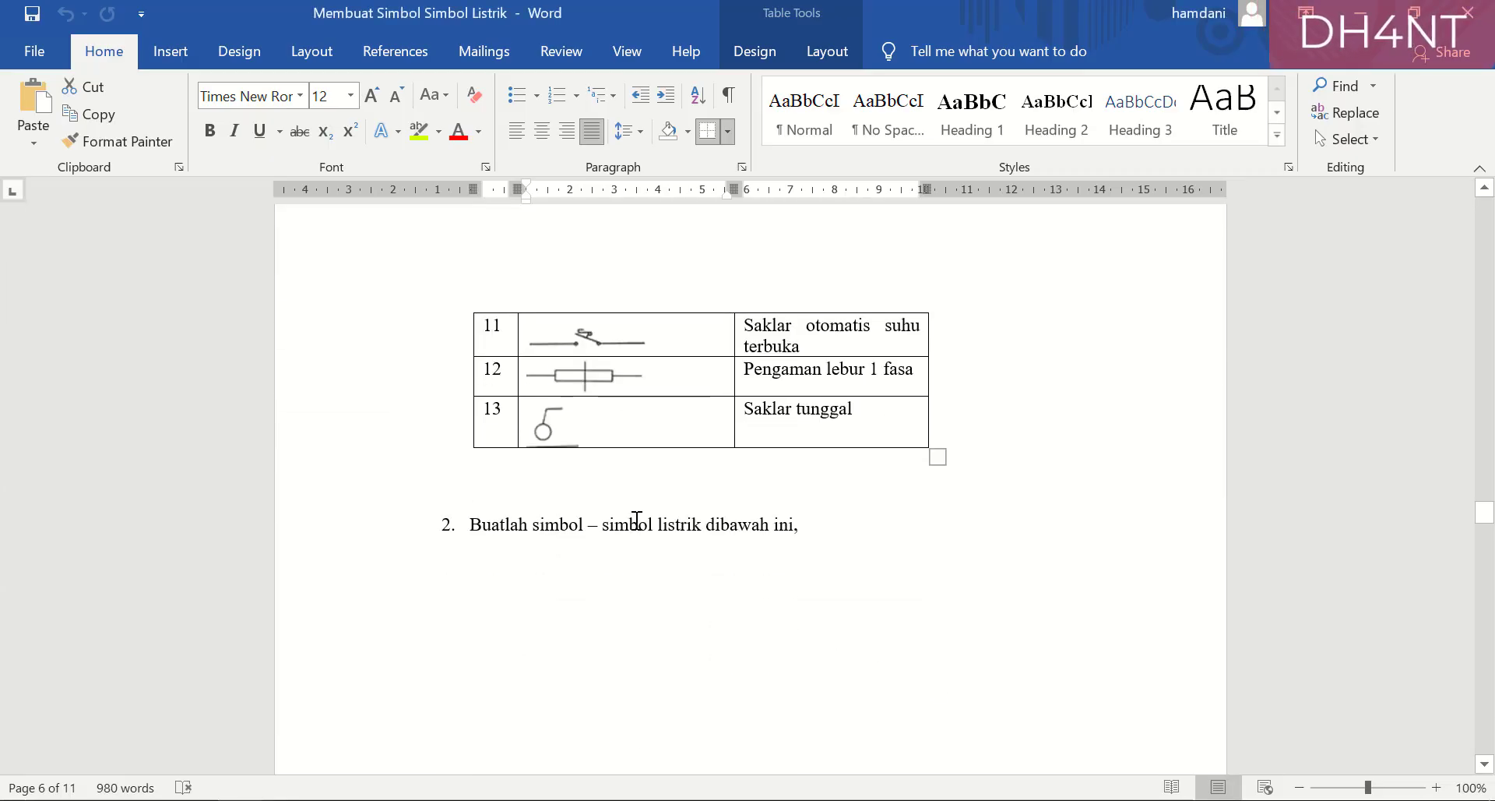
{"action": "scroll", "coordinate": [633, 525], "scroll_direction": "down", "scroll_amount": 15}
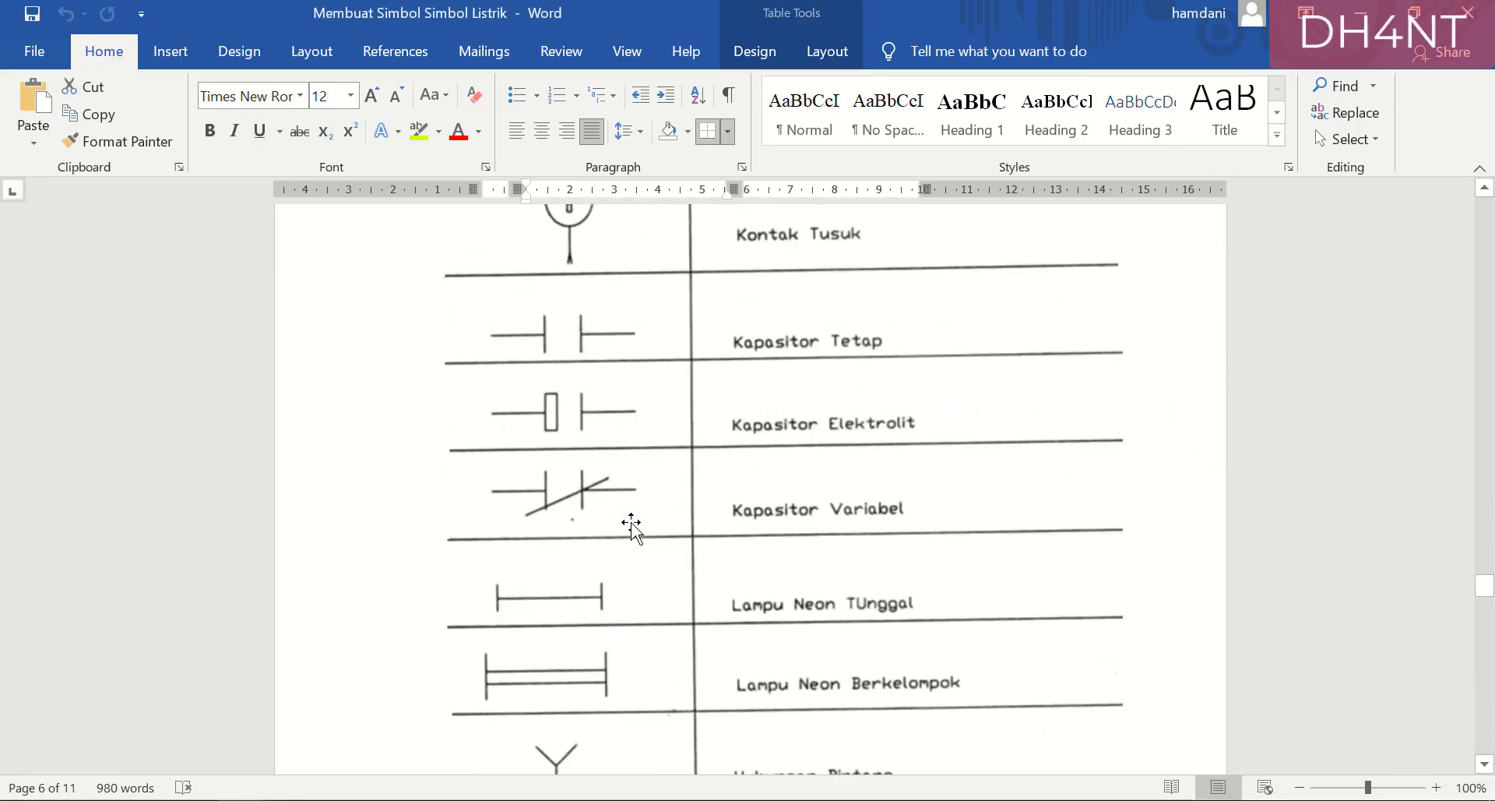
{"action": "scroll", "coordinate": [632, 525], "scroll_direction": "down", "scroll_amount": 12}
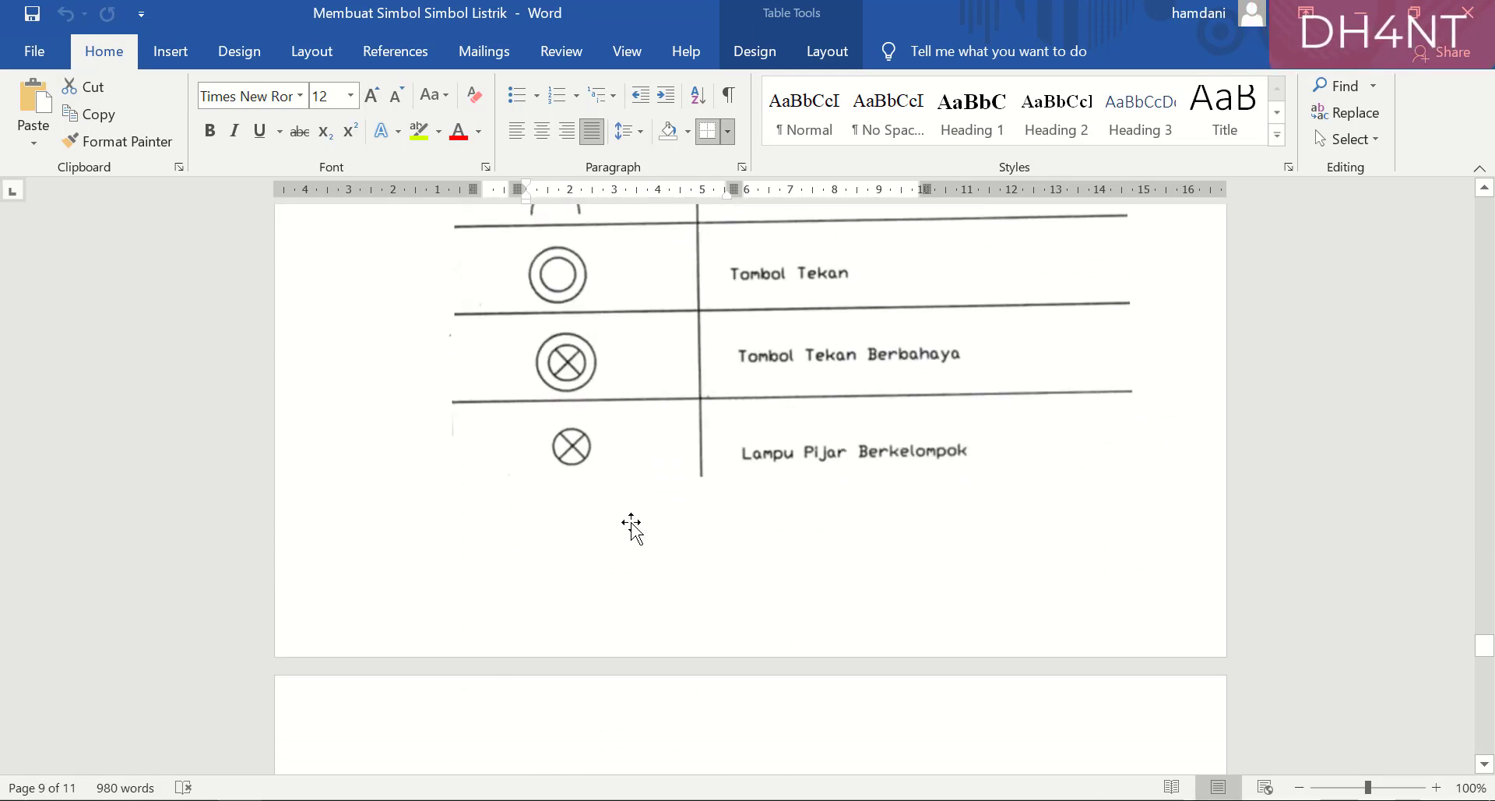
{"action": "scroll", "coordinate": [631, 526], "scroll_direction": "up", "scroll_amount": 2}
{"action": "scroll", "coordinate": [632, 526], "scroll_direction": "down", "scroll_amount": 10}
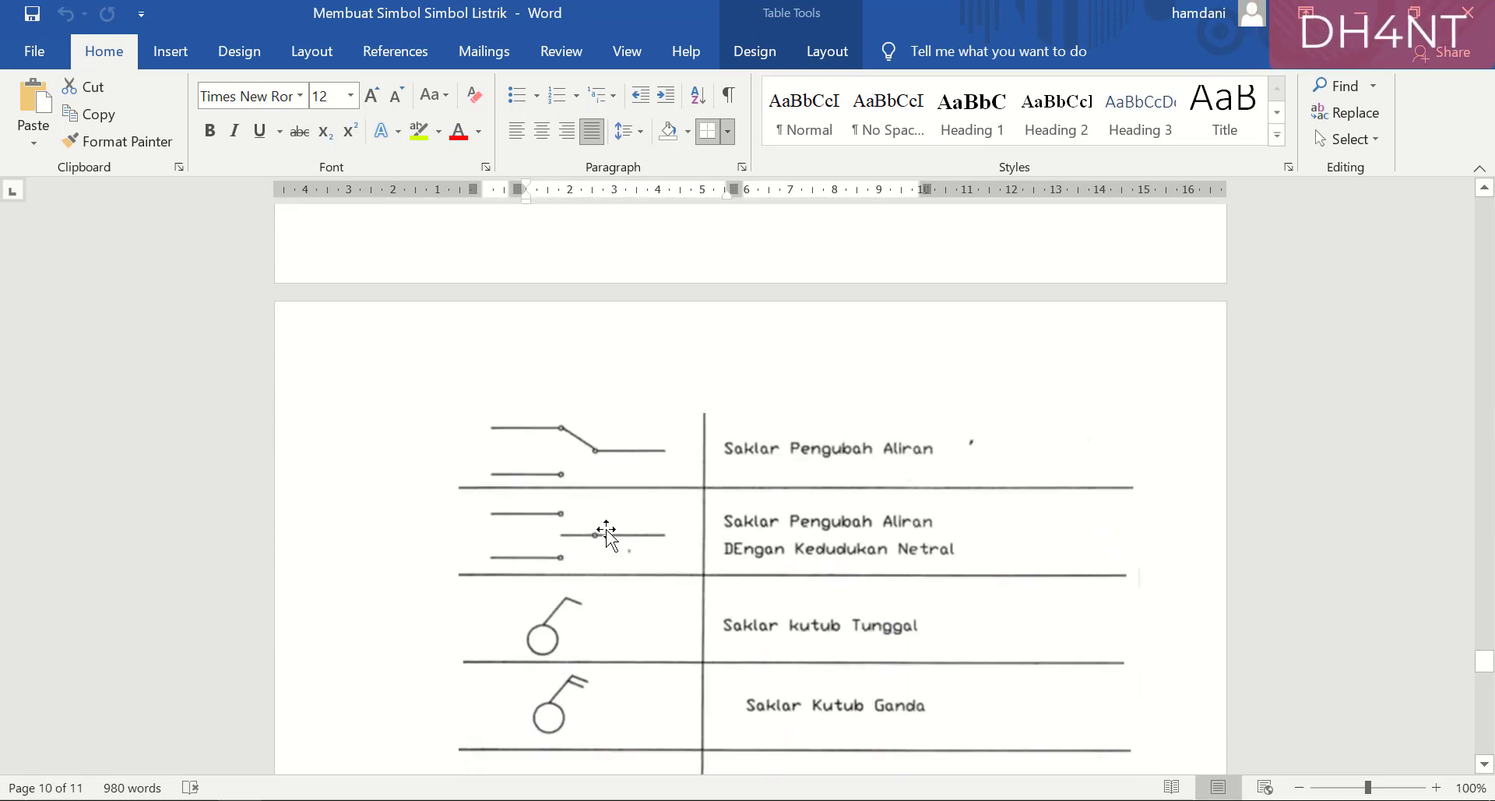
Look through the remaining switch and resistor symbols to the end of the Word document, and return to the Resistor Geser figure.
{"action": "scroll", "coordinate": [605, 527], "scroll_direction": "down", "scroll_amount": 10}
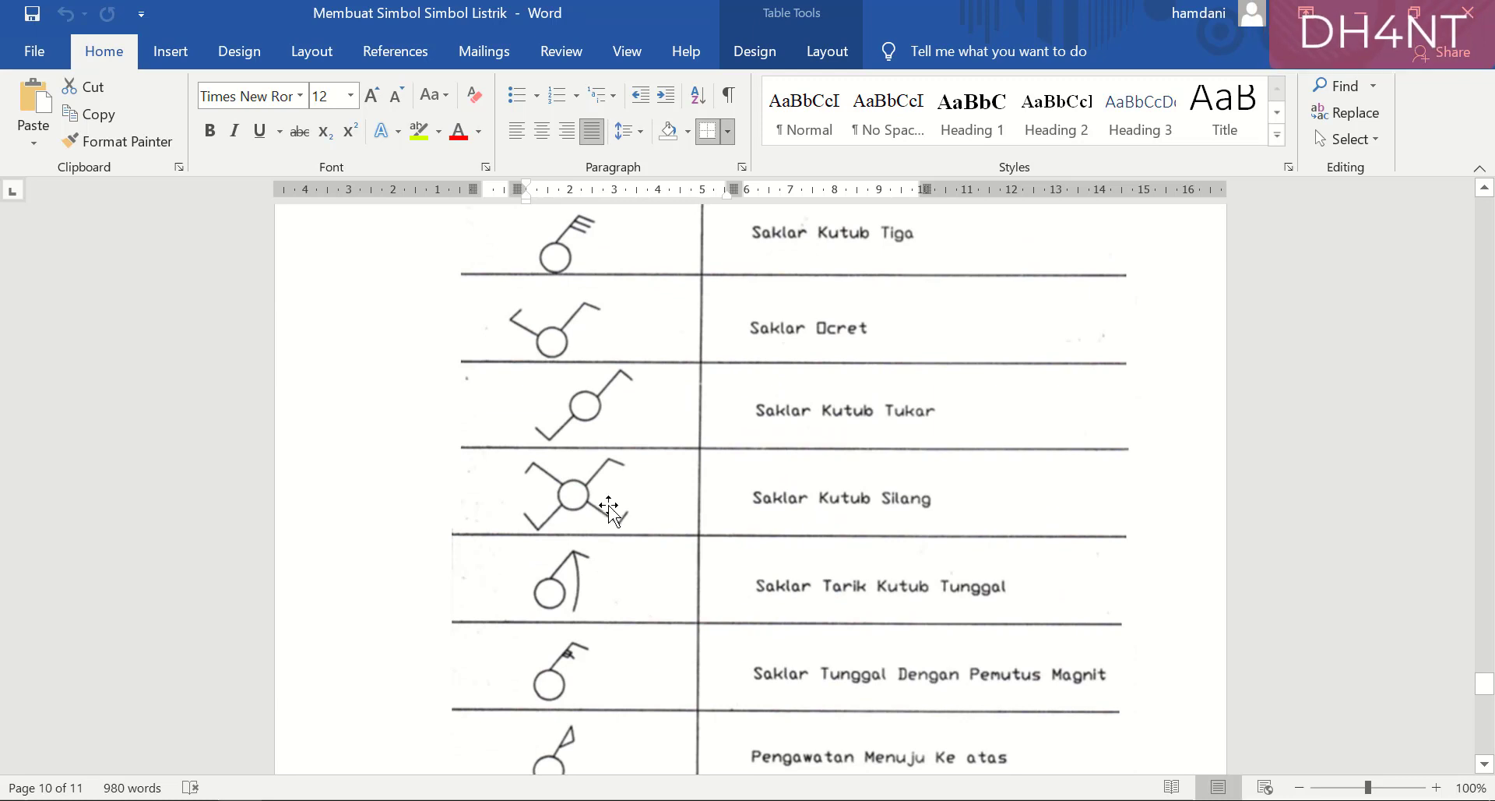
{"action": "scroll", "coordinate": [617, 527], "scroll_direction": "down", "scroll_amount": 10}
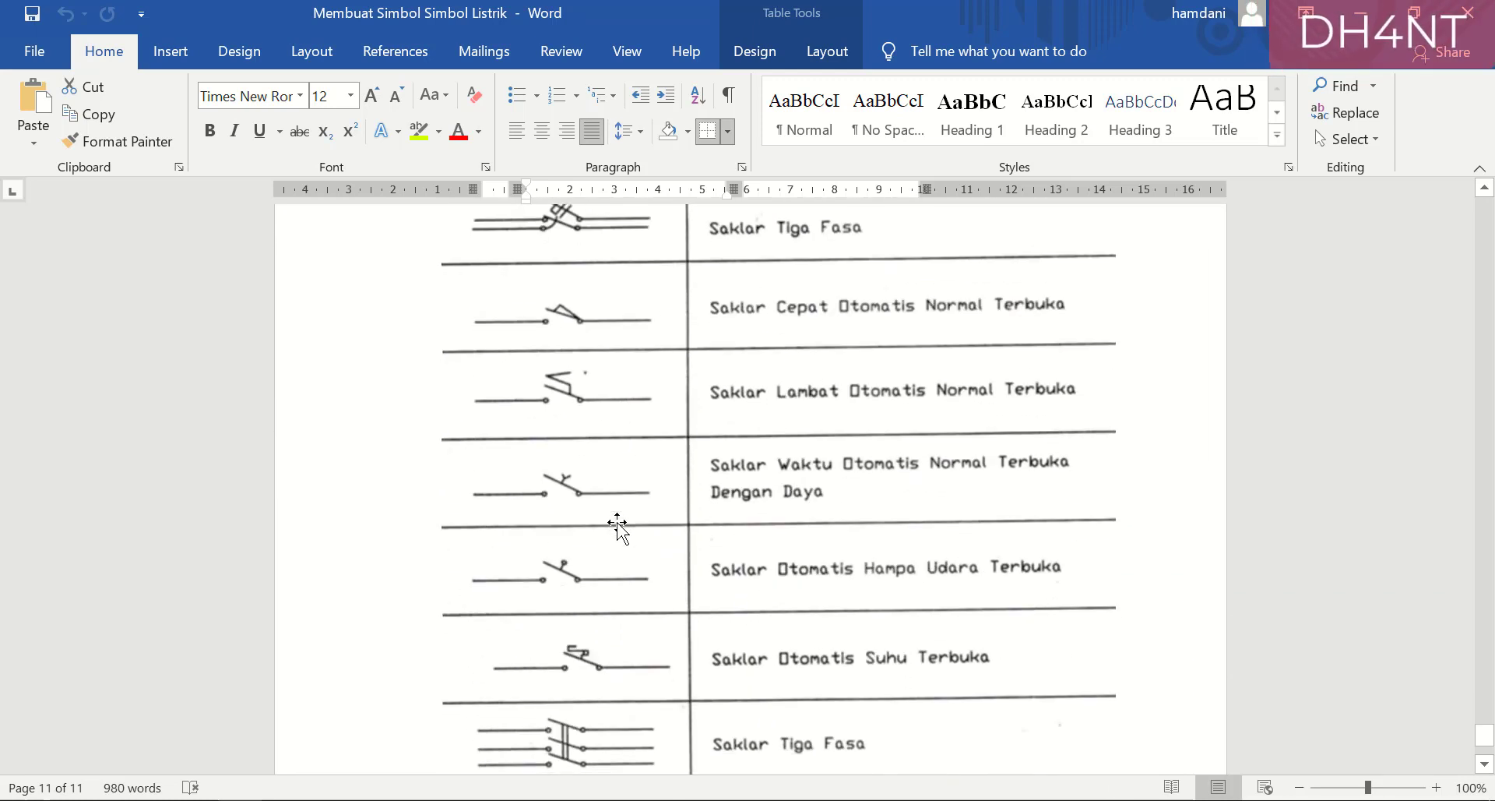
{"action": "scroll", "coordinate": [617, 527], "scroll_direction": "up", "scroll_amount": 10}
{"action": "scroll", "coordinate": [617, 527], "scroll_direction": "down", "scroll_amount": 10}
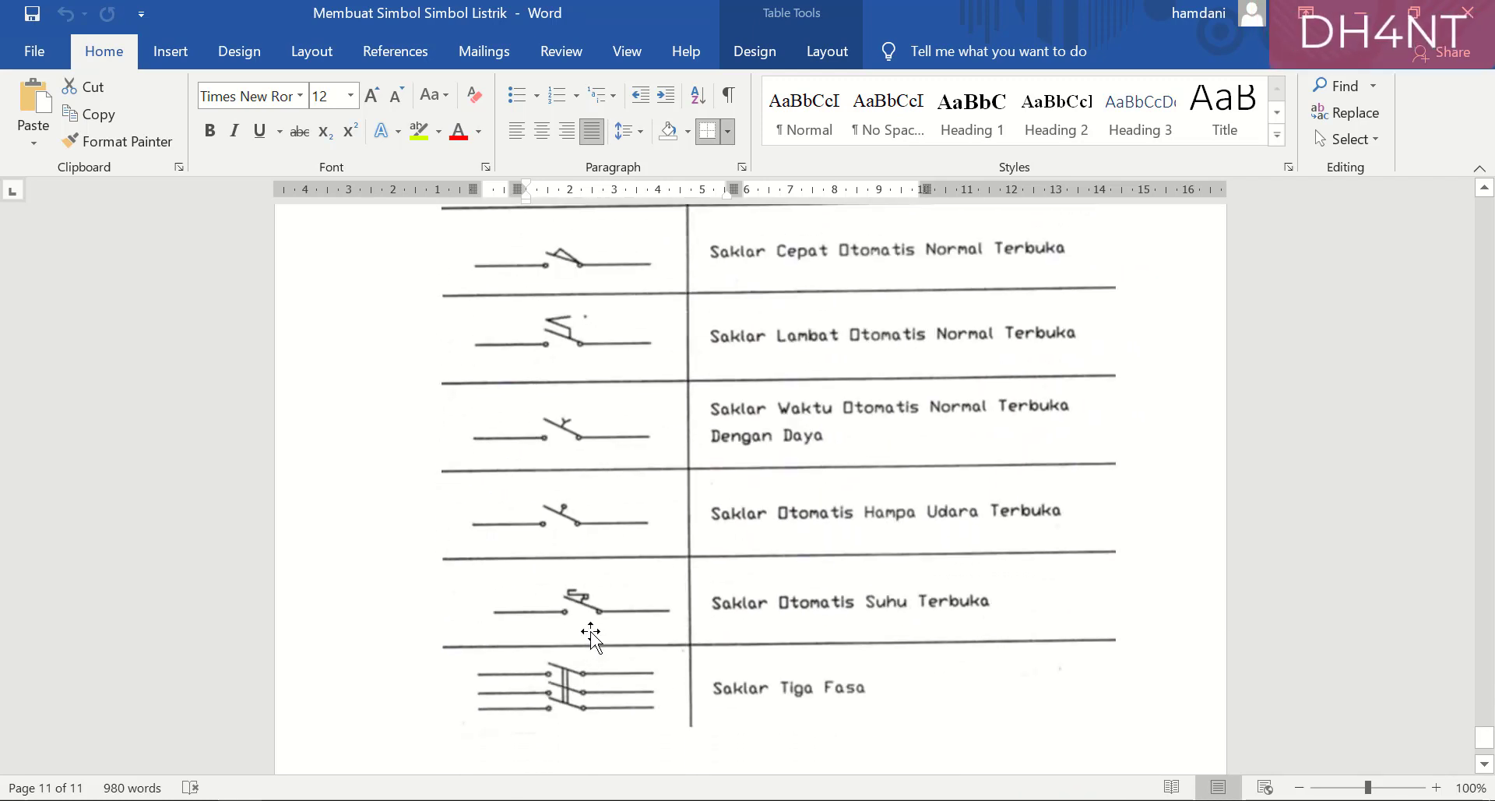
{"action": "scroll", "coordinate": [1385, 720], "scroll_direction": "down", "scroll_amount": 2}
{"action": "scroll", "coordinate": [1218, 610], "scroll_direction": "up", "scroll_amount": 2}
{"action": "scroll", "coordinate": [1219, 610], "scroll_direction": "up", "scroll_amount": 10}
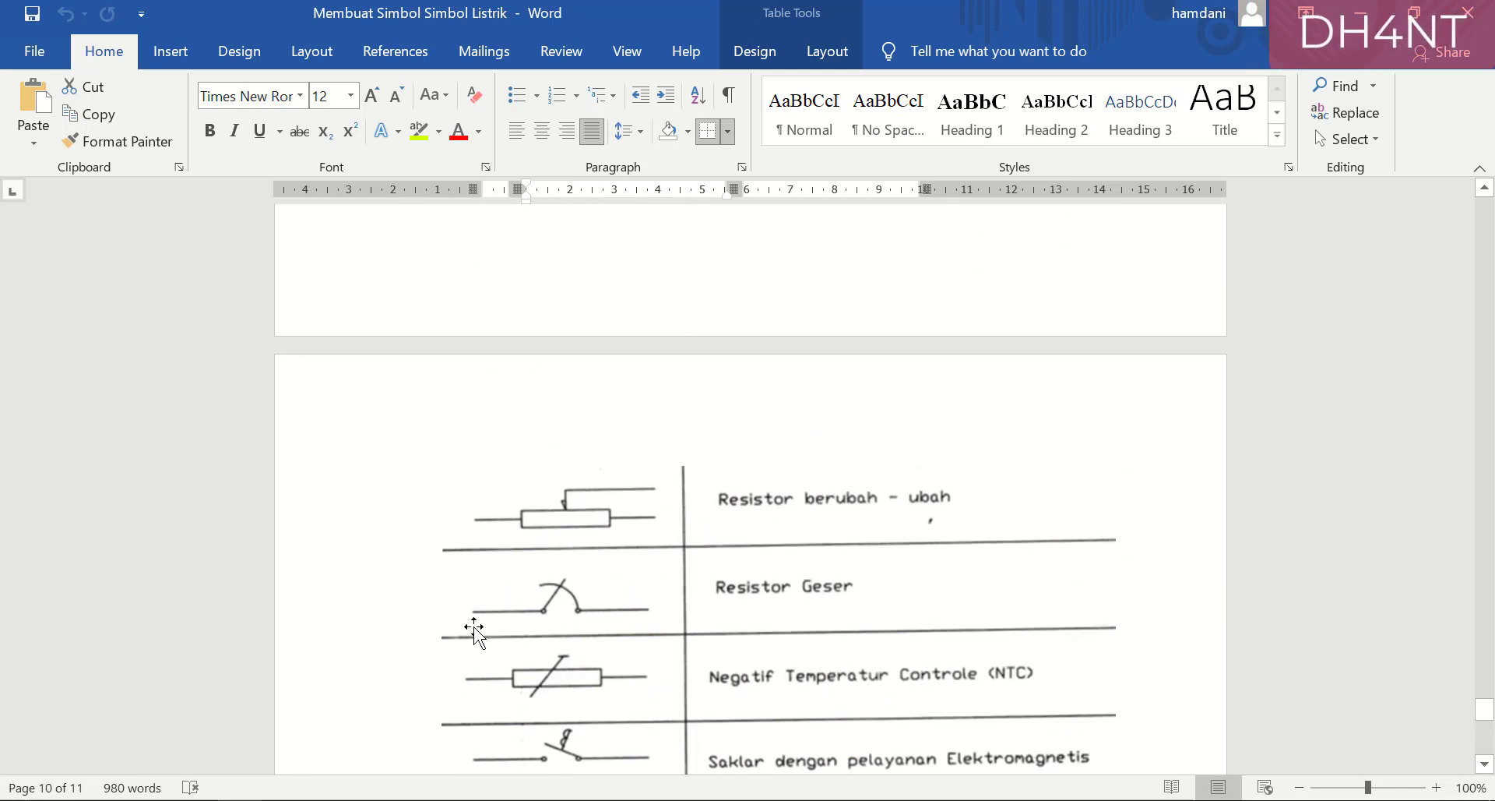
{"action": "left_click", "coordinate": [764, 578]}
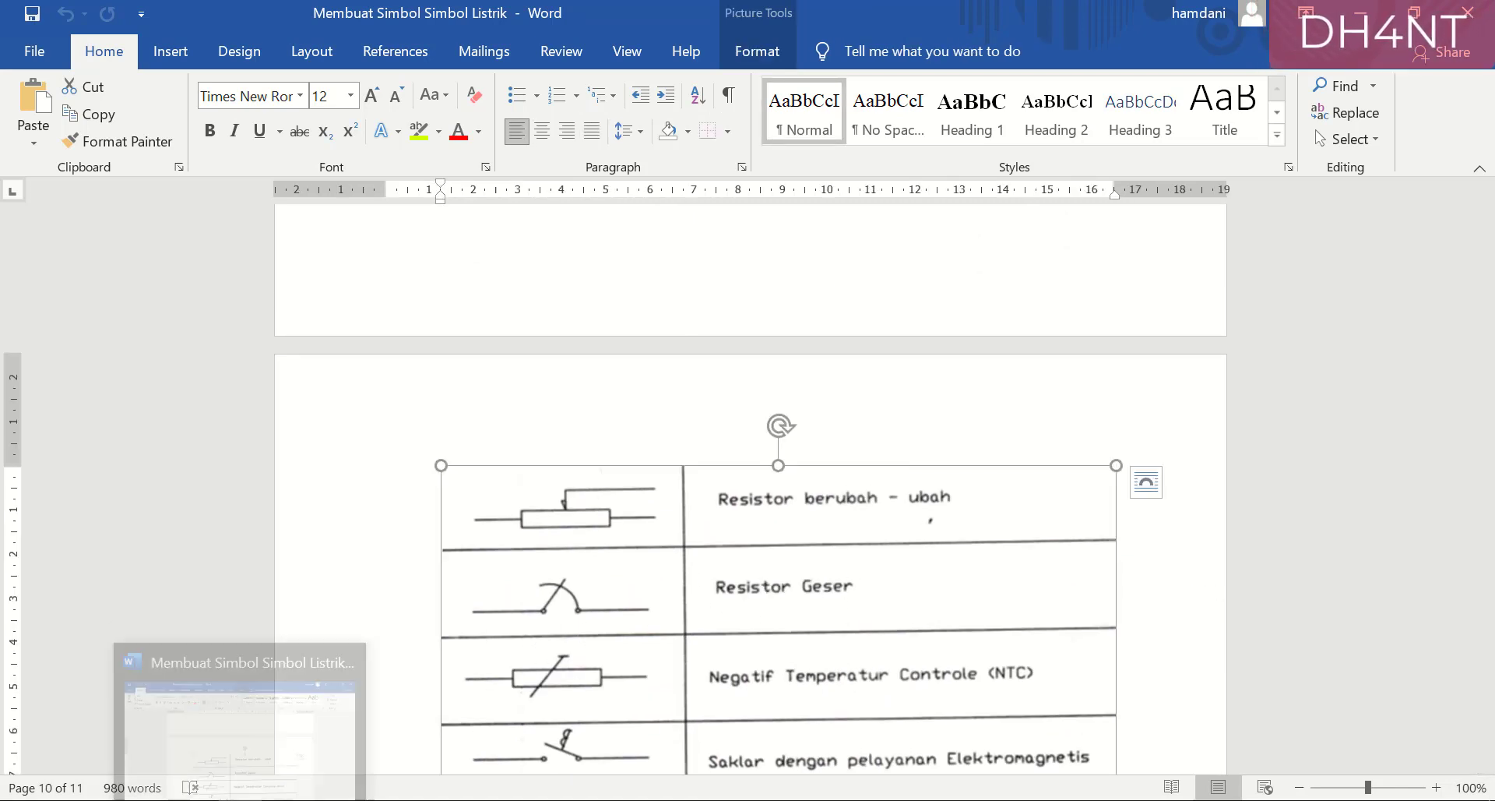
Switch to AutoCAD and draw a horizontal line at 0° in the empty area beside the table, checking the Resistor Geser figure in Word.
{"action": "left_click", "coordinate": [243, 800]}
{"action": "scroll", "coordinate": [415, 627], "scroll_direction": "down", "scroll_amount": 4}
{"action": "scroll", "coordinate": [838, 545], "scroll_direction": "up", "scroll_amount": 2}
{"action": "scroll", "coordinate": [763, 516], "scroll_direction": "up", "scroll_amount": 2}
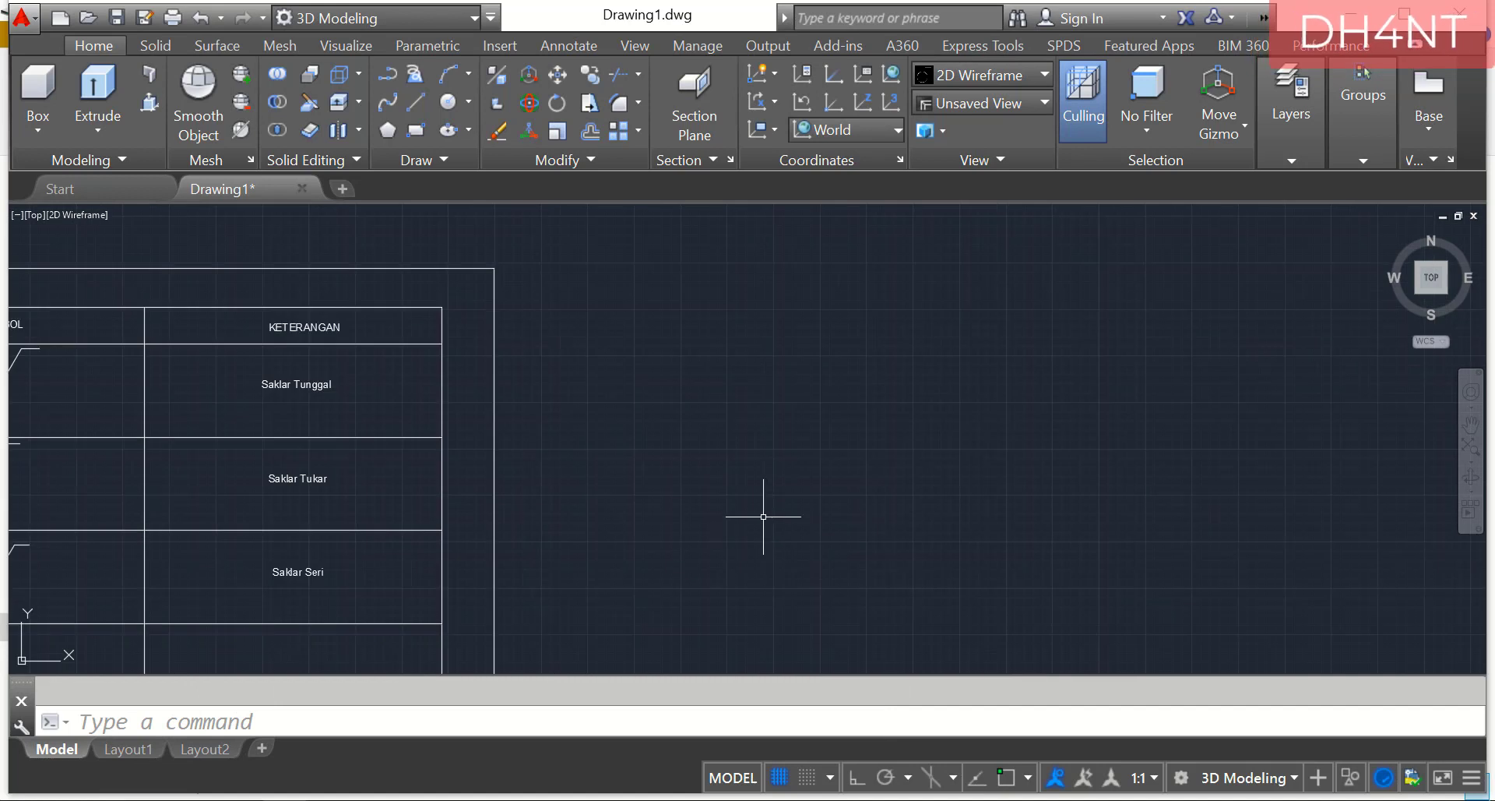
{"action": "type", "text": "l"}
{"action": "key", "text": "Return"}
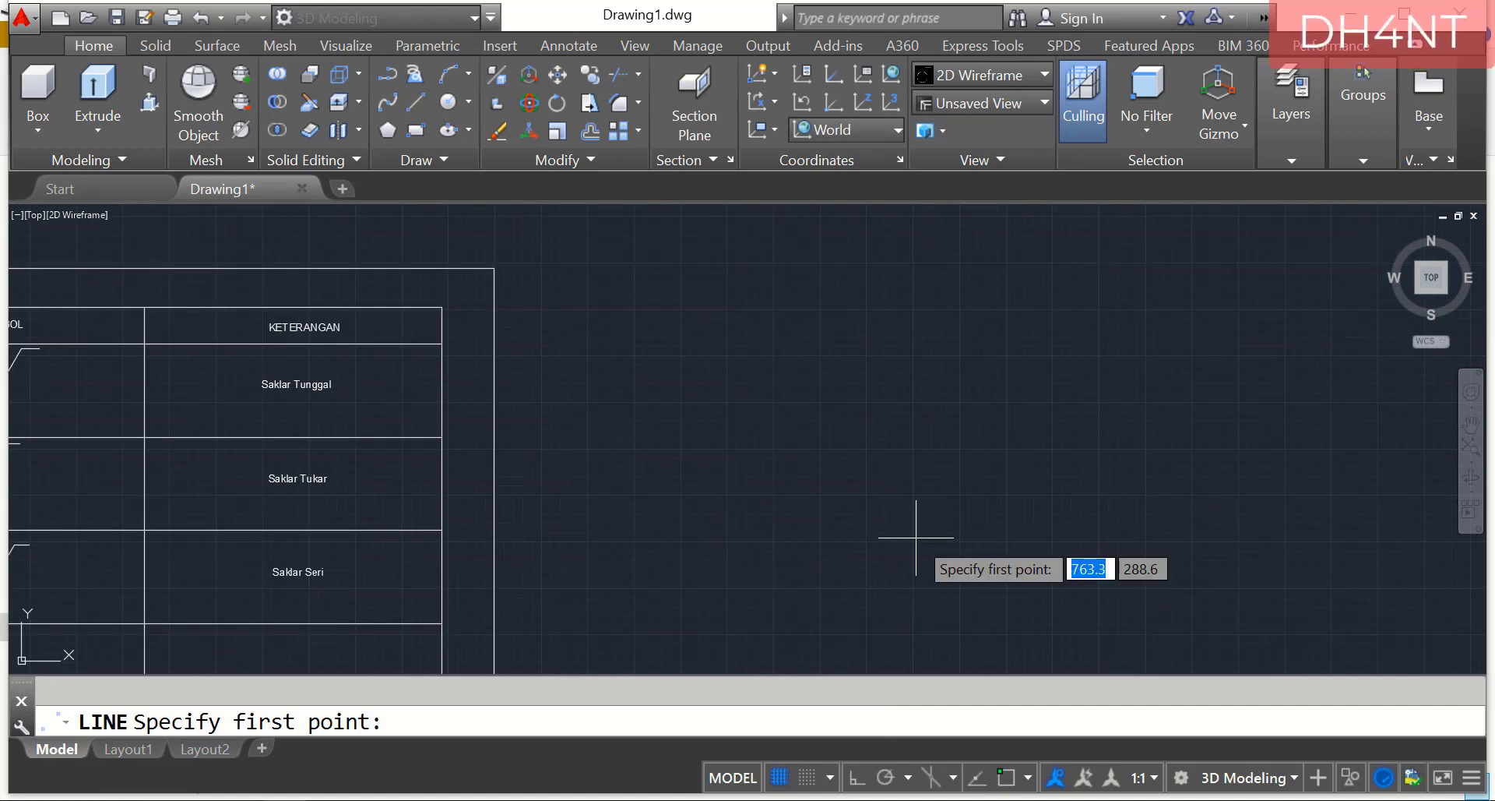
{"action": "left_click", "coordinate": [774, 498]}
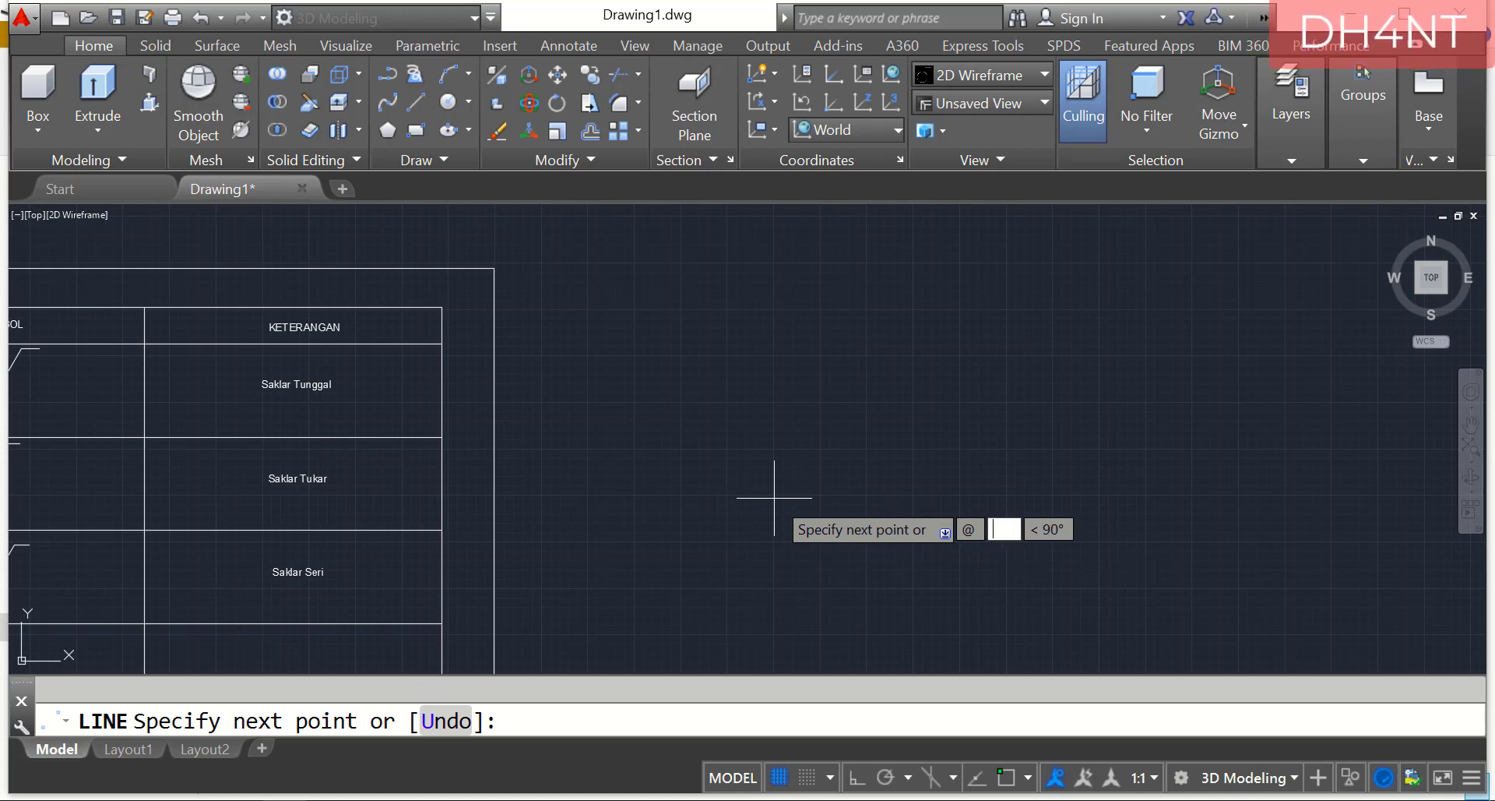
{"action": "key", "text": "Tab"}
{"action": "type", "text": "0"}
{"action": "key", "text": "Return"}
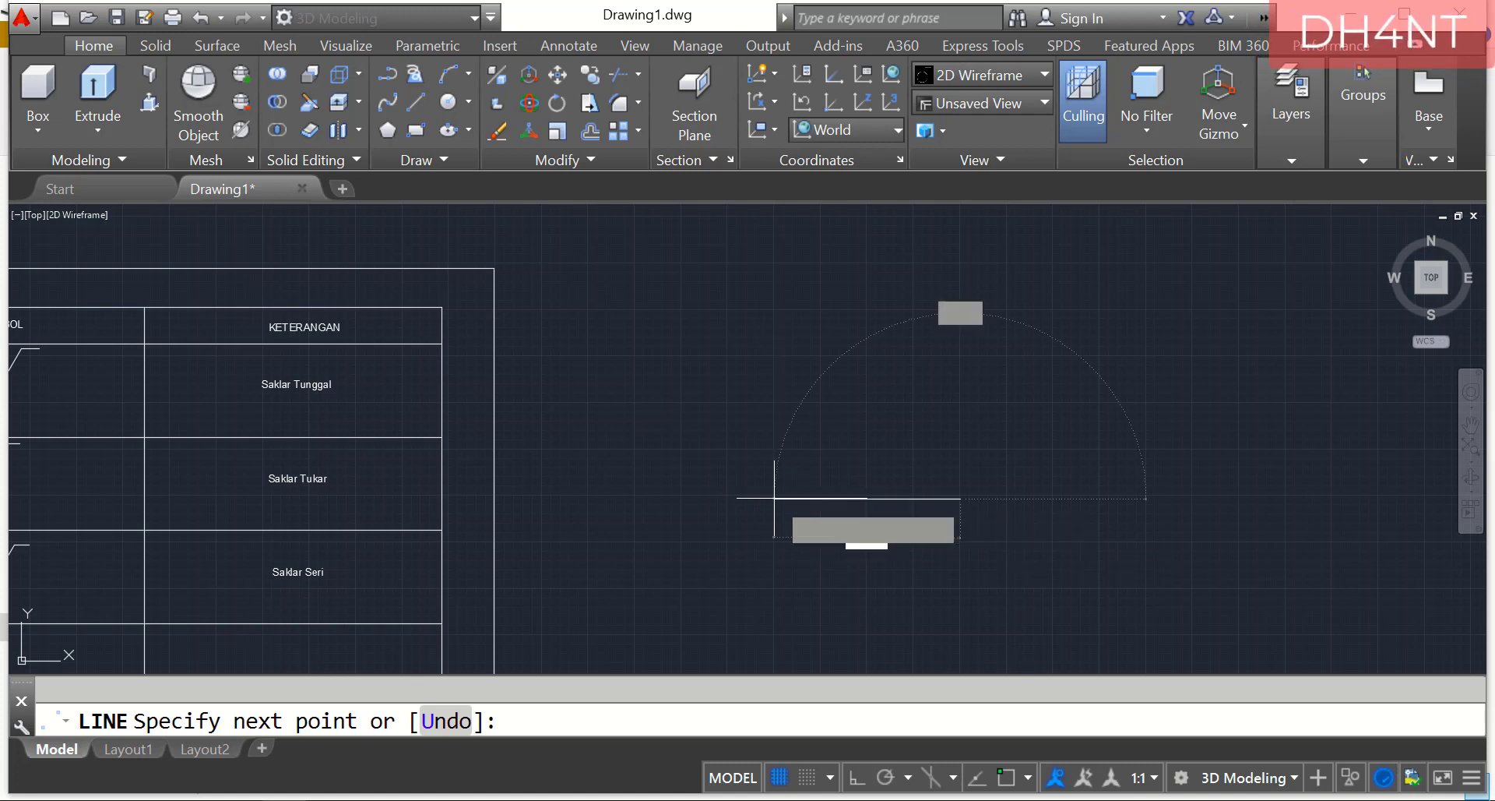
{"action": "key", "text": "Escape"}
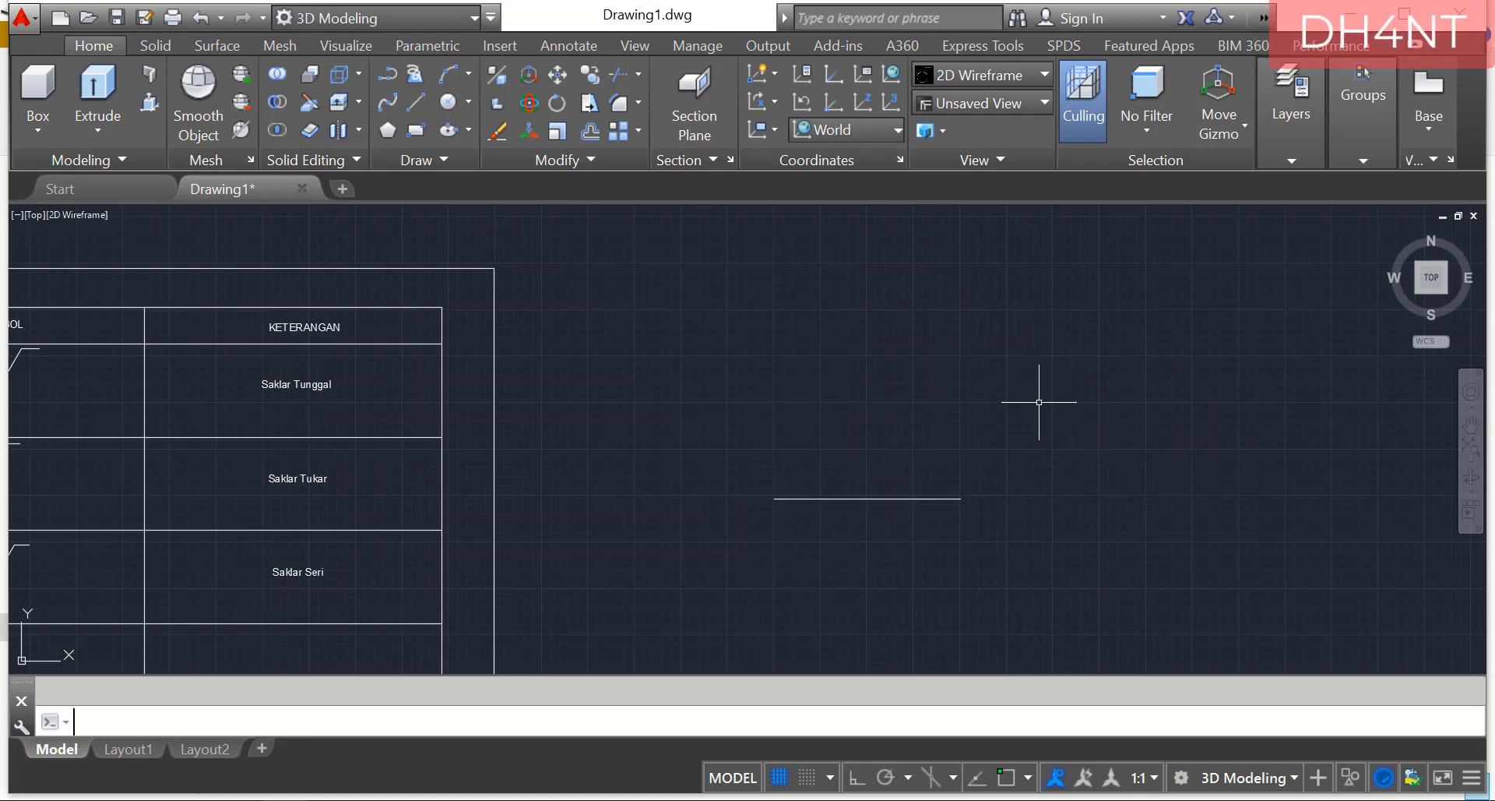
{"action": "key", "text": "alt+Tab"}
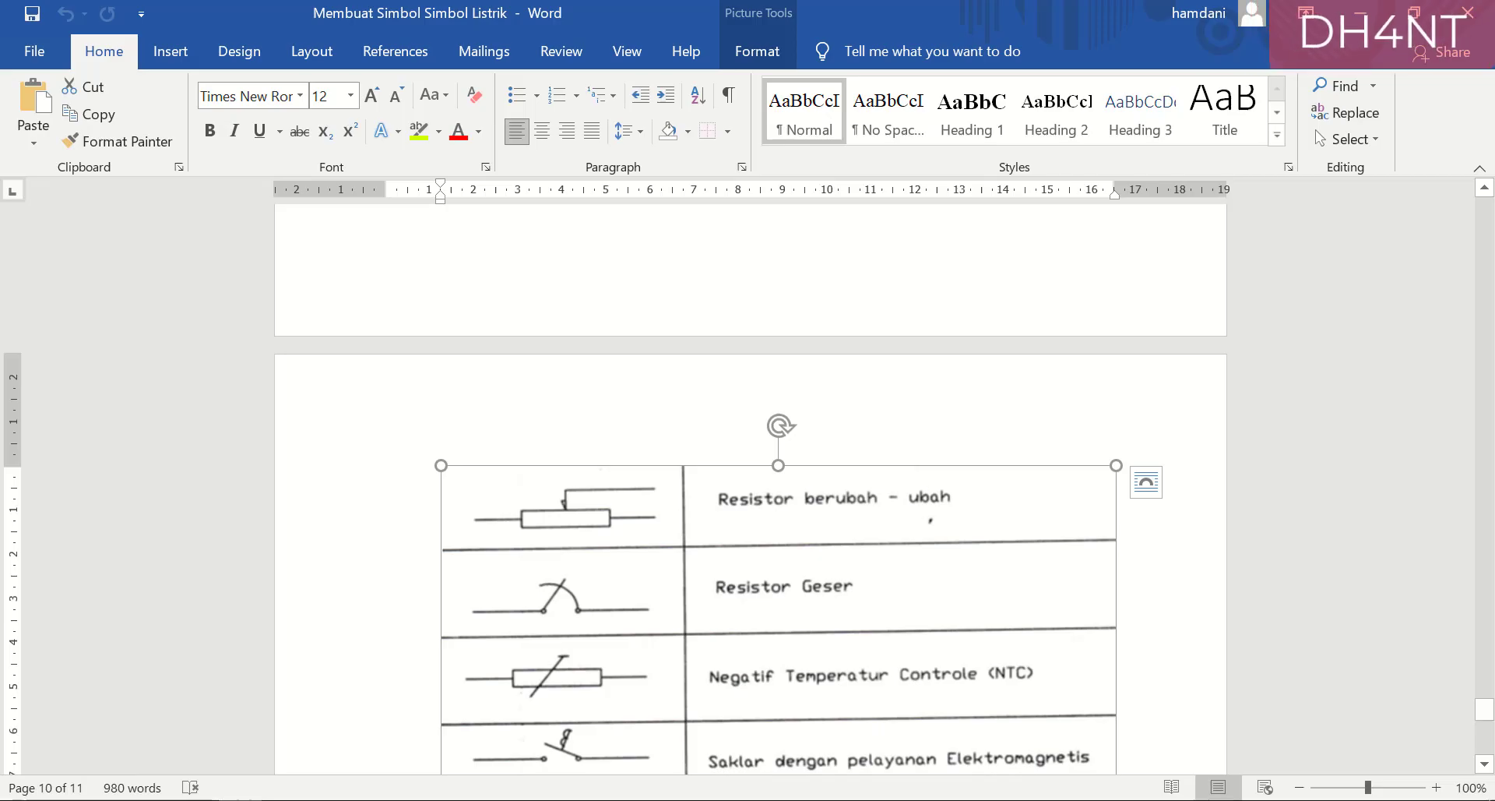
{"action": "key", "text": "alt+Tab"}
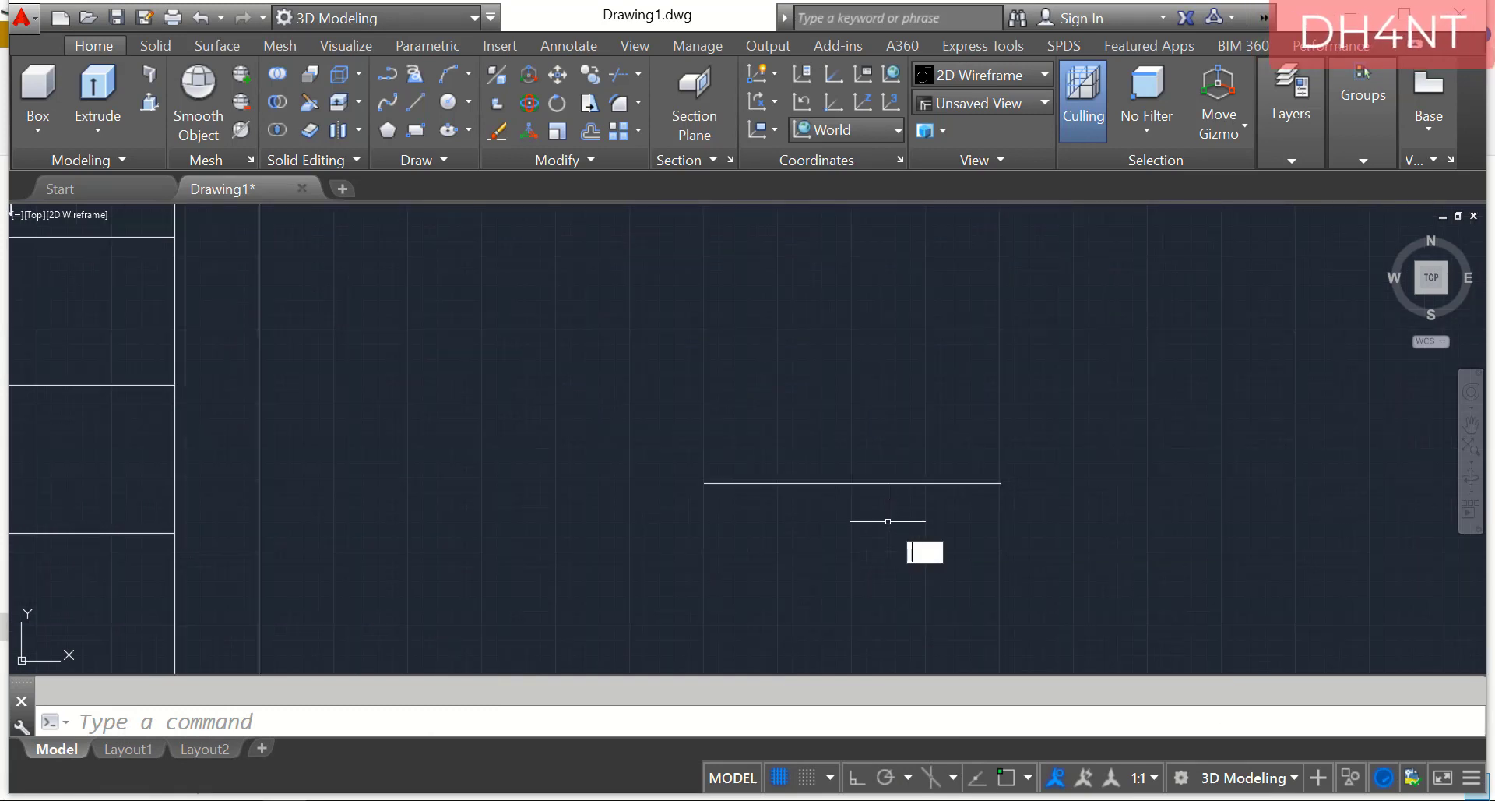
{"action": "type", "text": "circle"}
{"action": "key", "text": "Return"}
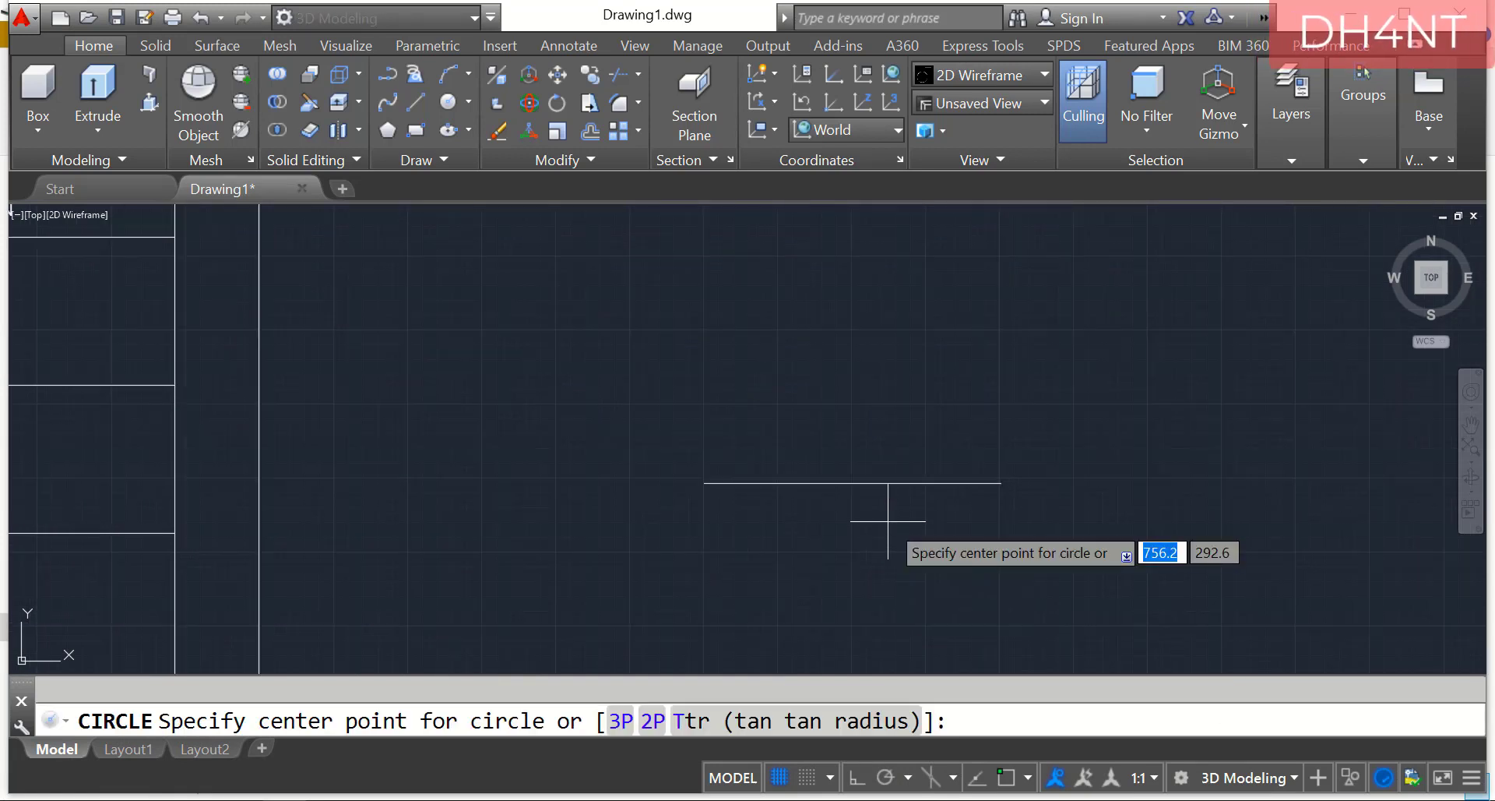
{"action": "key", "text": "Return"}
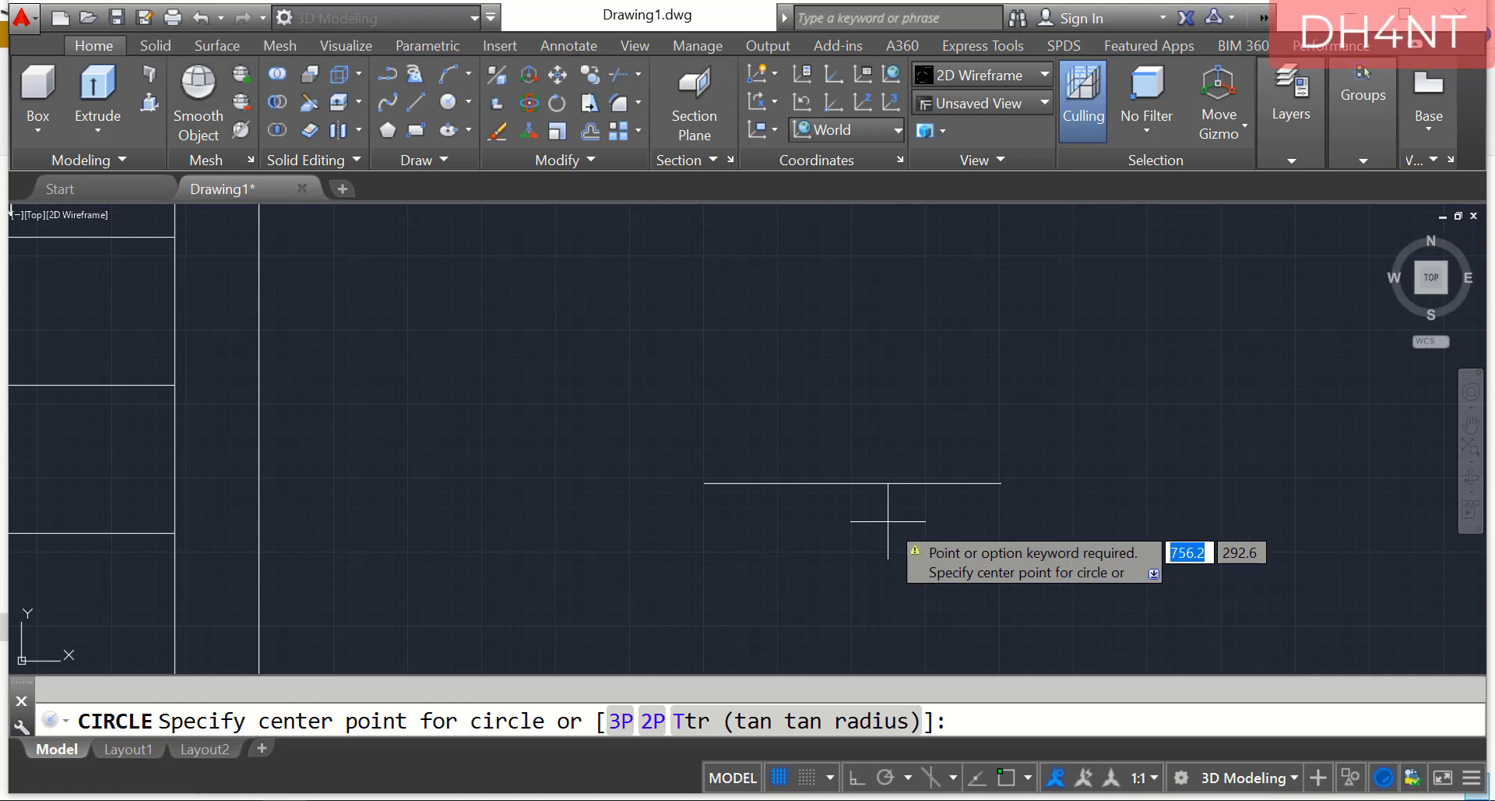
{"action": "type", "text": "center"}
{"action": "key", "text": "Return"}
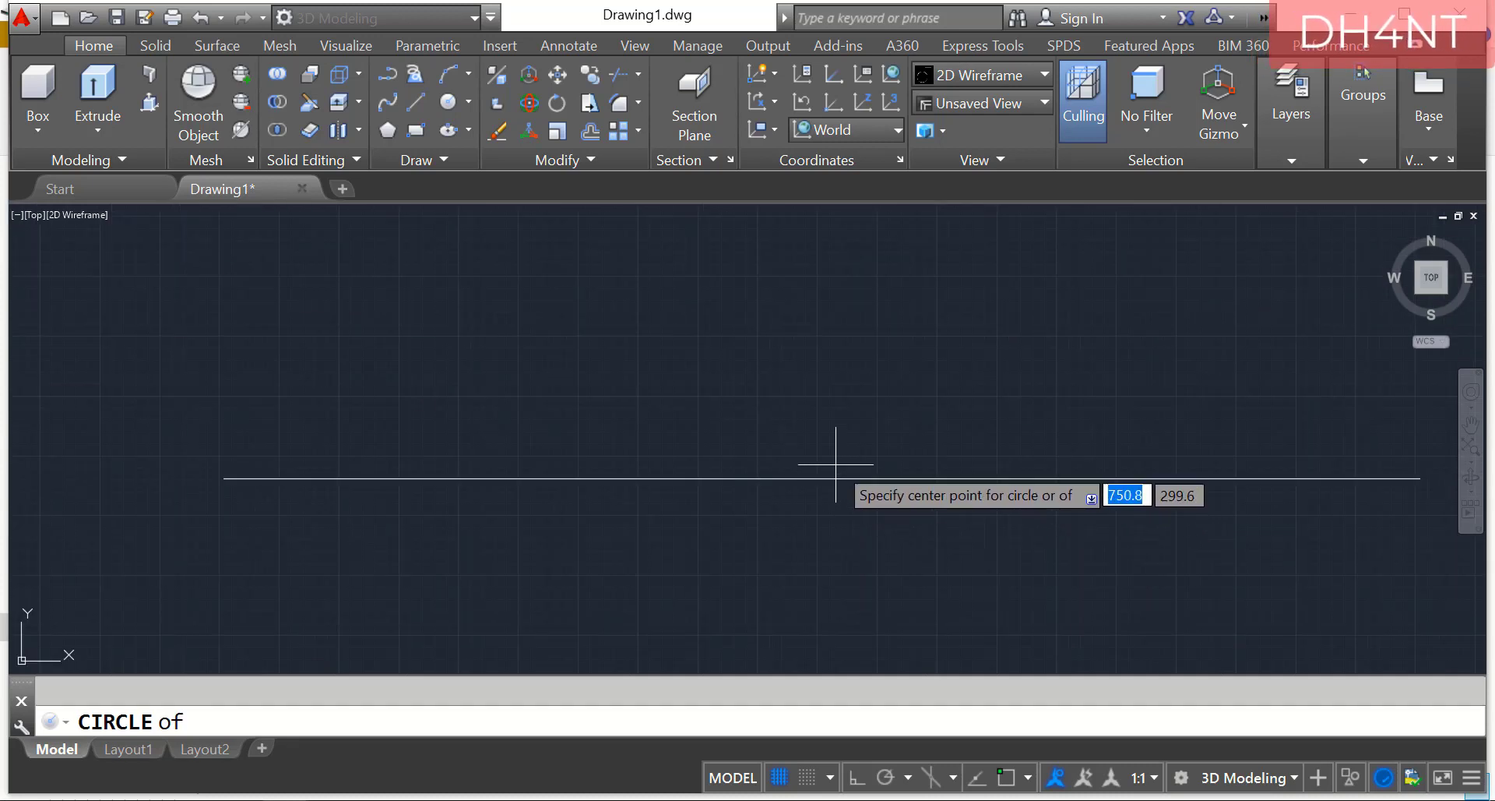
{"action": "key", "text": "Escape"}
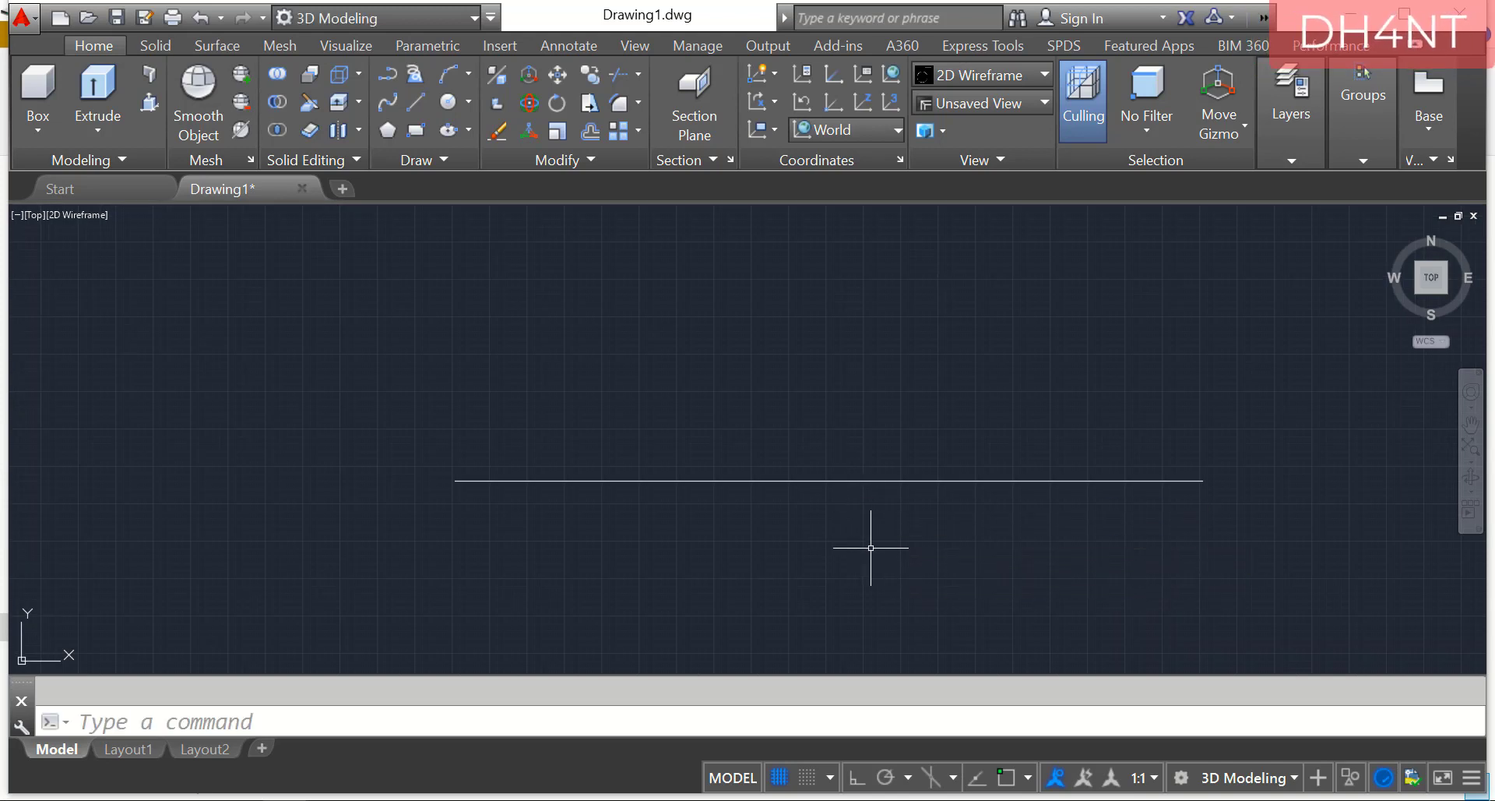
Draw a circle with a radius of about 5.0 centered on the midpoint of the horizontal line.
{"action": "type", "text": "cic"}
{"action": "key", "text": "Return"}
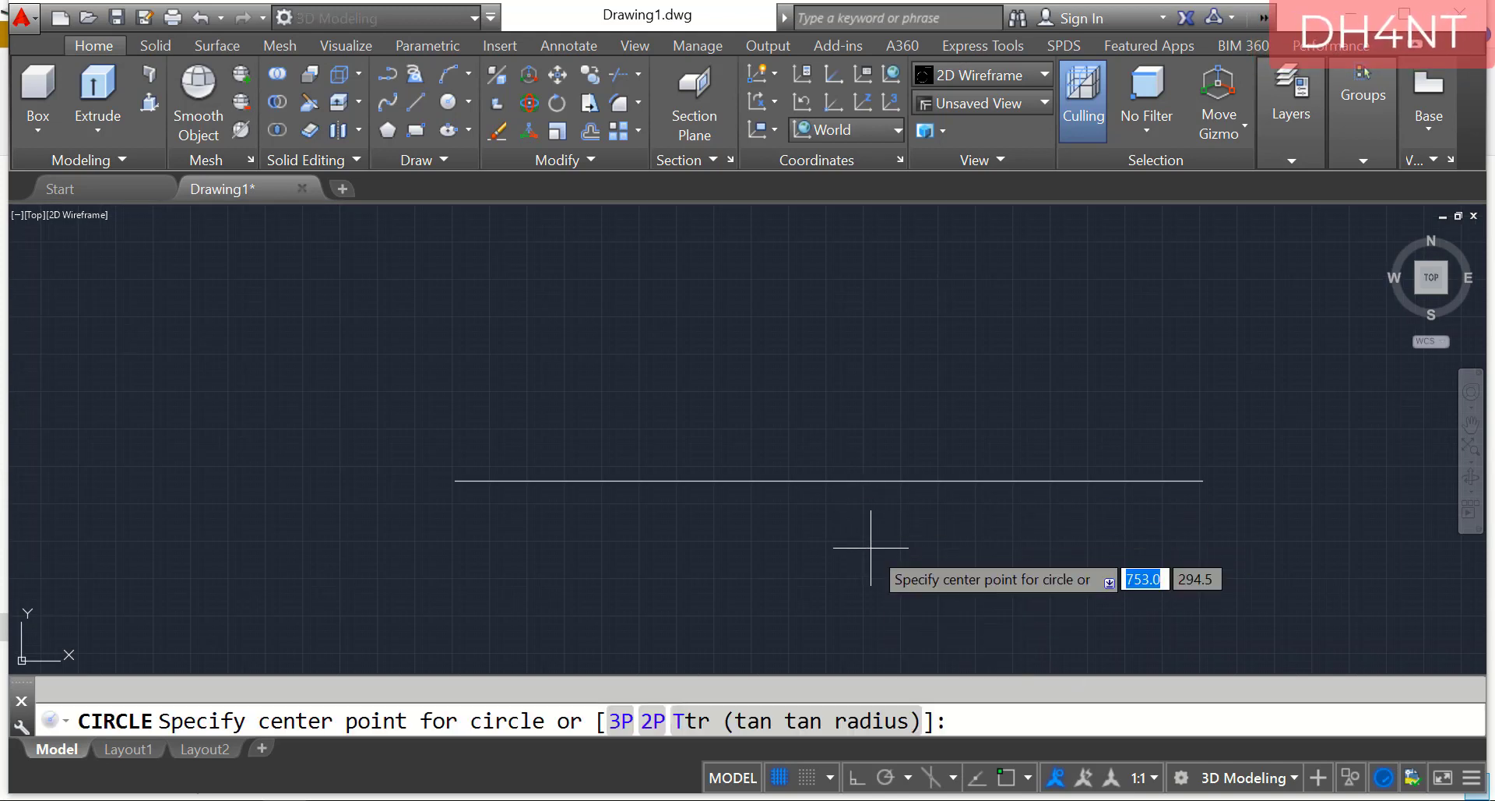
{"action": "type", "text": "mi"}
{"action": "key", "text": "Return"}
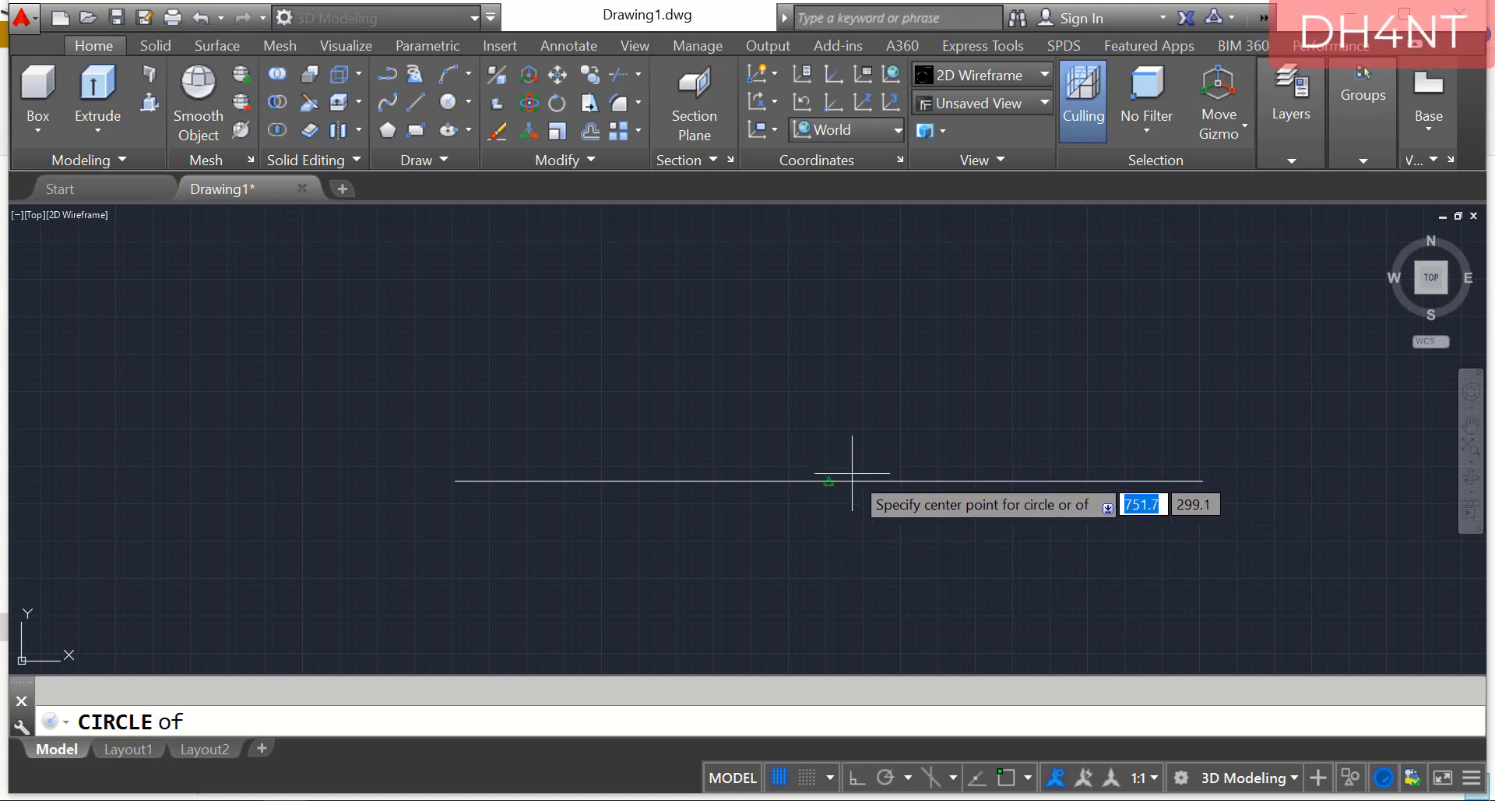
{"action": "left_click", "coordinate": [829, 481]}
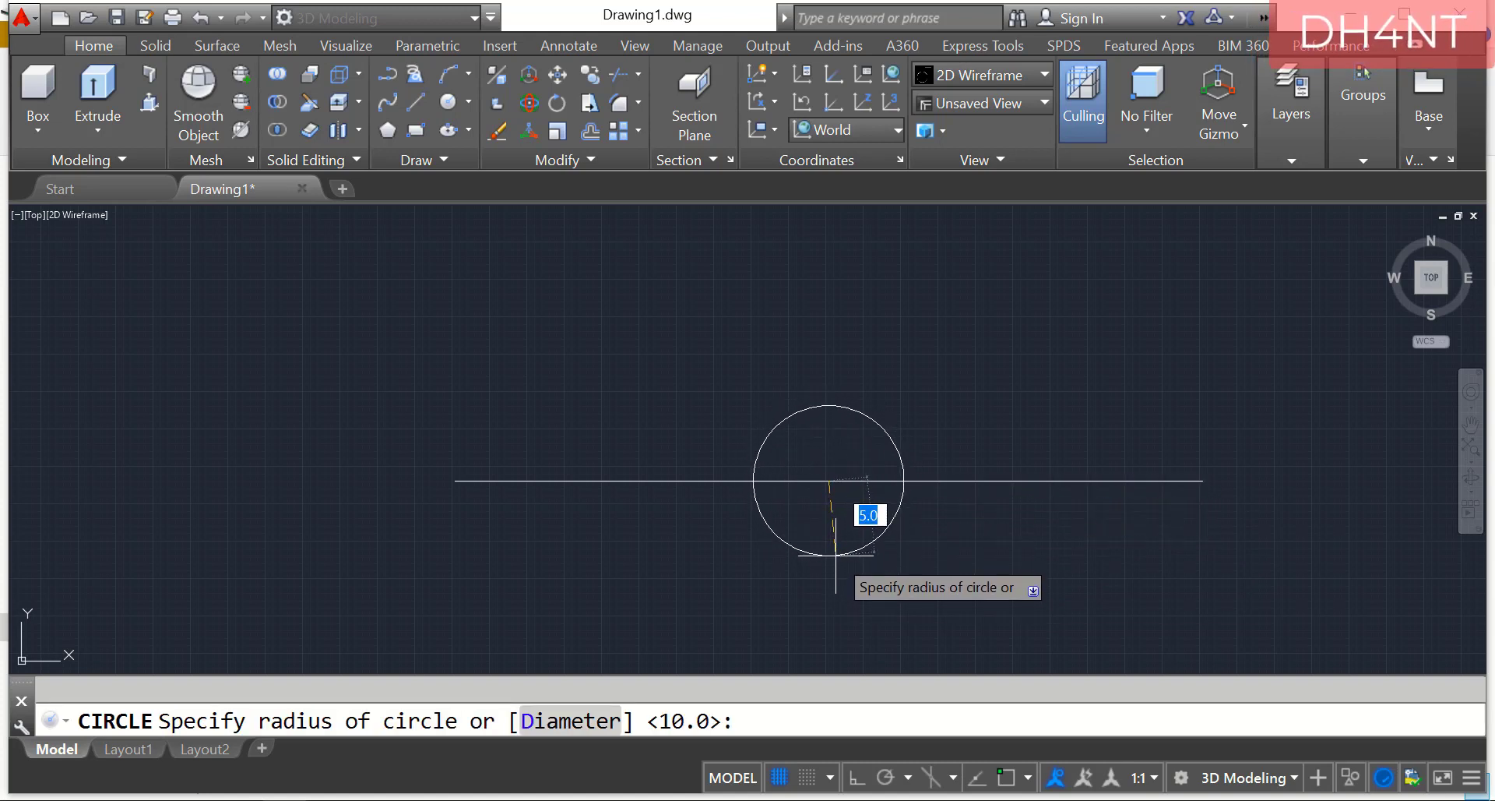
{"action": "left_click", "coordinate": [836, 556]}
{"action": "key", "text": "Return"}
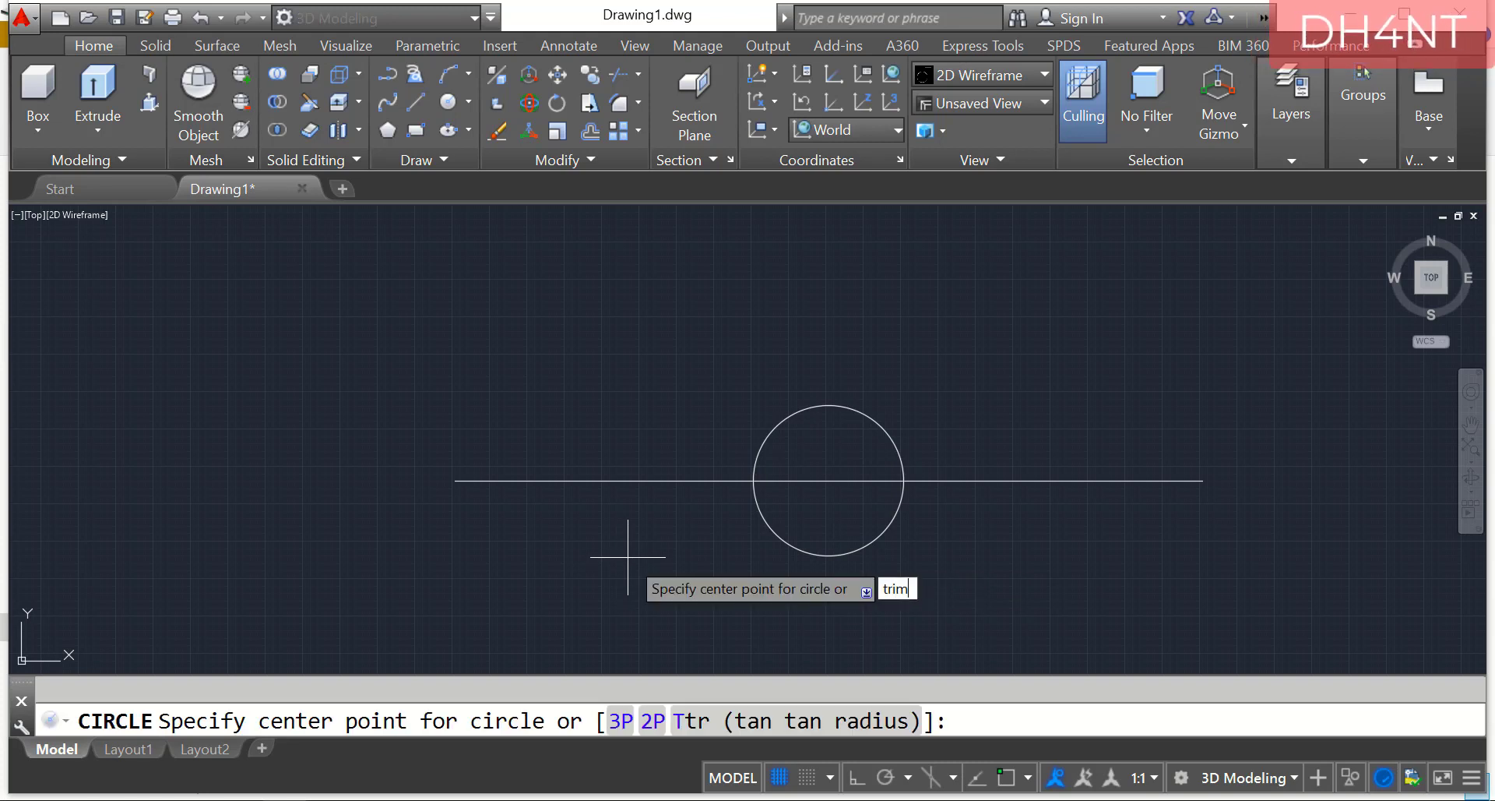
{"action": "key", "text": "Return"}
{"action": "key", "text": "Escape"}
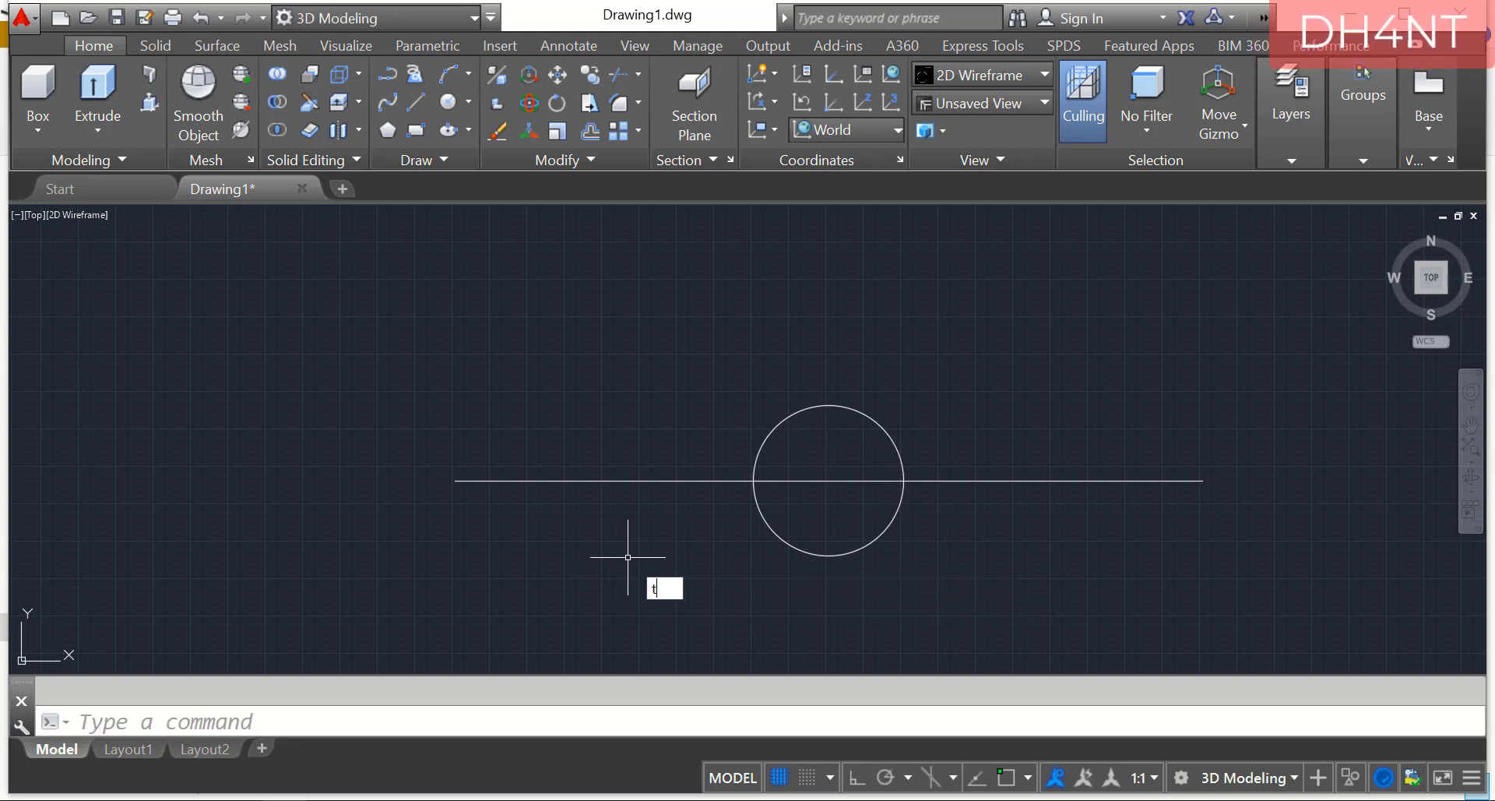
Trim away the lower half of the circle and the piece of the horizontal line inside it.
{"action": "key", "text": "Return"}
{"action": "key", "text": "Return"}
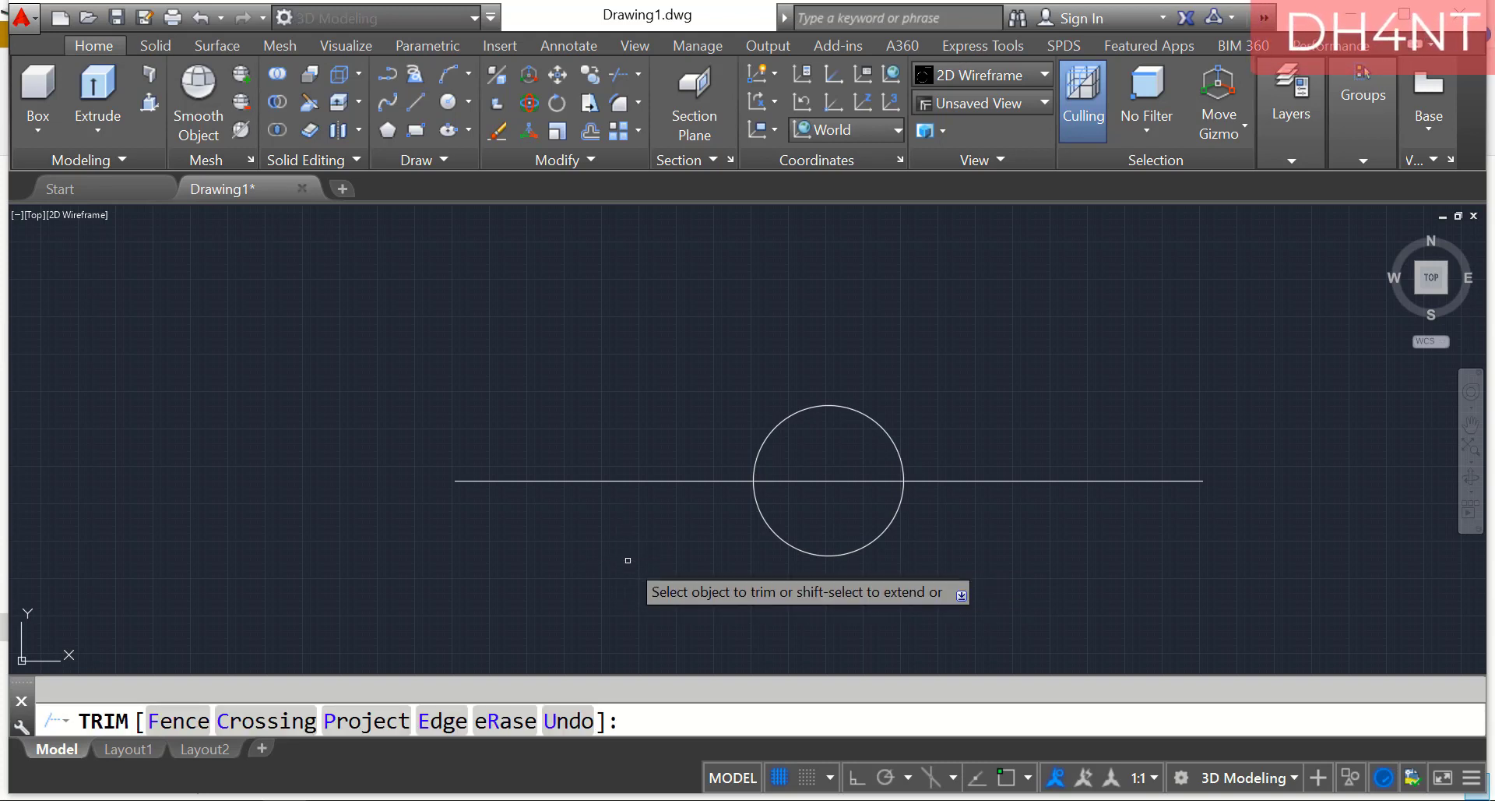
{"action": "left_click", "coordinate": [835, 552]}
{"action": "left_click", "coordinate": [820, 480]}
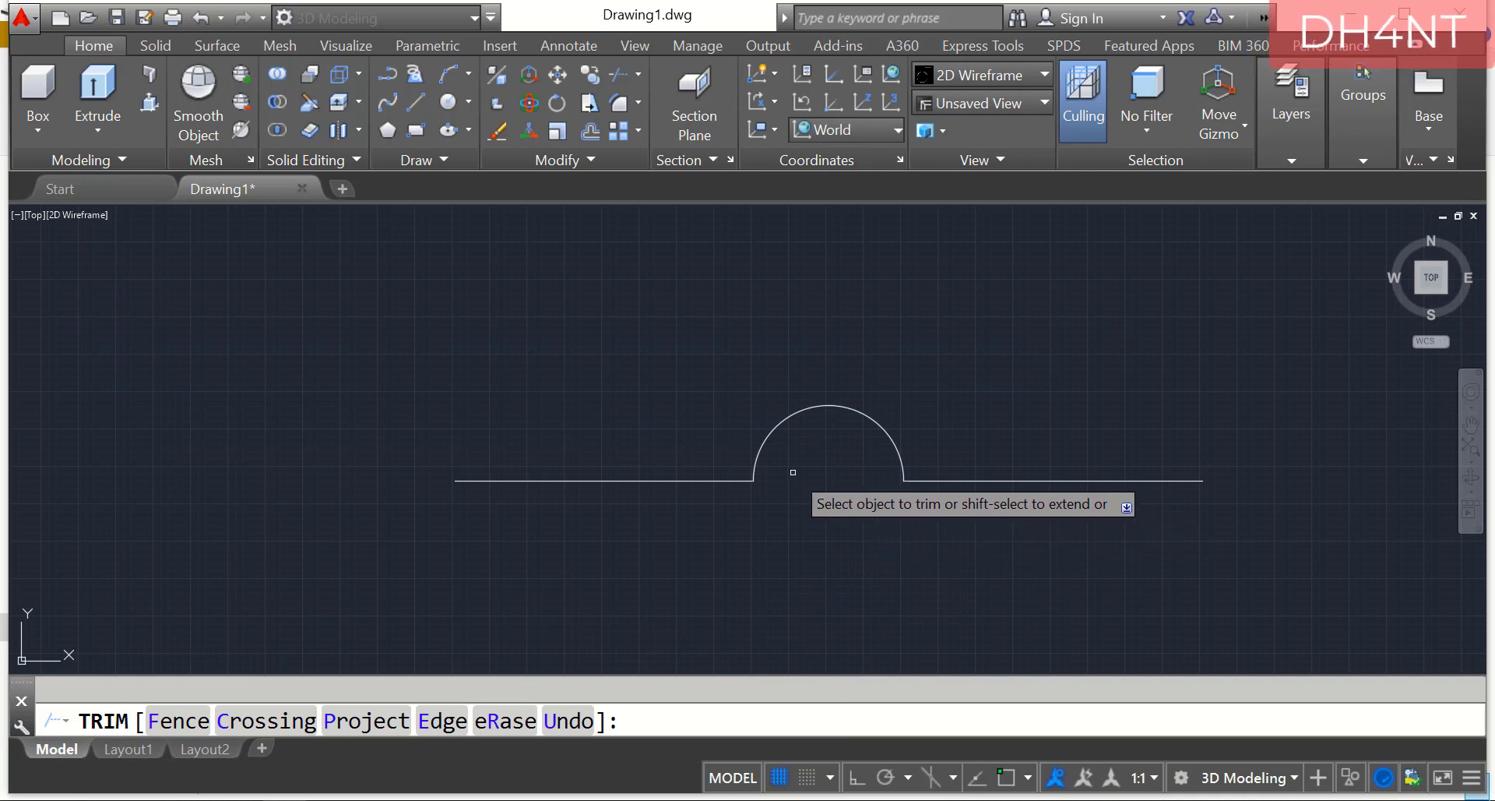
{"action": "key", "text": "Escape"}
Draw a slanted line about 8.7 long at about 48° from the arc's left endpoint, crossing the arc.
{"action": "type", "text": "lin"}
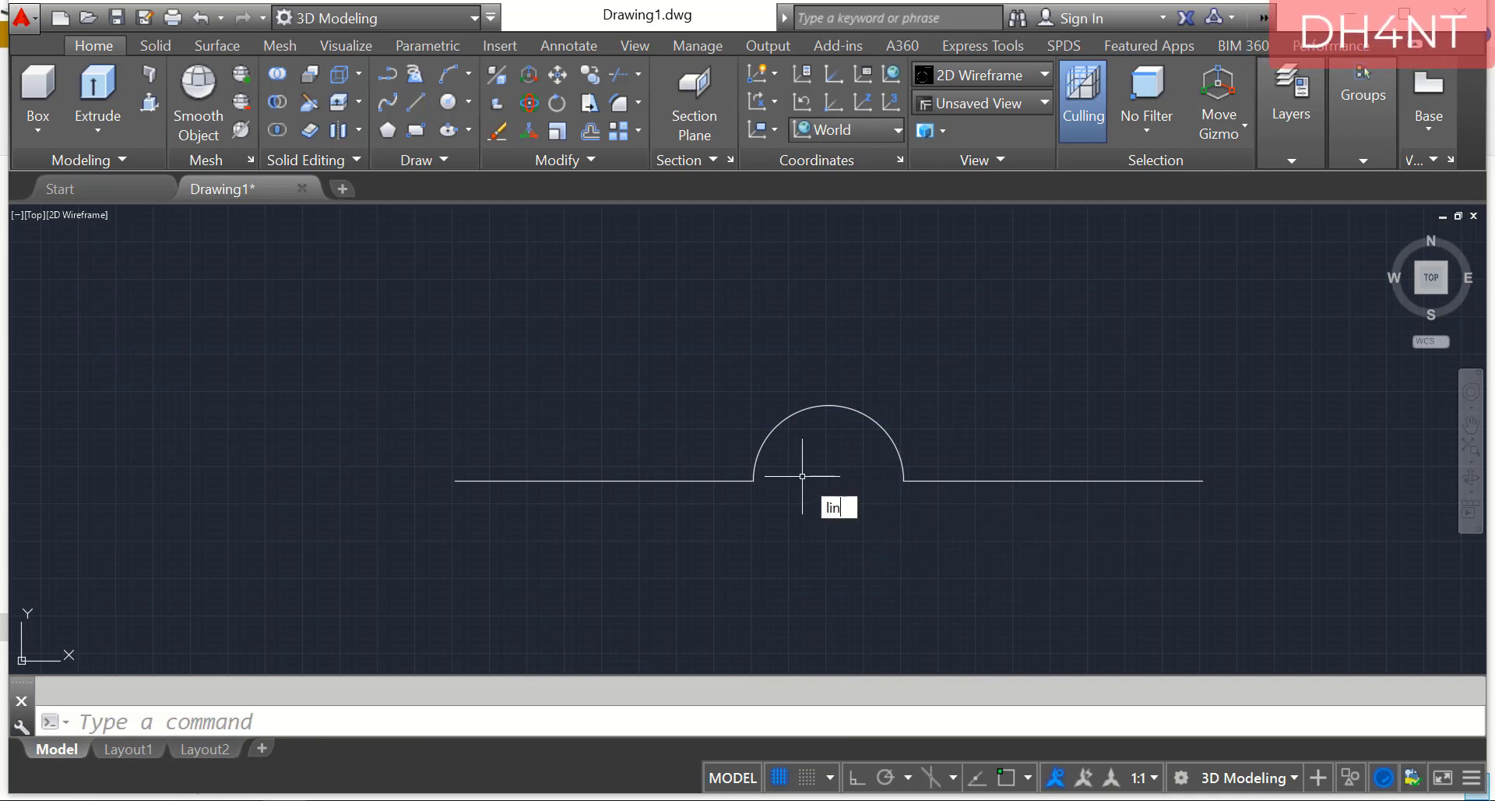
{"action": "type", "text": "e"}
{"action": "key", "text": "Return"}
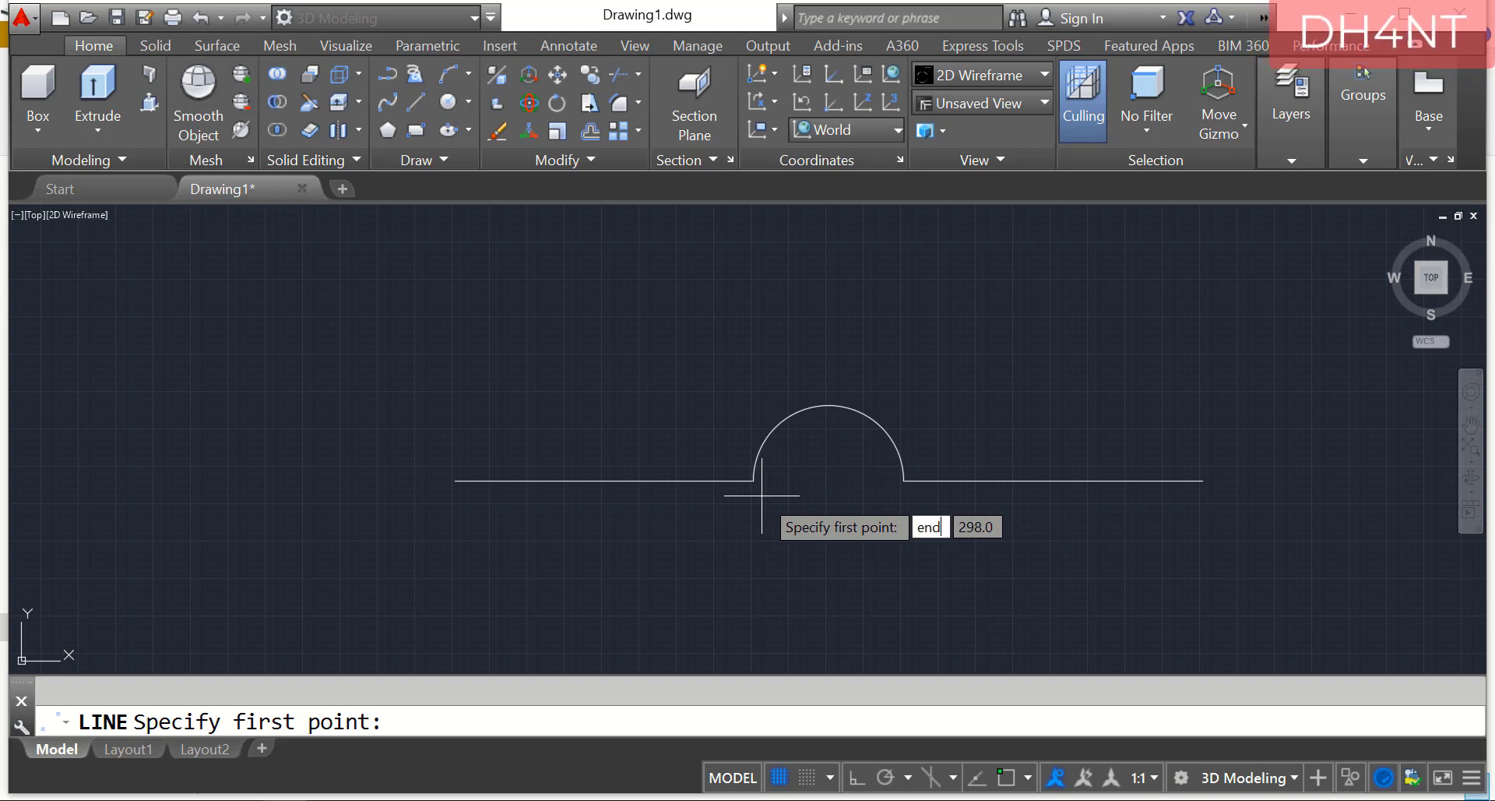
{"action": "type", "text": "end"}
{"action": "key", "text": "Return"}
{"action": "left_click", "coordinate": [756, 491]}
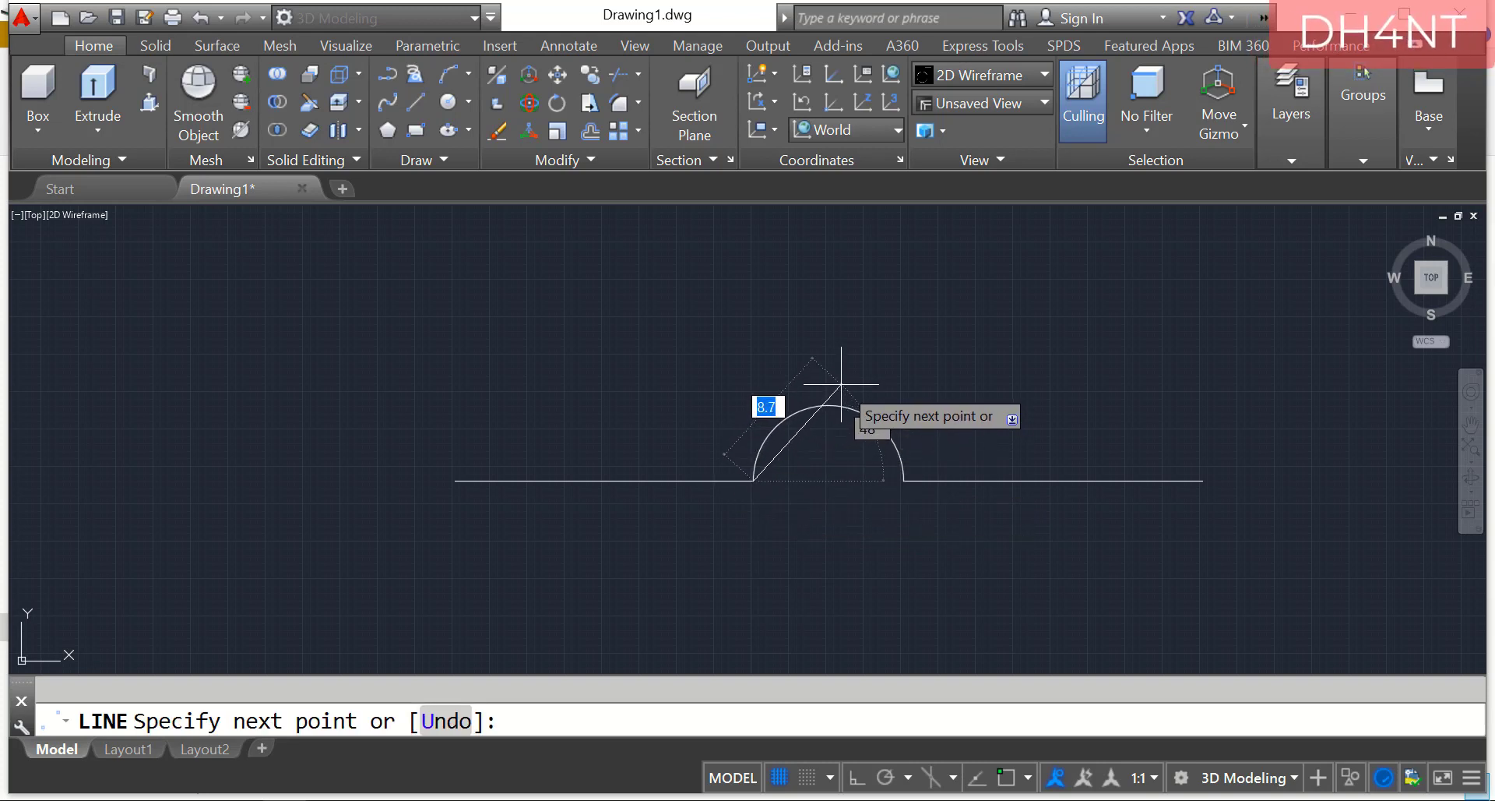
{"action": "left_click", "coordinate": [839, 384]}
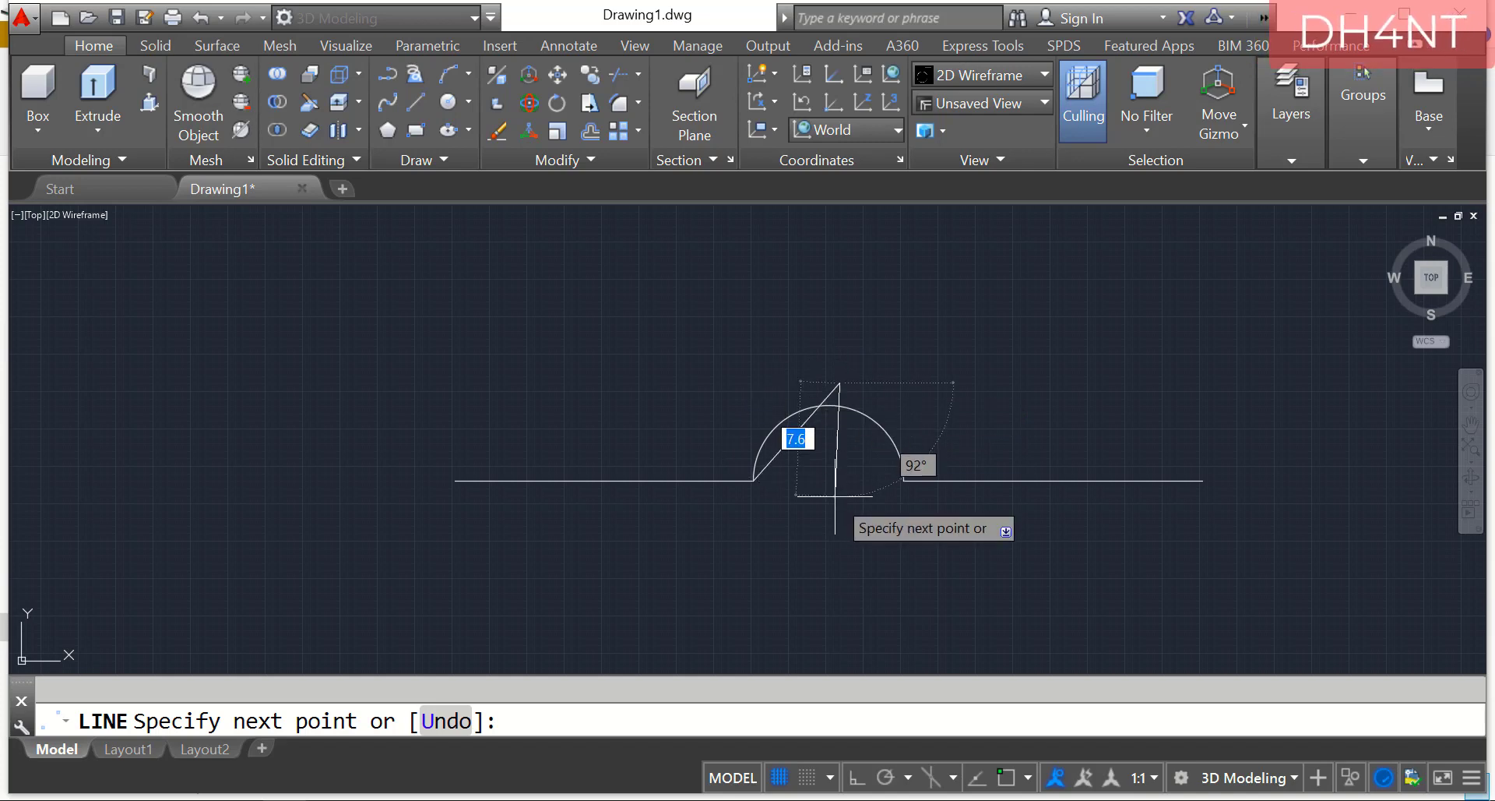
{"action": "key", "text": "Escape"}
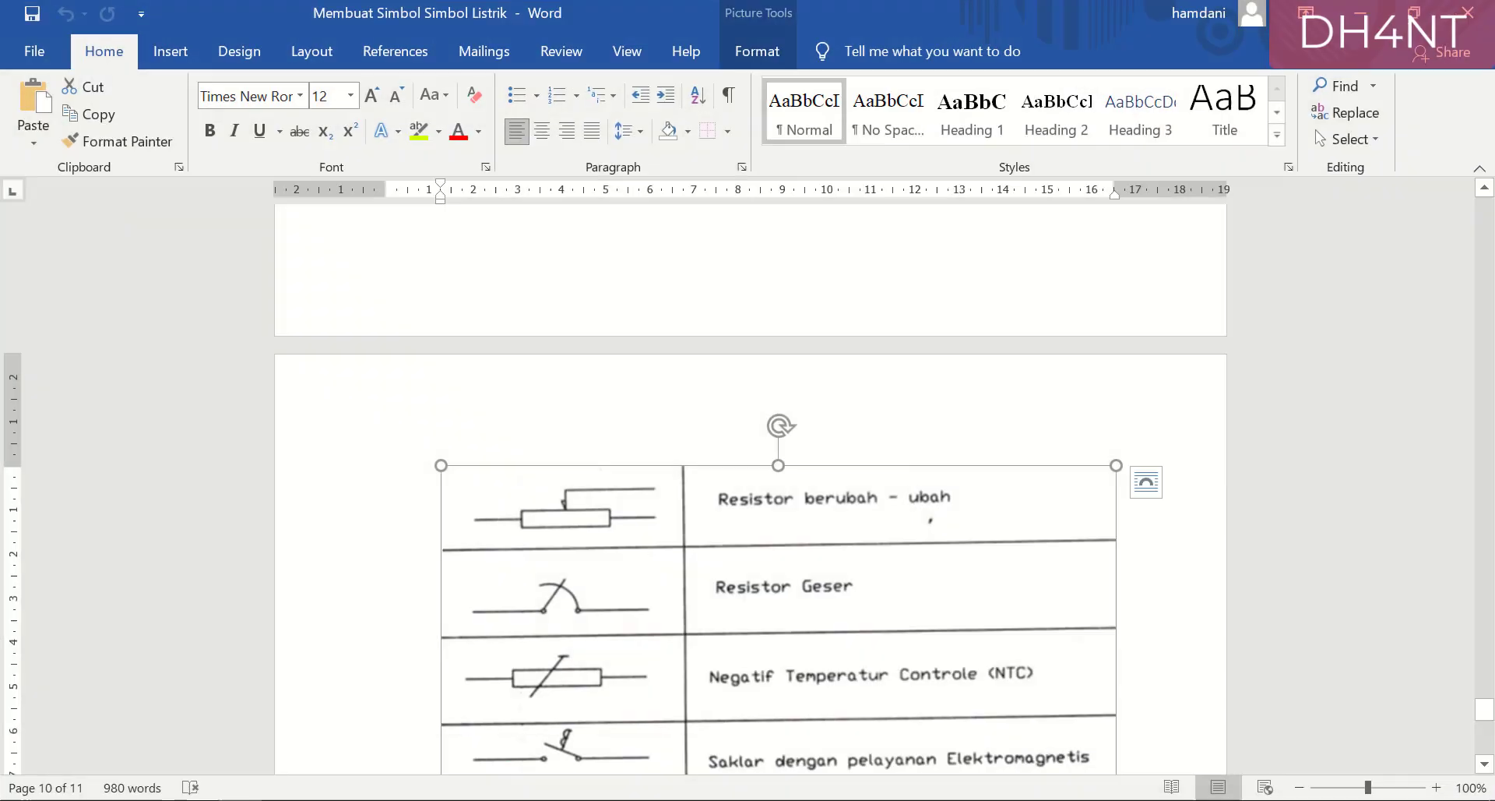
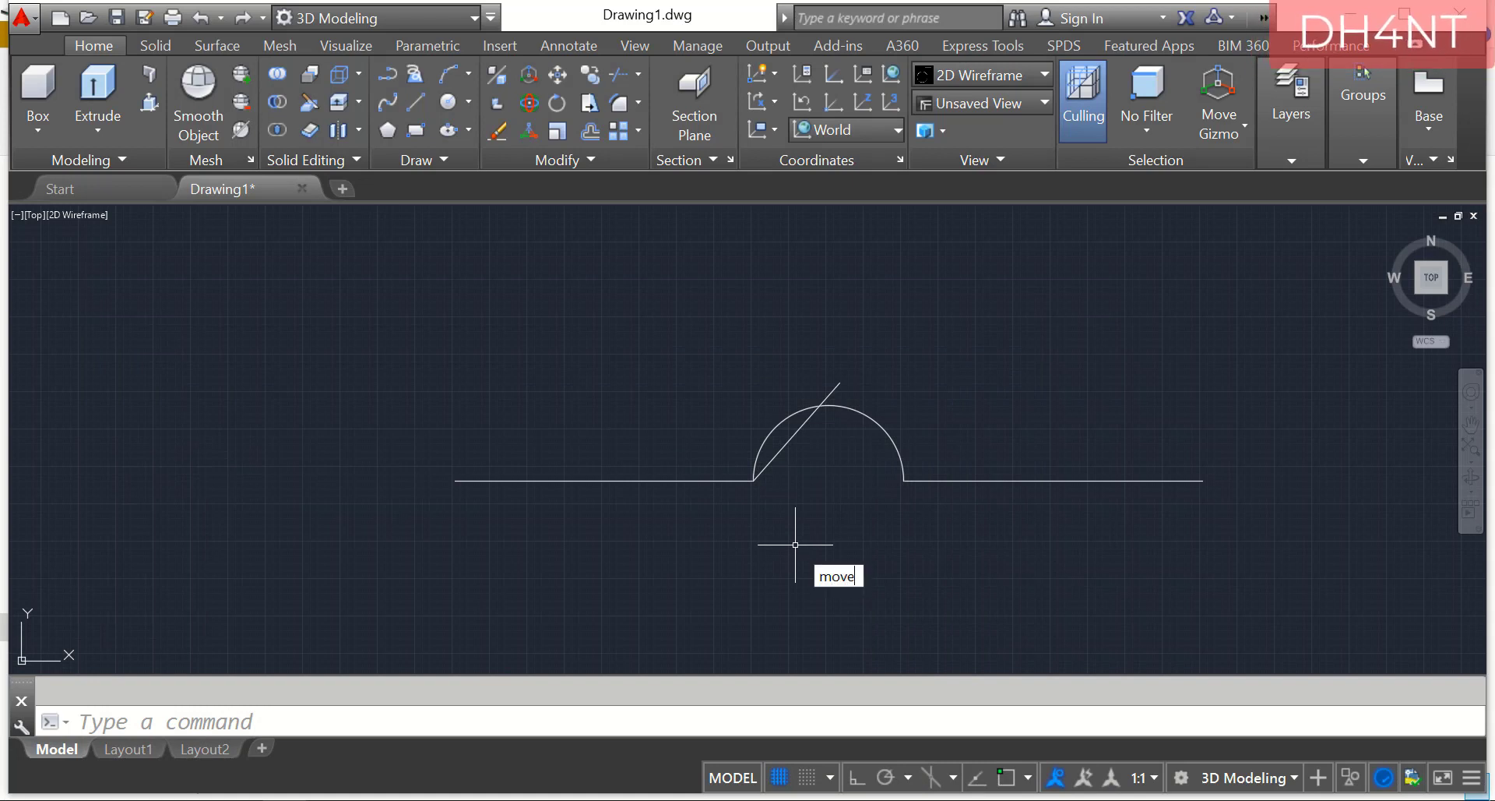
Move the arc and the right line segment about 2.5 to the left, using the arc's right endpoint as base point.
{"action": "key", "text": "Return"}
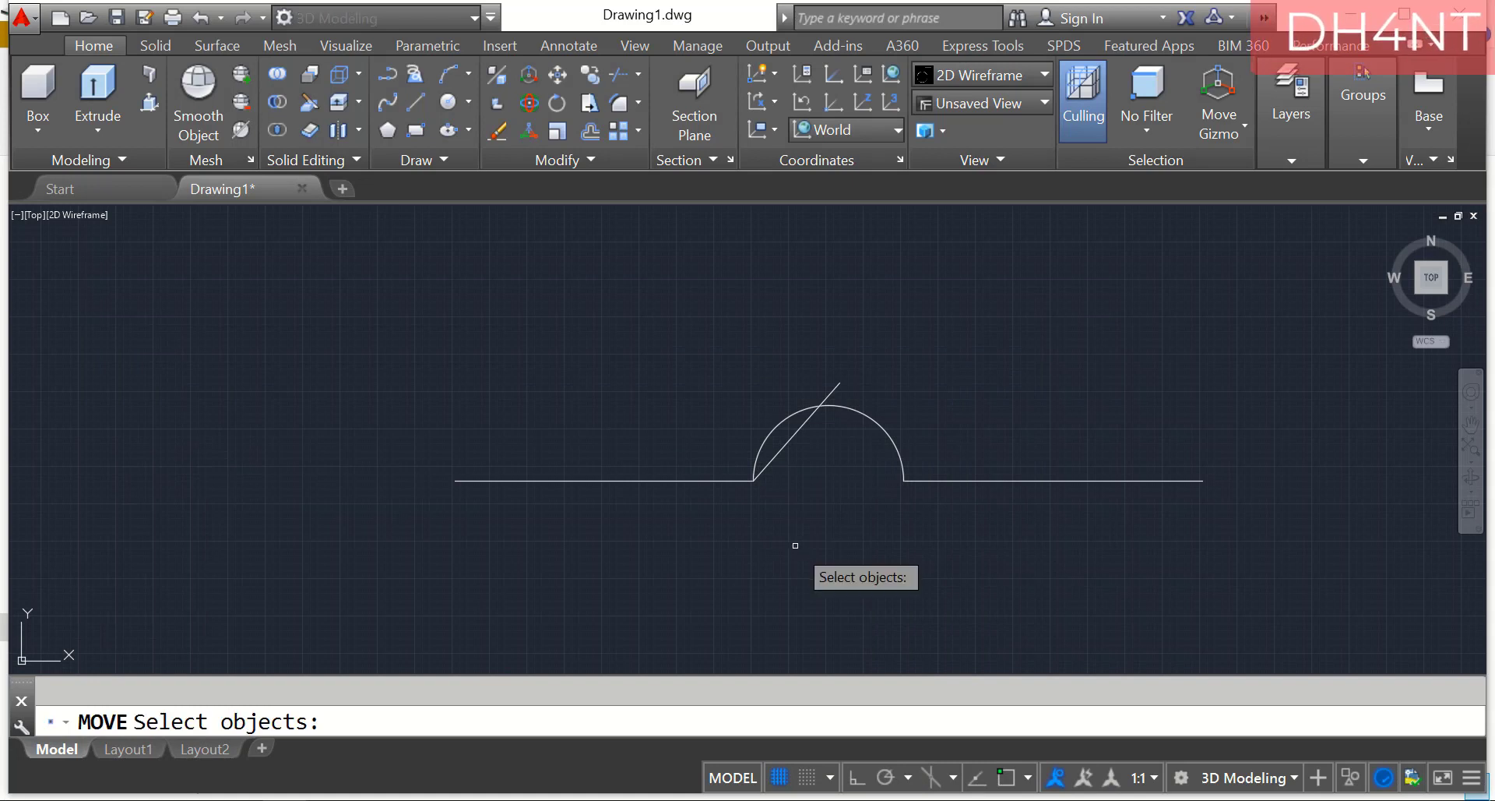
{"action": "left_click", "coordinate": [920, 481]}
{"action": "left_click", "coordinate": [902, 462]}
{"action": "key", "text": "Return"}
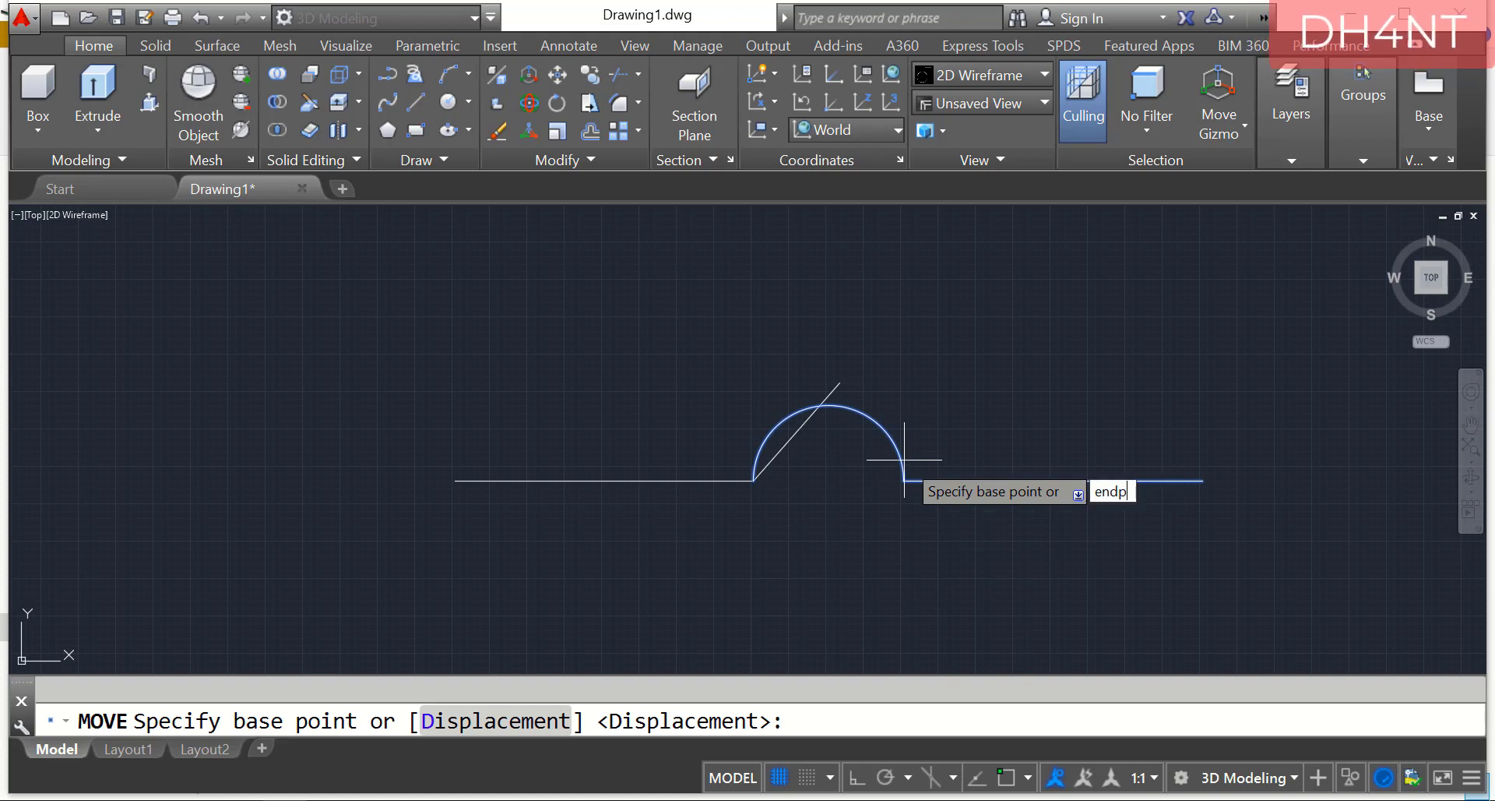
{"action": "key", "text": "Return"}
{"action": "left_click", "coordinate": [903, 480]}
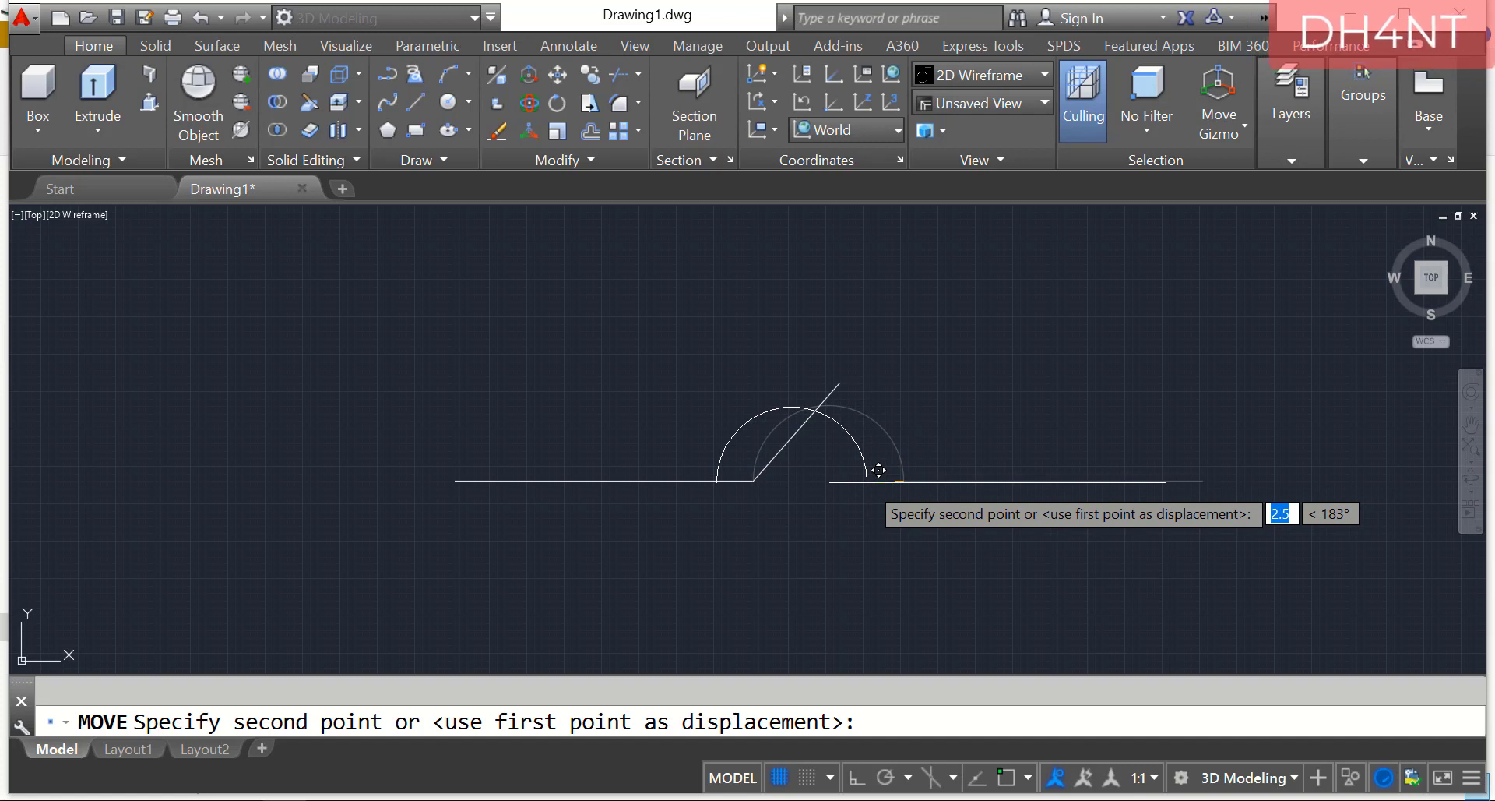
{"action": "left_click", "coordinate": [867, 482]}
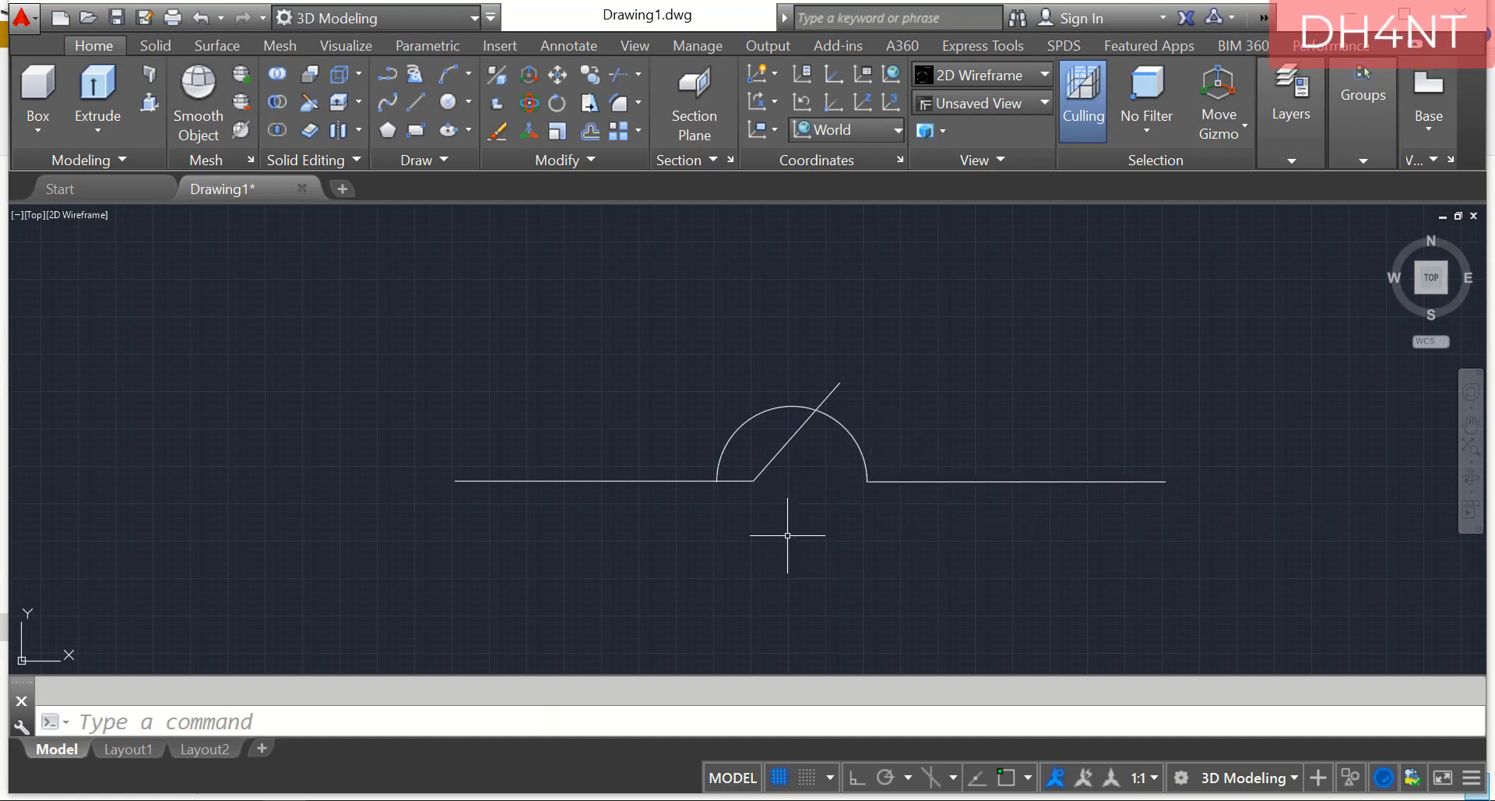
Draw a short slanted helper line crossing the upper-left part of the arc.
{"action": "type", "text": "line"}
{"action": "key", "text": "Return"}
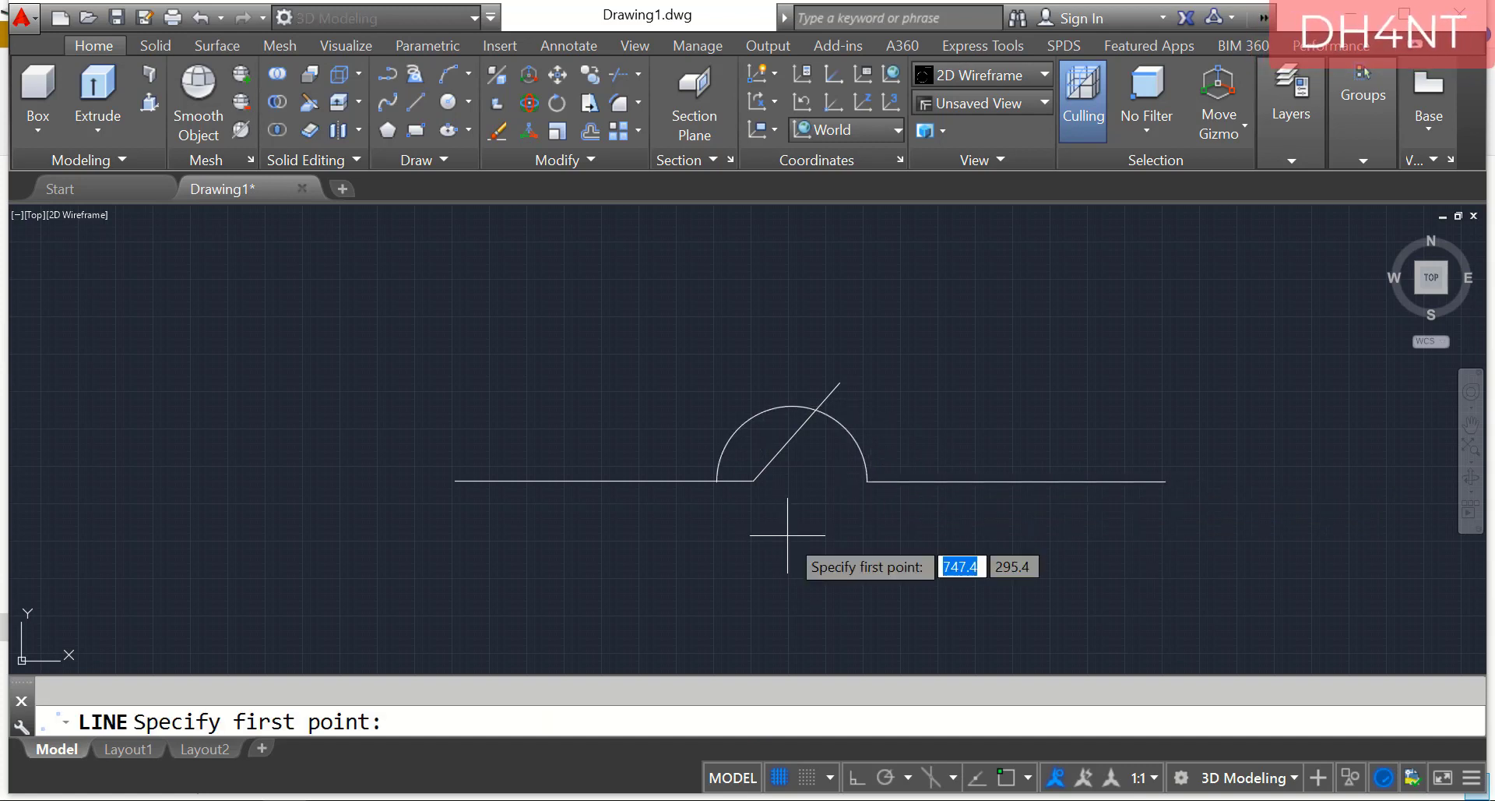
{"action": "left_click", "coordinate": [716, 480]}
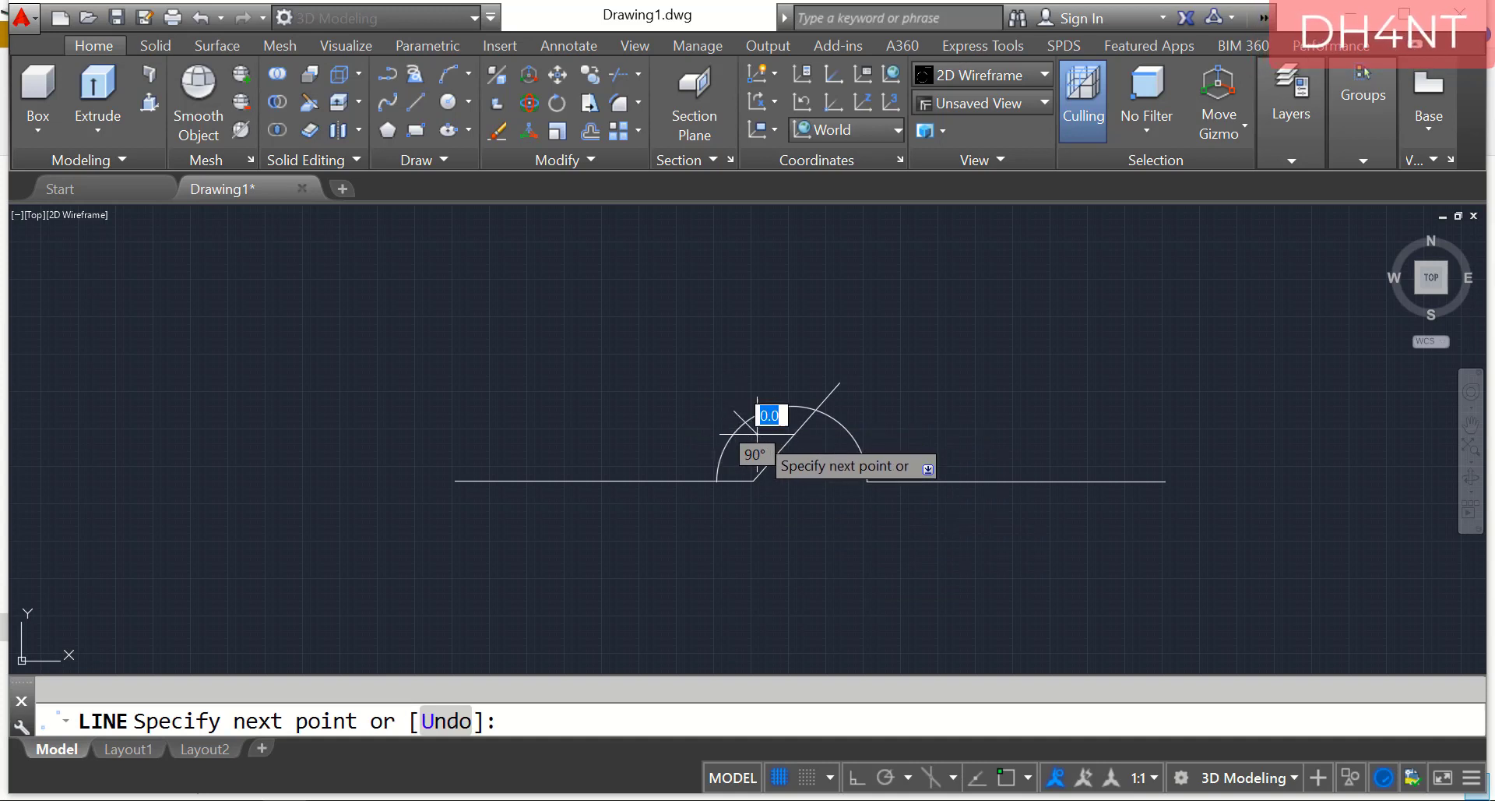
{"action": "key", "text": "Escape"}
Trim away the lower-left portion of the arc up to the short helper line.
{"action": "type", "text": "trim"}
{"action": "key", "text": "Return"}
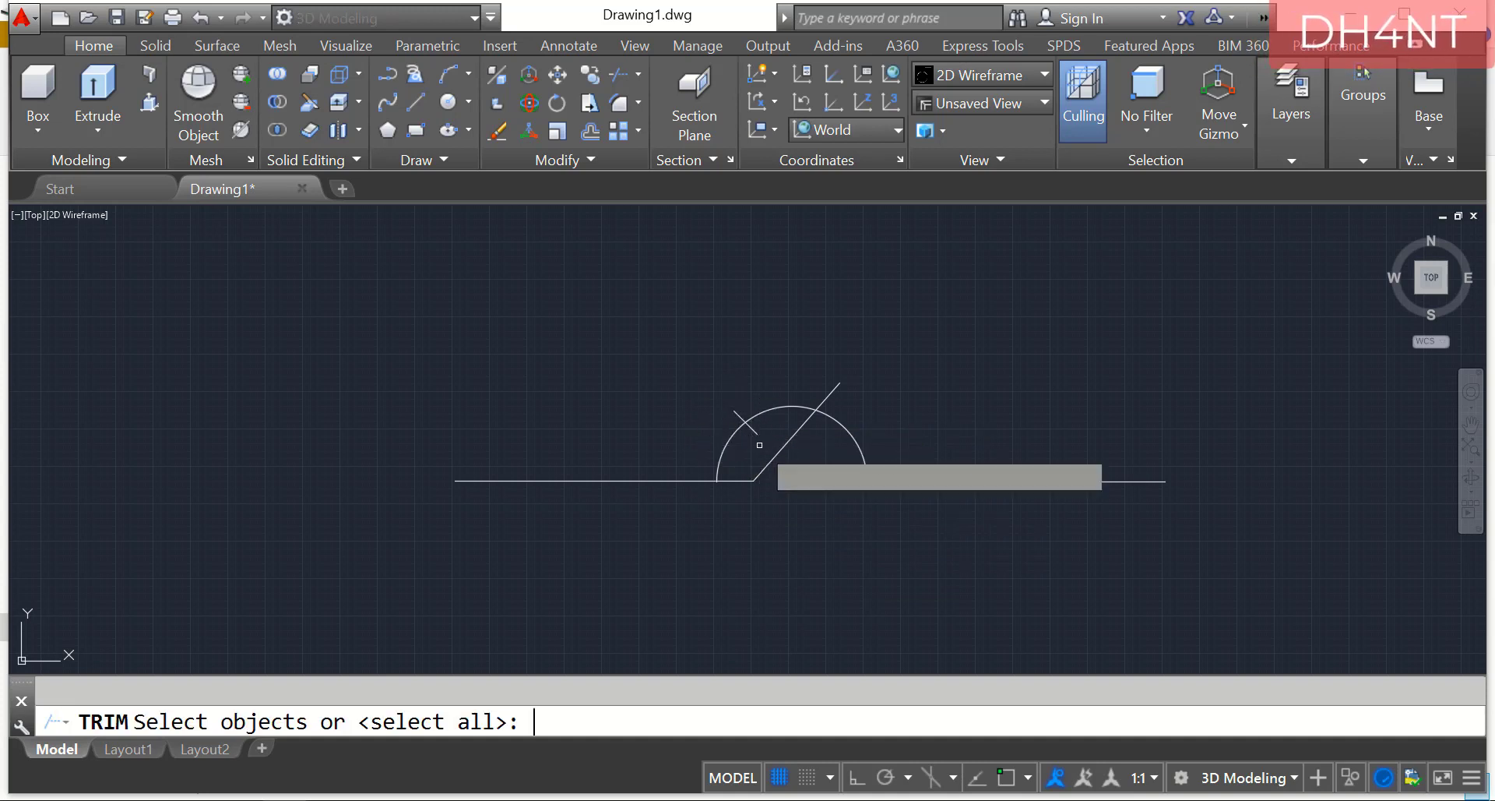
{"action": "key", "text": "Return"}
{"action": "left_click", "coordinate": [740, 431]}
{"action": "left_click", "coordinate": [730, 439]}
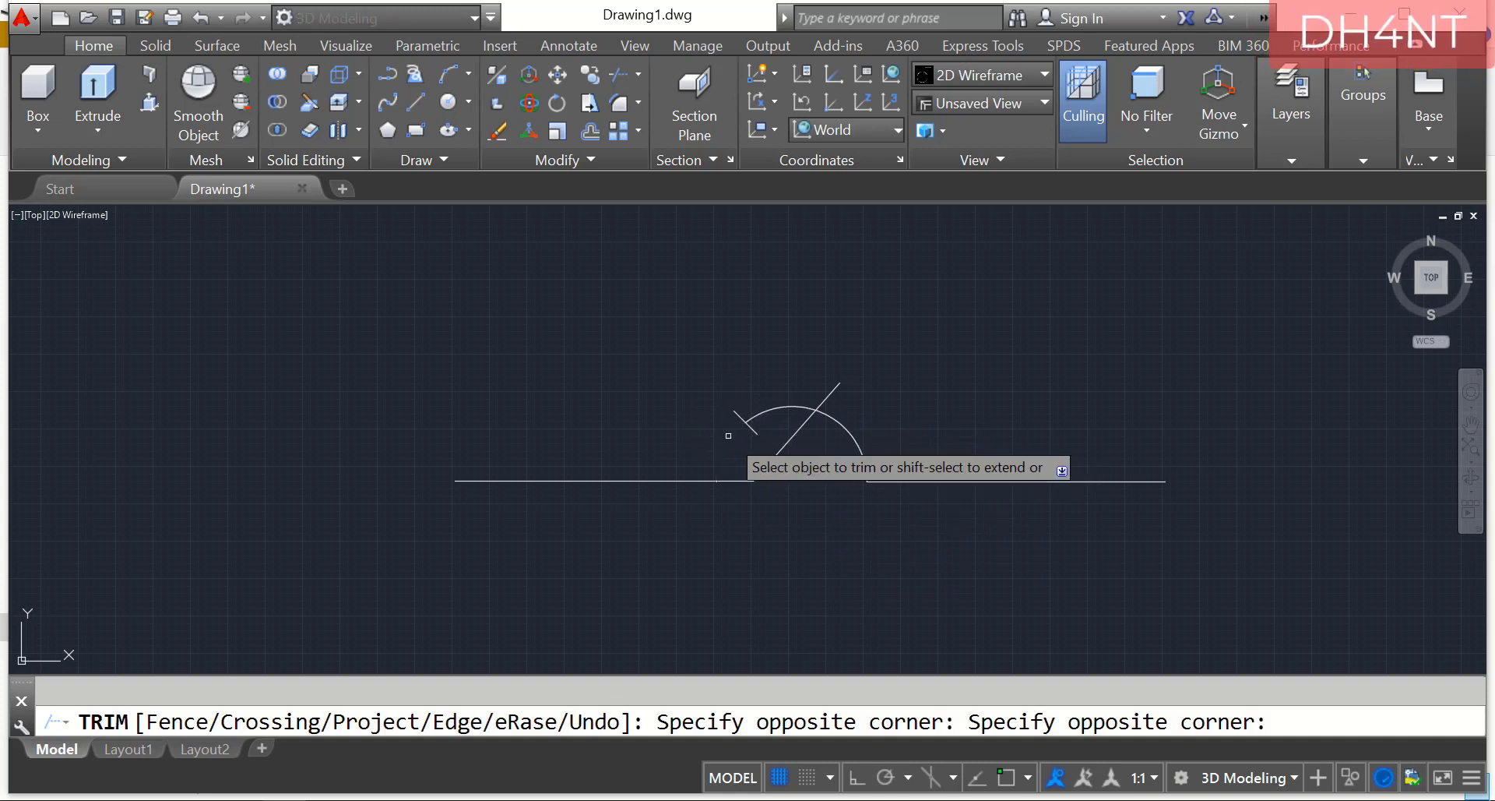
{"action": "key", "text": "Escape"}
Erase the short helper line at the arc's left end.
{"action": "type", "text": "e"}
{"action": "key", "text": "Return"}
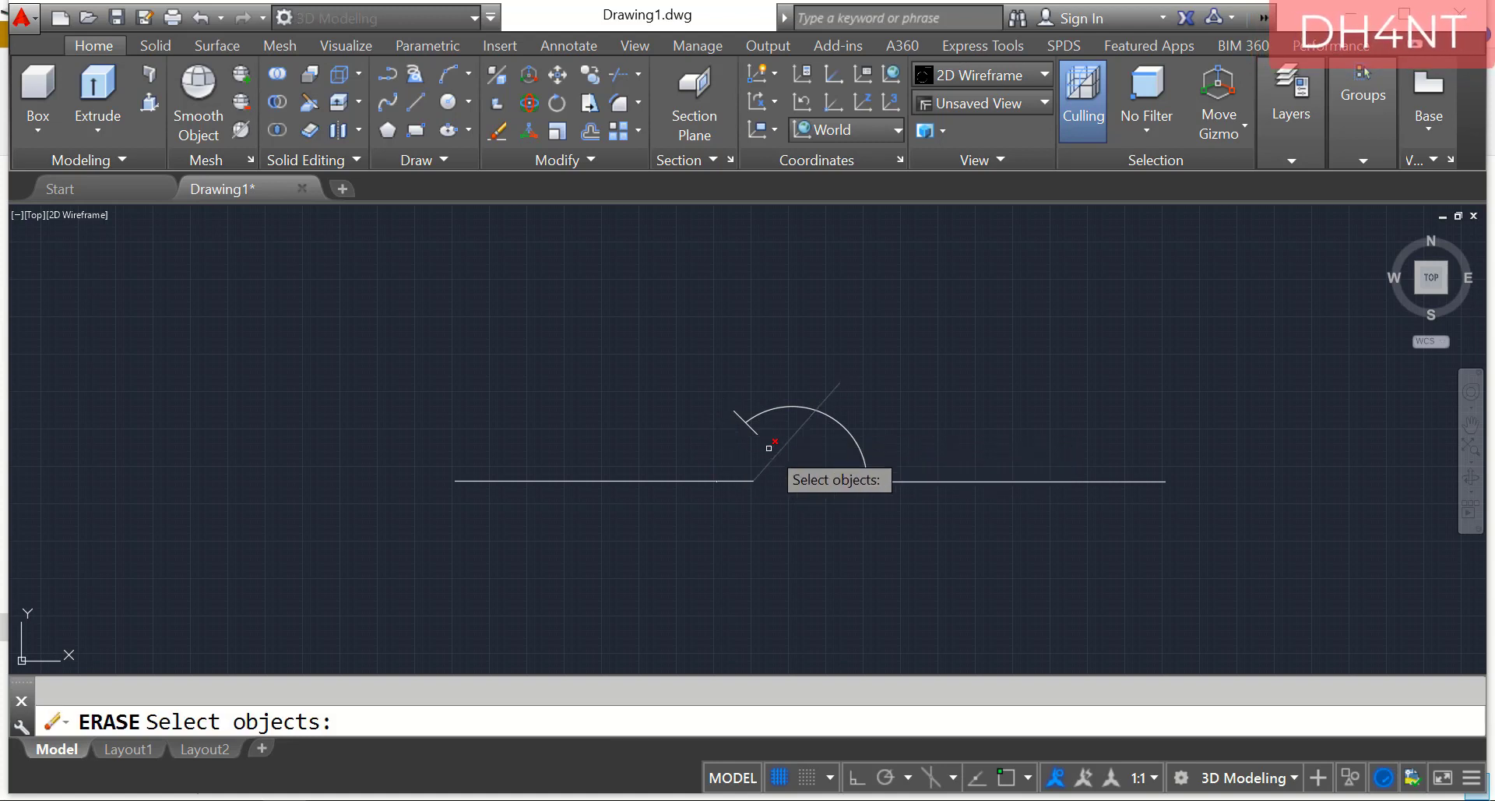
{"action": "left_click", "coordinate": [755, 430]}
{"action": "key", "text": "Return"}
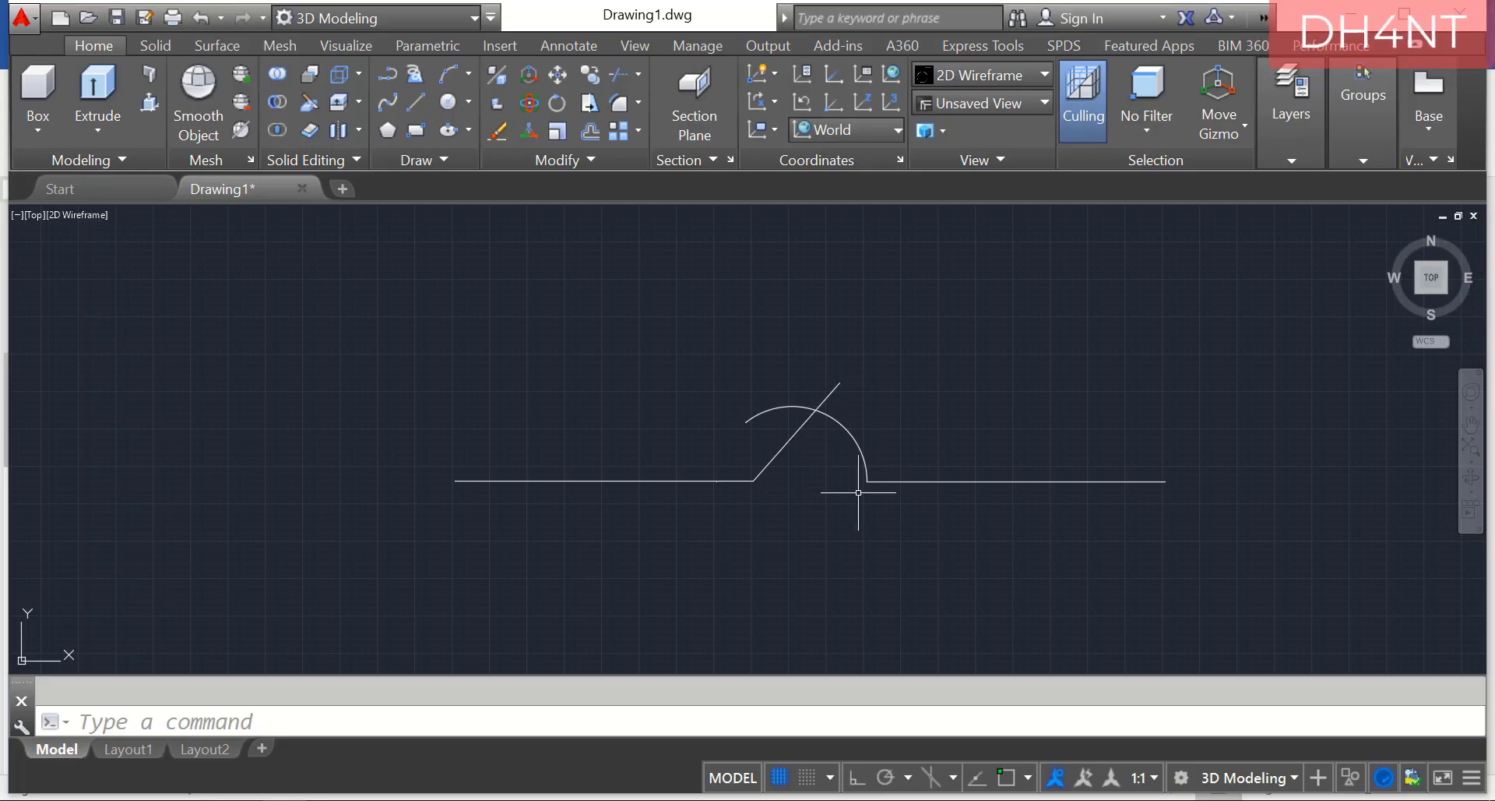
Draw a circle with a radius of about 0.1 centered on the endpoint where the left horizontal and slanted lines meet.
{"action": "scroll", "coordinate": [858, 492], "scroll_direction": "up", "scroll_amount": 5}
{"action": "key", "text": "Return"}
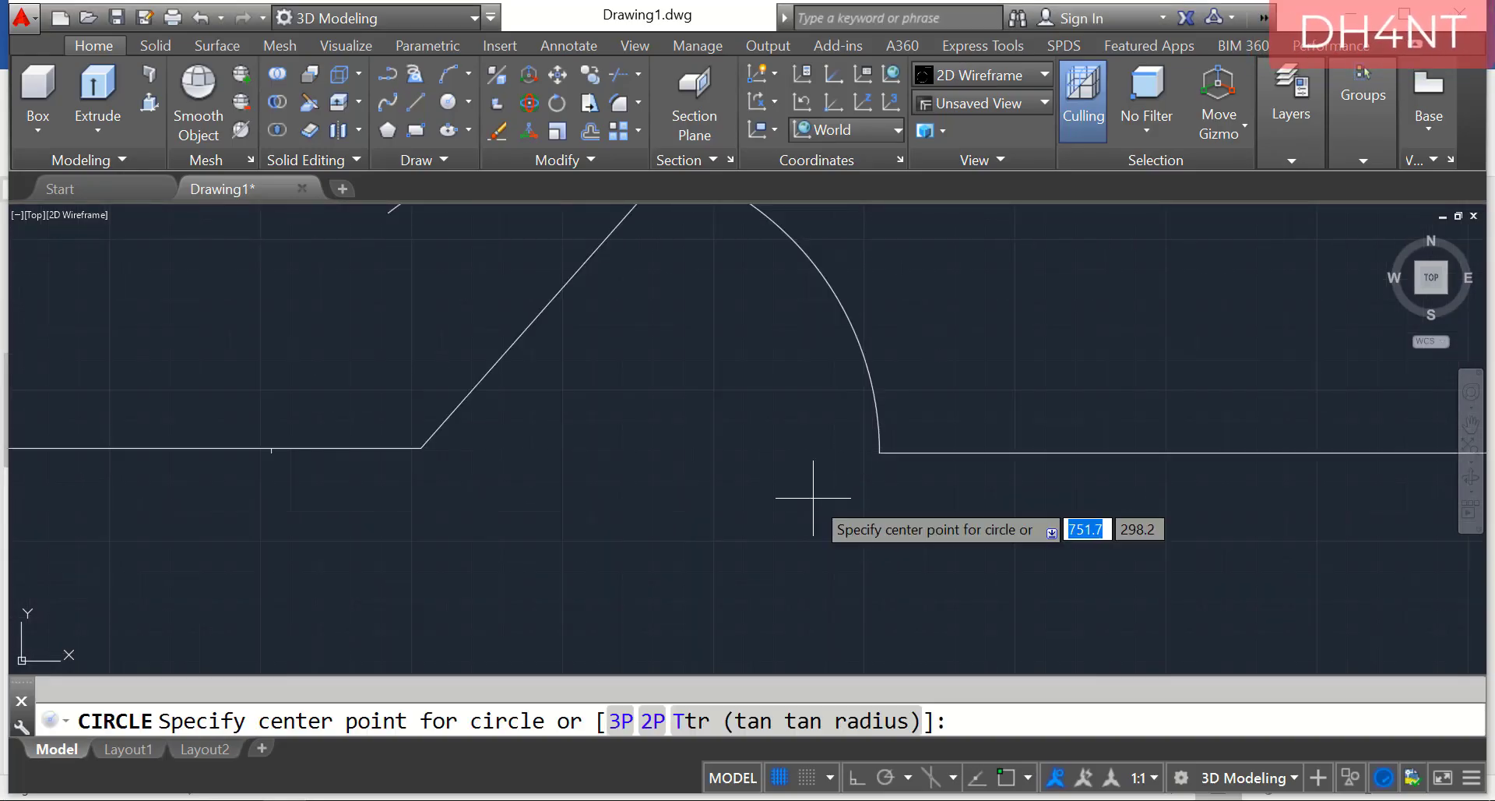
{"action": "type", "text": "e"}
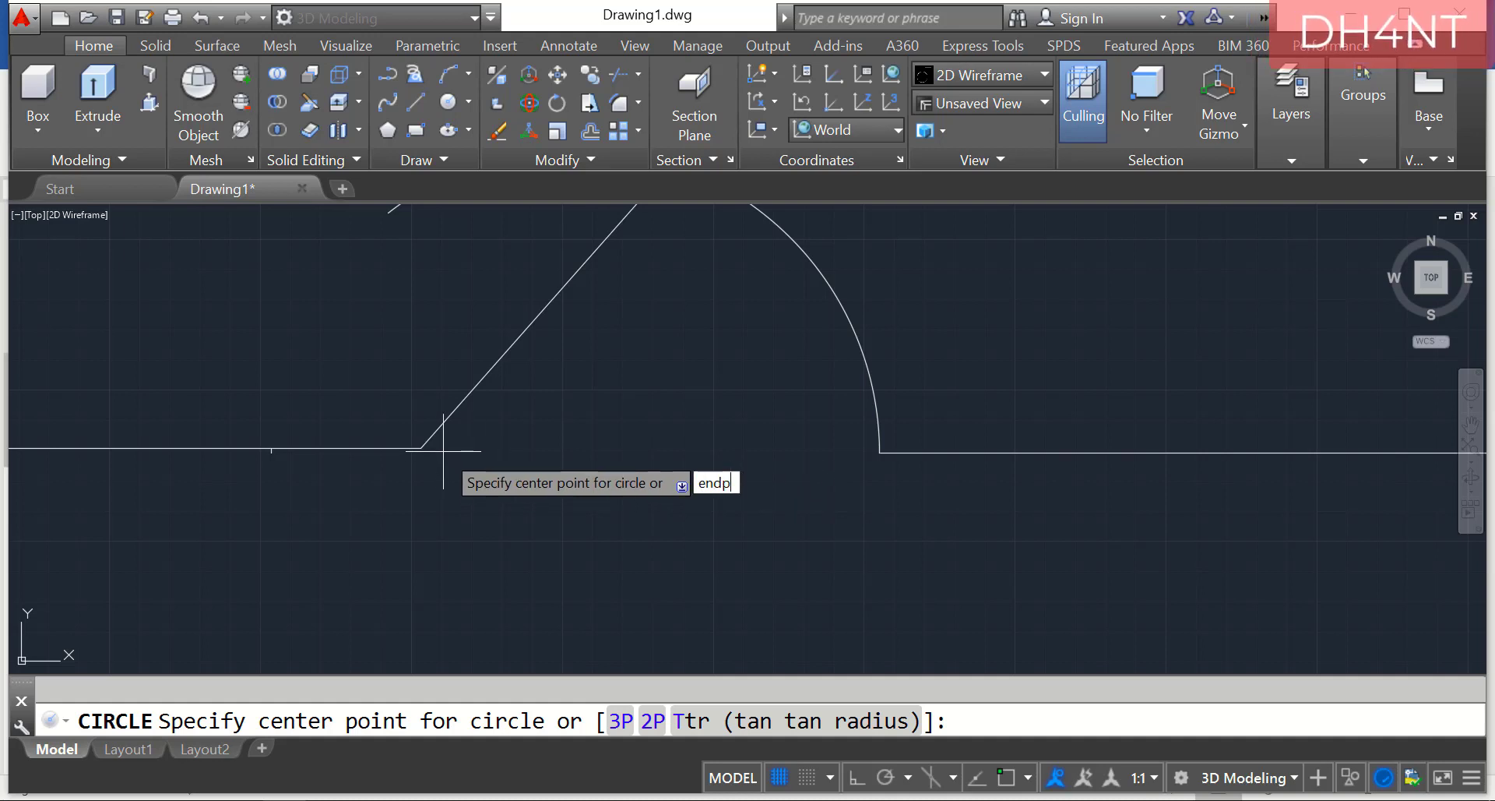
{"action": "type", "text": "ndp"}
{"action": "key", "text": "Return"}
{"action": "left_click", "coordinate": [421, 447]}
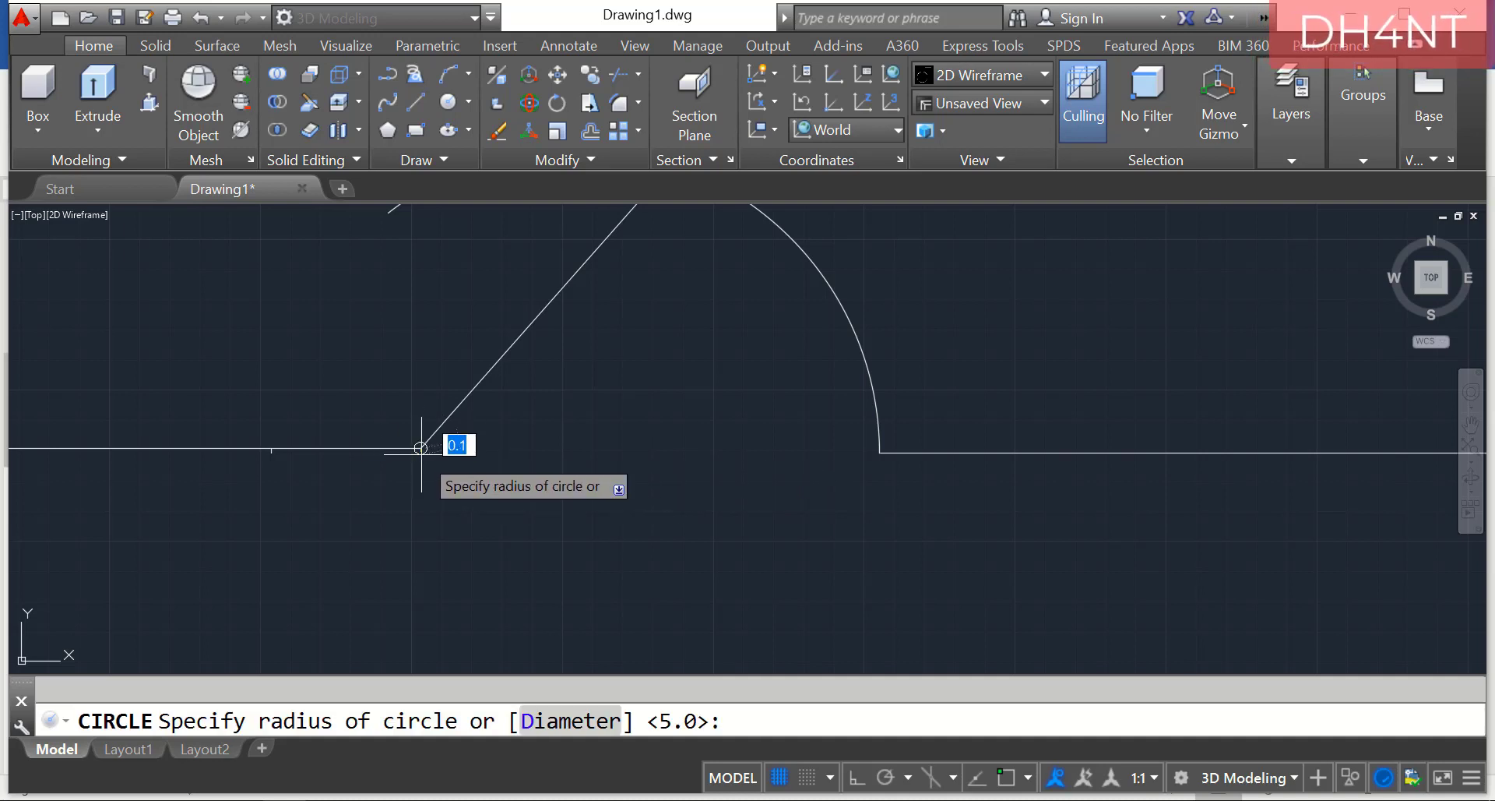
{"action": "left_click", "coordinate": [422, 454]}
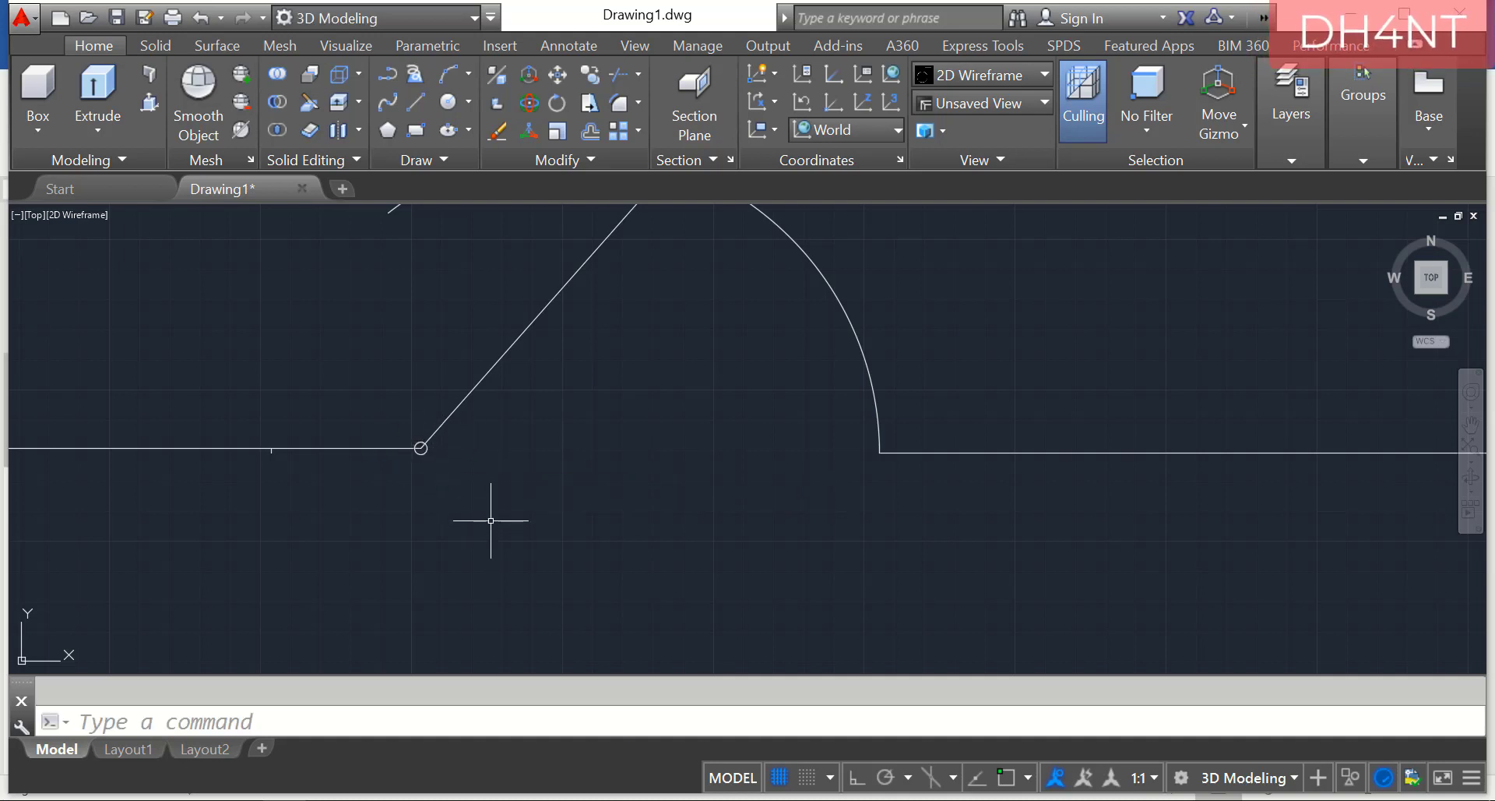
Copy the small circle from its center to the endpoint where the arc meets the right horizontal line.
{"action": "type", "text": "copy"}
{"action": "key", "text": "Return"}
{"action": "scroll", "coordinate": [419, 442], "scroll_direction": "up", "scroll_amount": 4}
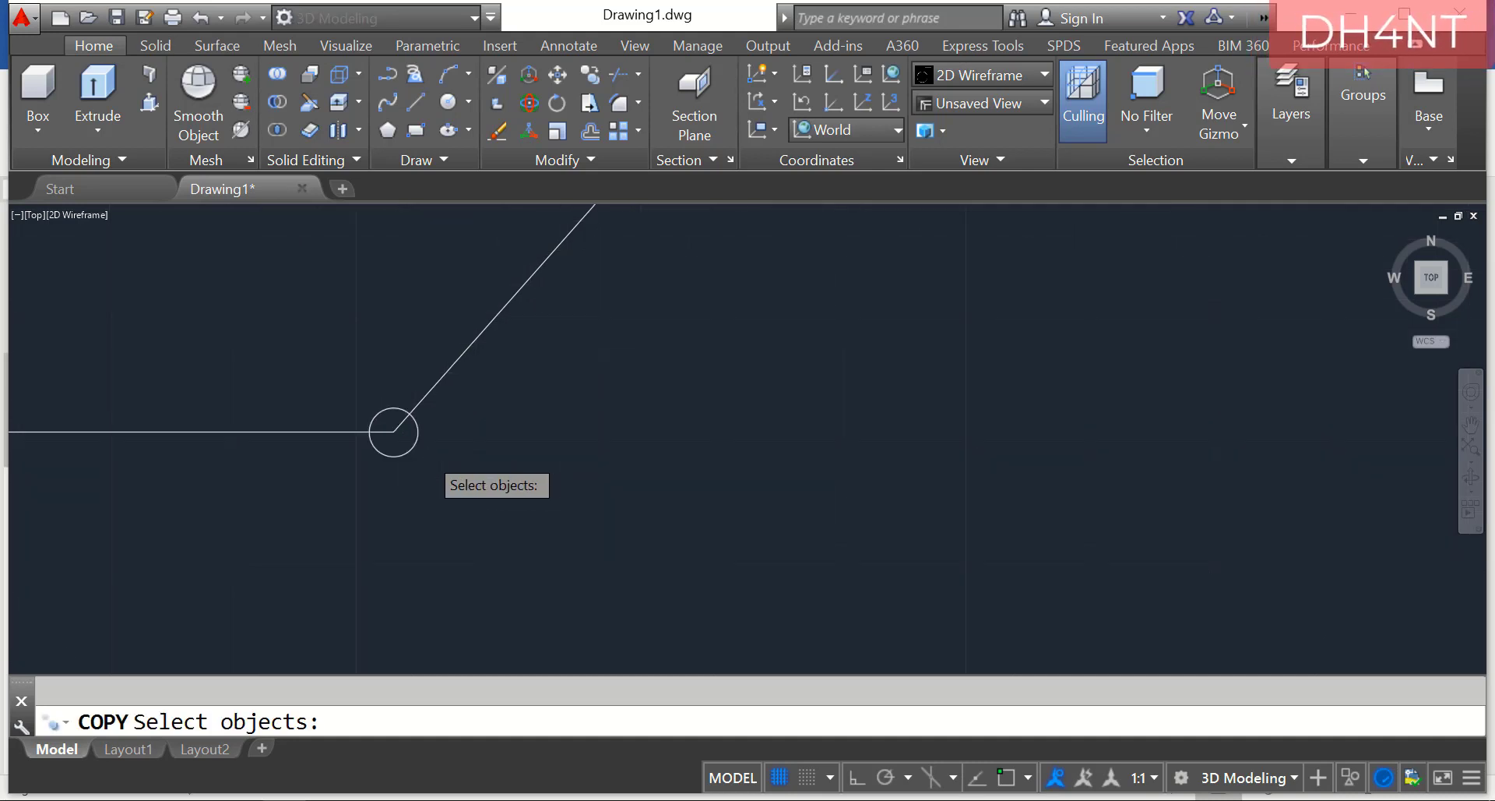
{"action": "left_click", "coordinate": [410, 427]}
{"action": "key", "text": "Return"}
{"action": "type", "text": "c"}
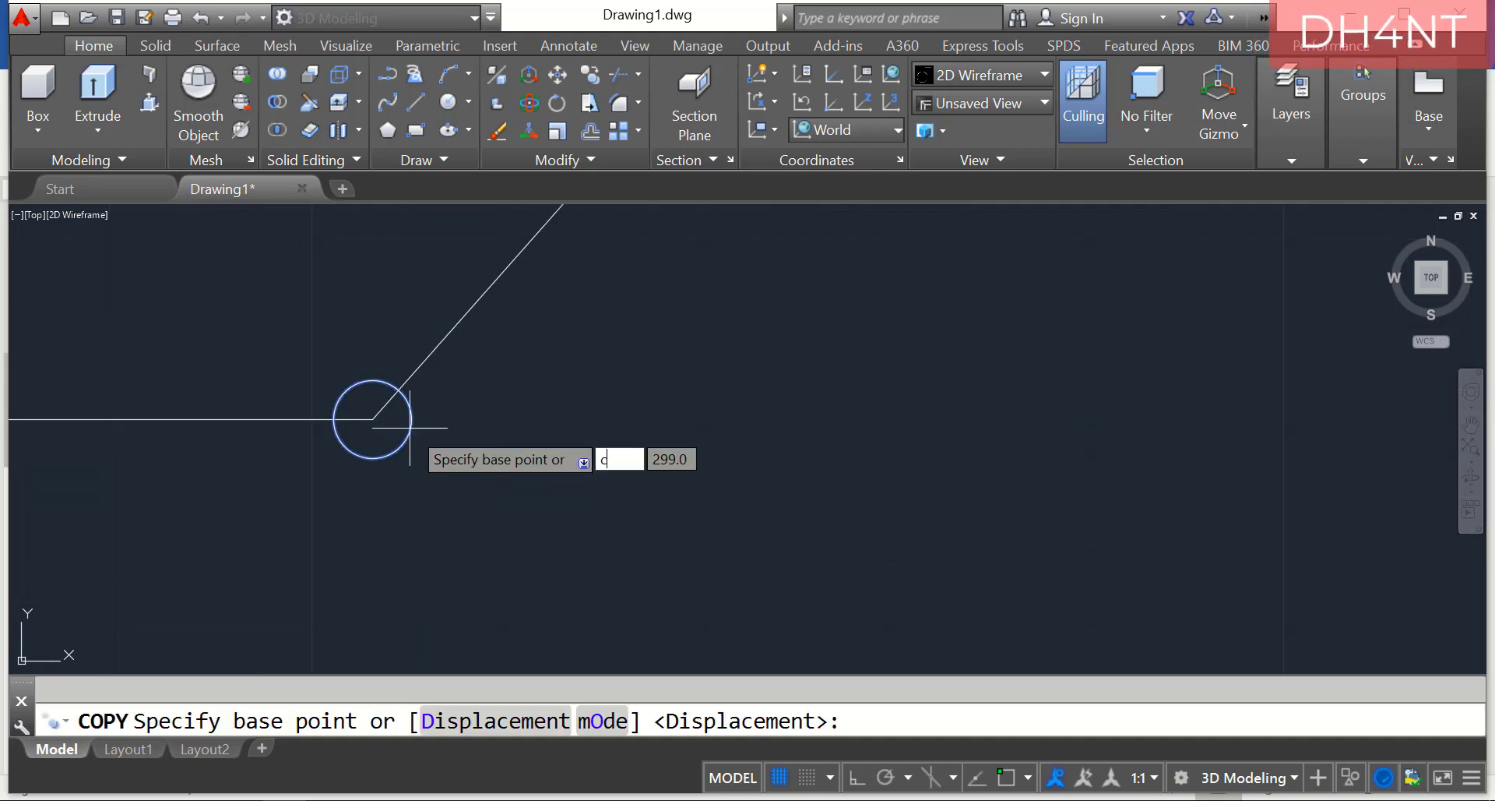
{"action": "type", "text": "enter"}
{"action": "key", "text": "Return"}
{"action": "left_click", "coordinate": [373, 419]}
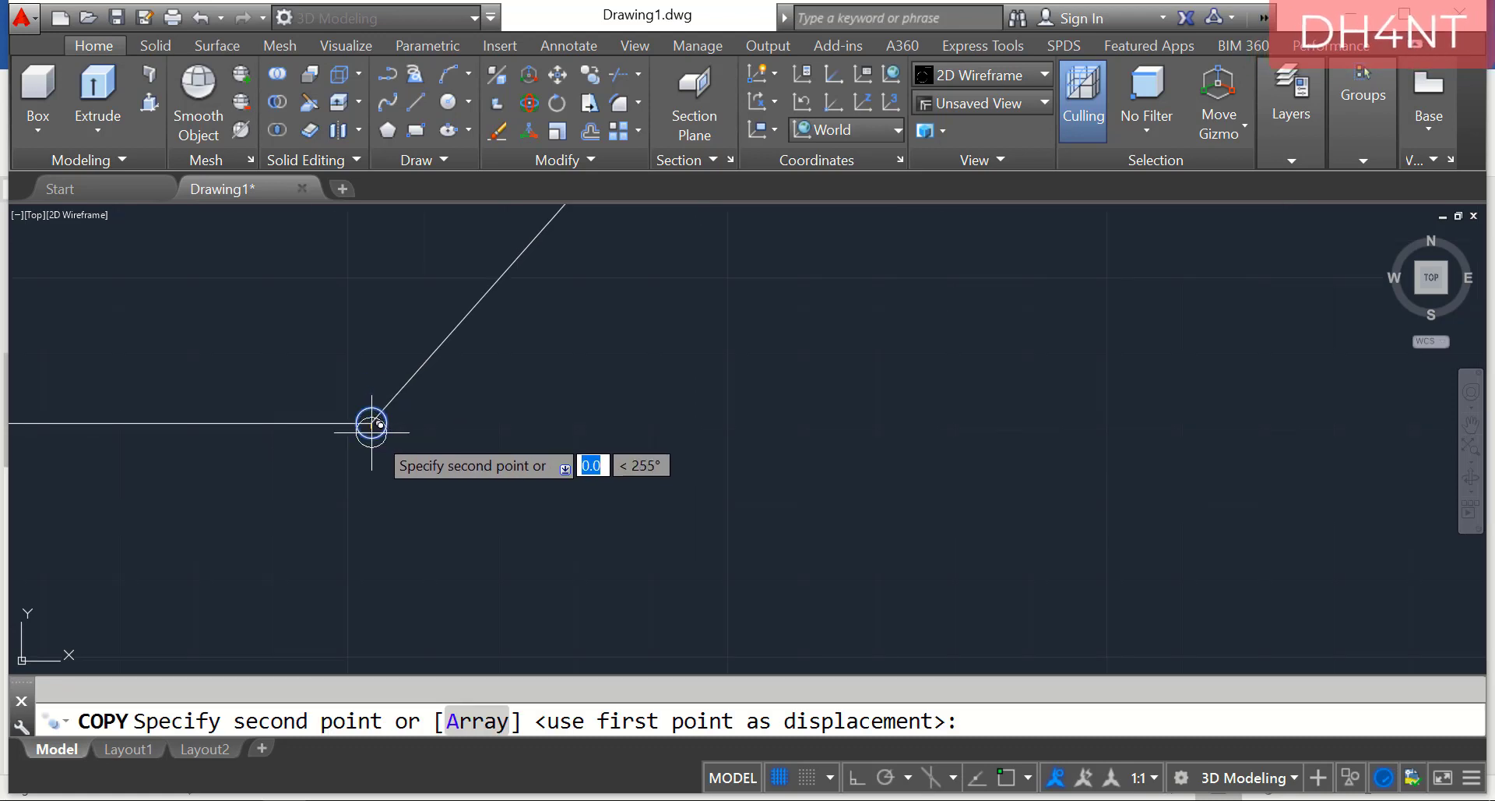
{"action": "scroll", "coordinate": [779, 451], "scroll_direction": "down", "scroll_amount": 3}
{"action": "scroll", "coordinate": [991, 434], "scroll_direction": "up", "scroll_amount": 4}
{"action": "type", "text": "en"}
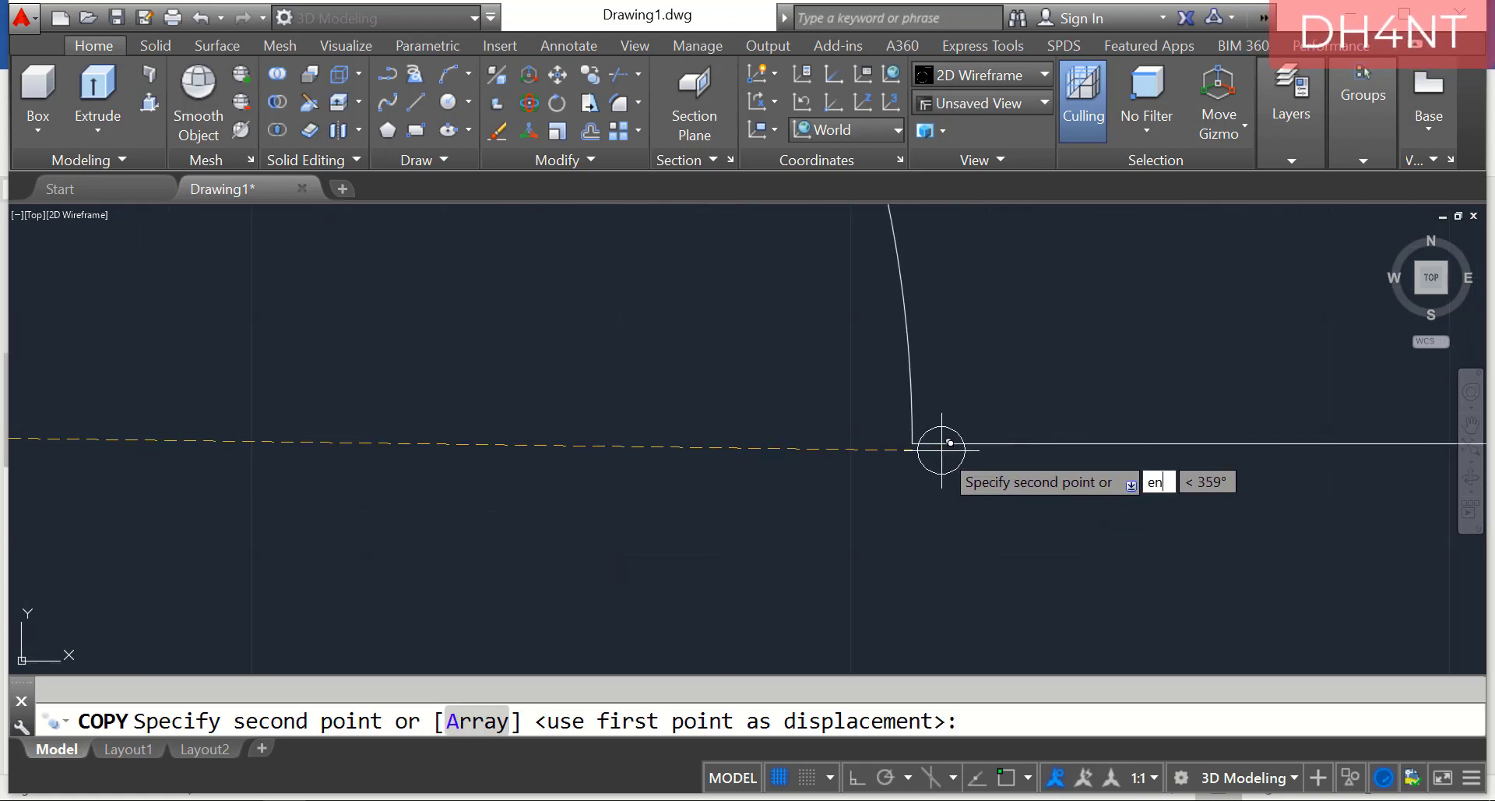
{"action": "type", "text": "dp"}
{"action": "key", "text": "Return"}
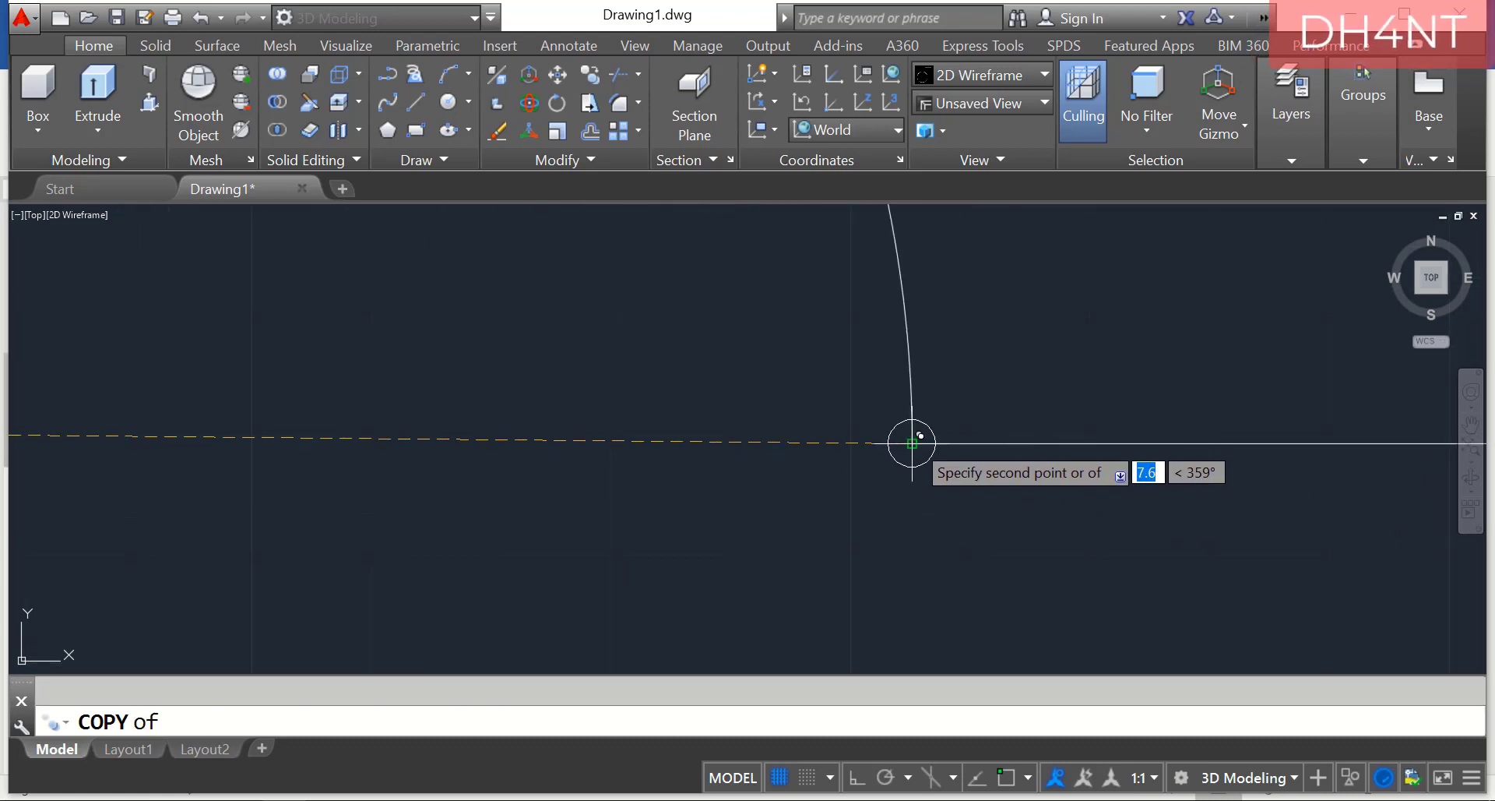
{"action": "left_click", "coordinate": [912, 442]}
{"action": "scroll", "coordinate": [912, 442], "scroll_direction": "down", "scroll_amount": 3}
{"action": "key", "text": "Escape"}
{"action": "scroll", "coordinate": [677, 563], "scroll_direction": "up", "scroll_amount": 2}
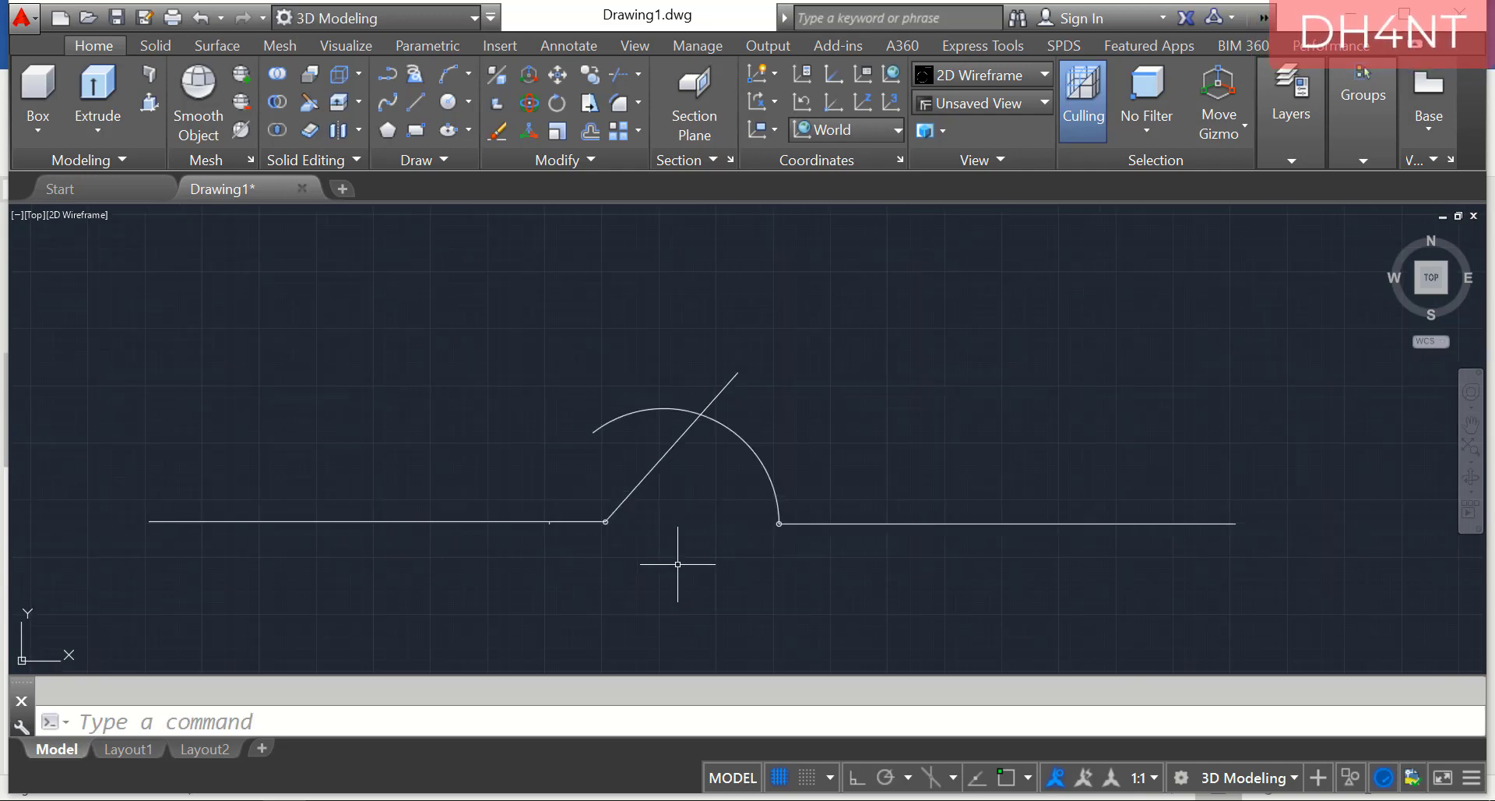
{"action": "scroll", "coordinate": [625, 550], "scroll_direction": "down", "scroll_amount": 2}
{"action": "scroll", "coordinate": [589, 573], "scroll_direction": "up", "scroll_amount": 2}
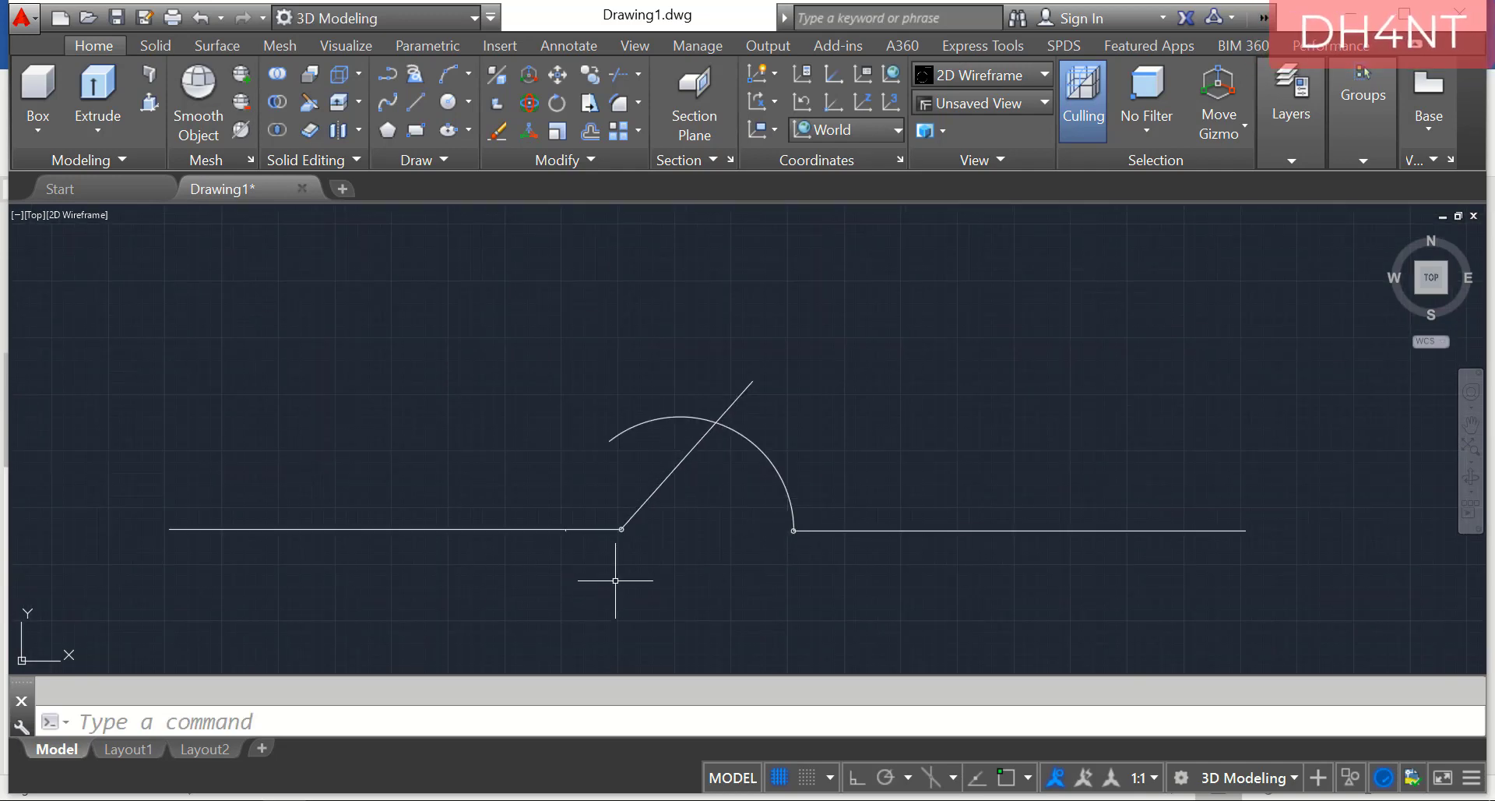
{"action": "type", "text": "mov"}
{"action": "key", "text": "Return"}
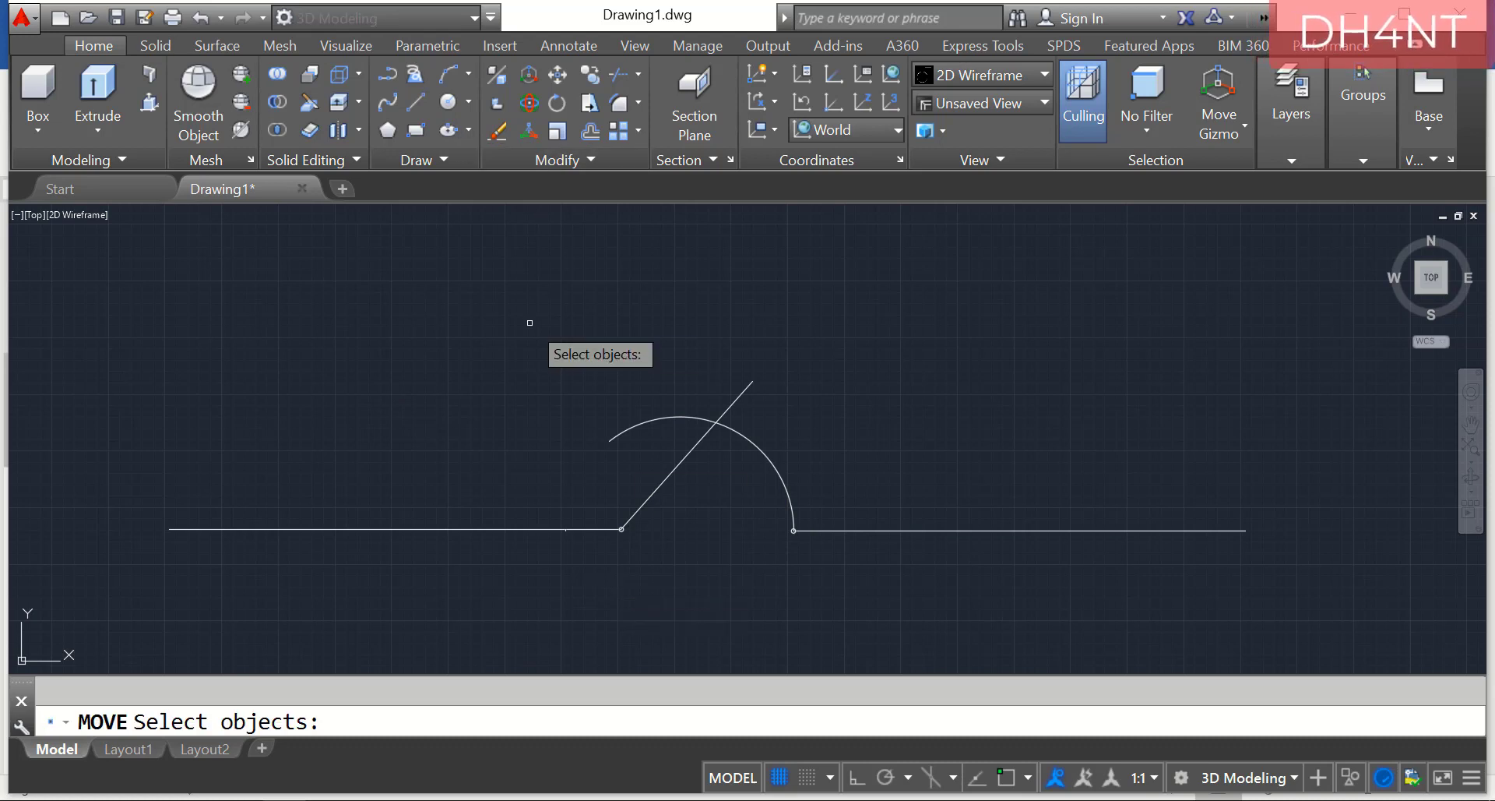
{"action": "mouse_move", "coordinate": [531, 322]}
{"action": "left_mouse_down"}
{"action": "mouse_move", "coordinate": [1235, 444]}
{"action": "mouse_move", "coordinate": [1139, 603]}
{"action": "mouse_move", "coordinate": [357, 644]}
{"action": "mouse_move", "coordinate": [67, 507]}
{"action": "mouse_move", "coordinate": [528, 327]}
{"action": "left_mouse_up"}
{"action": "key", "text": "Return"}
{"action": "type", "text": "cent"}
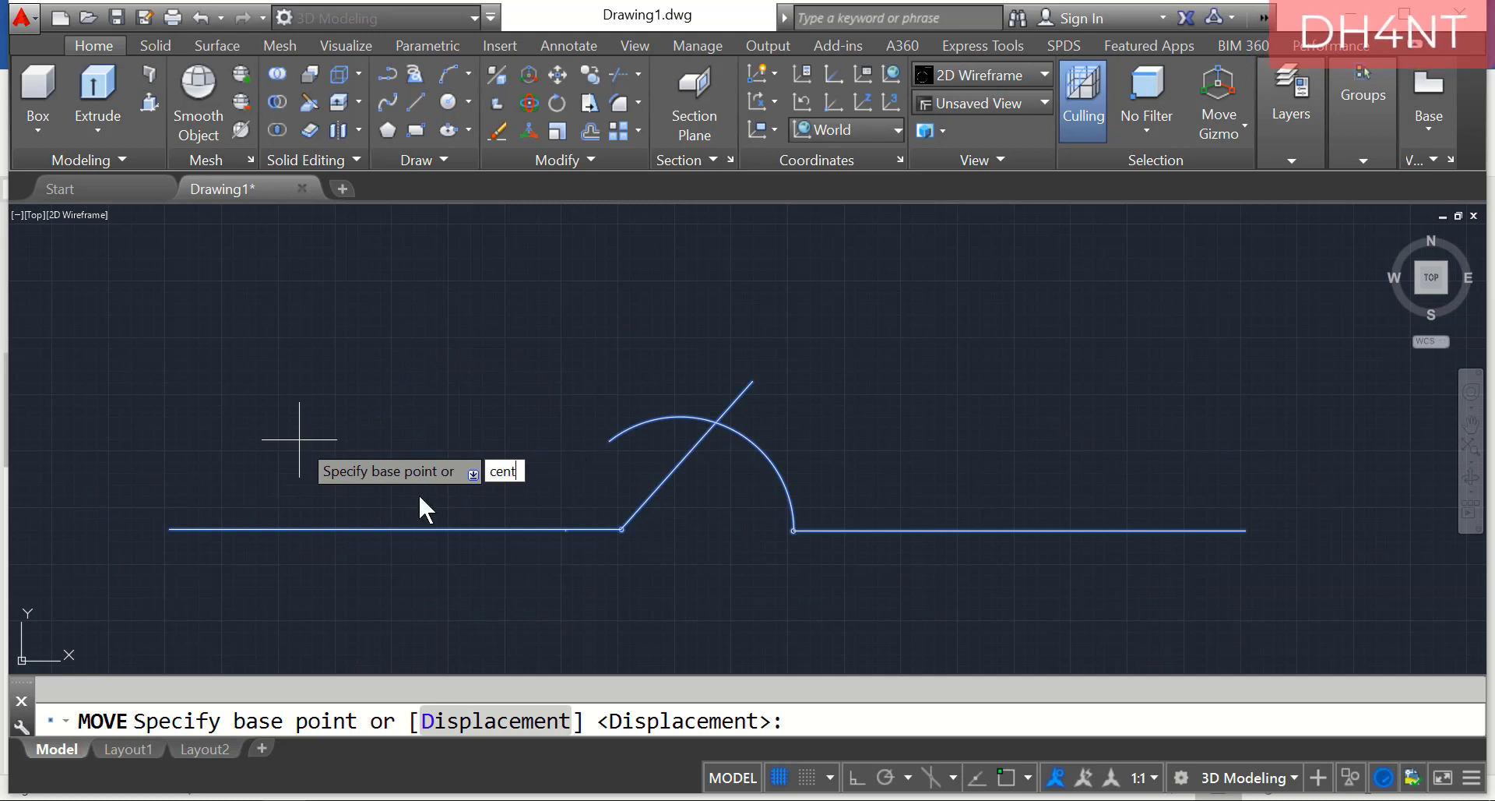
{"action": "type", "text": "er"}
{"action": "key", "text": "Return"}
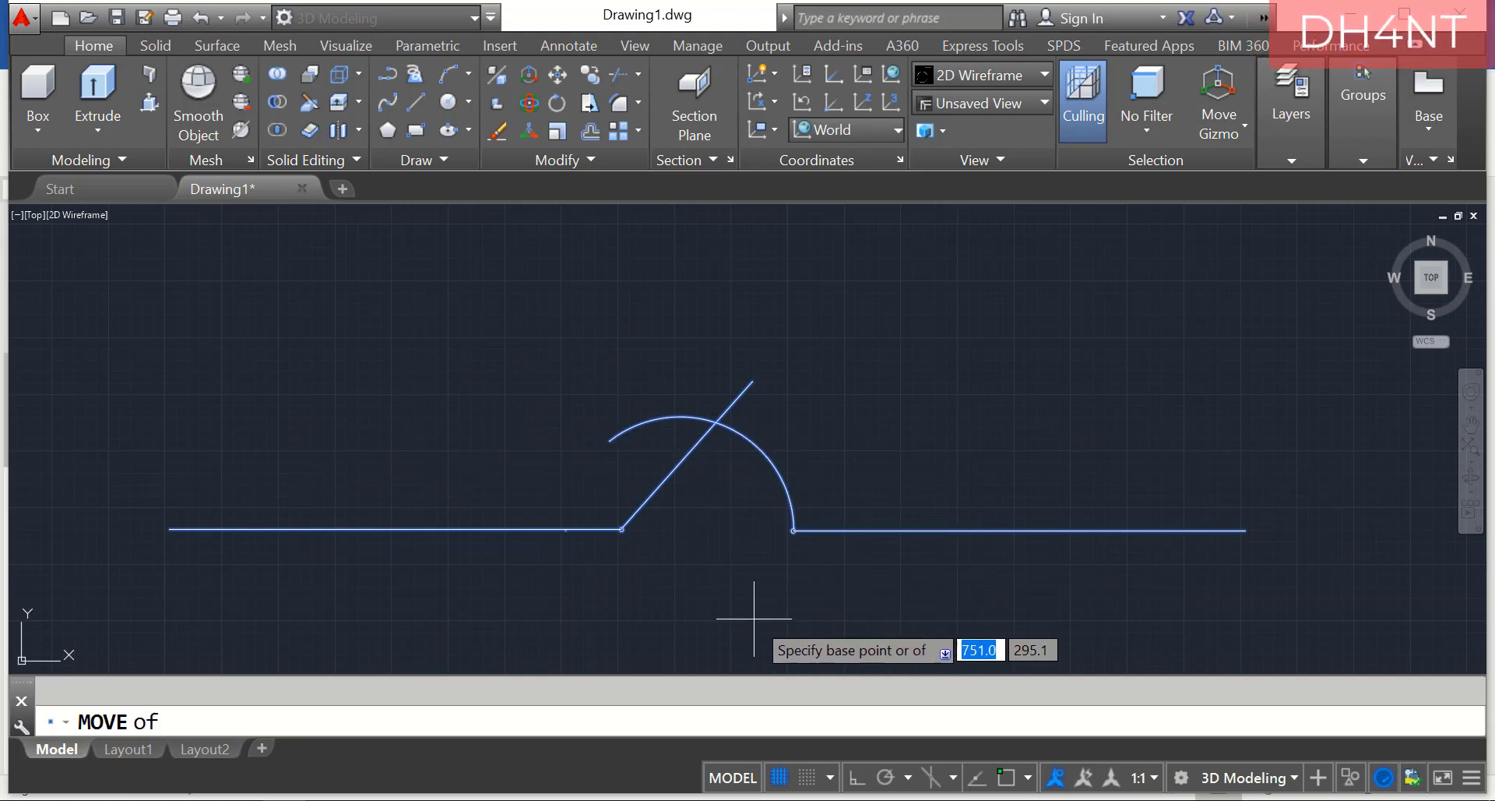
{"action": "key", "text": "Escape"}
Move the whole resistor symbol into the symbol cell below Saklar Seri, using the left line's inner endpoint as base point.
{"action": "type", "text": "move"}
{"action": "key", "text": "Return"}
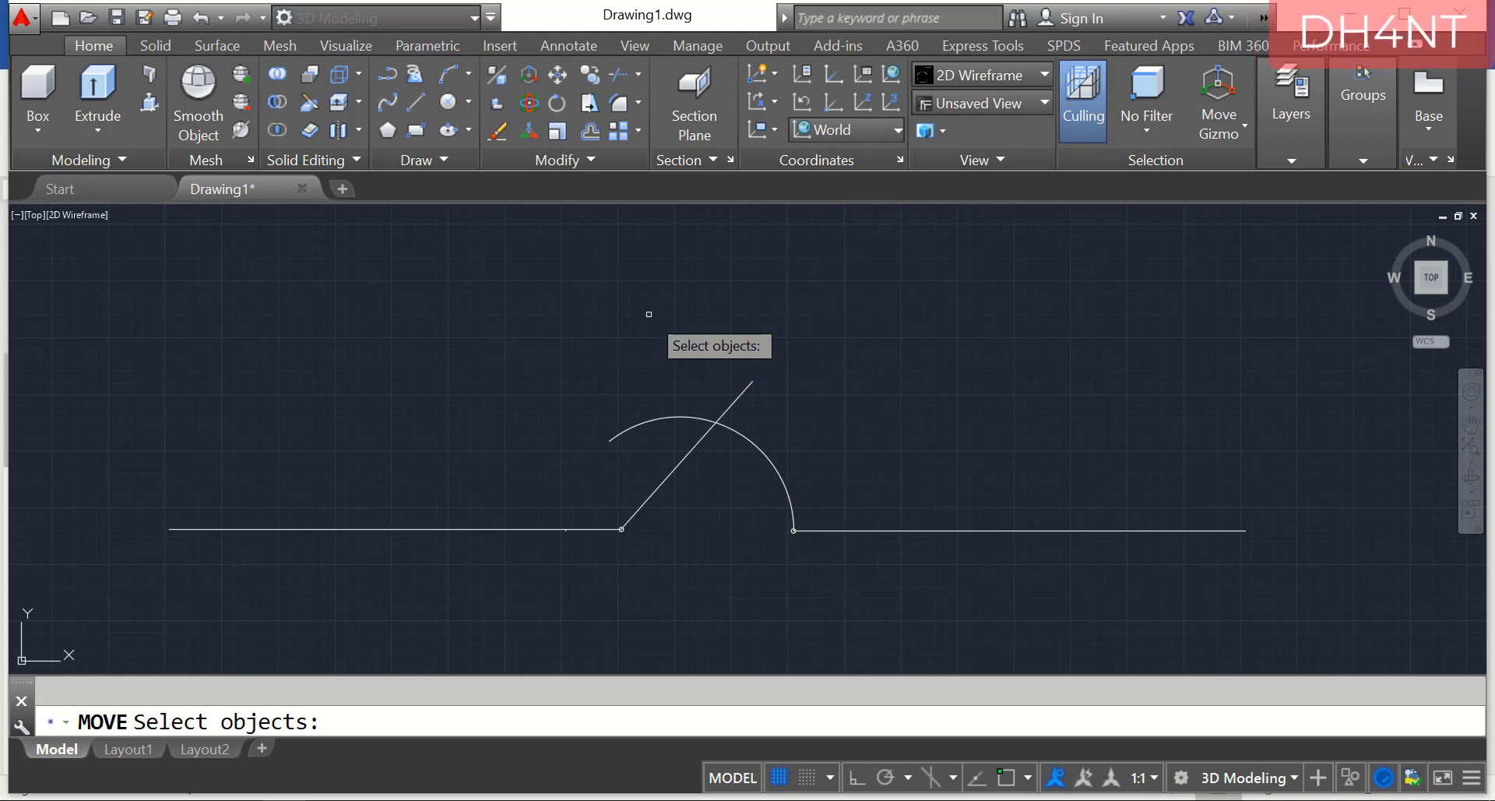
{"action": "mouse_move", "coordinate": [650, 314]}
{"action": "left_mouse_down"}
{"action": "mouse_move", "coordinate": [1345, 586]}
{"action": "mouse_move", "coordinate": [337, 662]}
{"action": "mouse_move", "coordinate": [257, 434]}
{"action": "mouse_move", "coordinate": [517, 357]}
{"action": "left_mouse_up"}
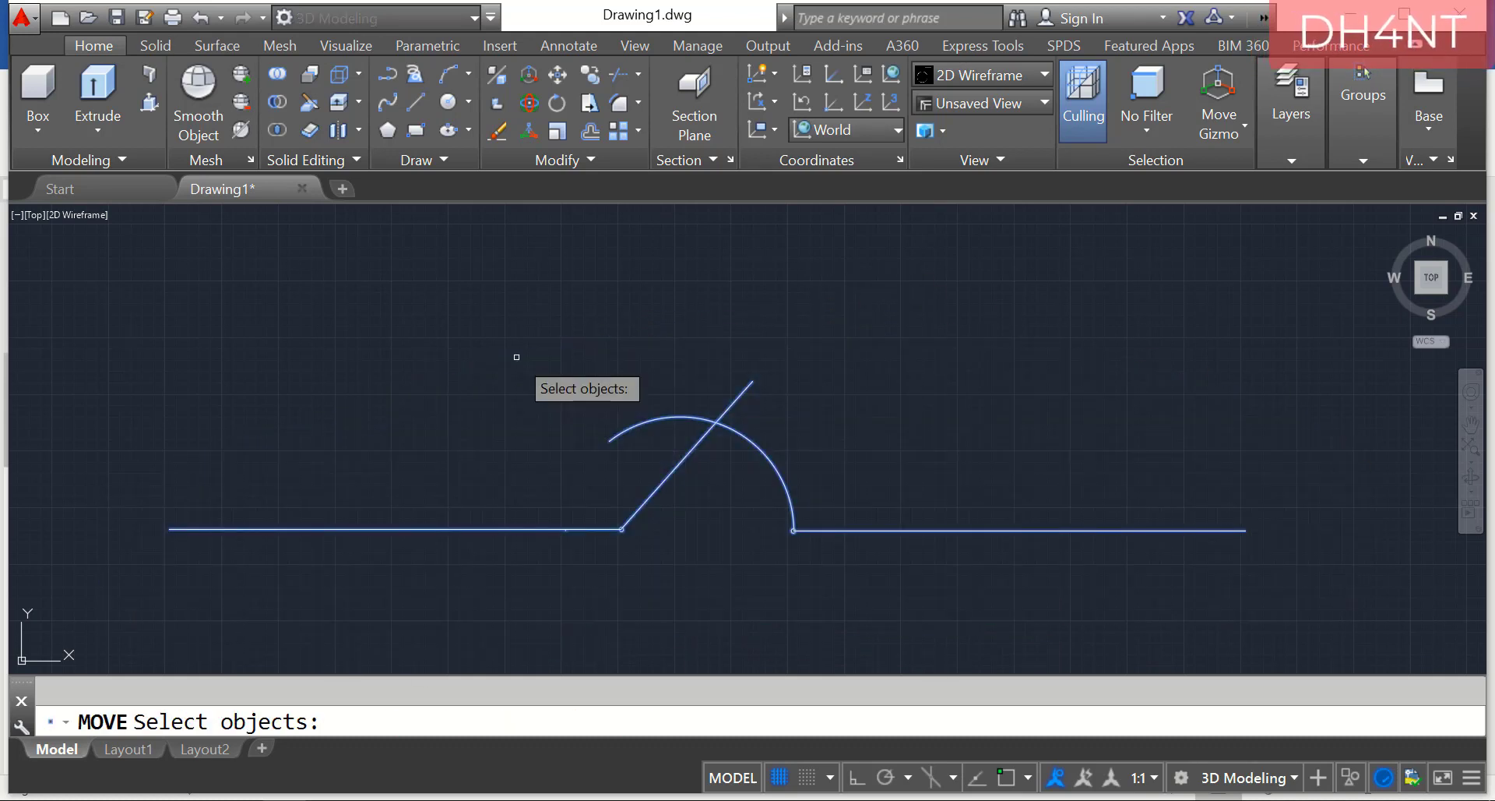
{"action": "key", "text": "Return"}
{"action": "type", "text": "end"}
{"action": "key", "text": "Return"}
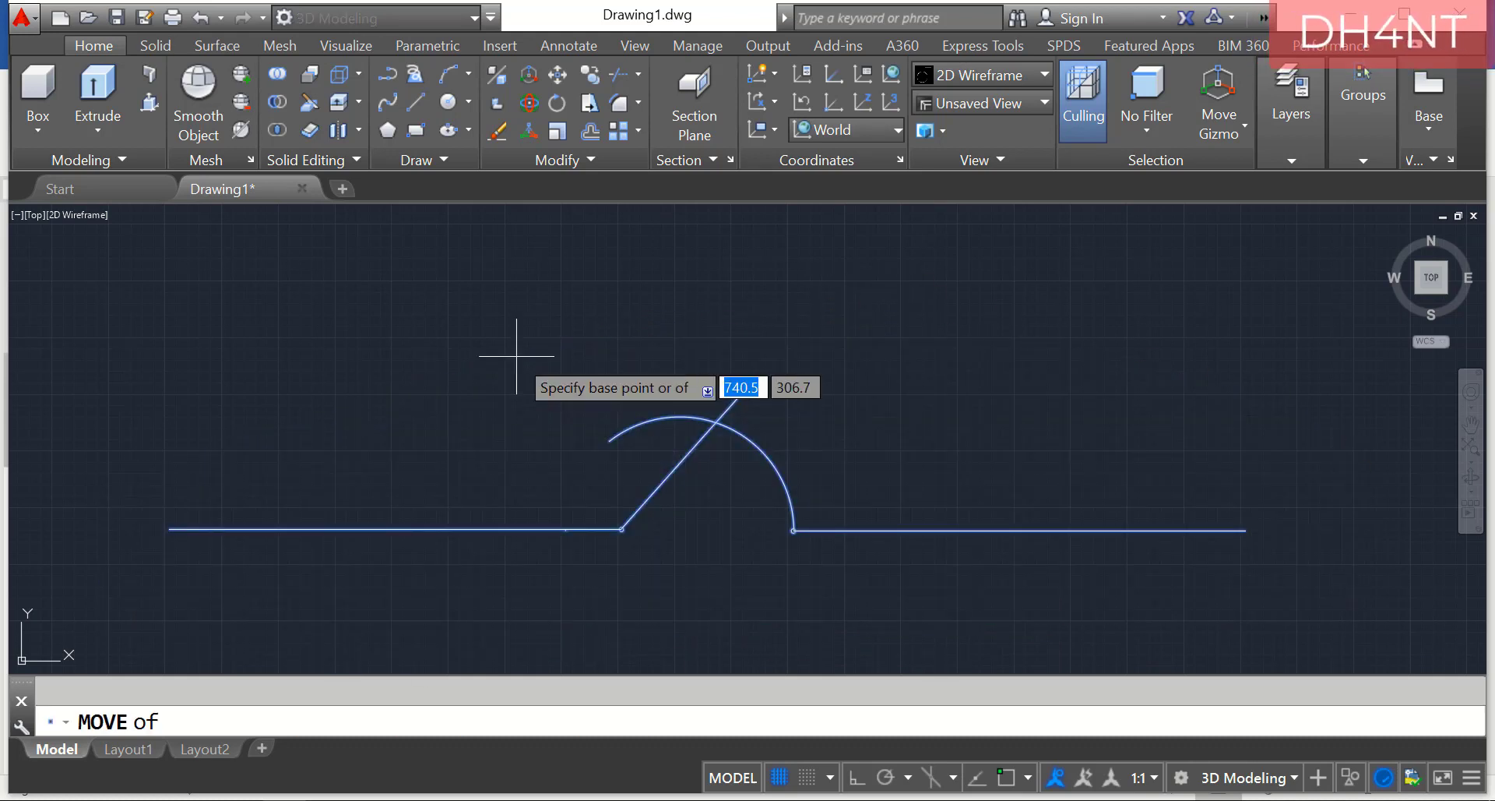
{"action": "left_click", "coordinate": [621, 529]}
{"action": "scroll", "coordinate": [634, 517], "scroll_direction": "down", "scroll_amount": 5}
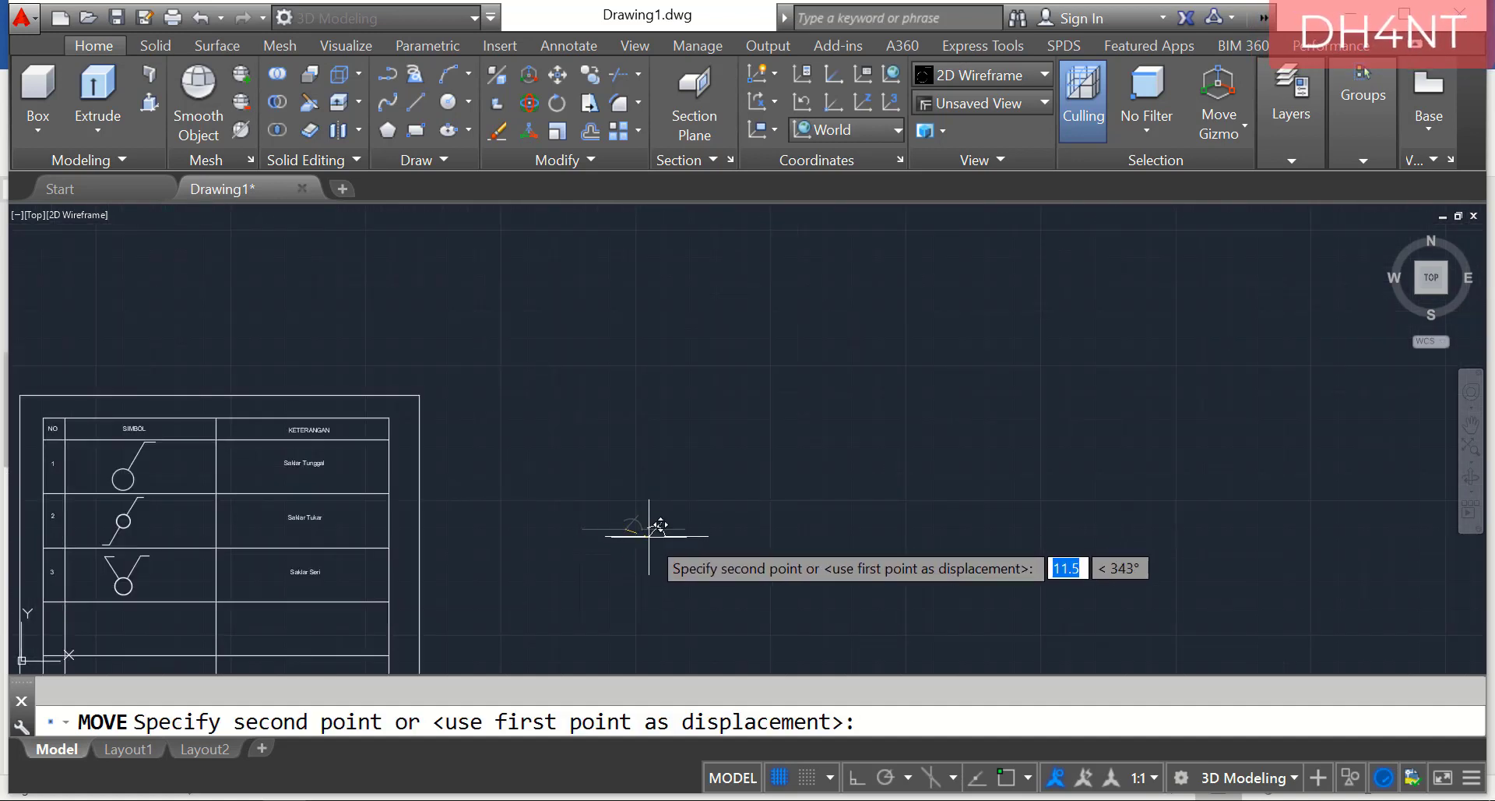
{"action": "scroll", "coordinate": [475, 591], "scroll_direction": "up", "scroll_amount": 5}
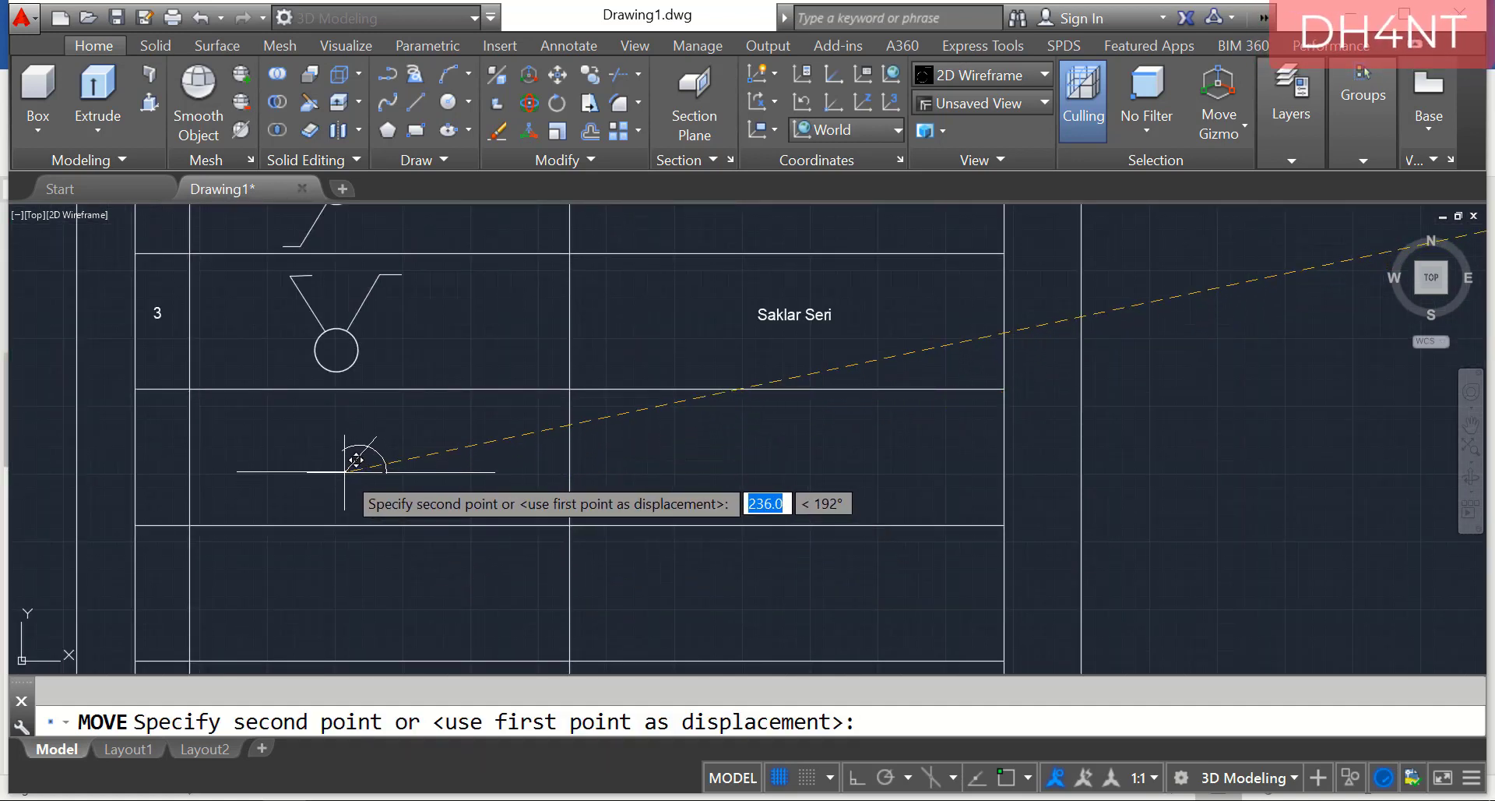
{"action": "left_click", "coordinate": [349, 461]}
Switch to the Word reference to check the symbol's name, and return to AutoCAD.
{"action": "left_click", "coordinate": [273, 799]}
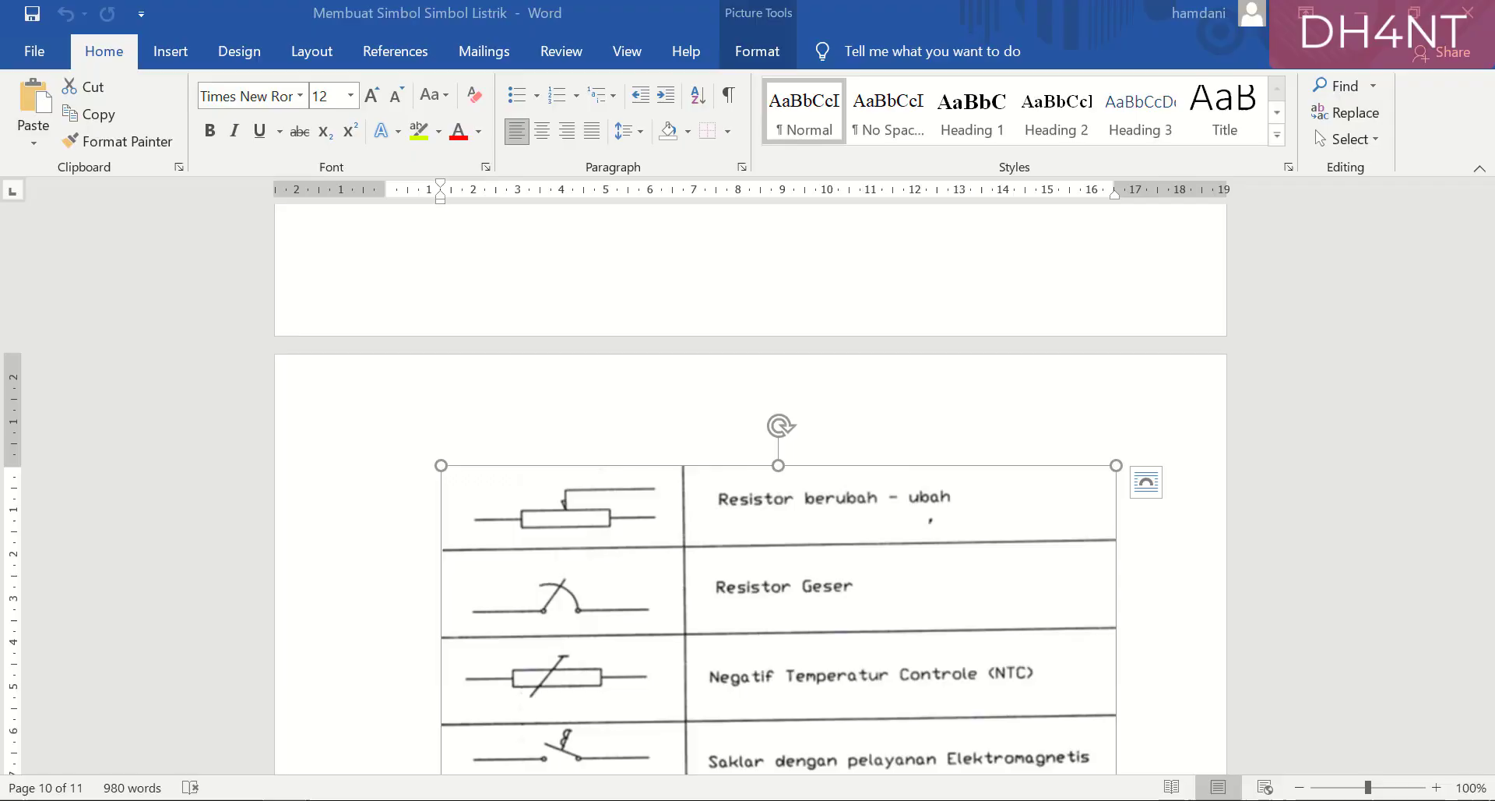
{"action": "left_click", "coordinate": [273, 799]}
{"action": "type", "text": "te"}
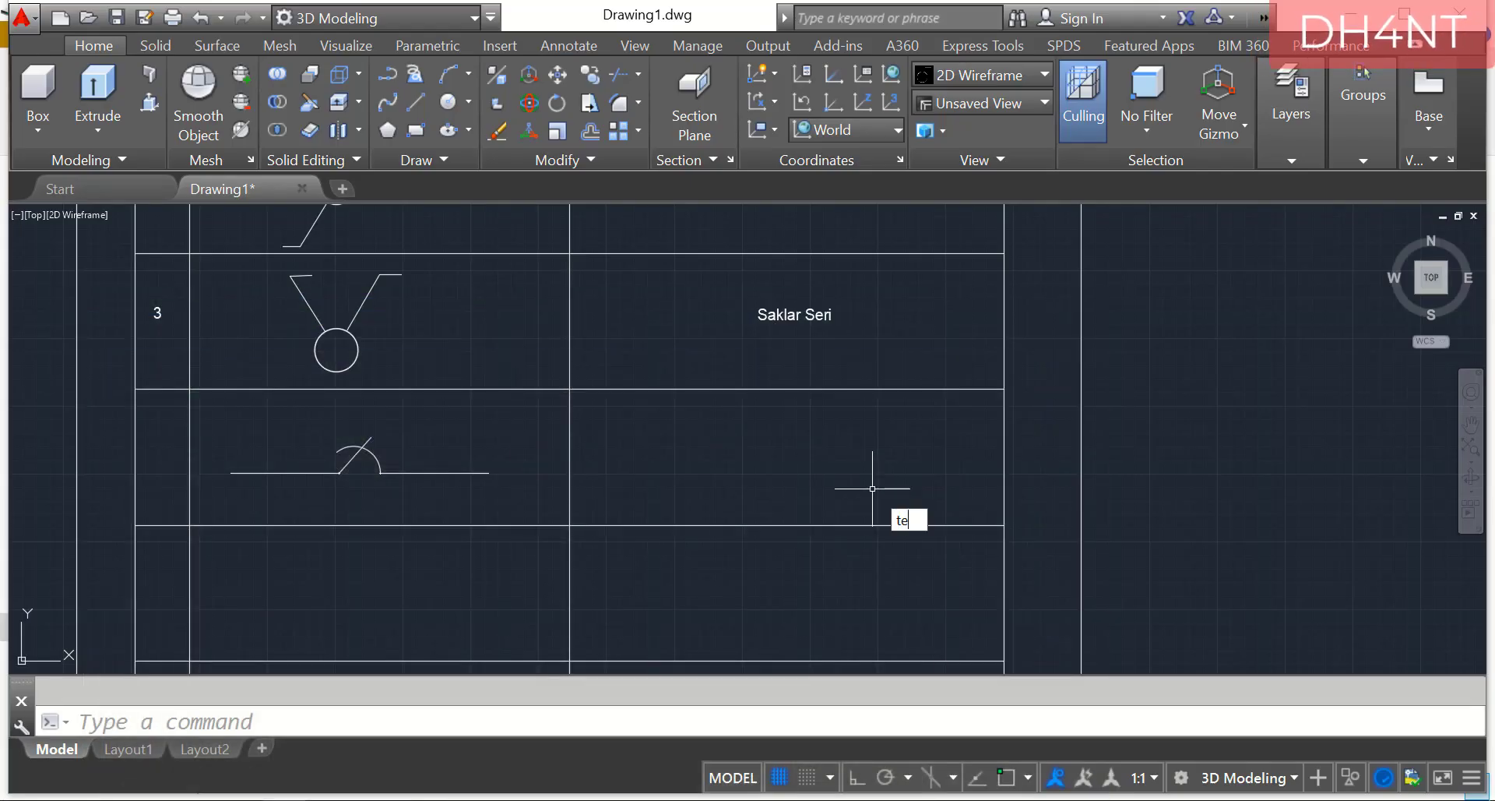
{"action": "type", "text": "xt"}
{"action": "key", "text": "Return"}
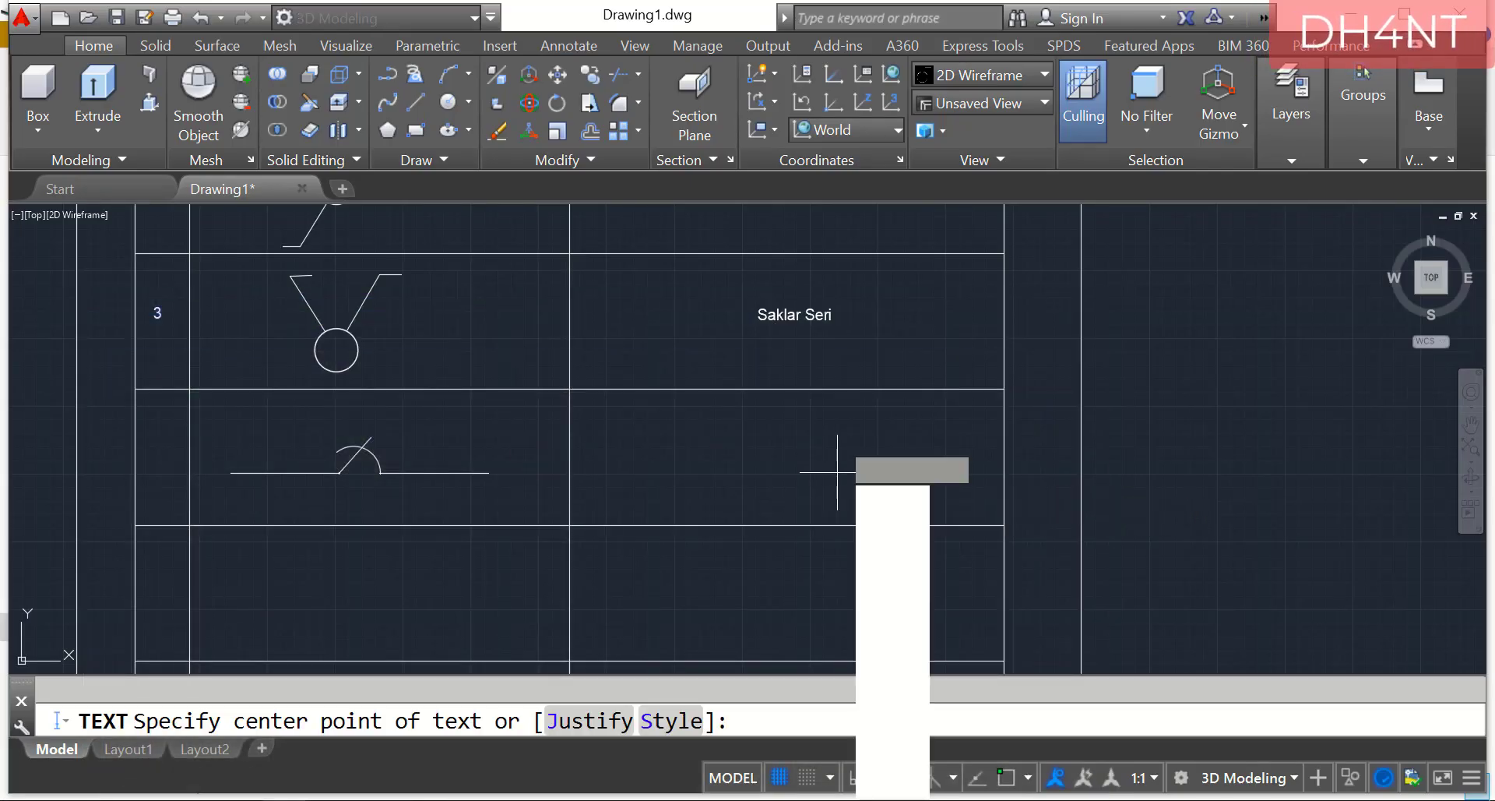
{"action": "type", "text": "c"}
{"action": "key", "text": "Return"}
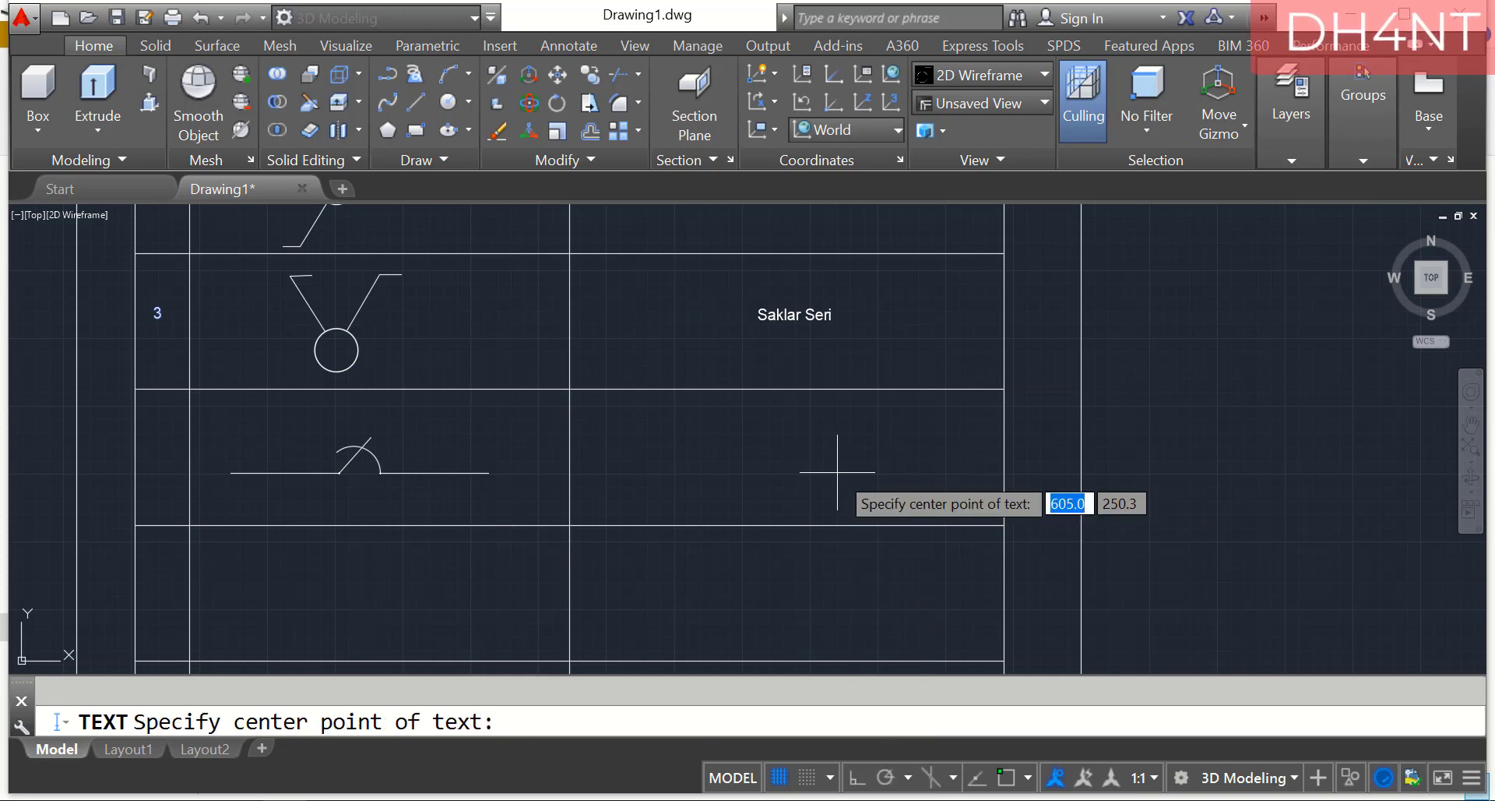
{"action": "left_click", "coordinate": [796, 458]}
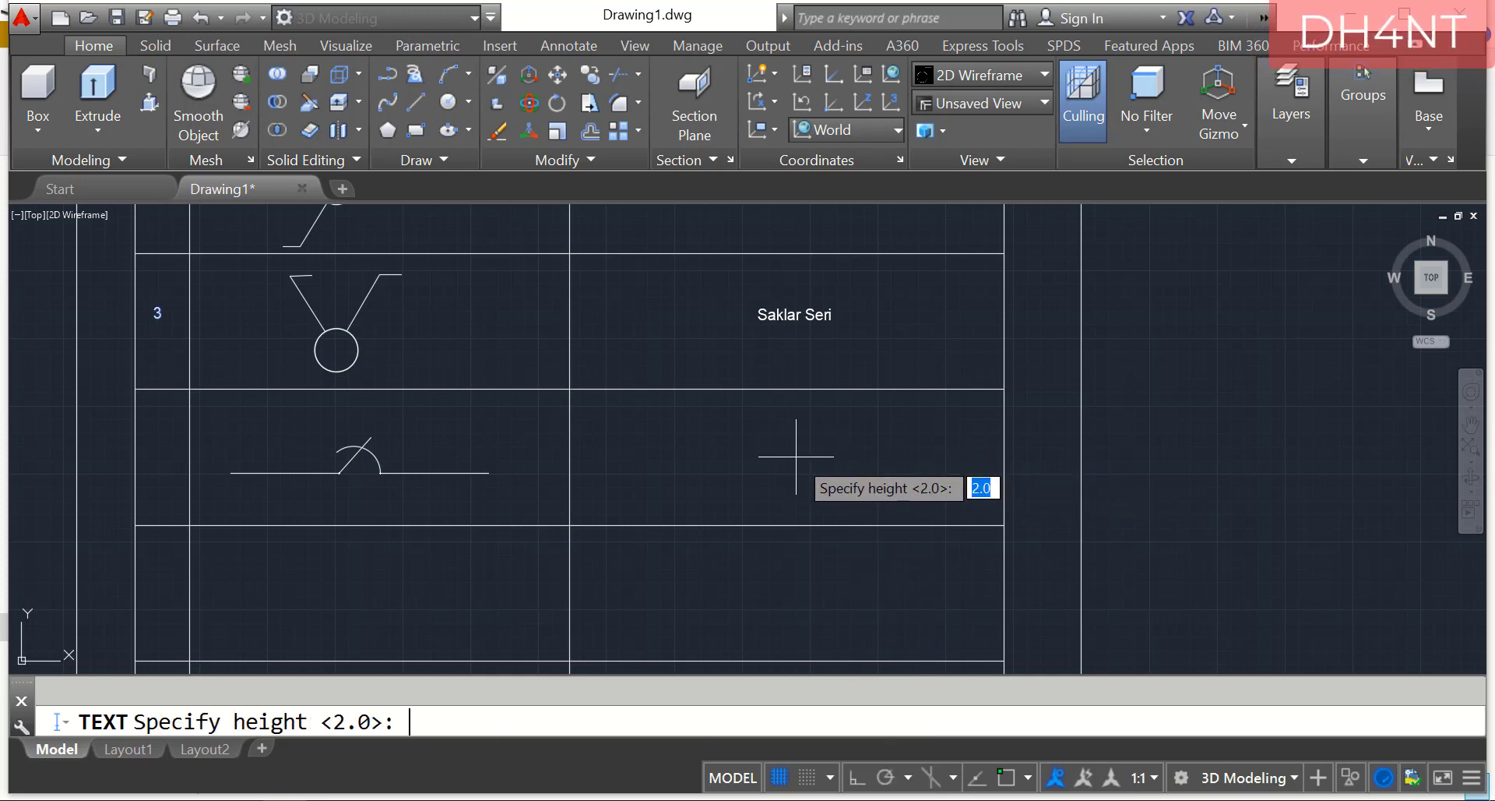
{"action": "type", "text": "Resistor"}
{"action": "key", "text": "Return"}
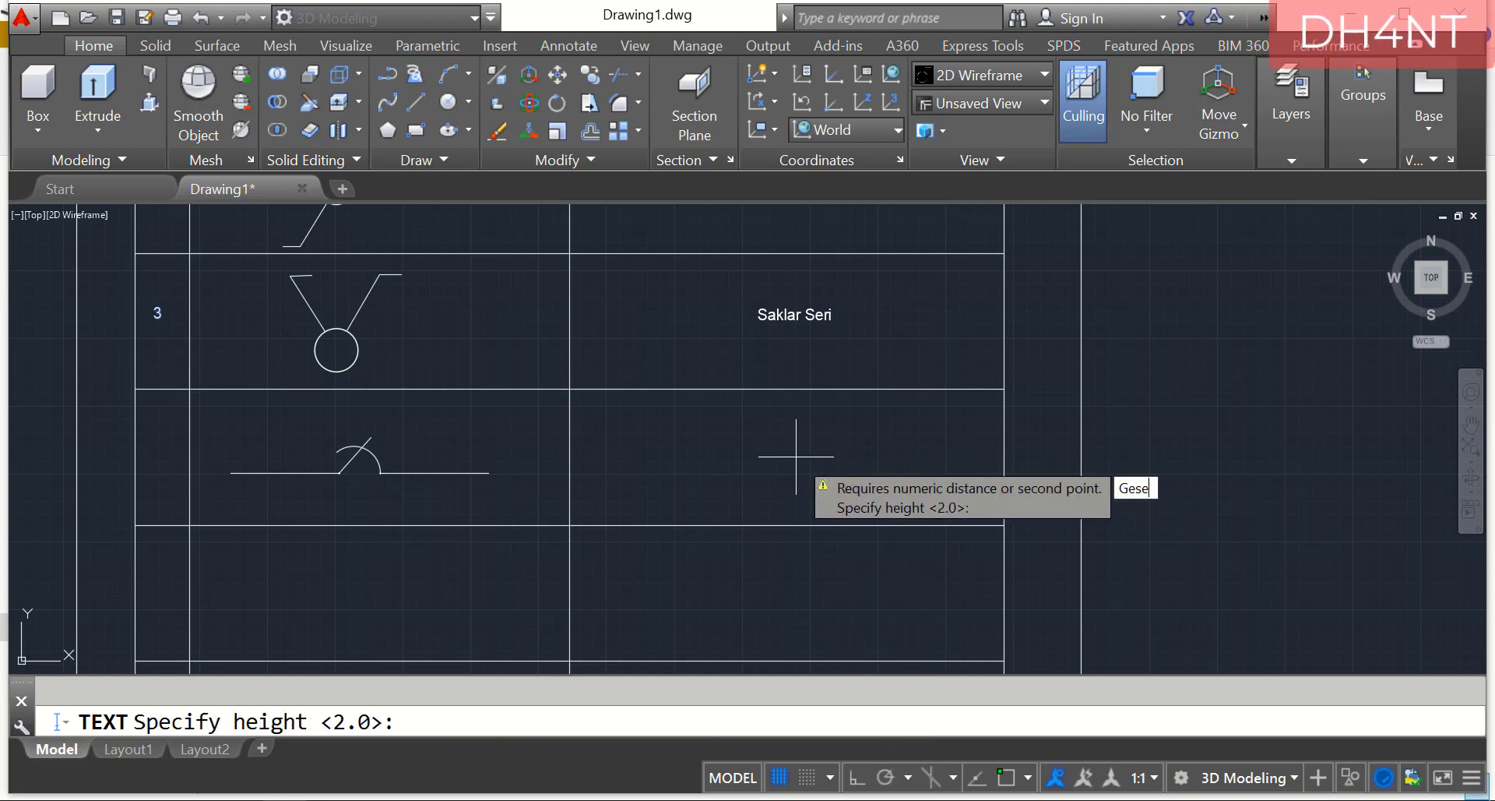
{"action": "key", "text": "Escape"}
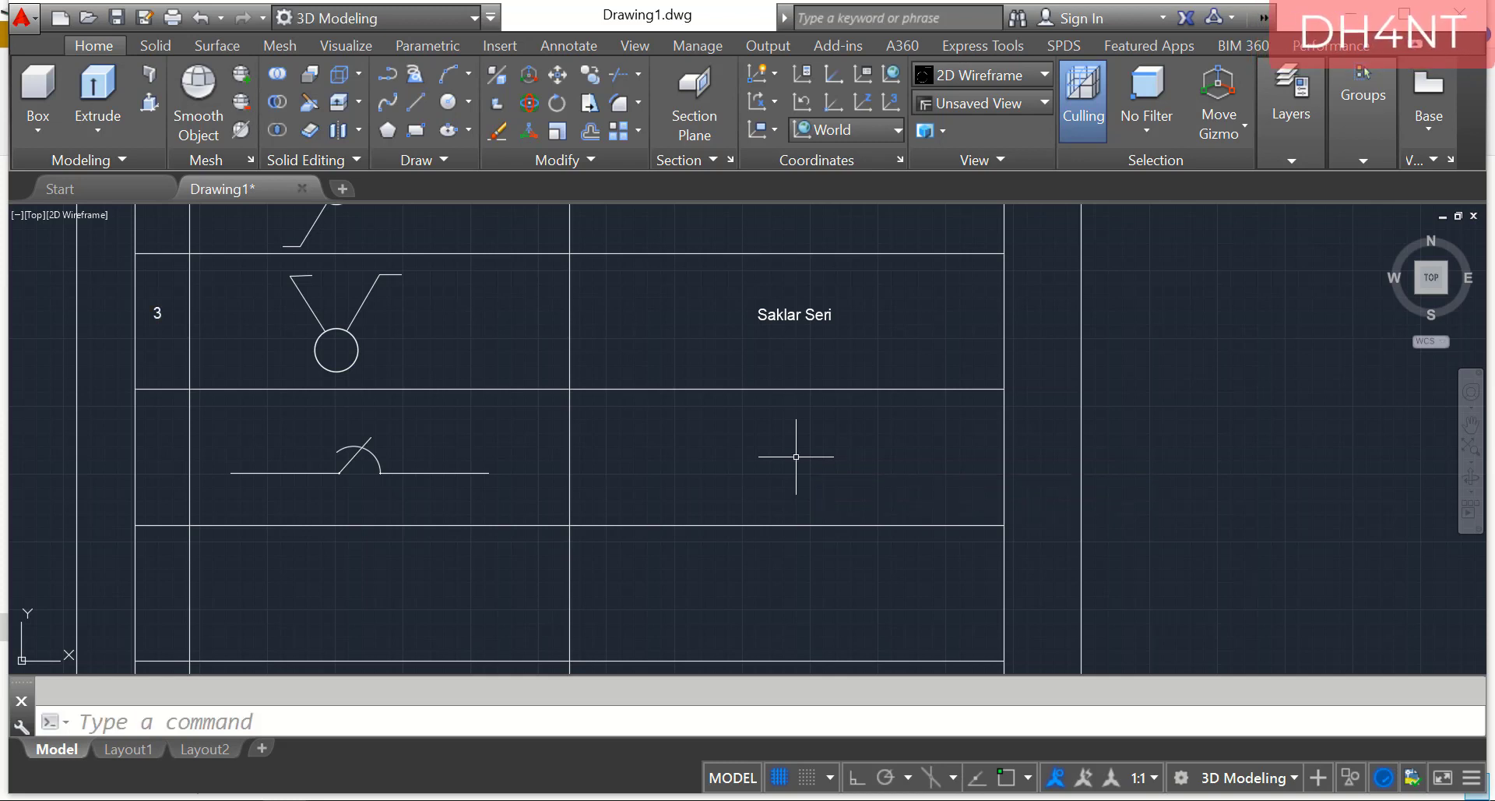
Add the centre-justified text "Resistor Geser" at height 2.0 in the description cell beside the resistor symbol, accepting the default rotation.
{"action": "key", "text": "Return"}
{"action": "type", "text": "j"}
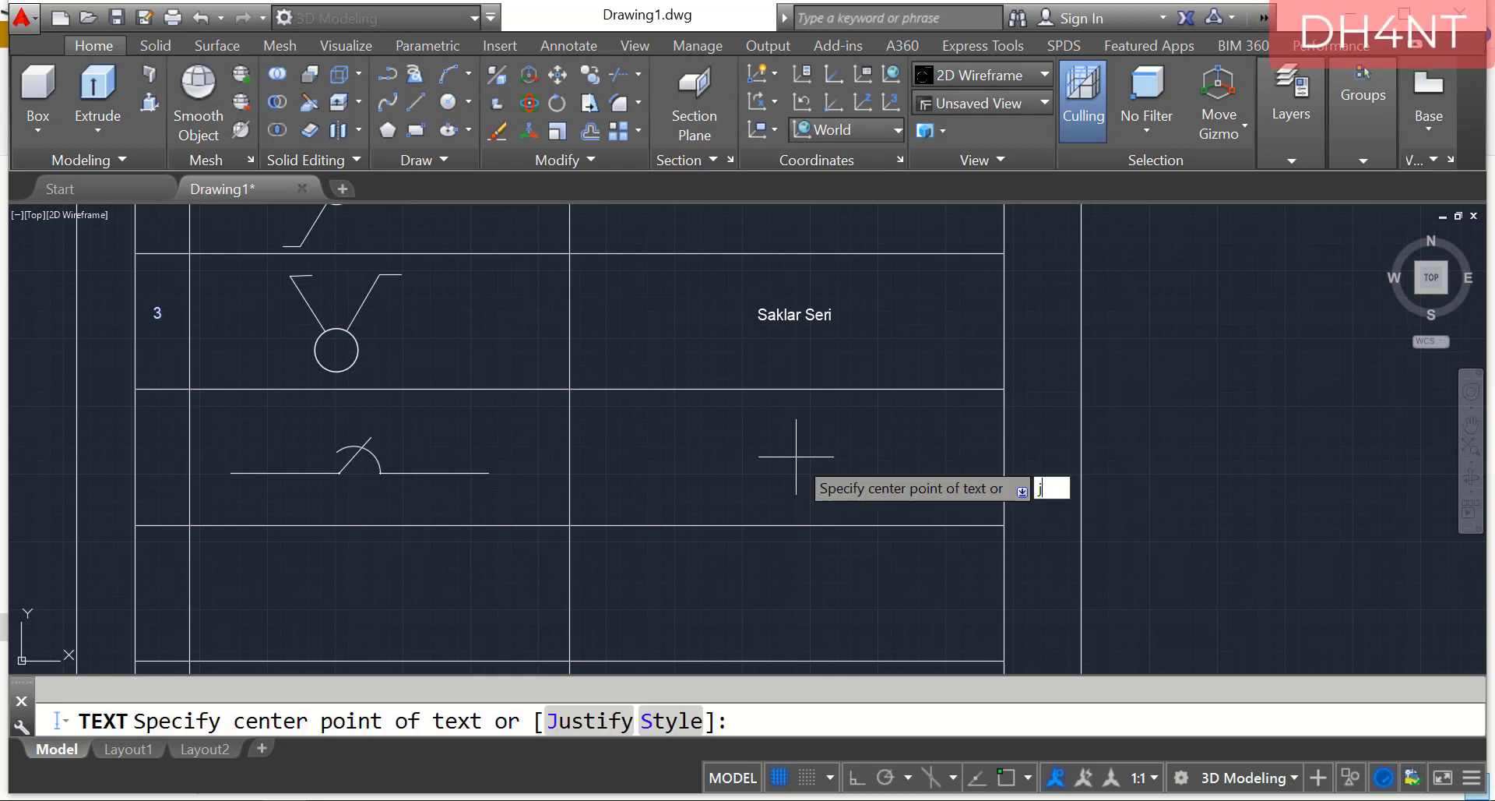
{"action": "key", "text": "Return"}
{"action": "type", "text": "c"}
{"action": "key", "text": "Return"}
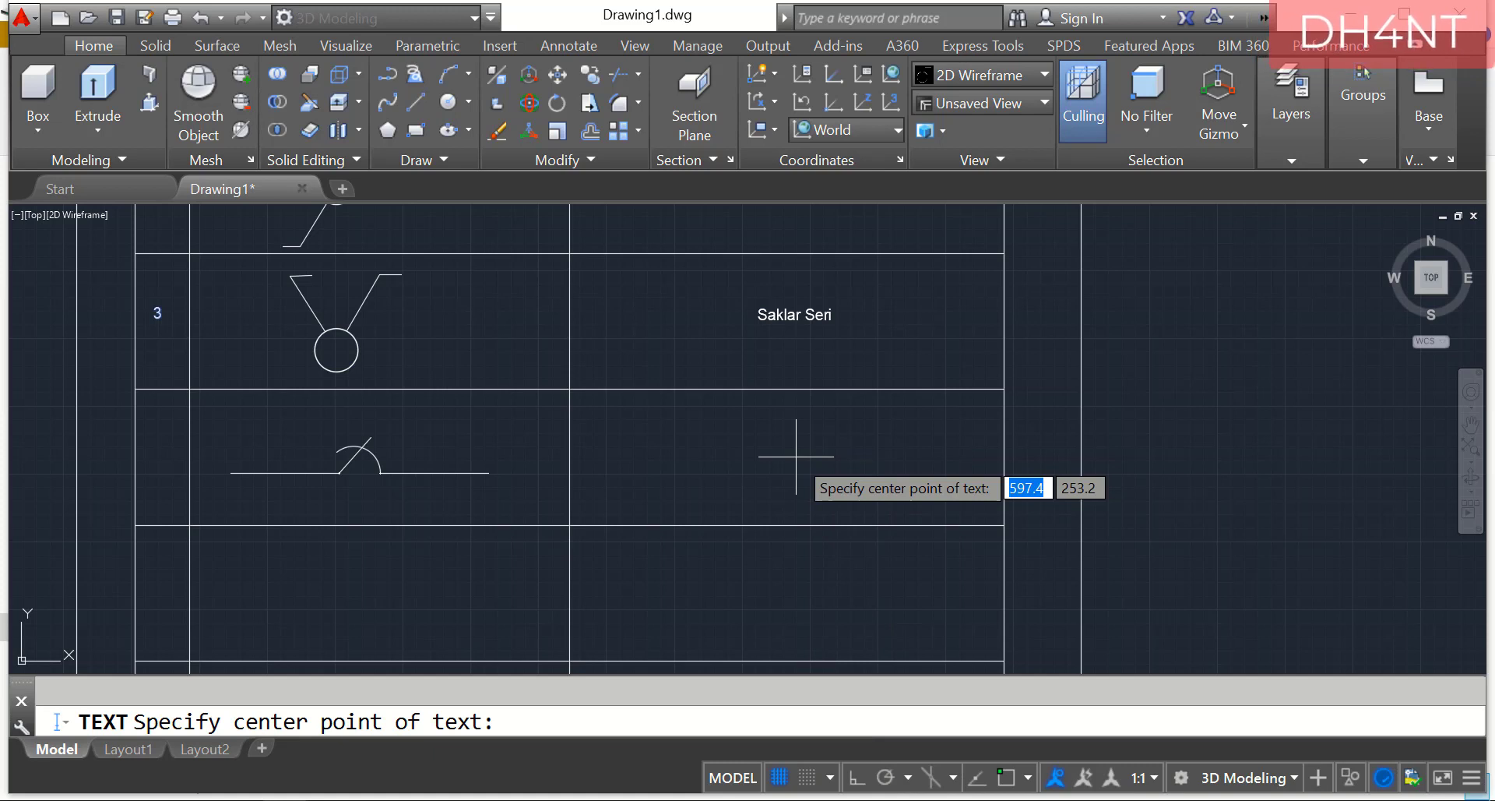
{"action": "left_click", "coordinate": [796, 456]}
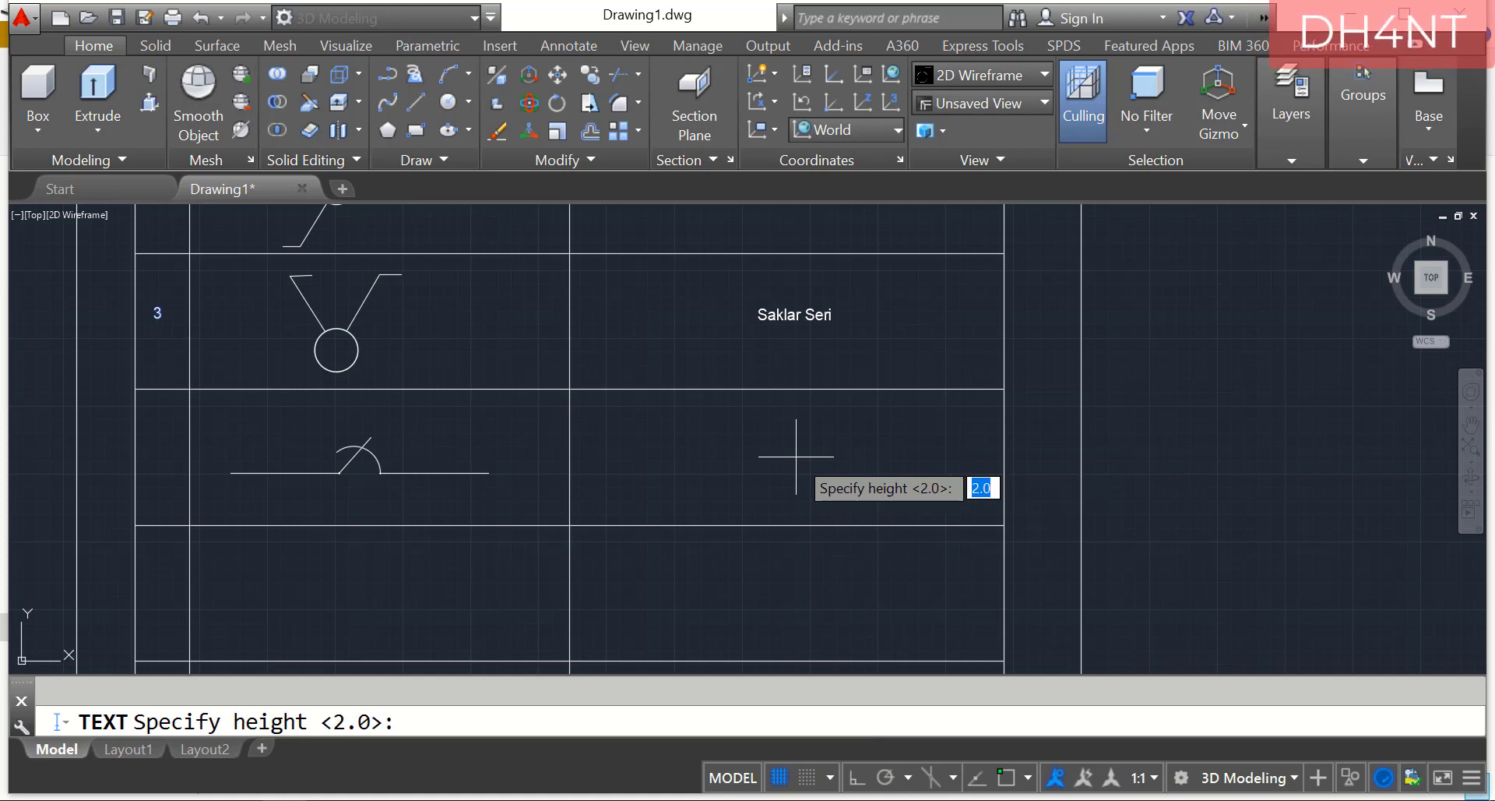
{"action": "key", "text": "Return"}
{"action": "key", "text": "Return"}
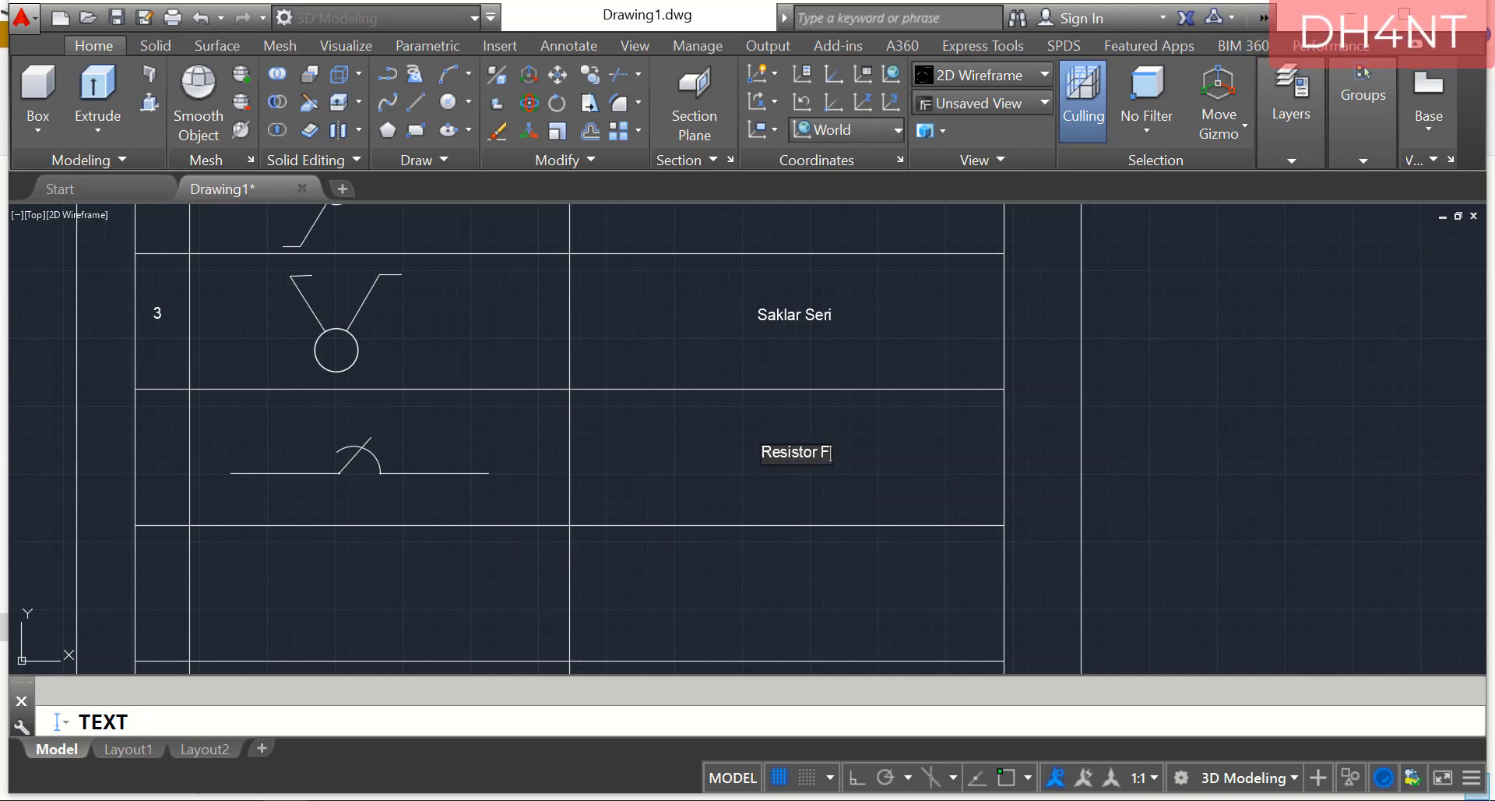
{"action": "type", "text": "Resistor Geser"}
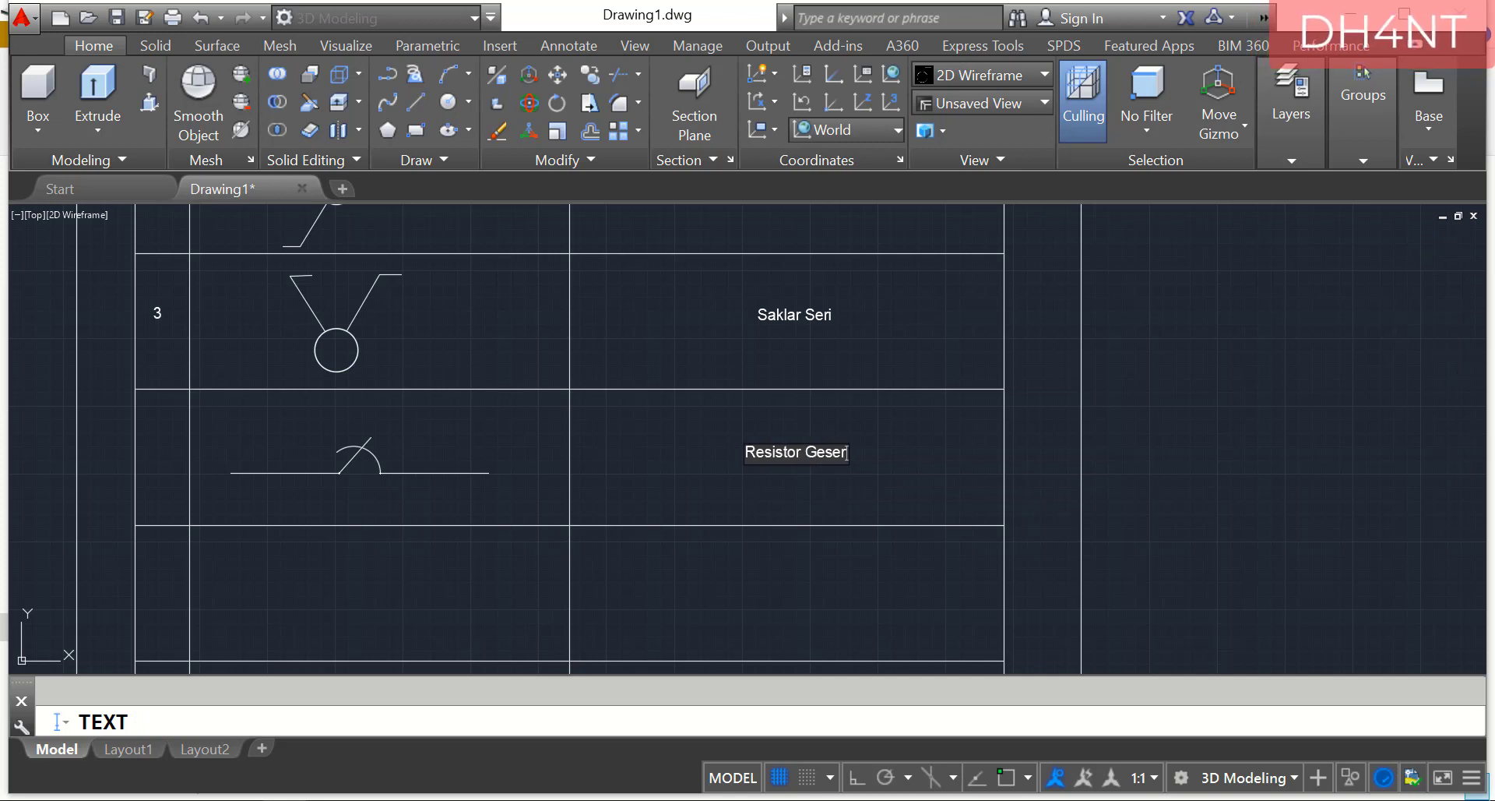
Place the row number 4 in the number cell of the Resistor Geser row, end the text command and save the drawing.
{"action": "left_click", "coordinate": [161, 462]}
{"action": "type", "text": "4"}
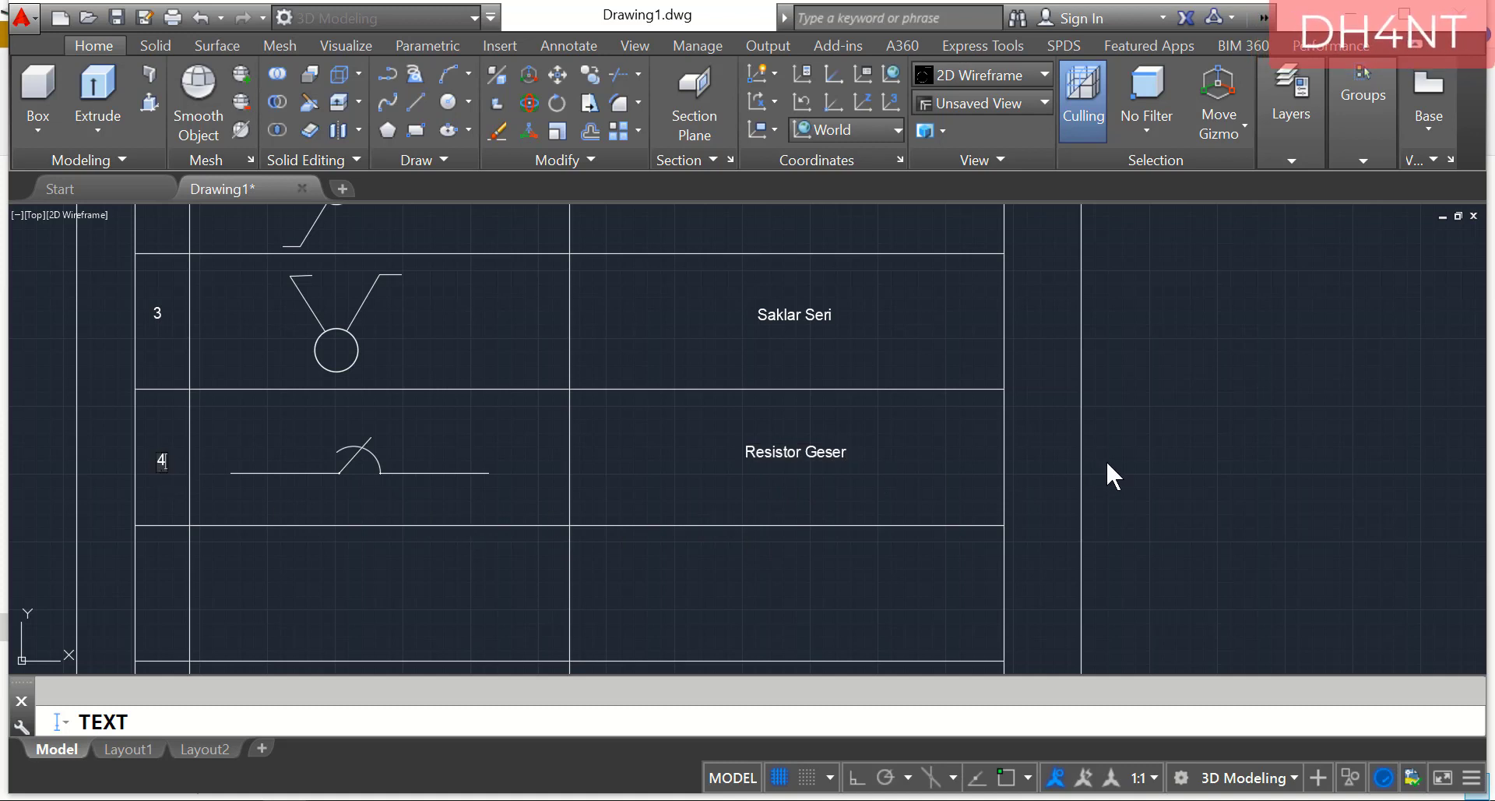
{"action": "key", "text": "Return"}
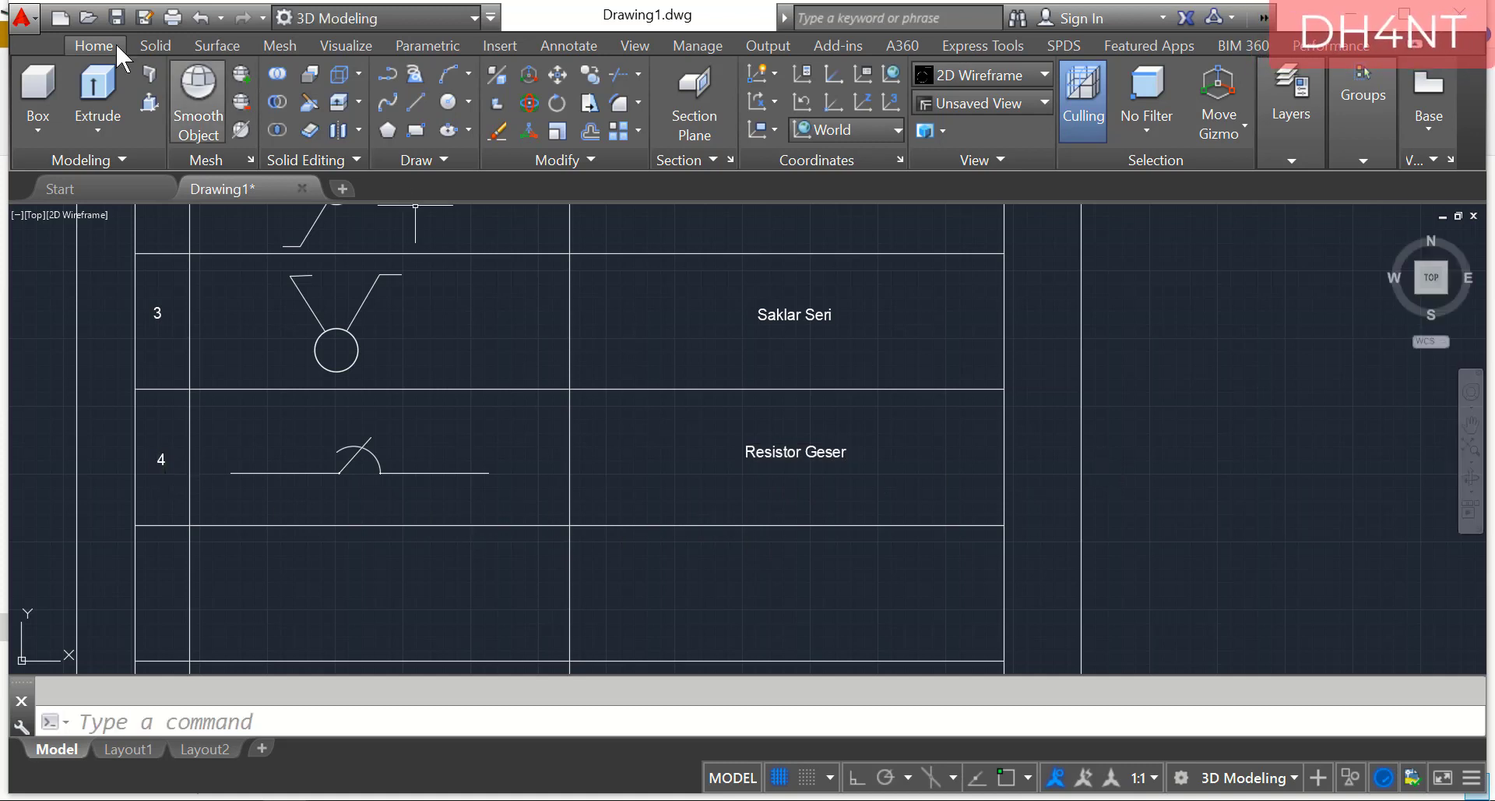
{"action": "left_click", "coordinate": [118, 19]}
{"action": "scroll", "coordinate": [649, 475], "scroll_direction": "down", "scroll_amount": 7}
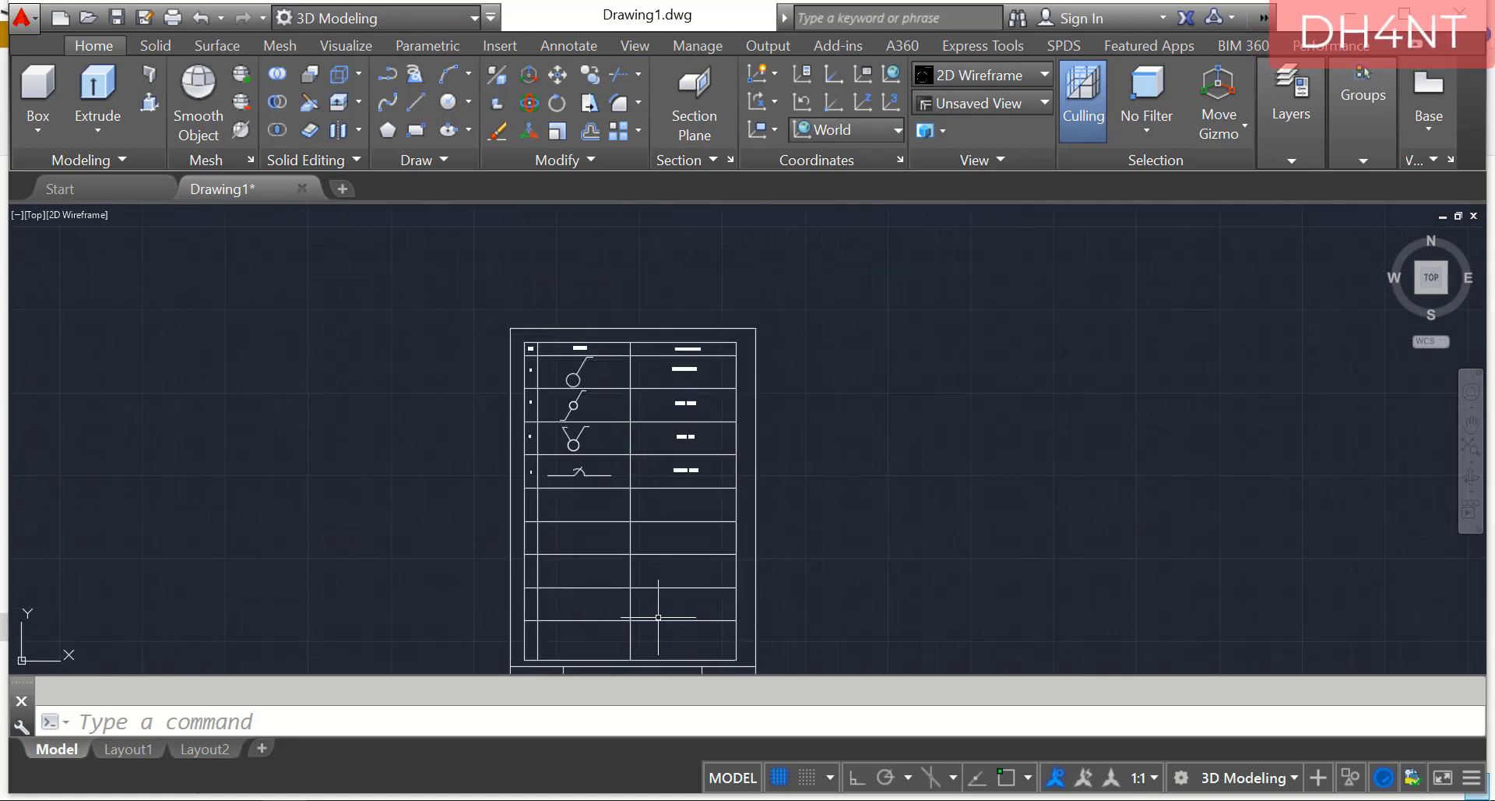
{"action": "scroll", "coordinate": [611, 666], "scroll_direction": "down", "scroll_amount": 4}
{"action": "scroll", "coordinate": [611, 634], "scroll_direction": "up", "scroll_amount": 8}
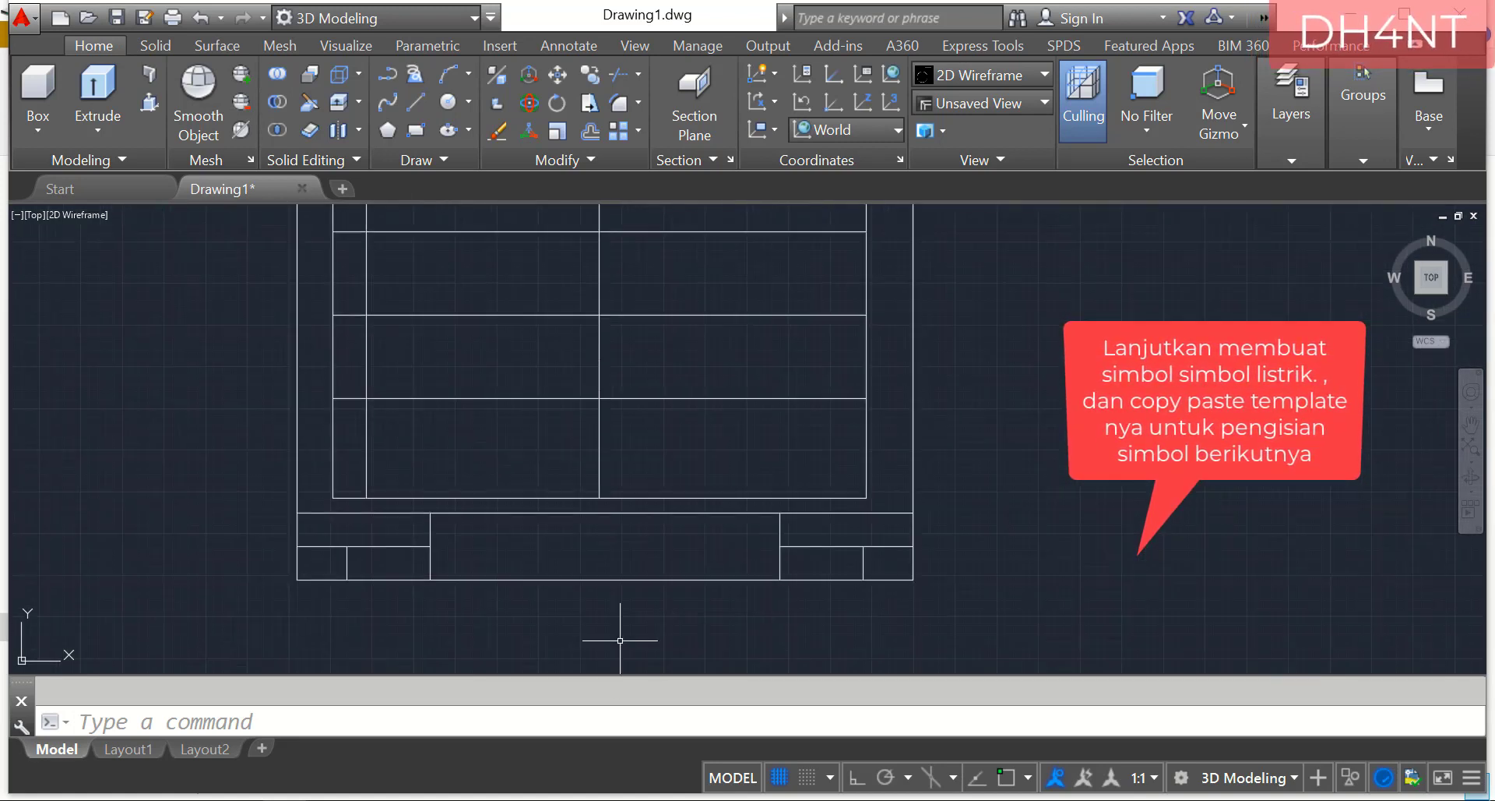
{"action": "scroll", "coordinate": [611, 634], "scroll_direction": "down", "scroll_amount": 2}
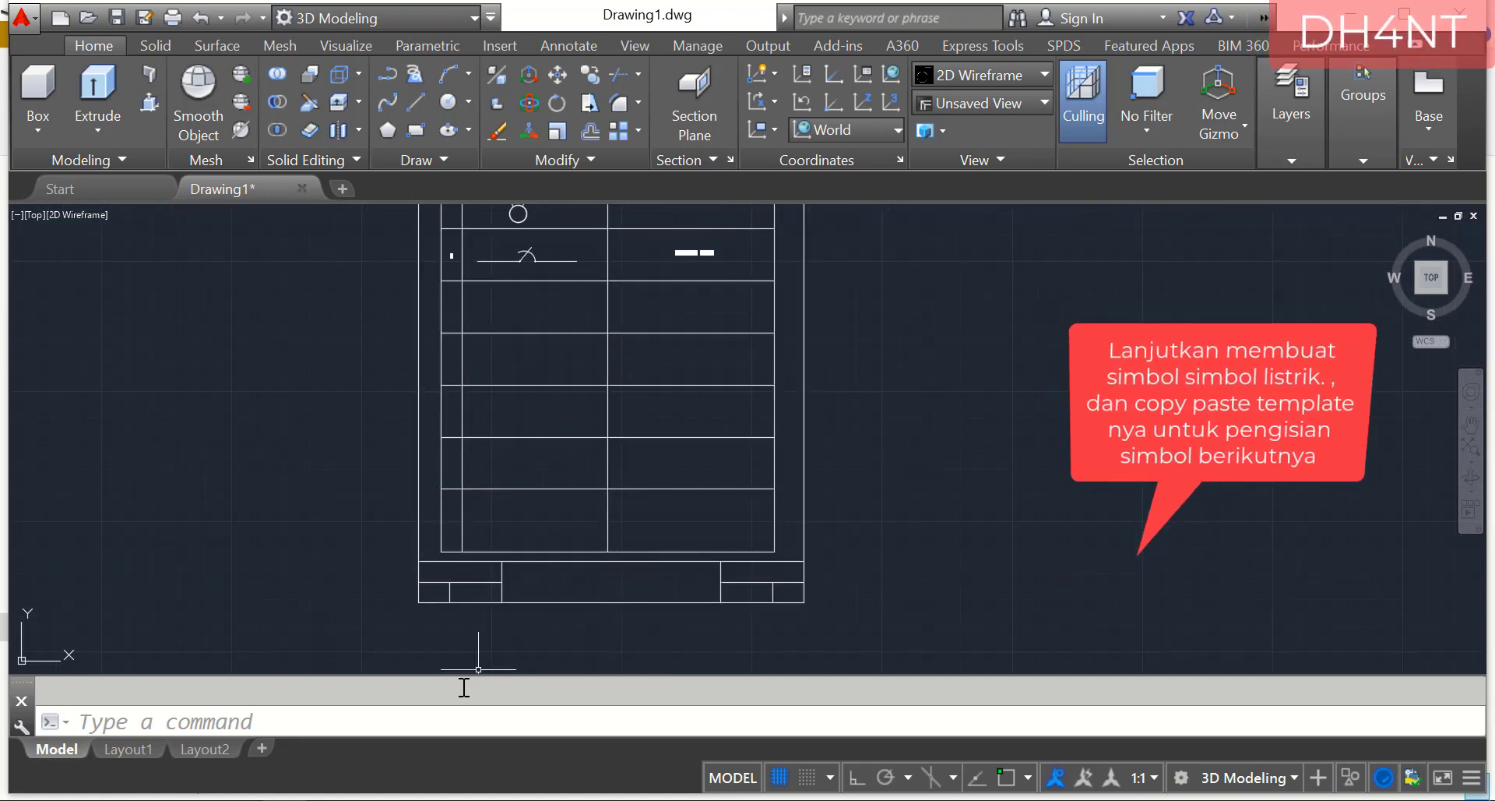